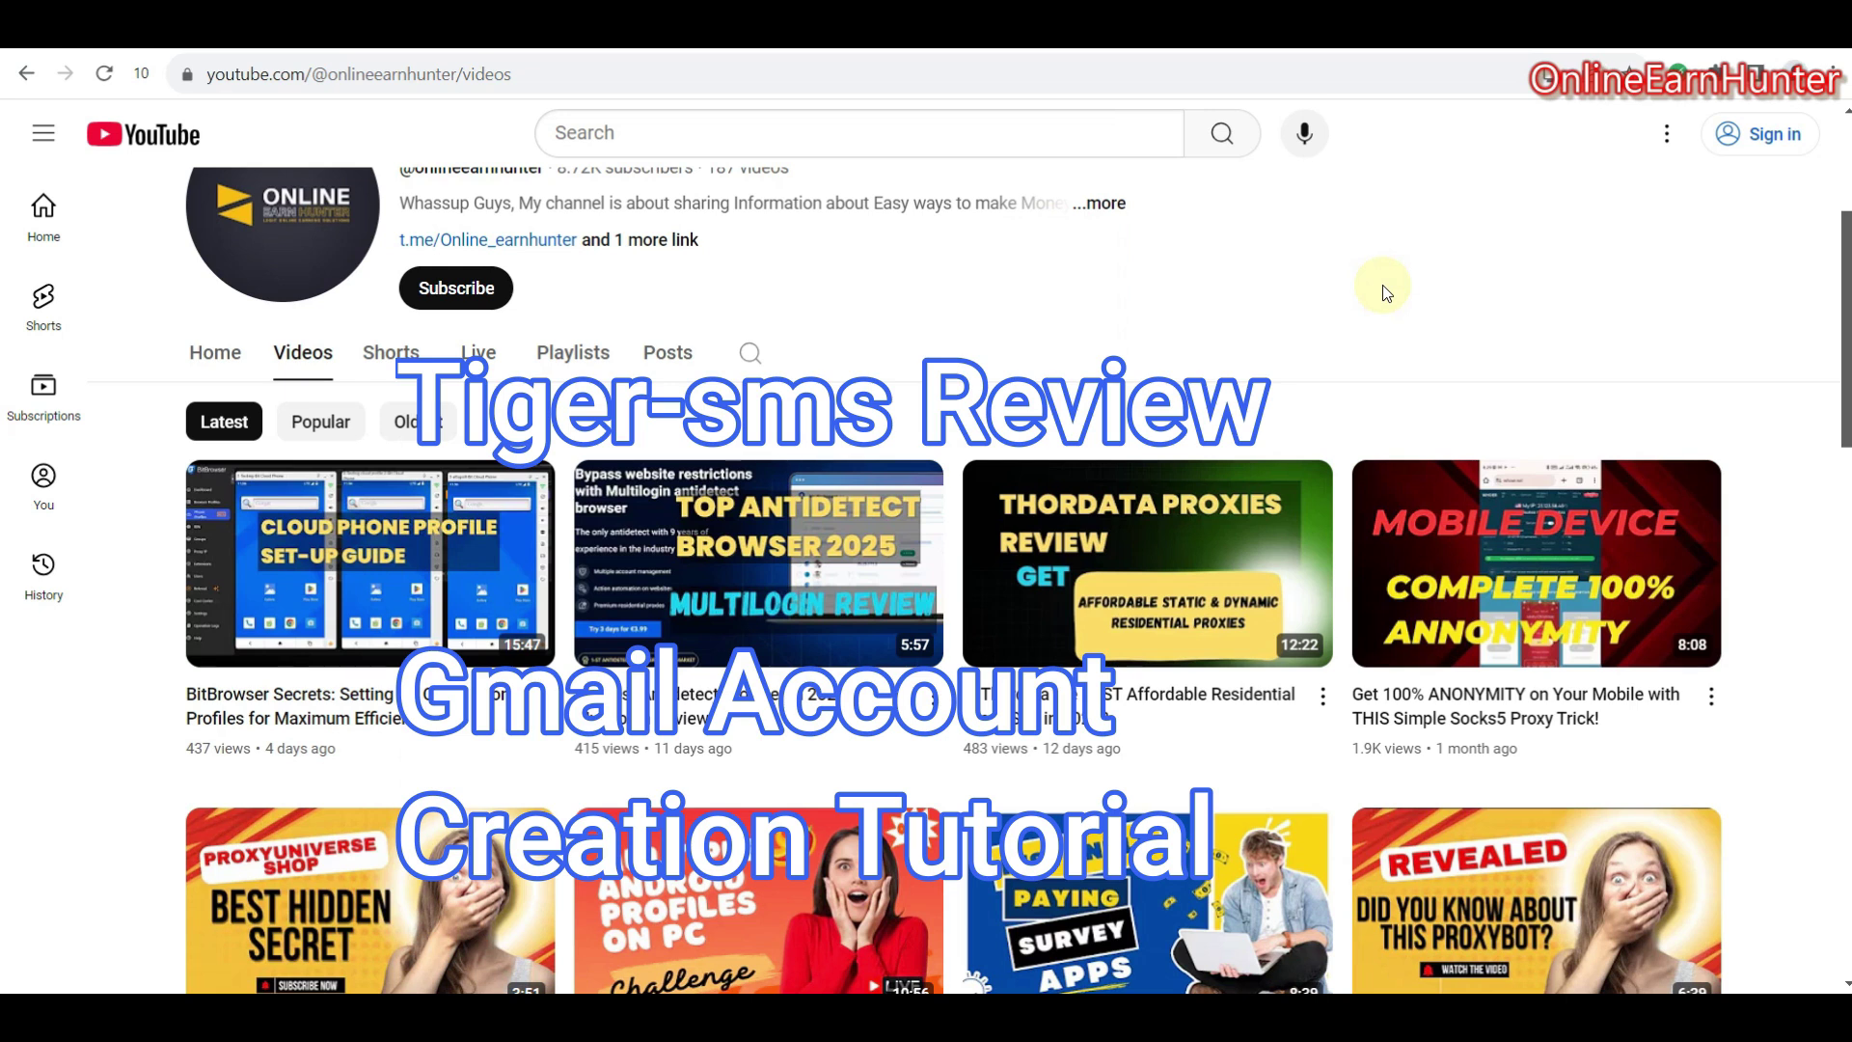
# - Scroll through the OnlineEarnHunter channel's Videos list on YouTube
pyautogui.scroll(3, 1571, 281)
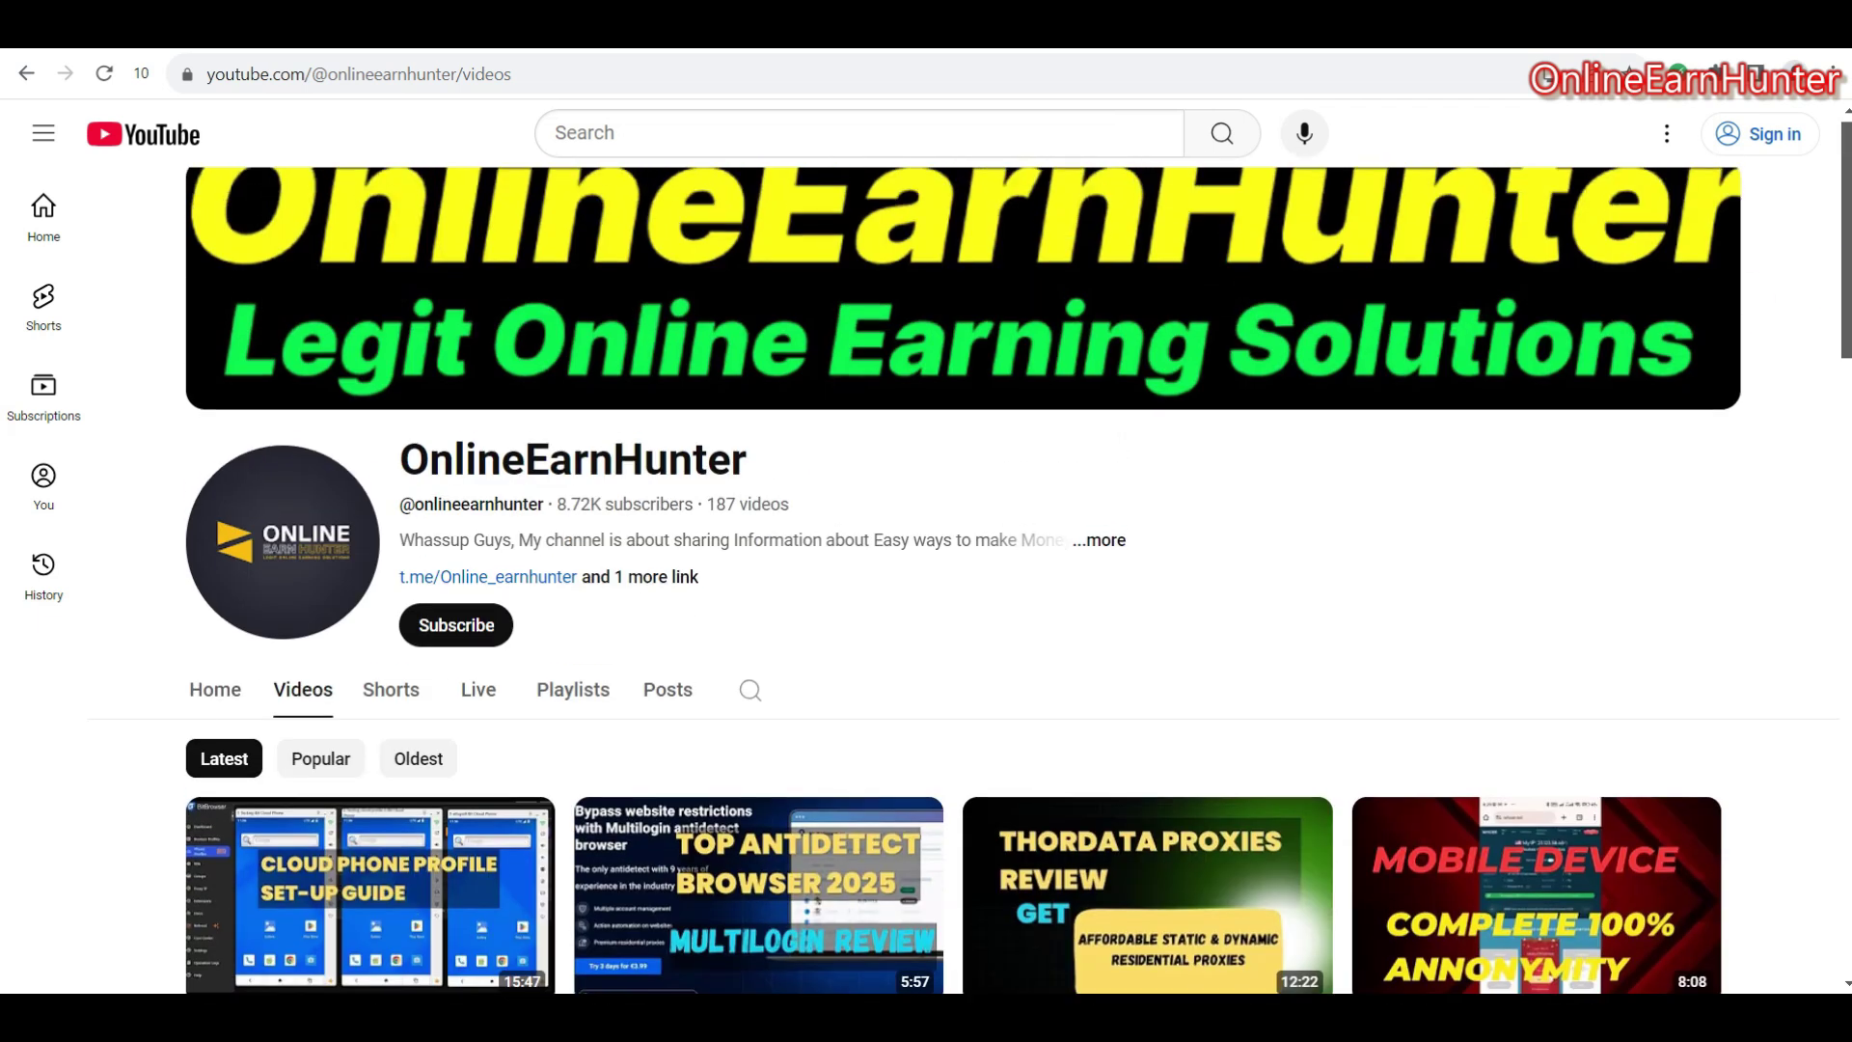
pyautogui.scroll(-3, 964, 579)
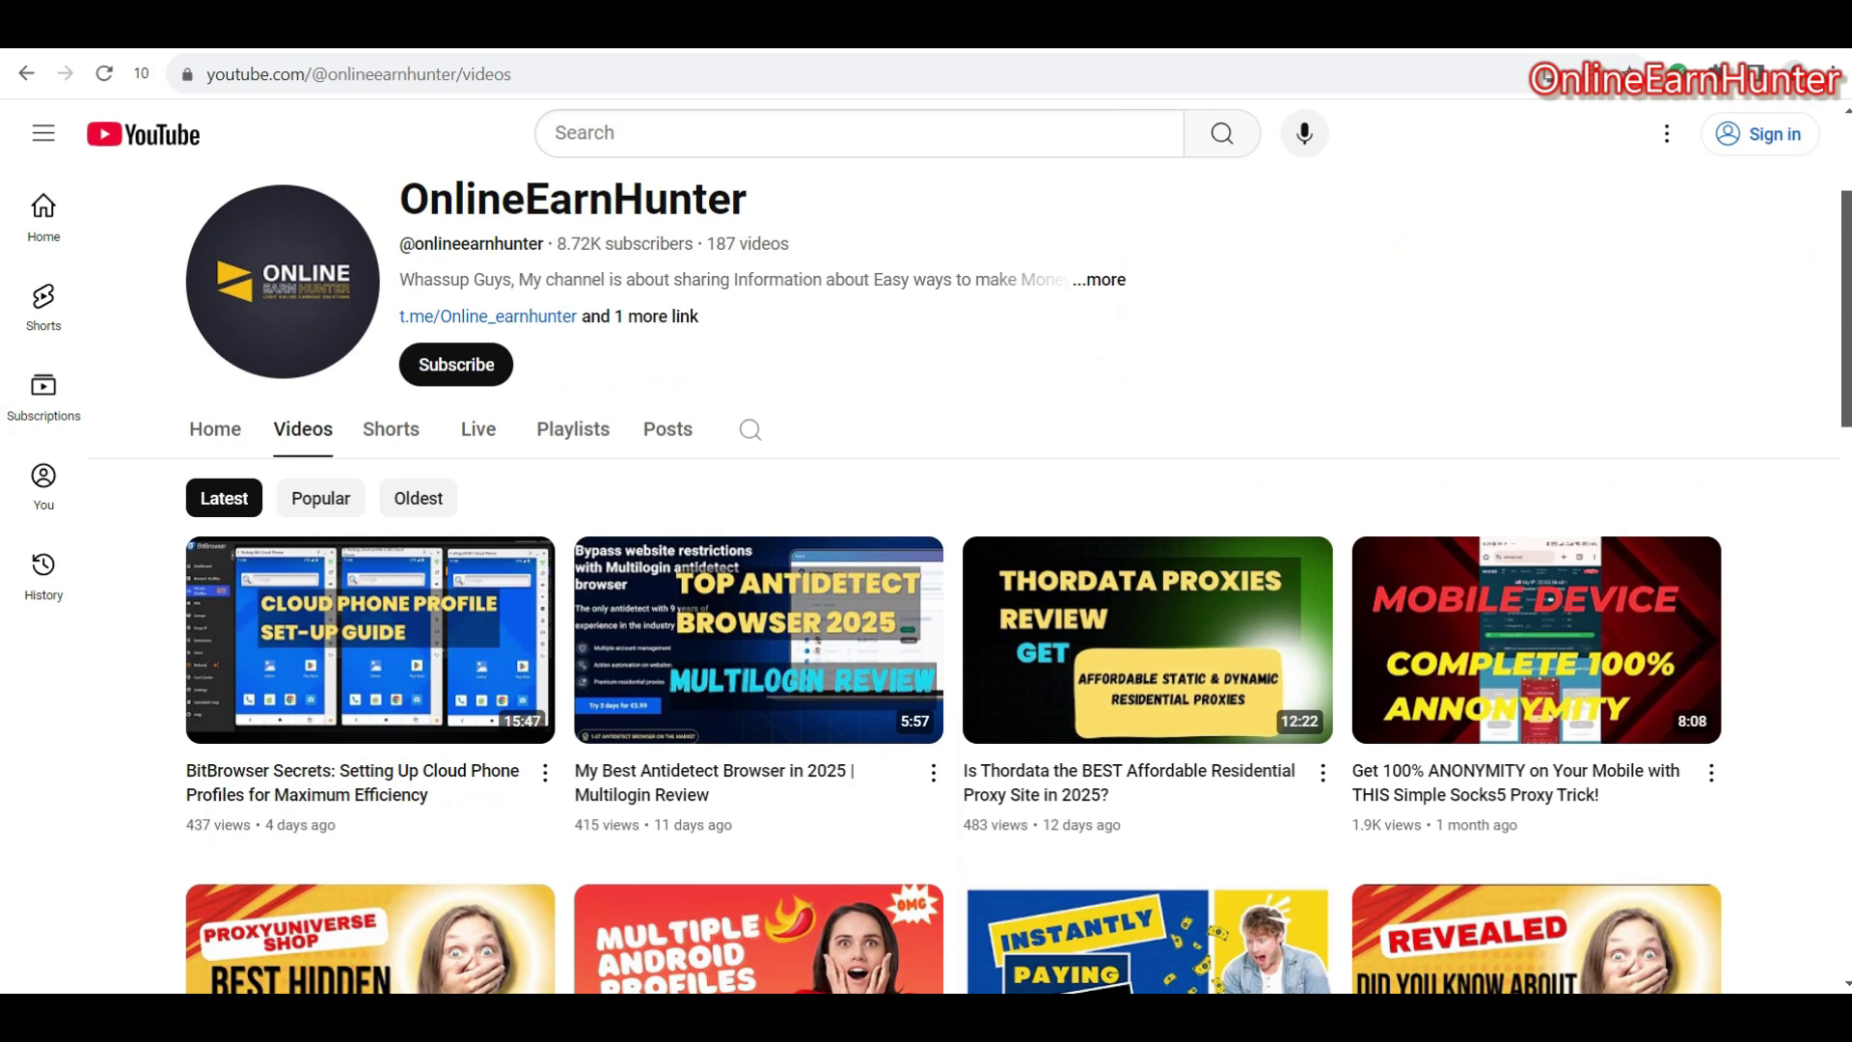
pyautogui.scroll(-3, 964, 578)
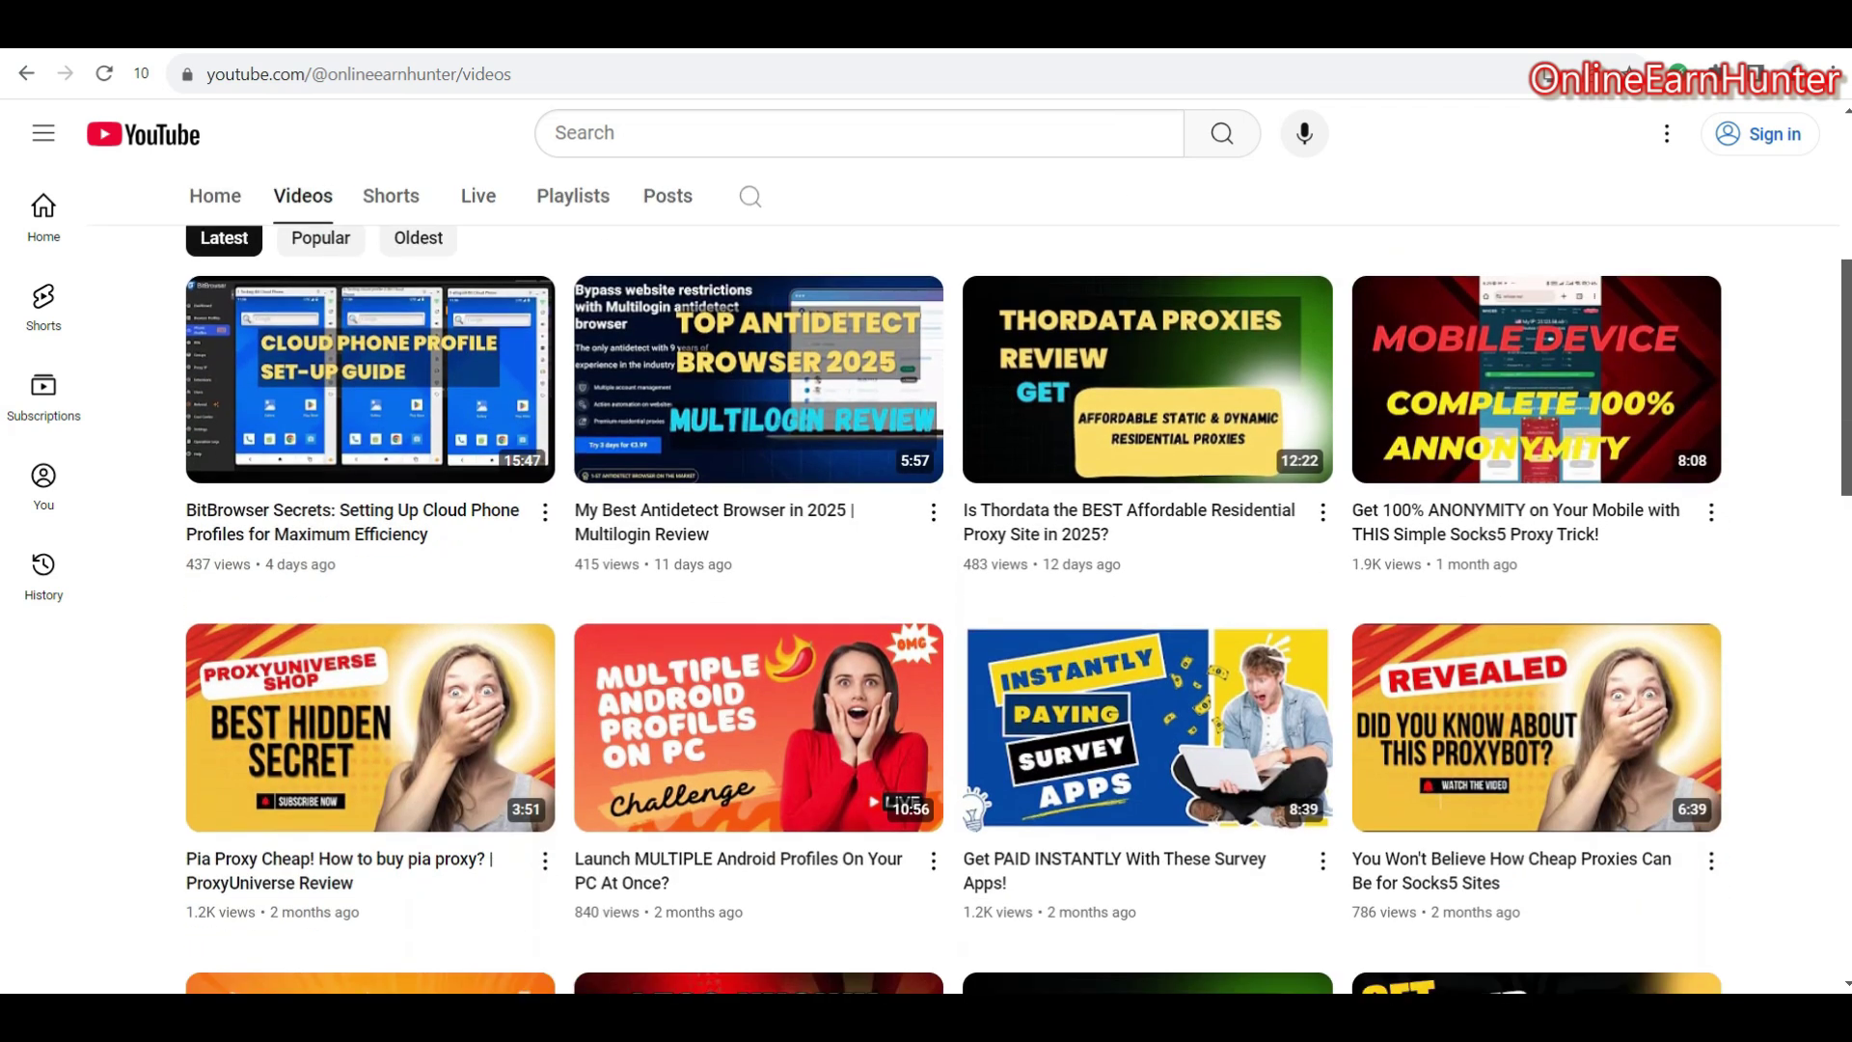
pyautogui.scroll(-1, 1846, 337)
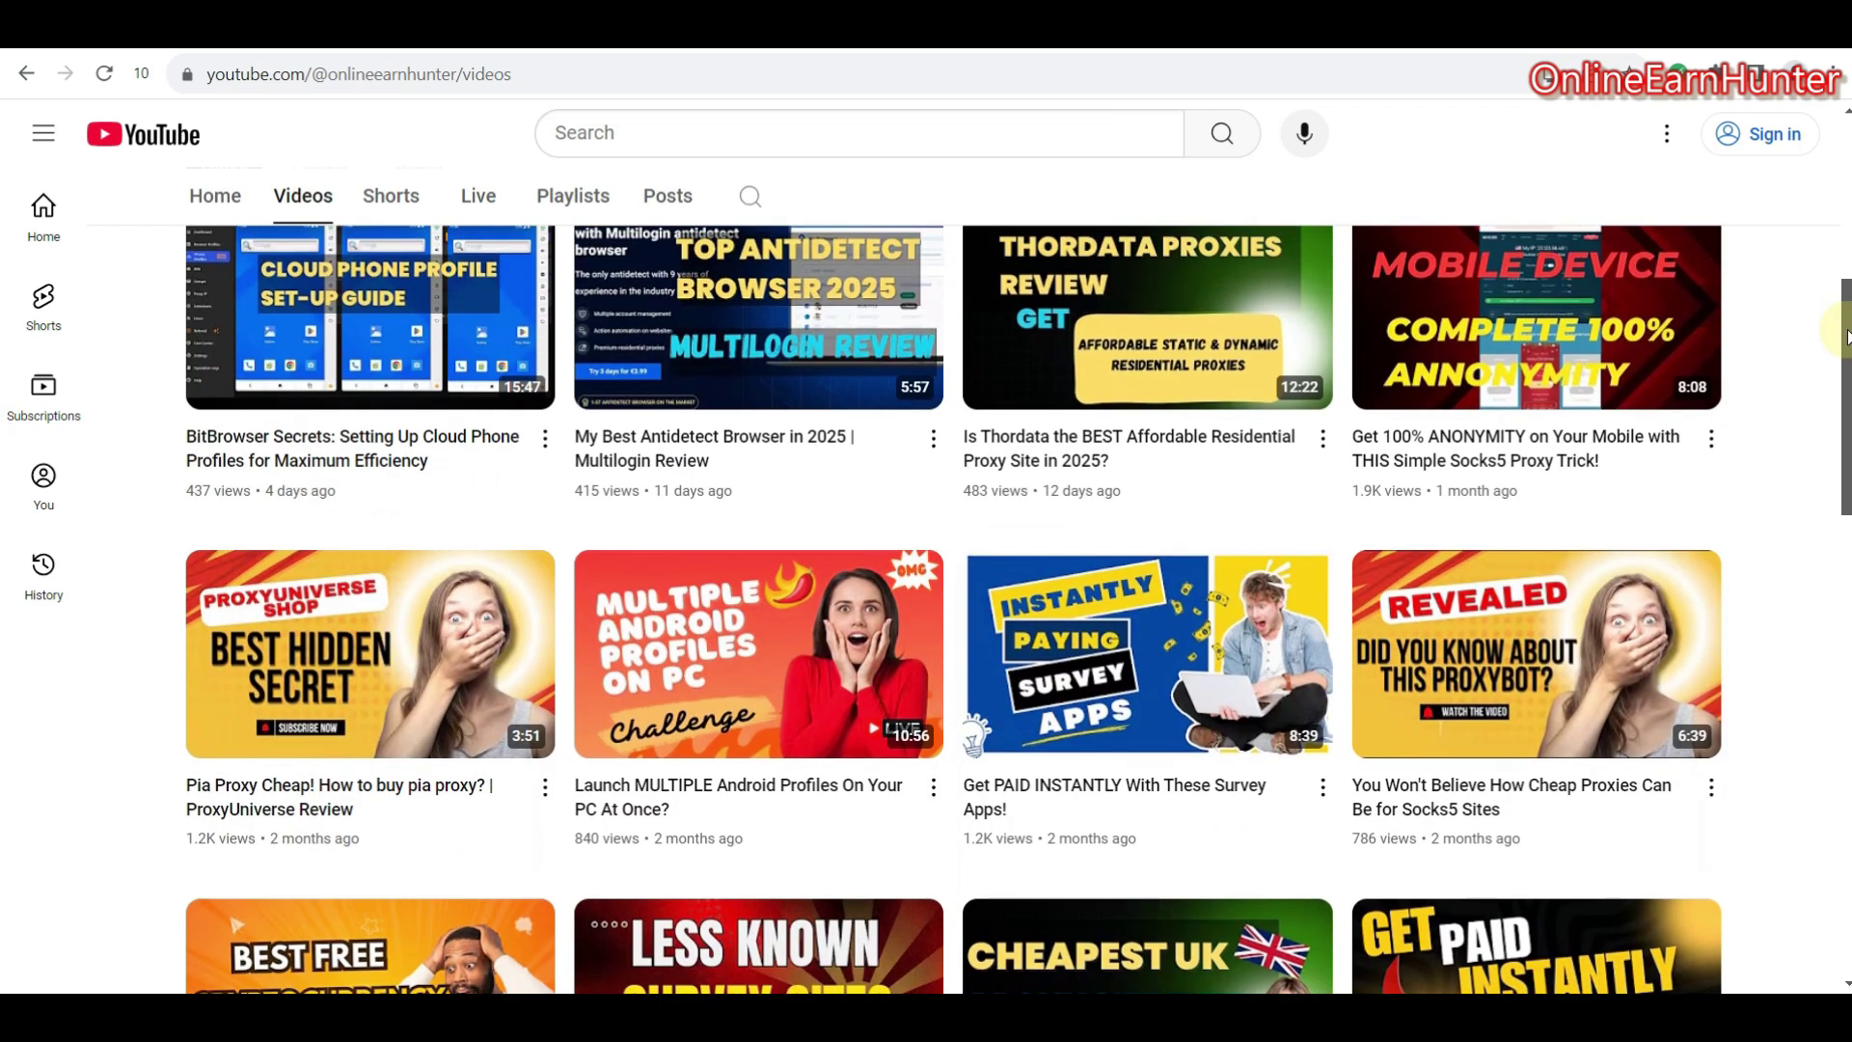
pyautogui.scroll(8, 1846, 338)
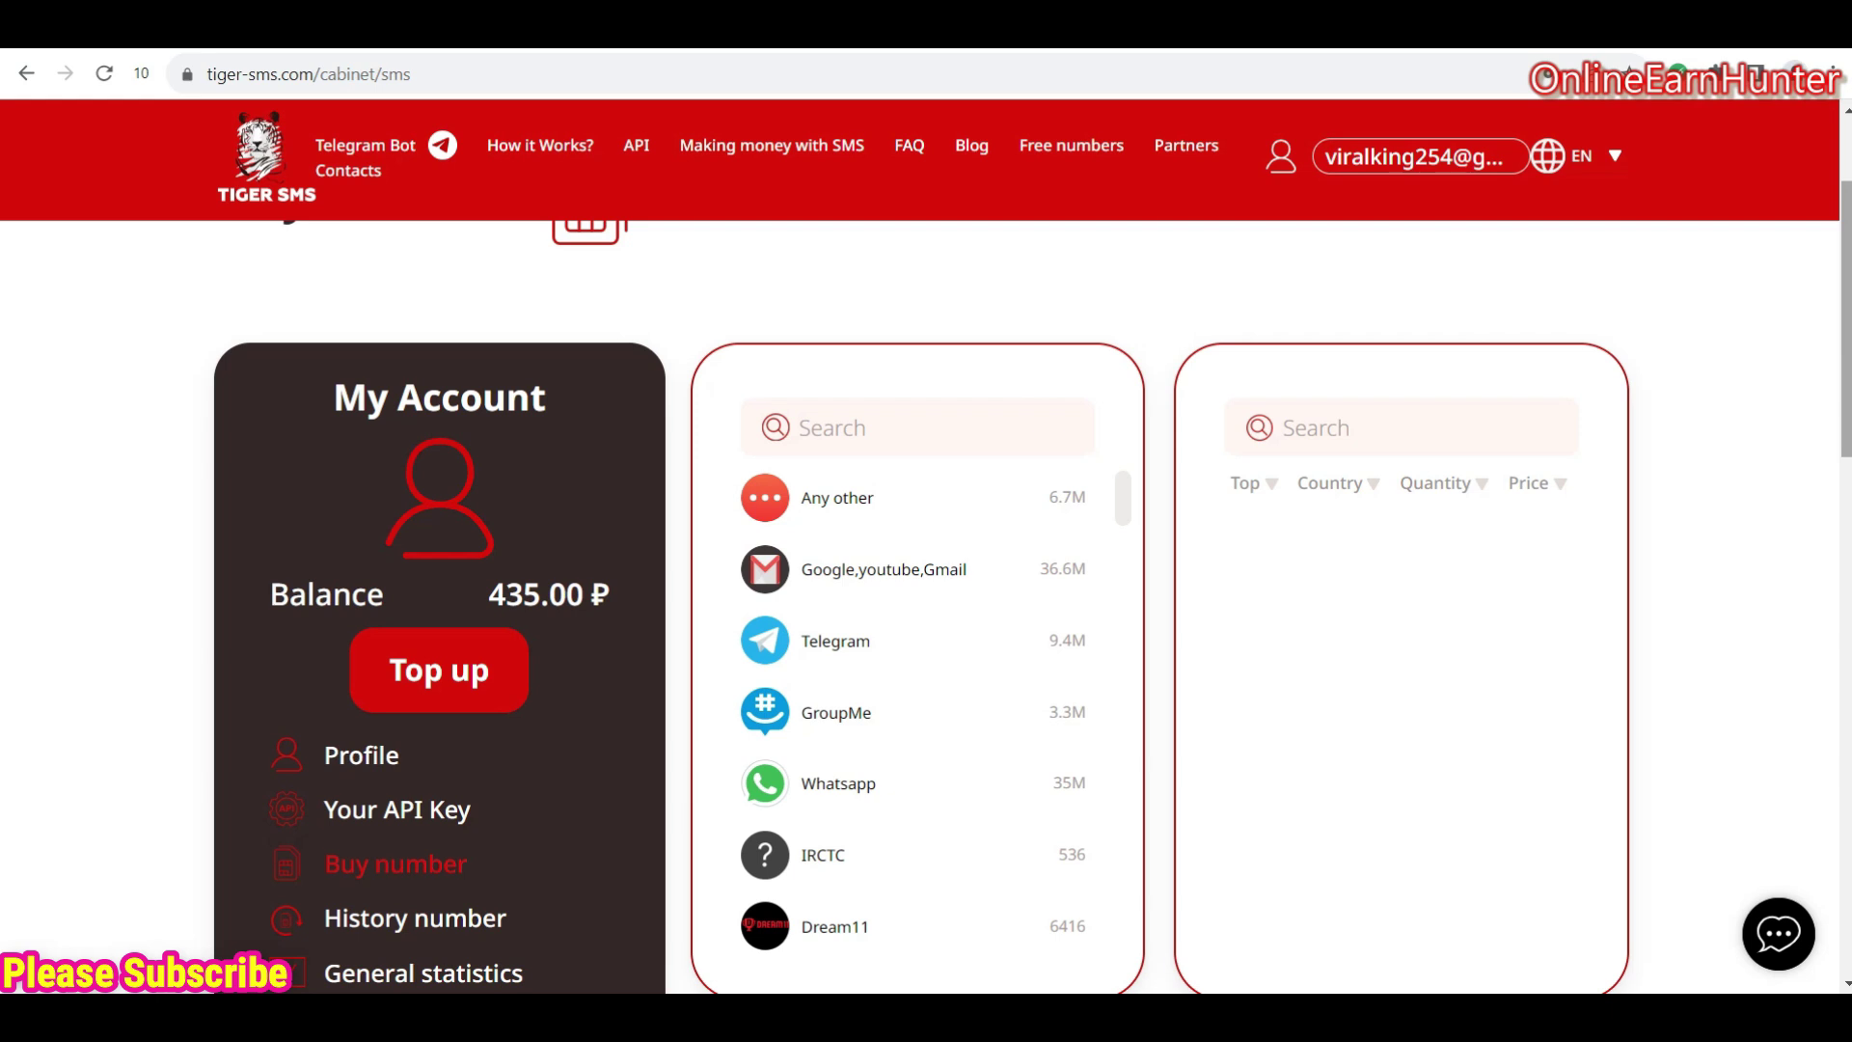
pyautogui.scroll(-6, 926, 579)
pyautogui.scroll(1, 926, 579)
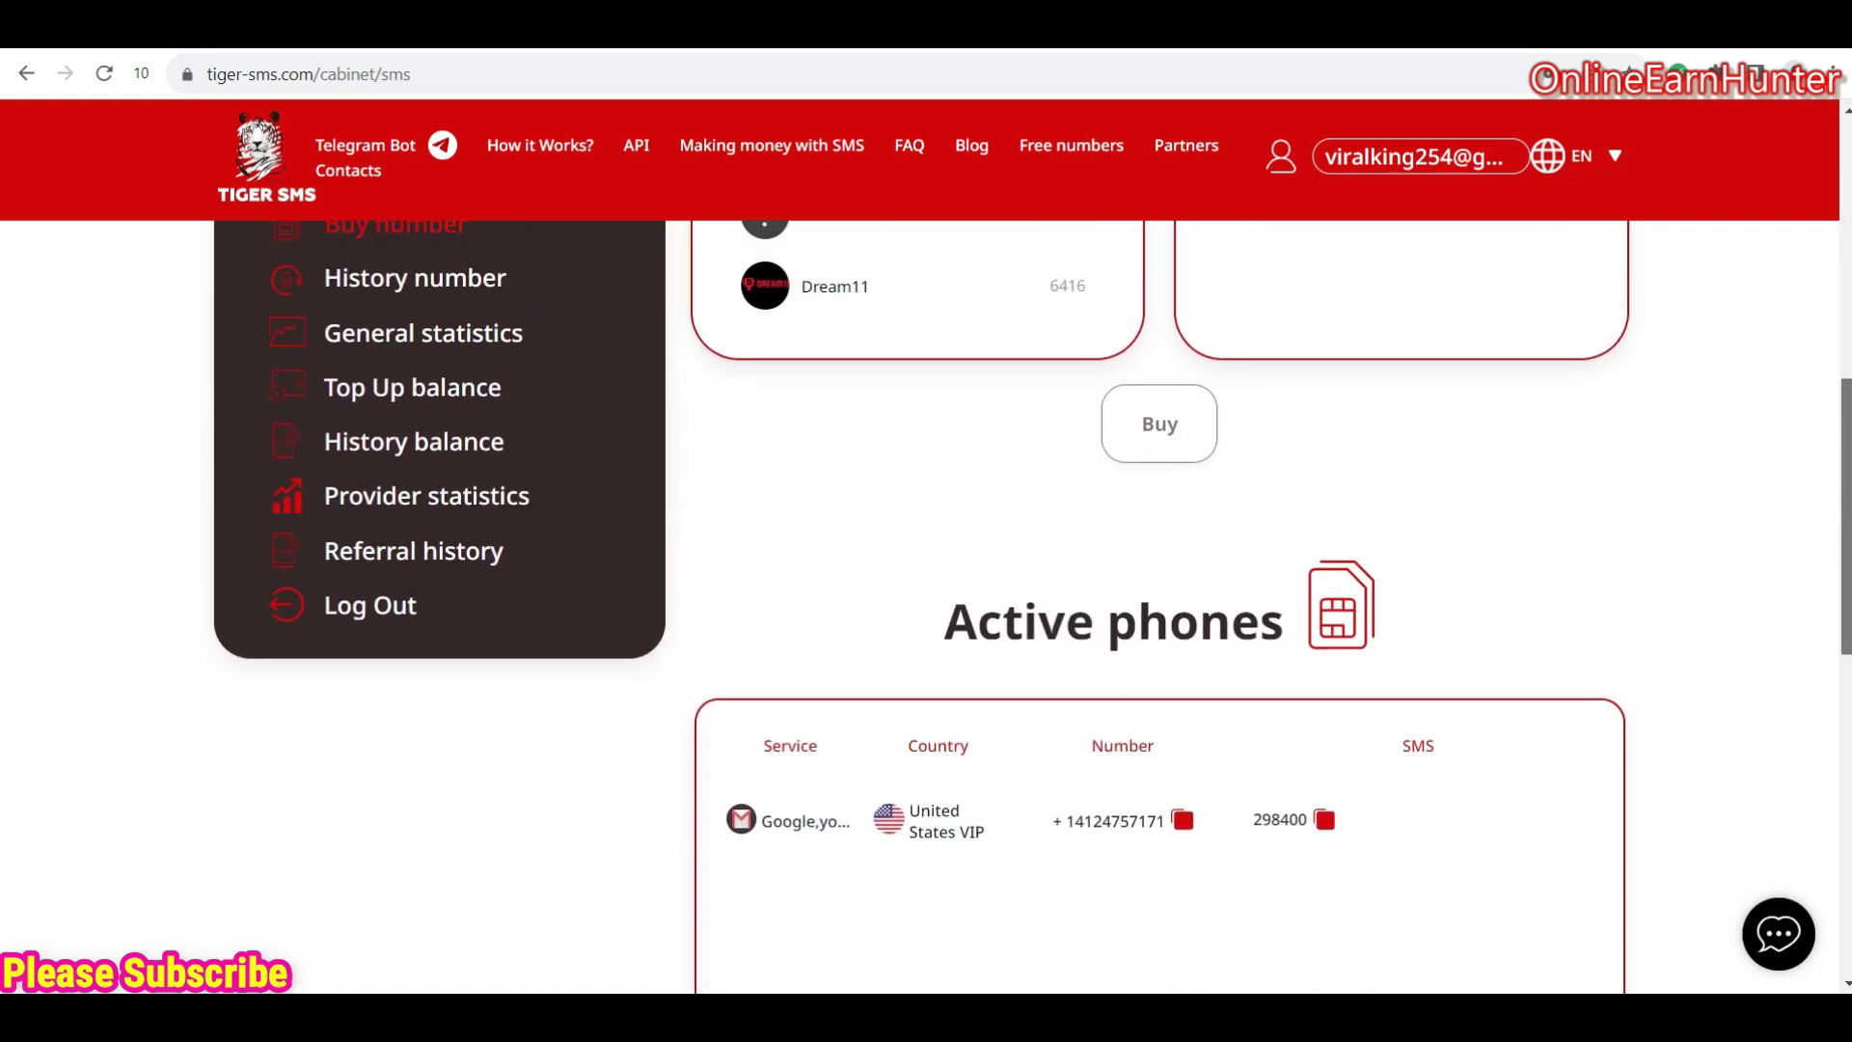
pyautogui.scroll(5, 926, 578)
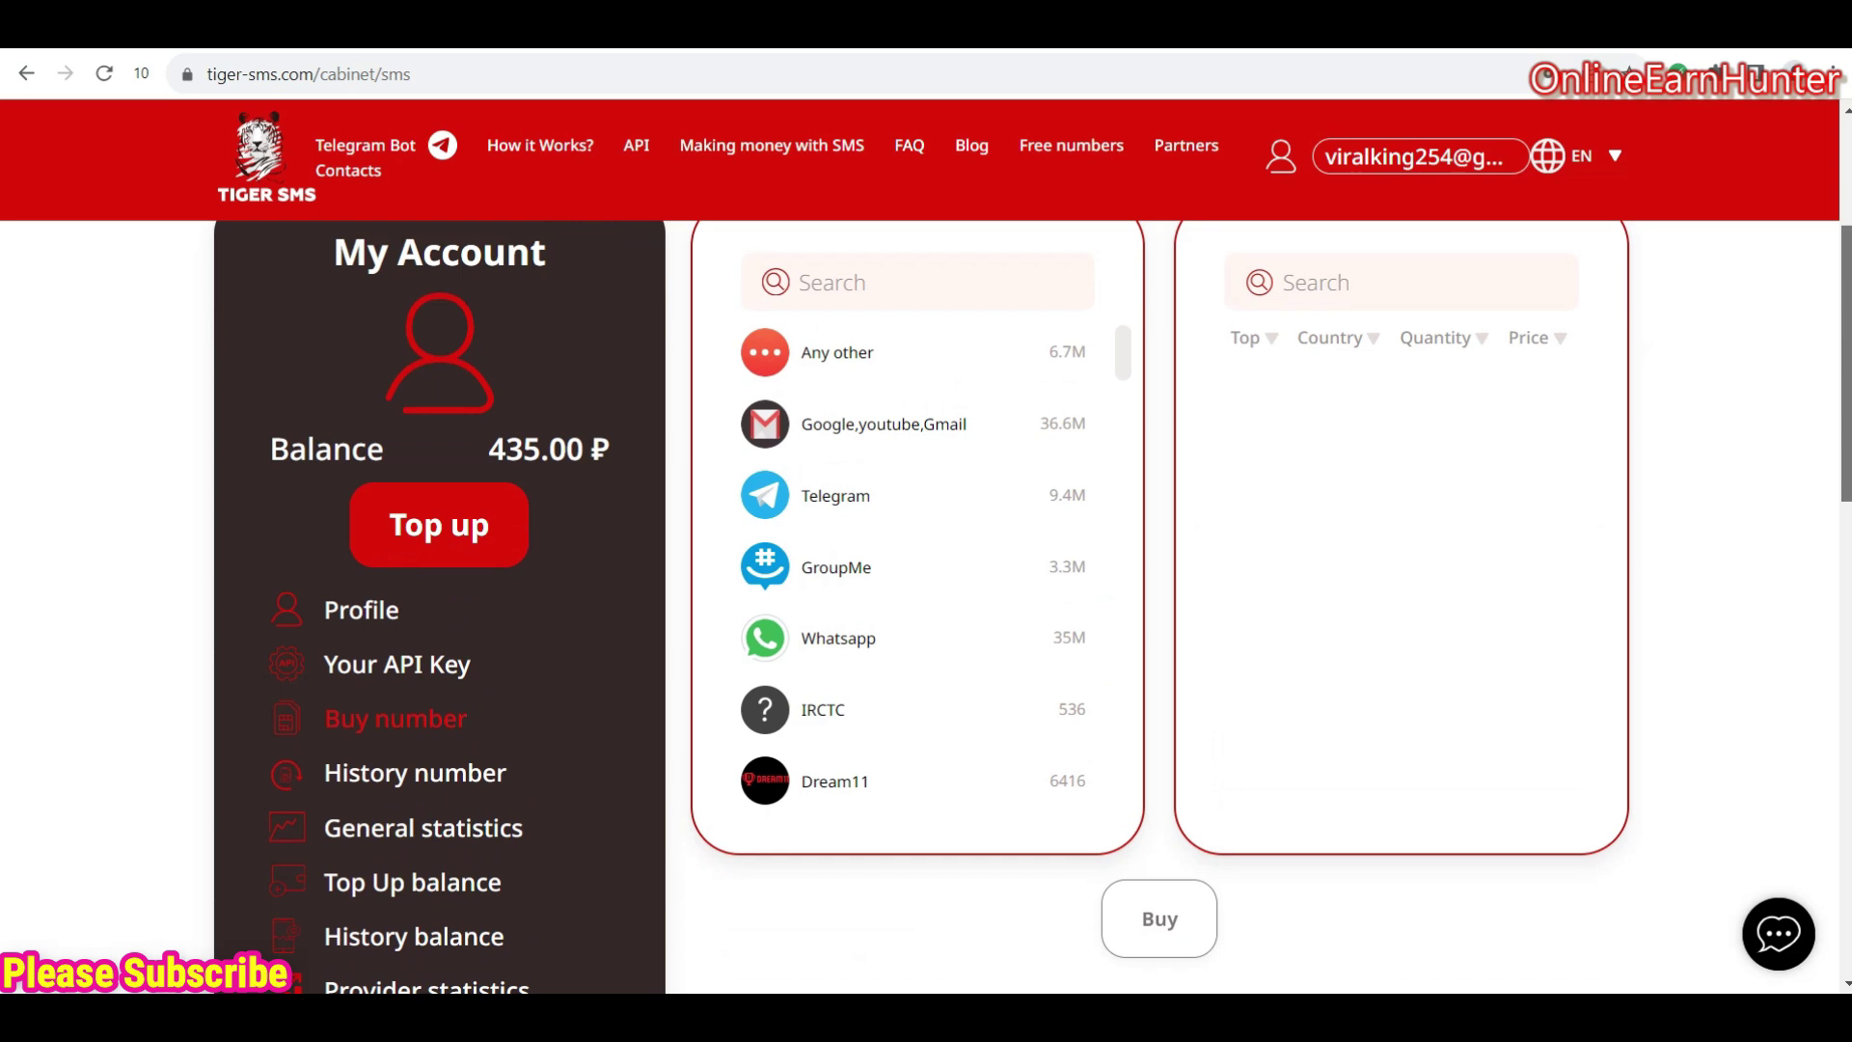
pyautogui.scroll(1, 1846, 286)
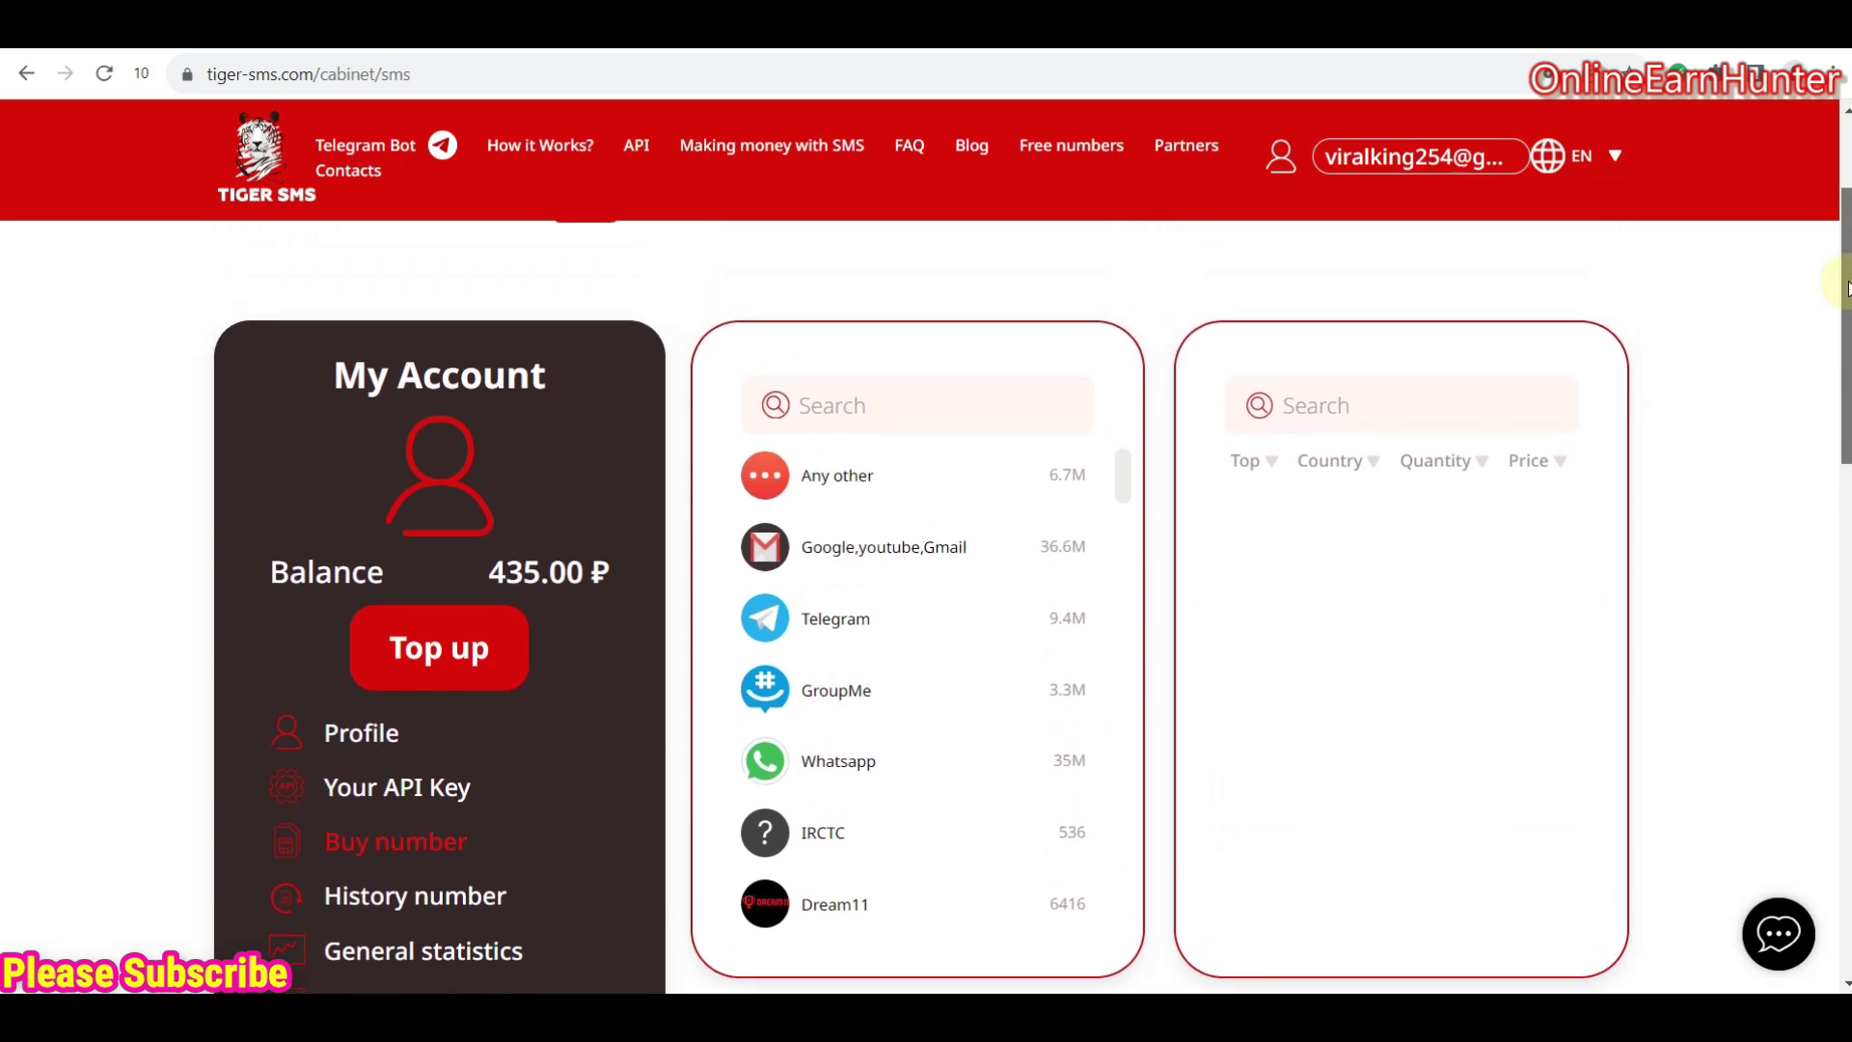
pyautogui.scroll(-1, 1846, 287)
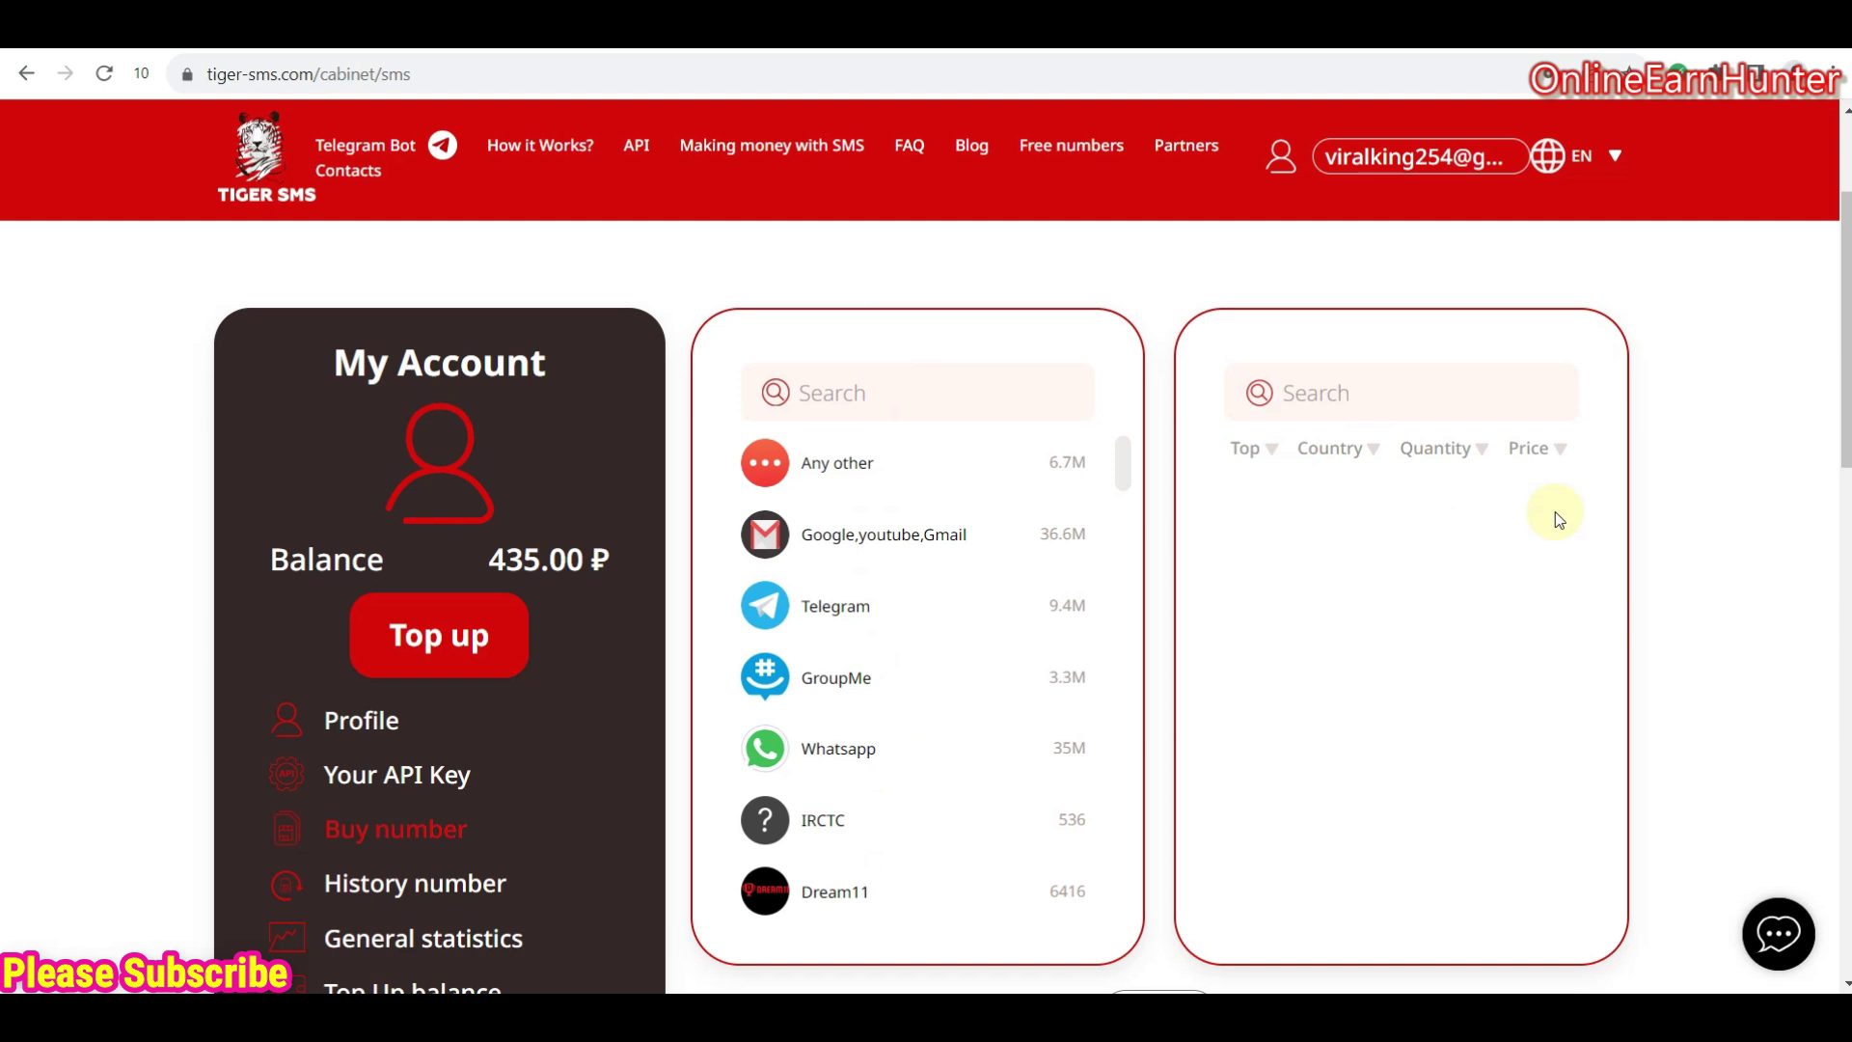
pyautogui.scroll(2, 1837, 496)
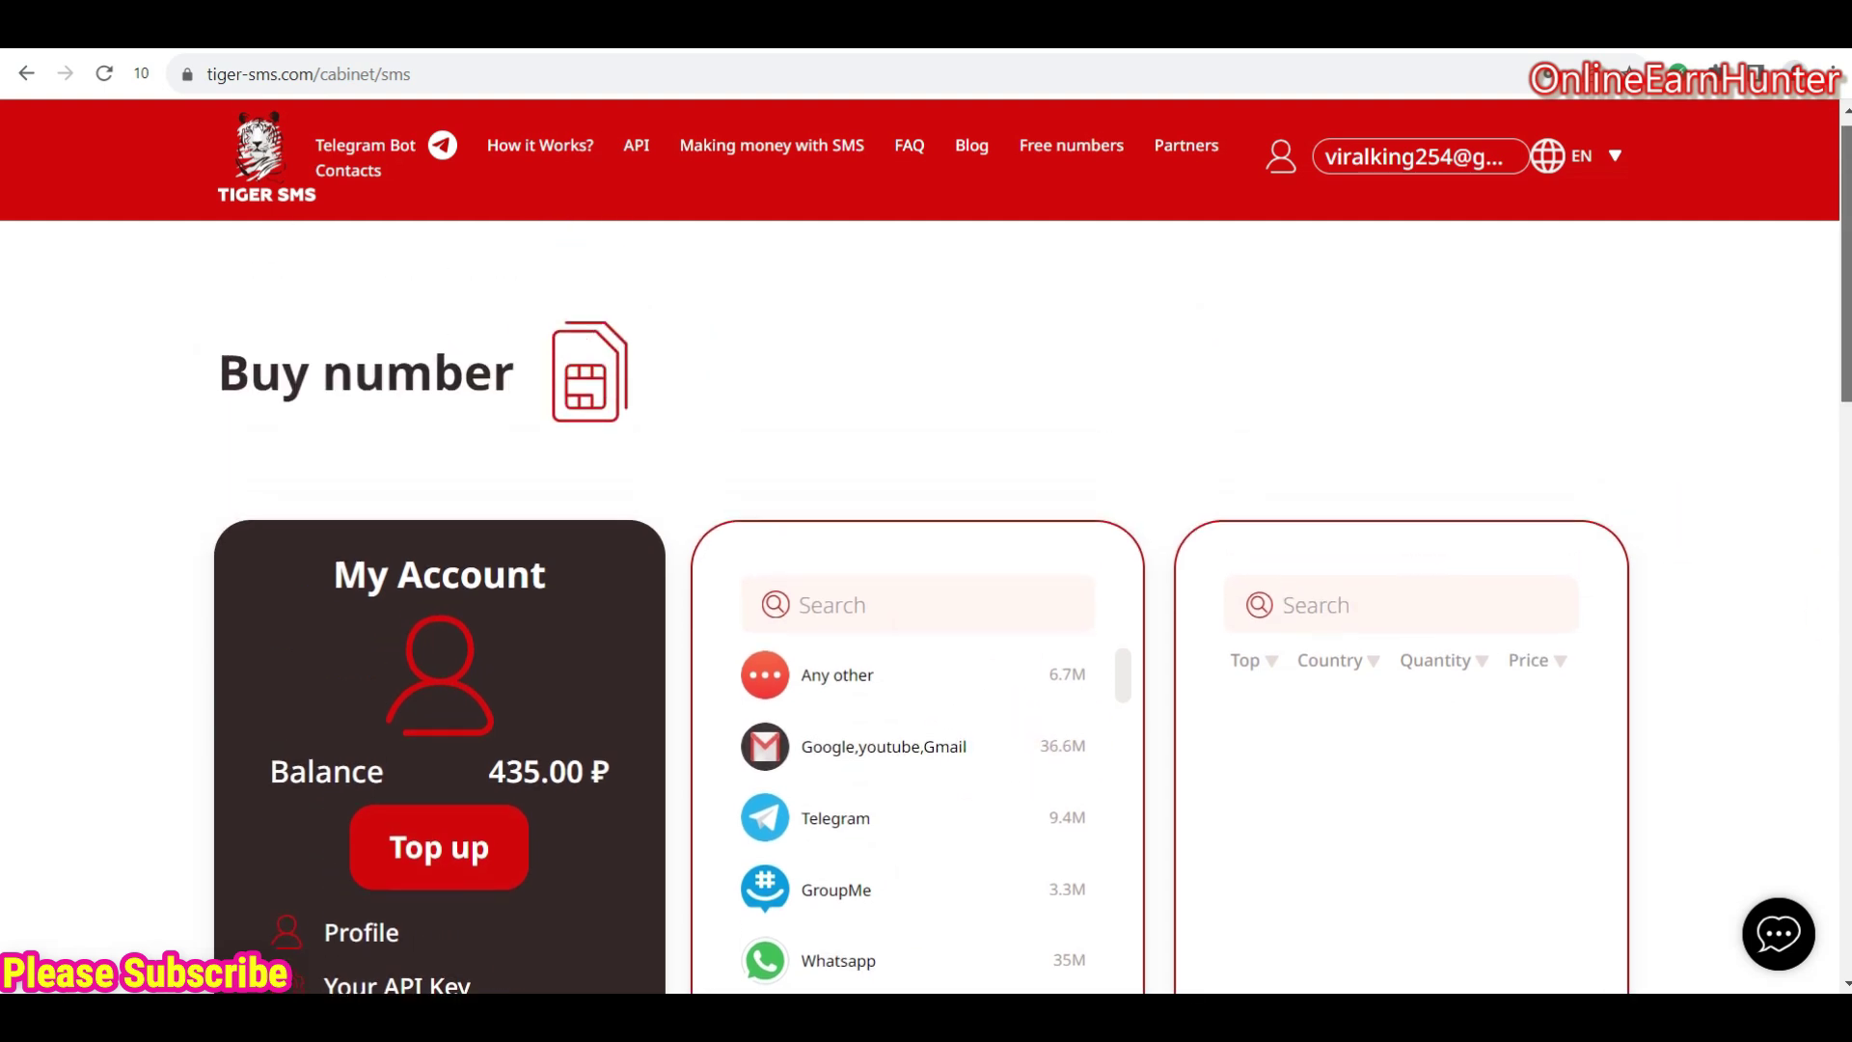
pyautogui.scroll(-2, 926, 578)
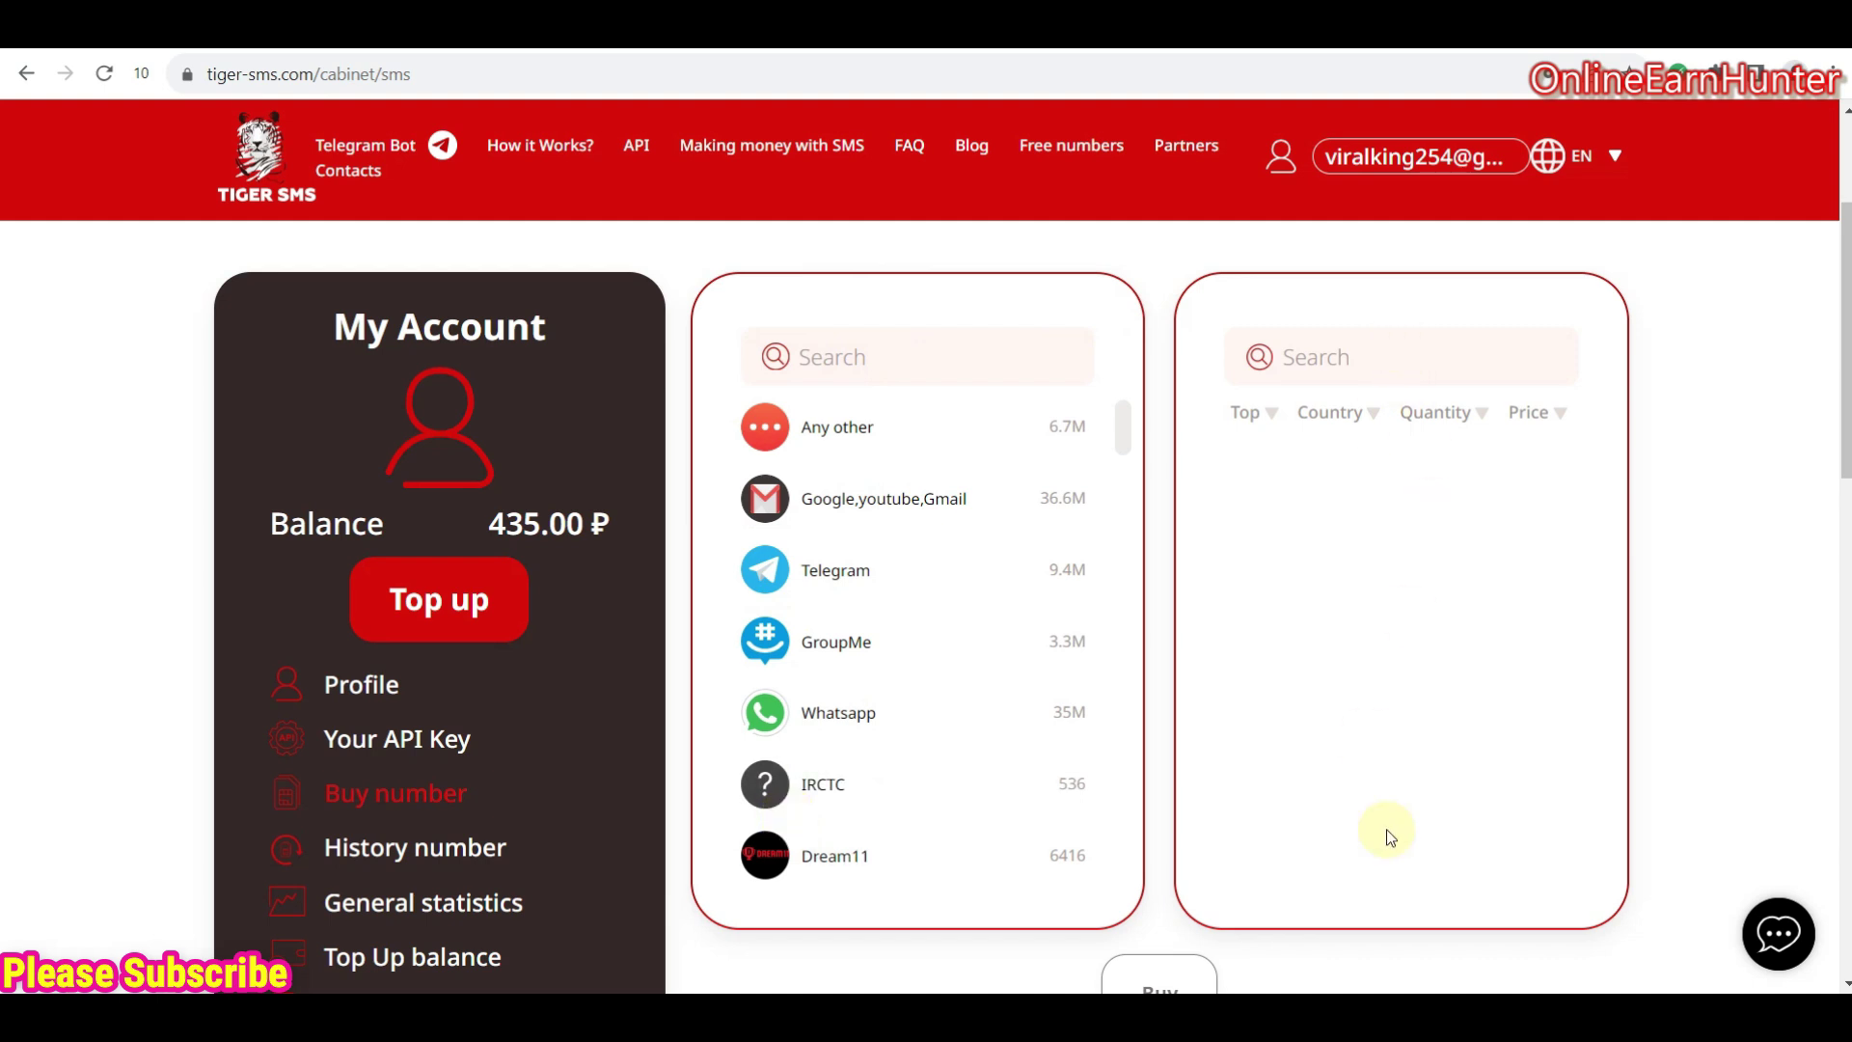
# - Select the Google,youtube,Gmail service and filter the country list by 'united states'
pyautogui.click(874, 503)
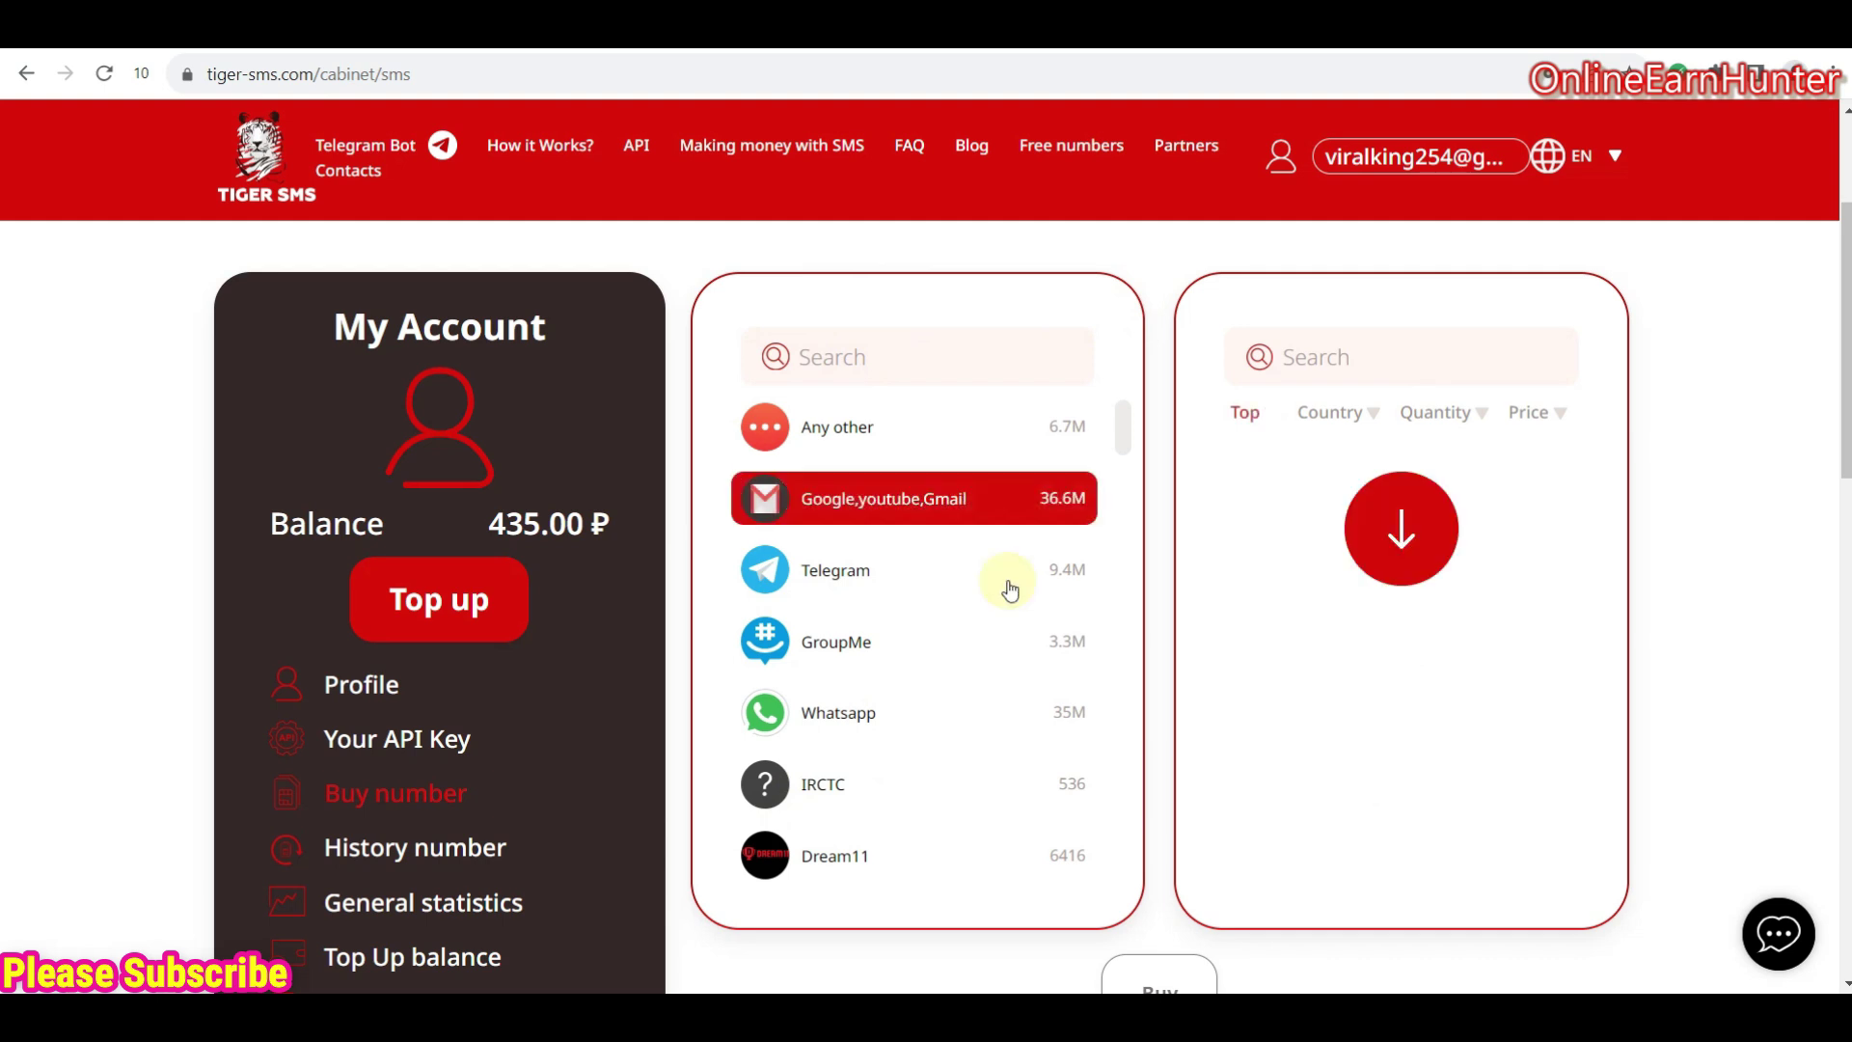
pyautogui.click(814, 487)
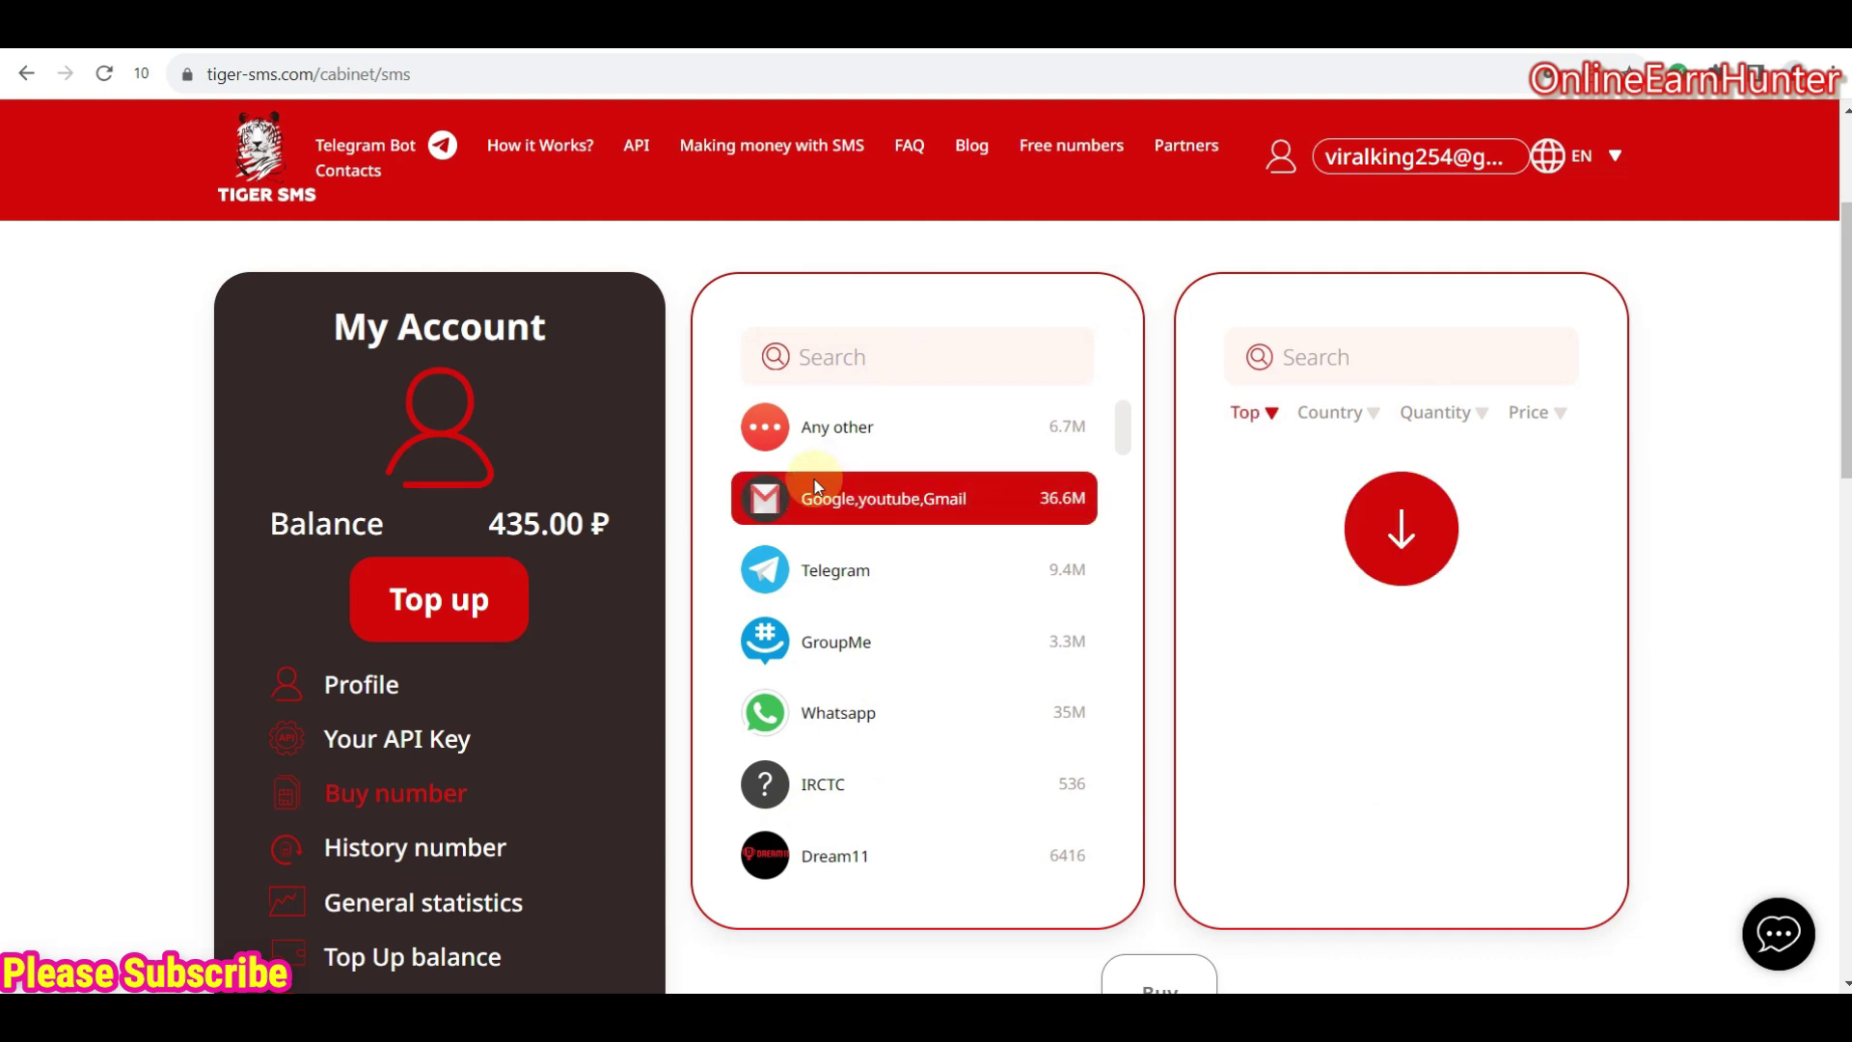
pyautogui.click(1334, 361)
pyautogui.write('uni')
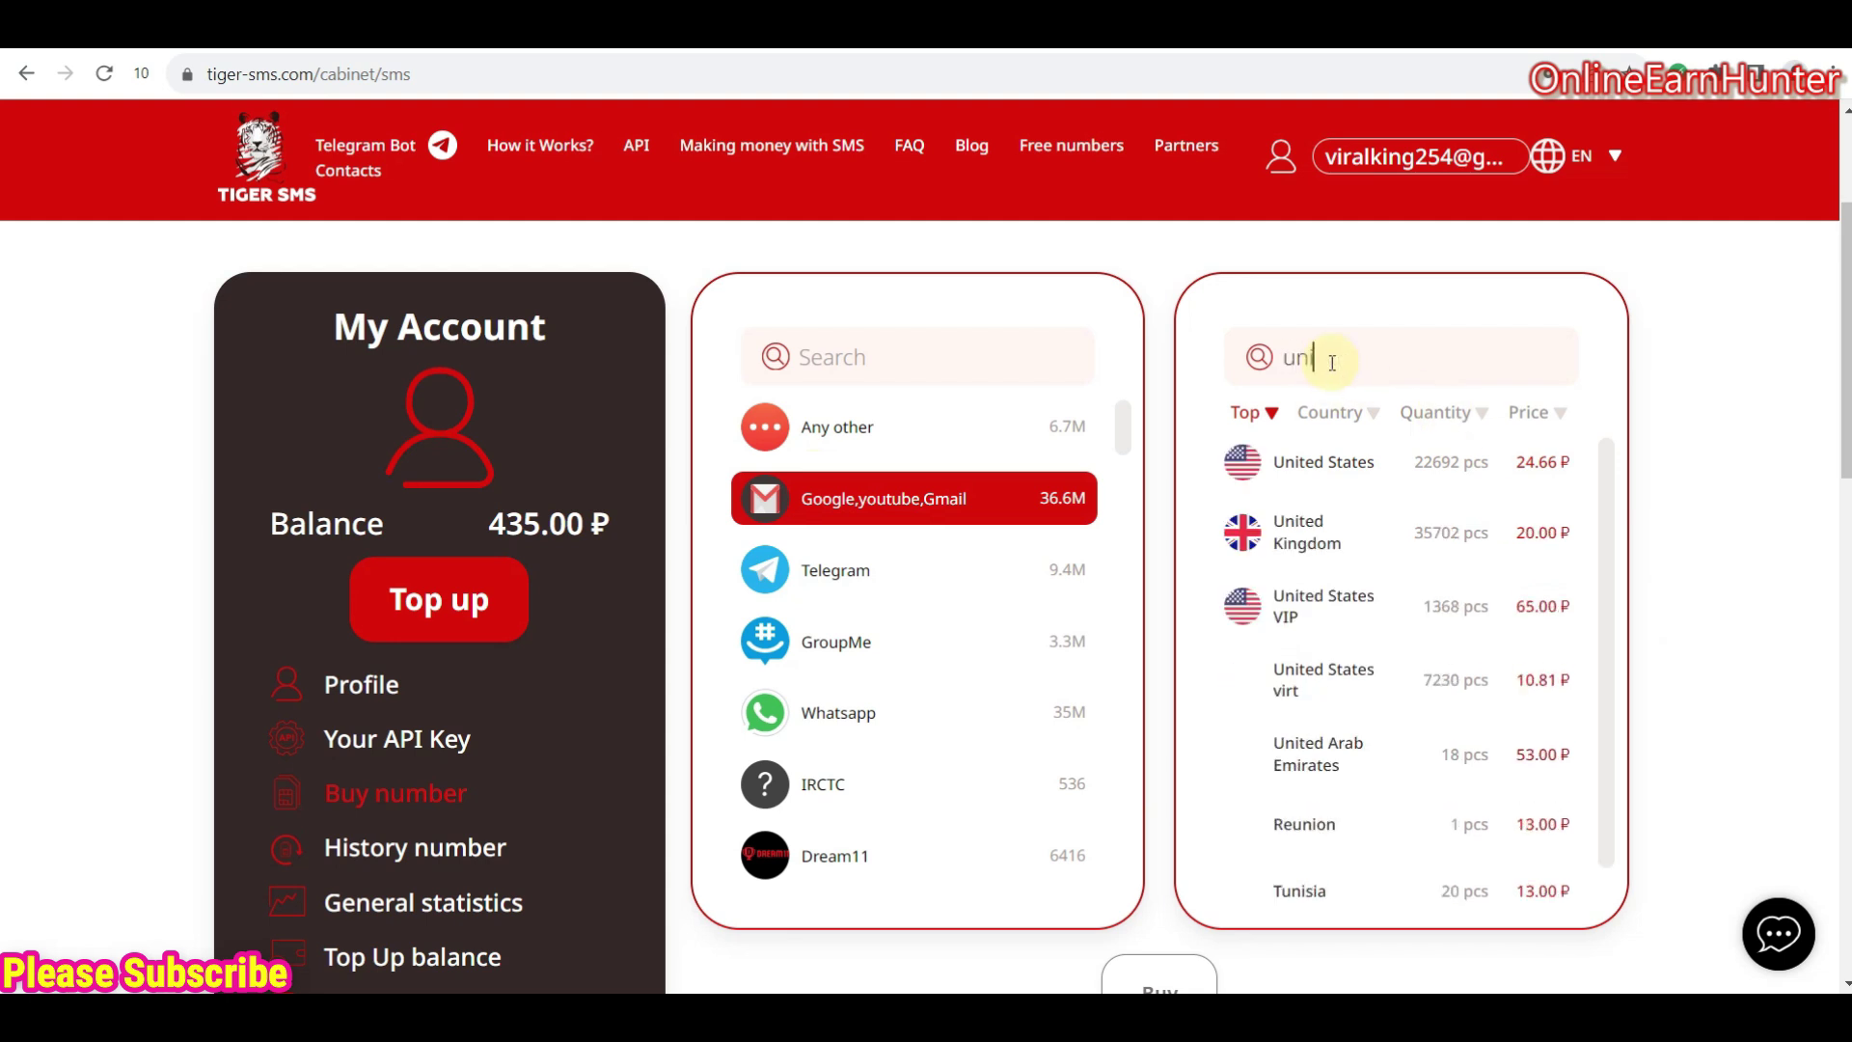
pyautogui.write('ted s')
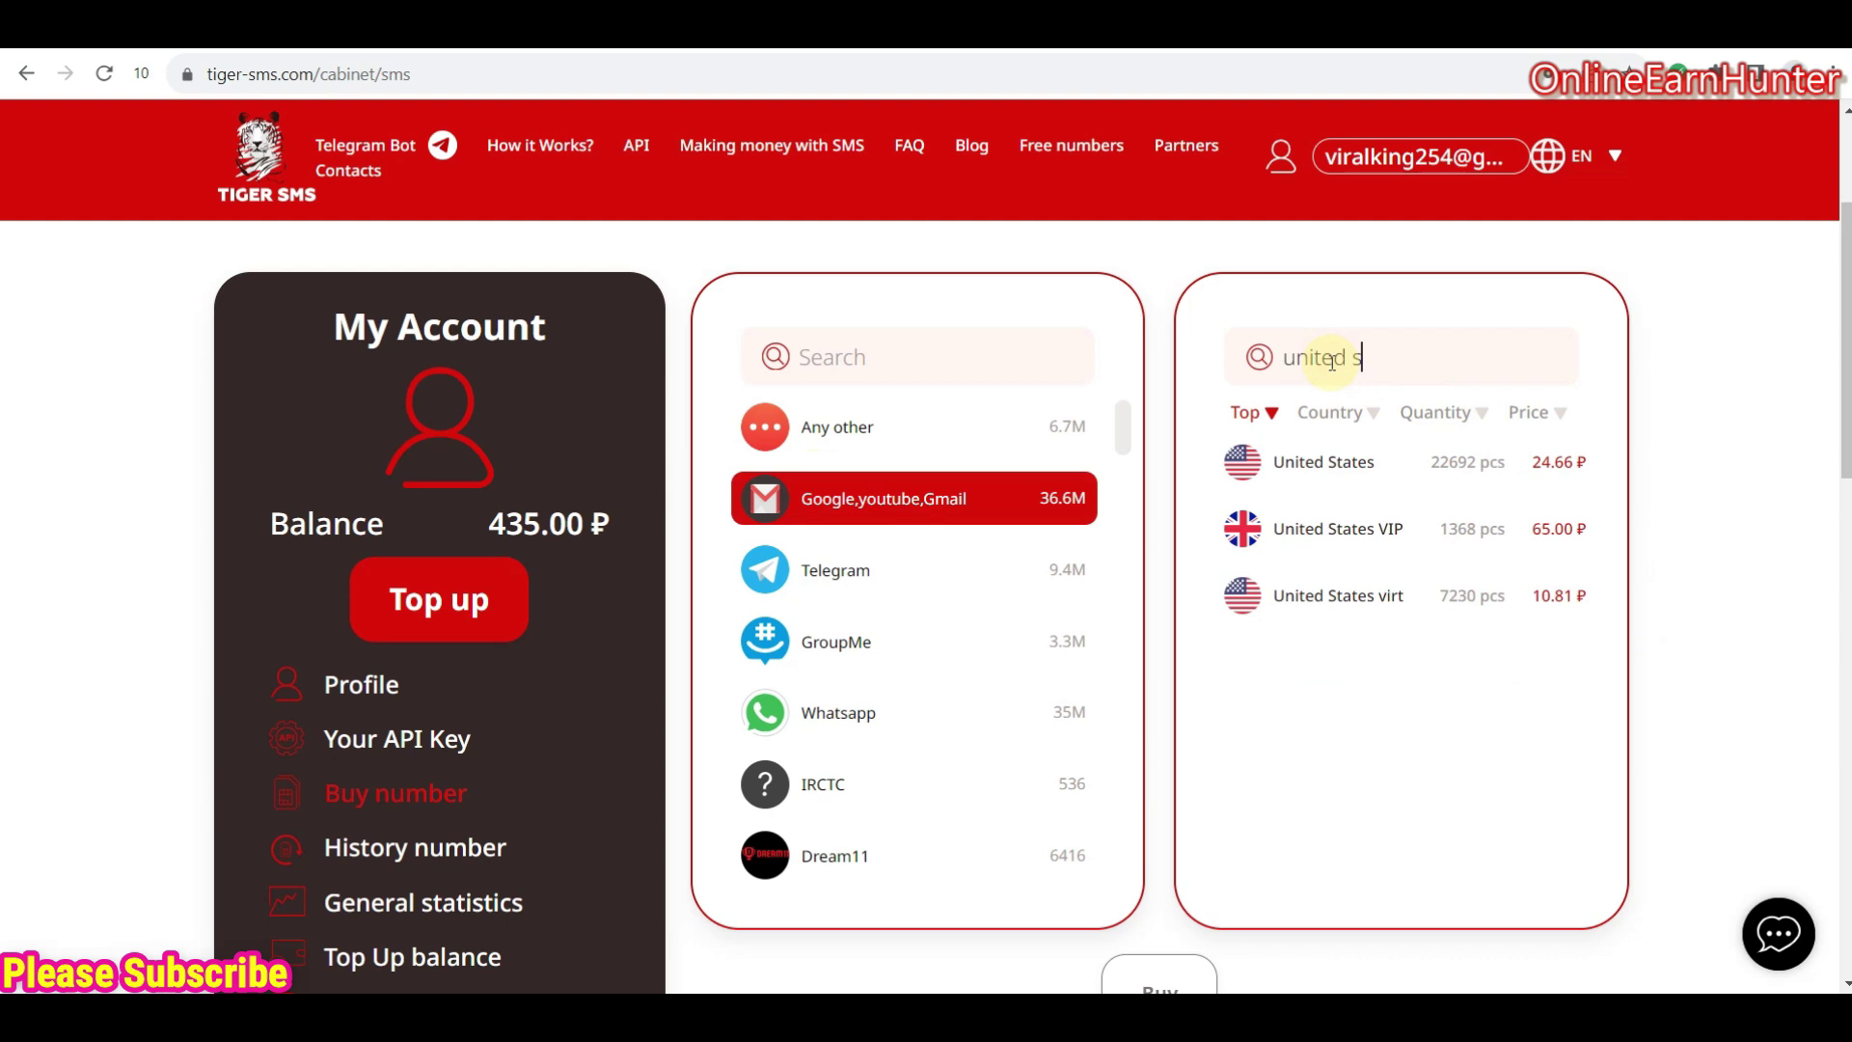
pyautogui.write('tates')
# - Purchase the 65.00 ₽ United States VIP offer, reselecting service and country until Buy succeeds
pyautogui.click(1373, 538)
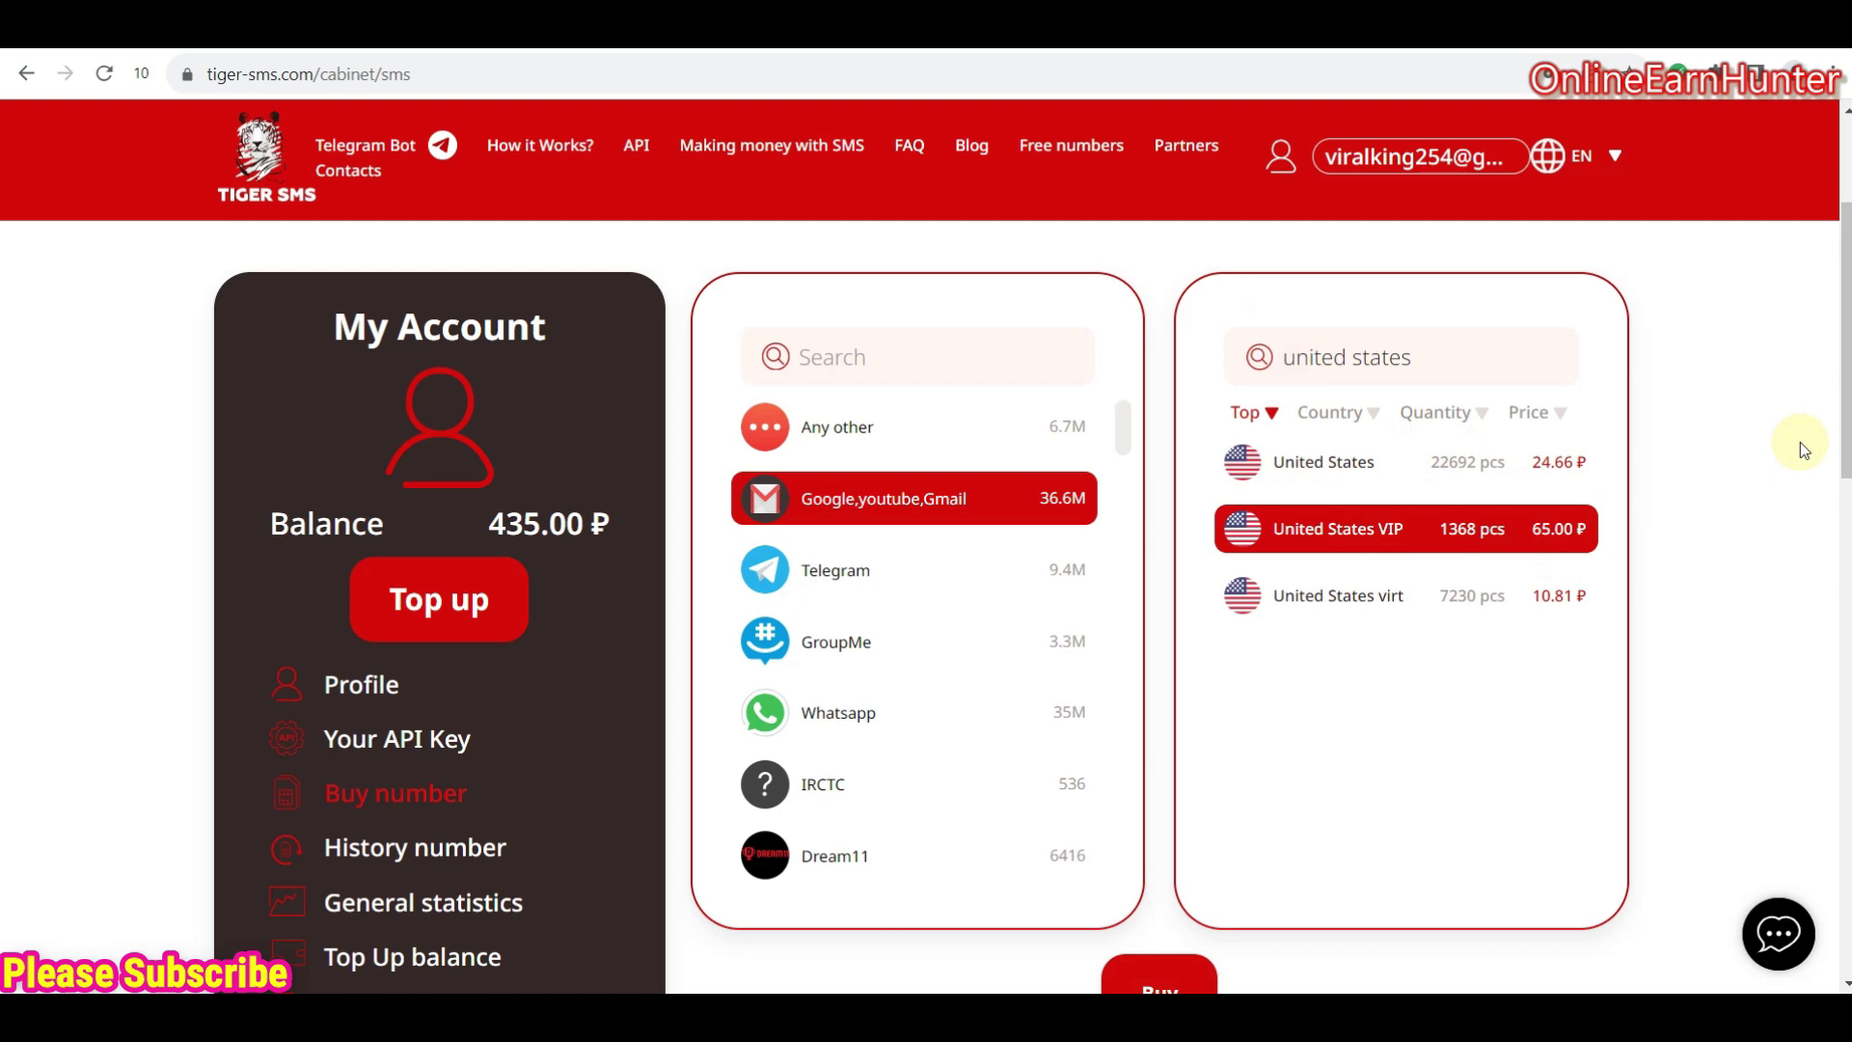
pyautogui.moveTo(1842, 398); pyautogui.dragTo(1842, 426)
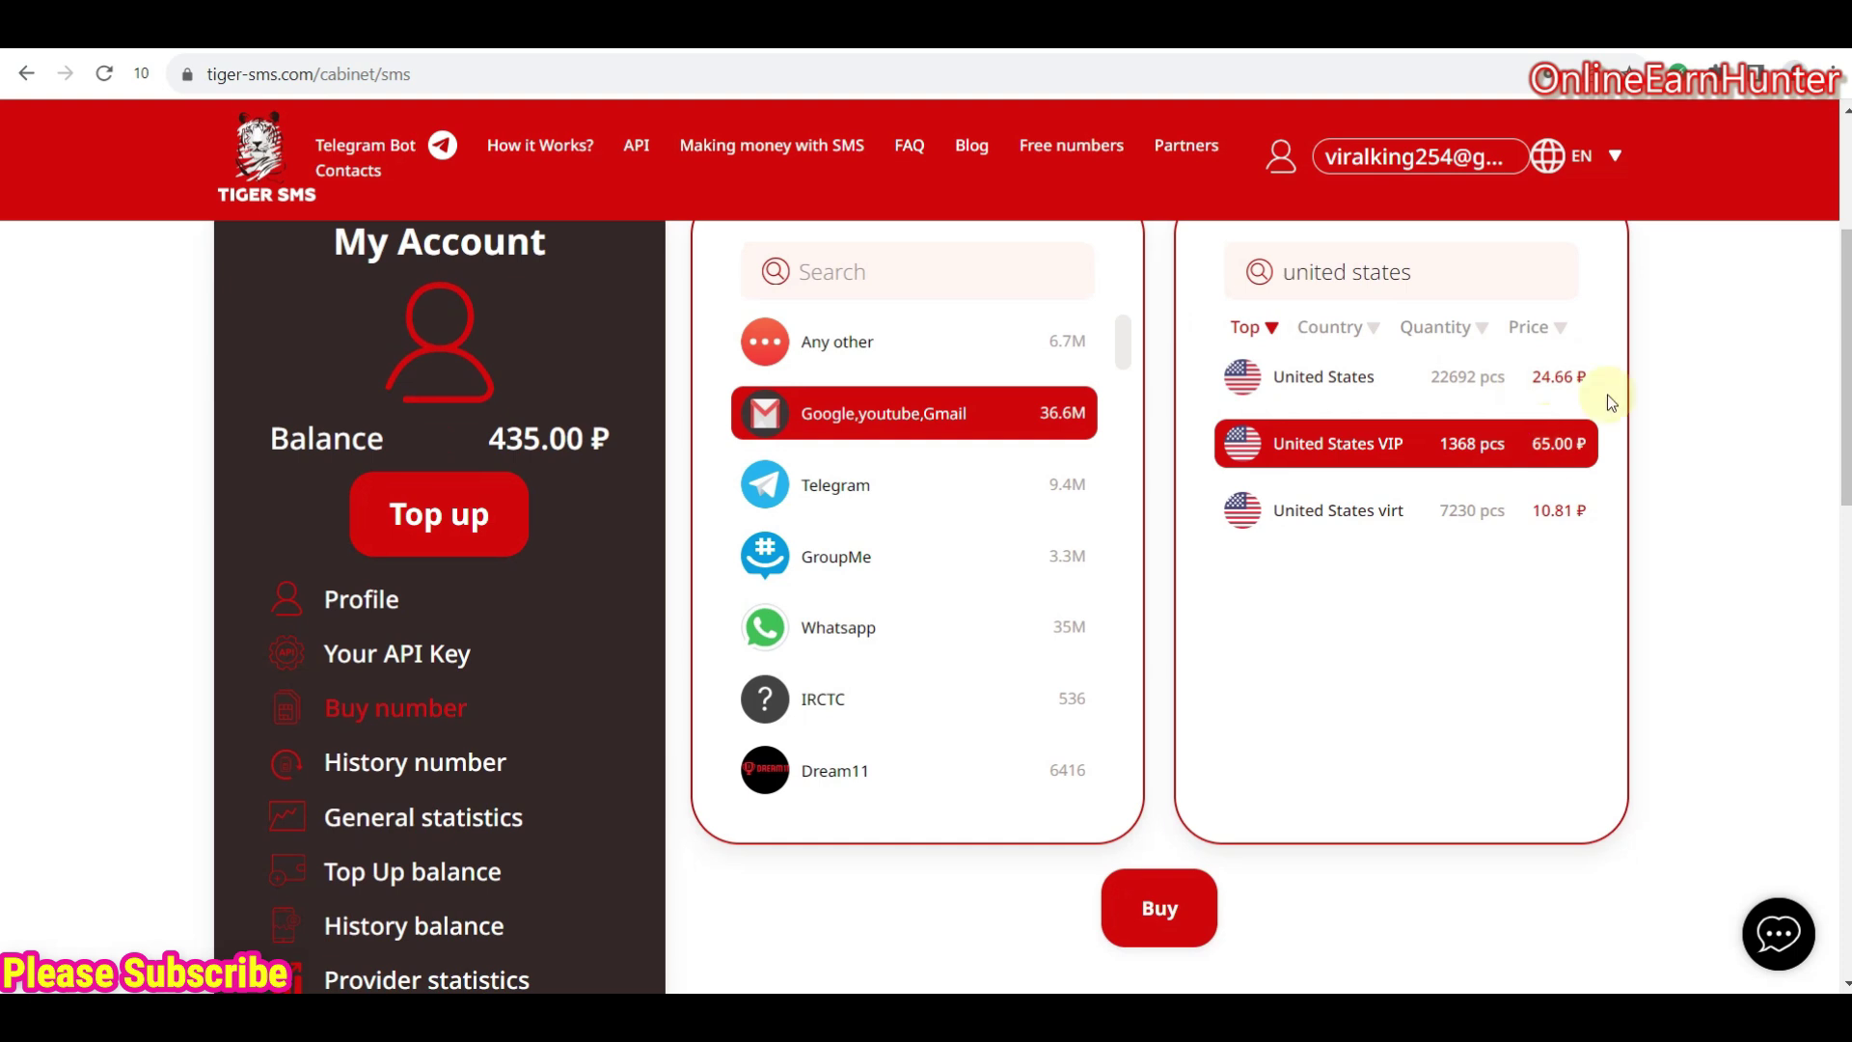
pyautogui.click(1158, 904)
pyautogui.click(1382, 455)
pyautogui.click(1058, 405)
pyautogui.click(1447, 457)
pyautogui.click(1173, 908)
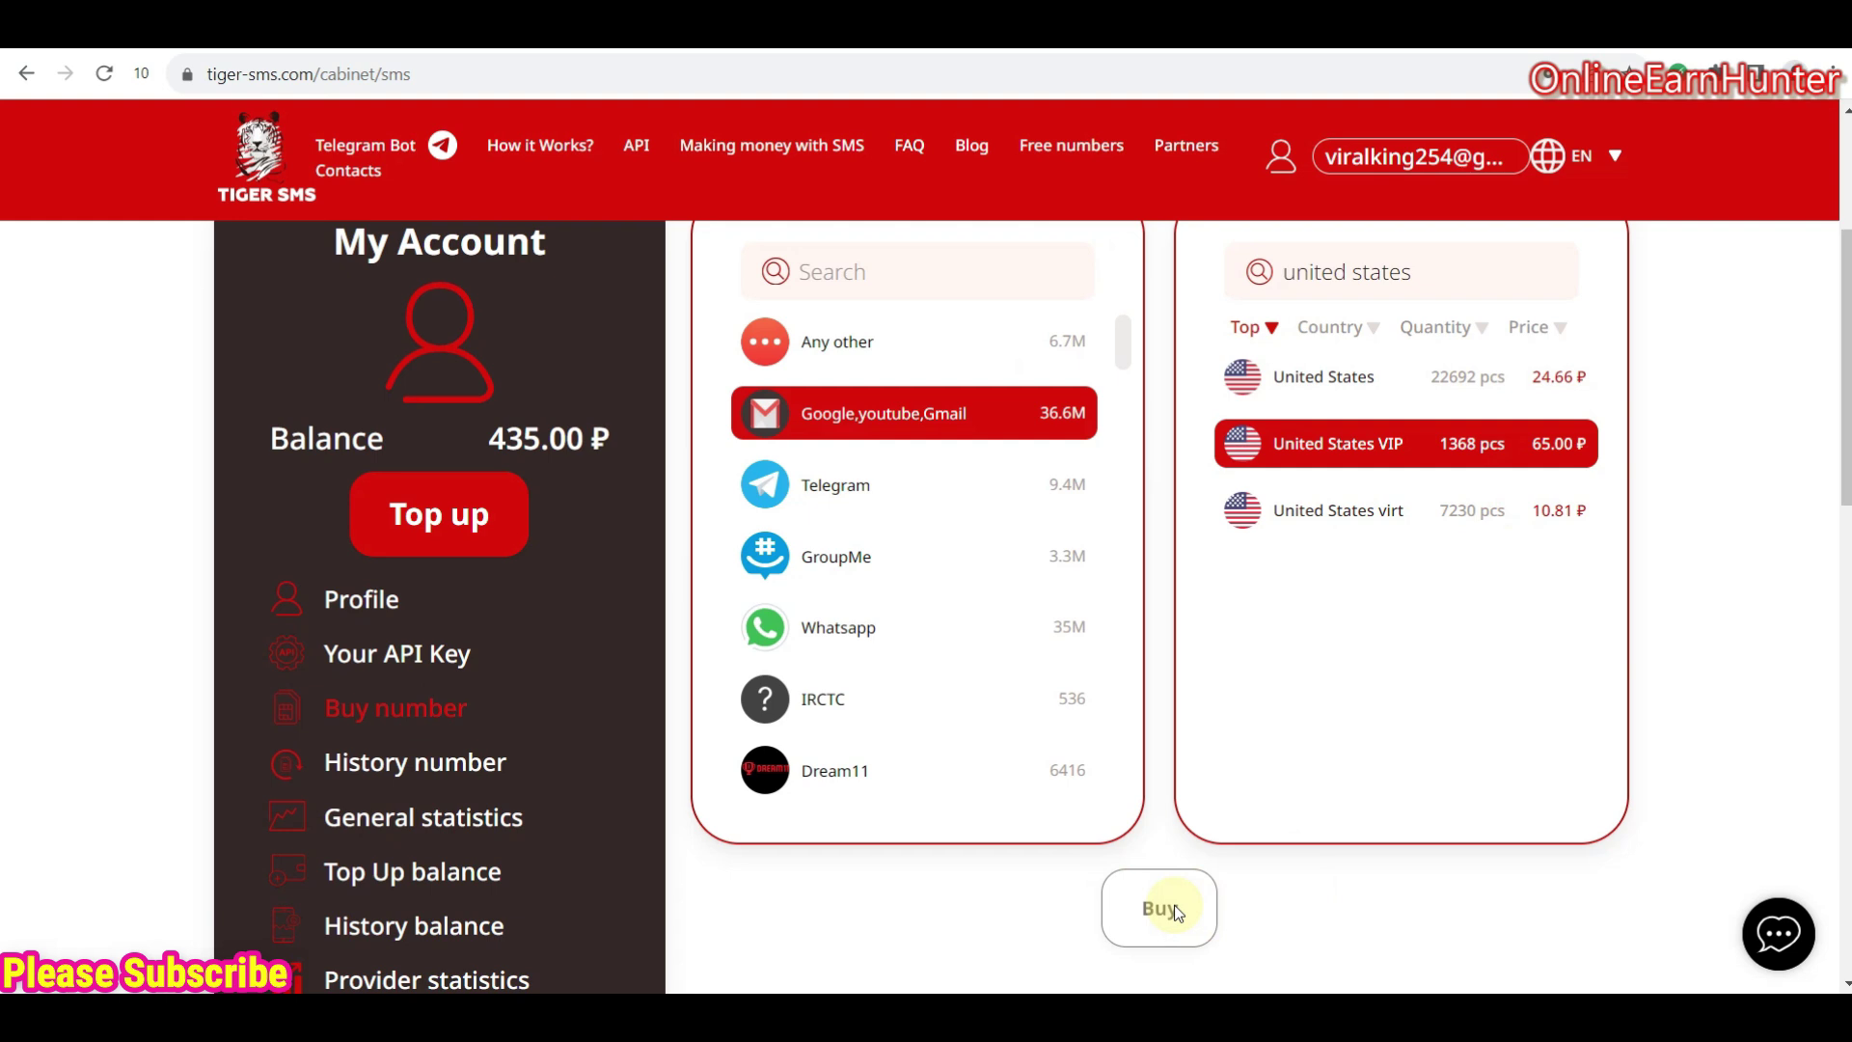
pyautogui.click(1173, 906)
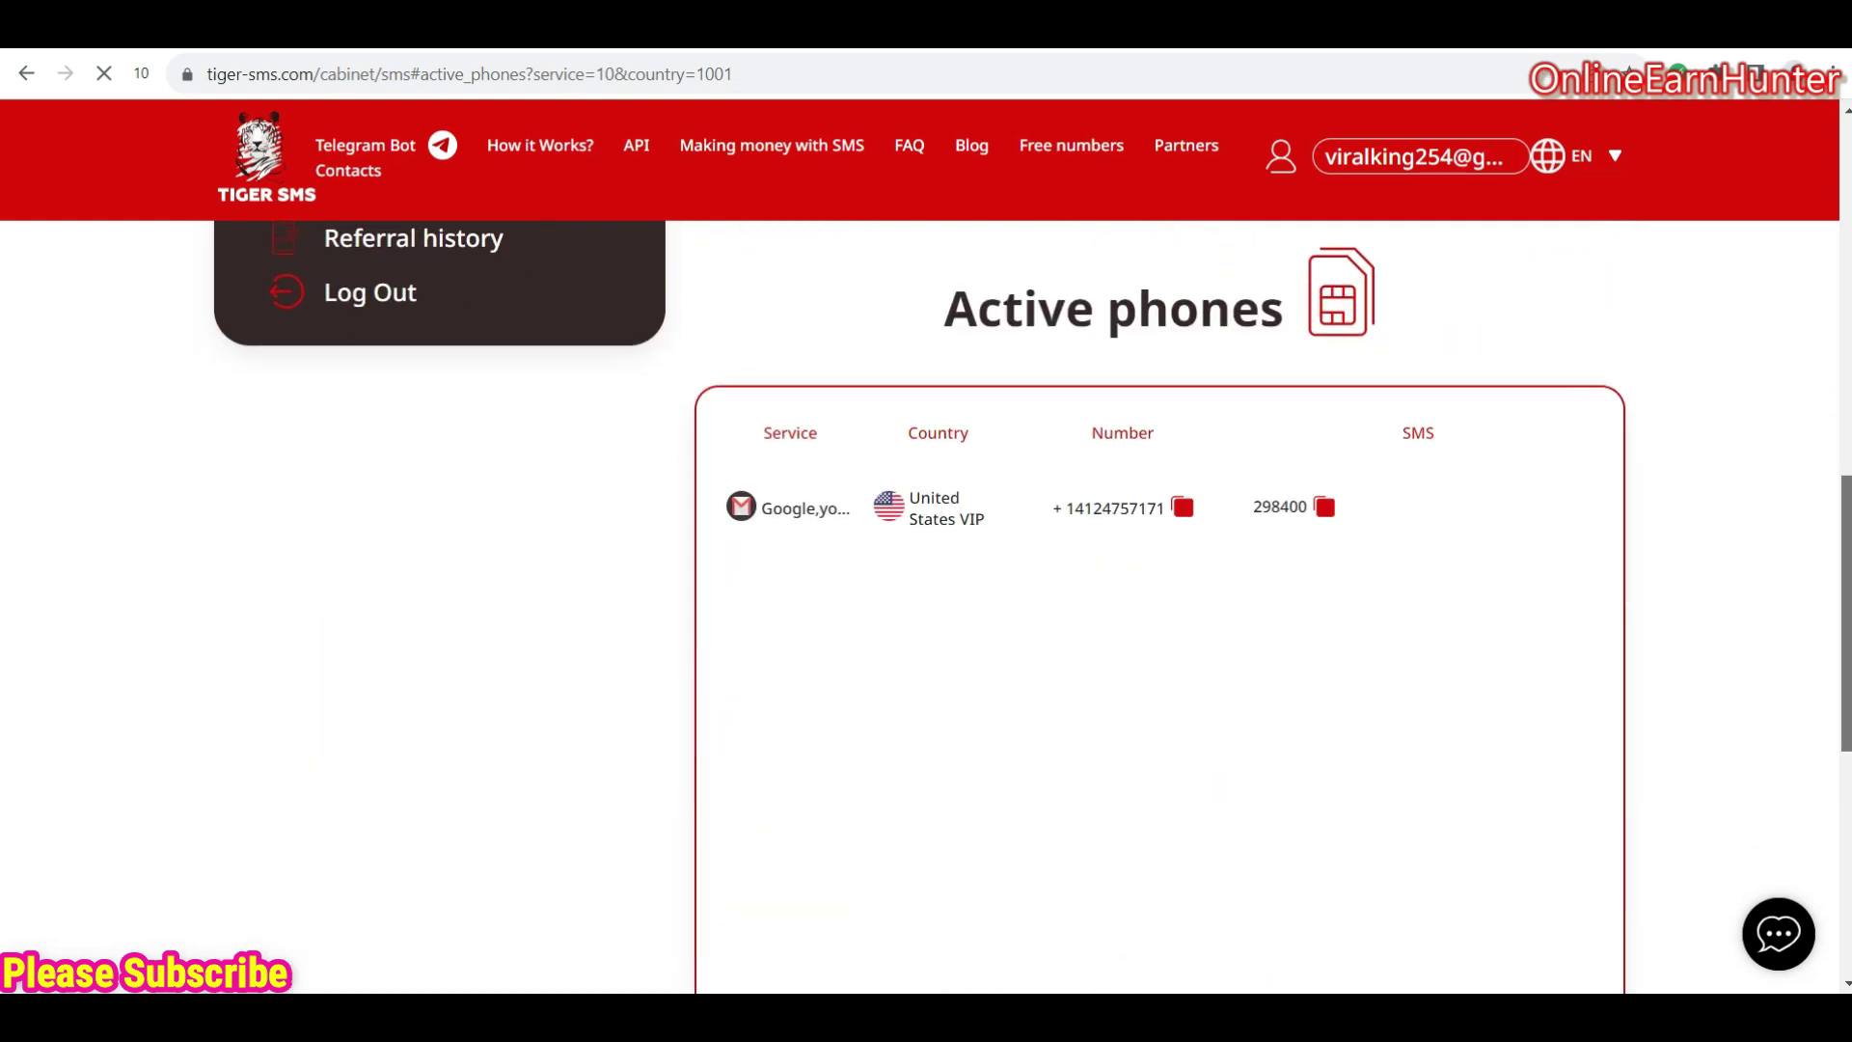
# - Review the active US VIP number's timer and the reduced 370.00 ₽ balance
pyautogui.scroll(3, 1157, 579)
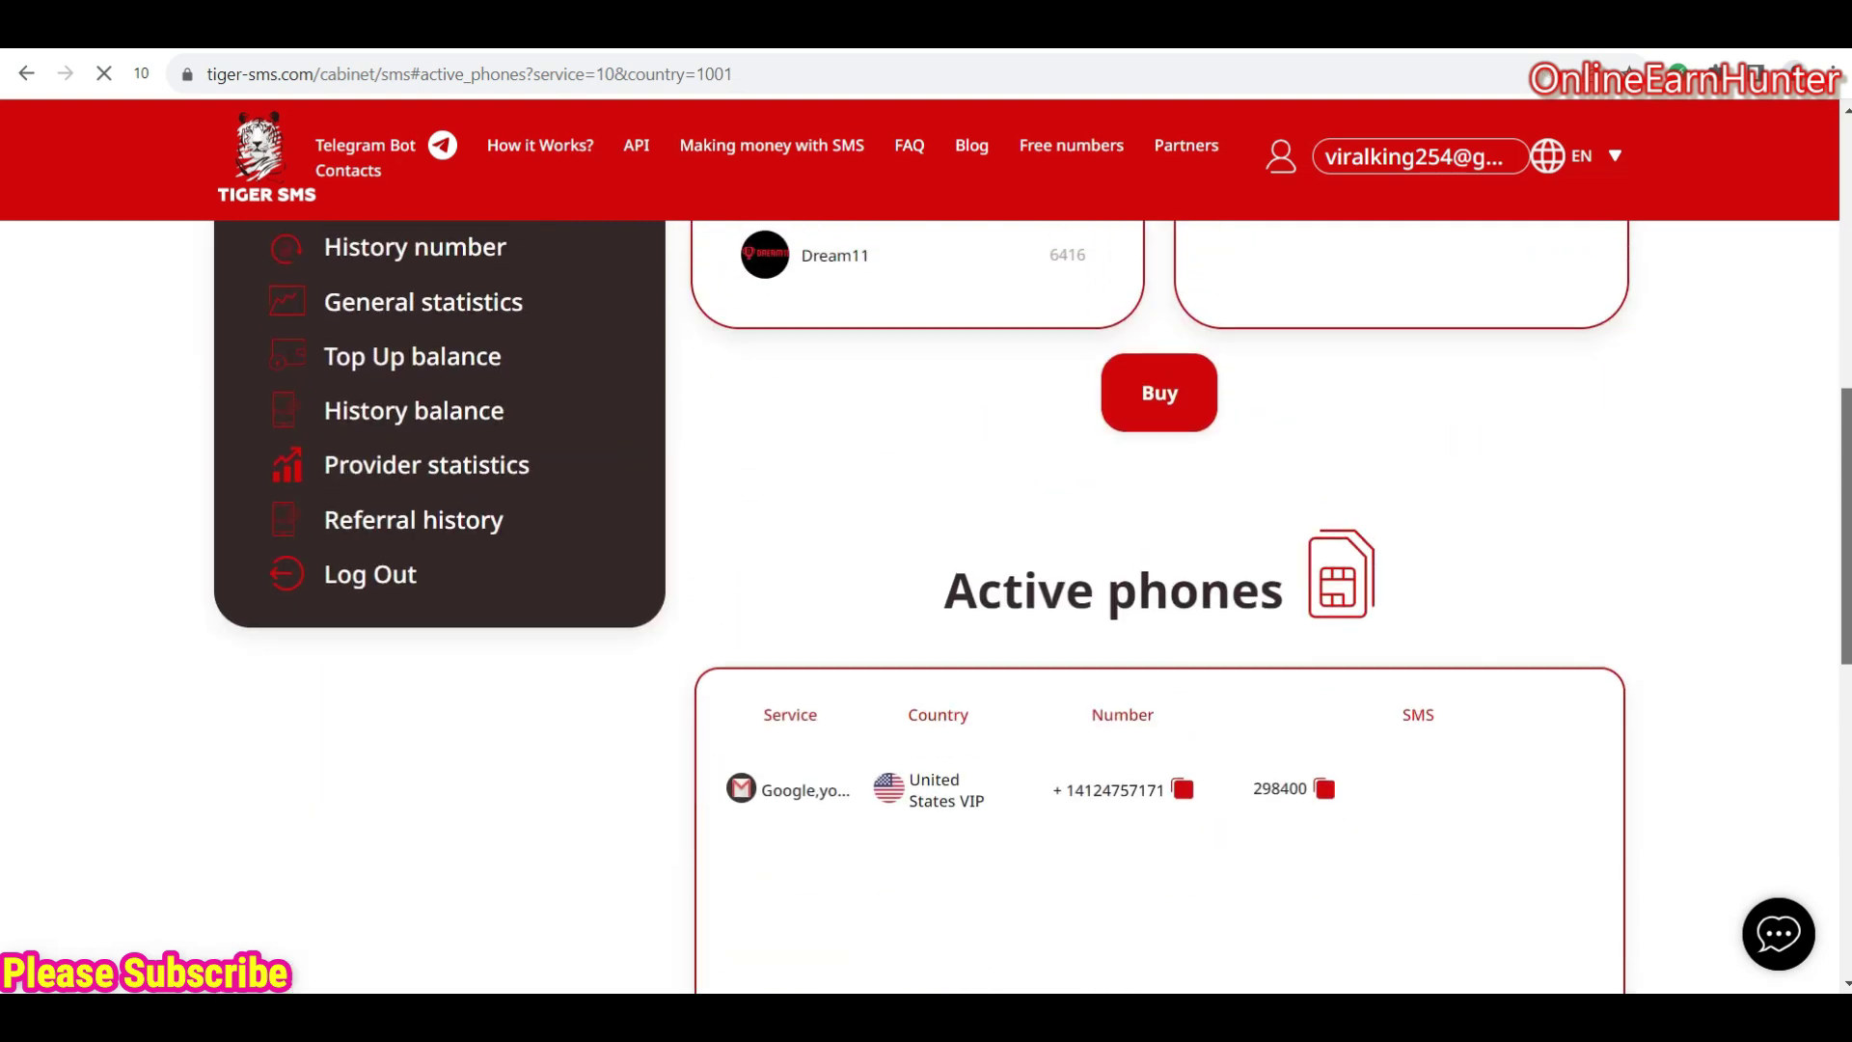
pyautogui.scroll(5, 1157, 578)
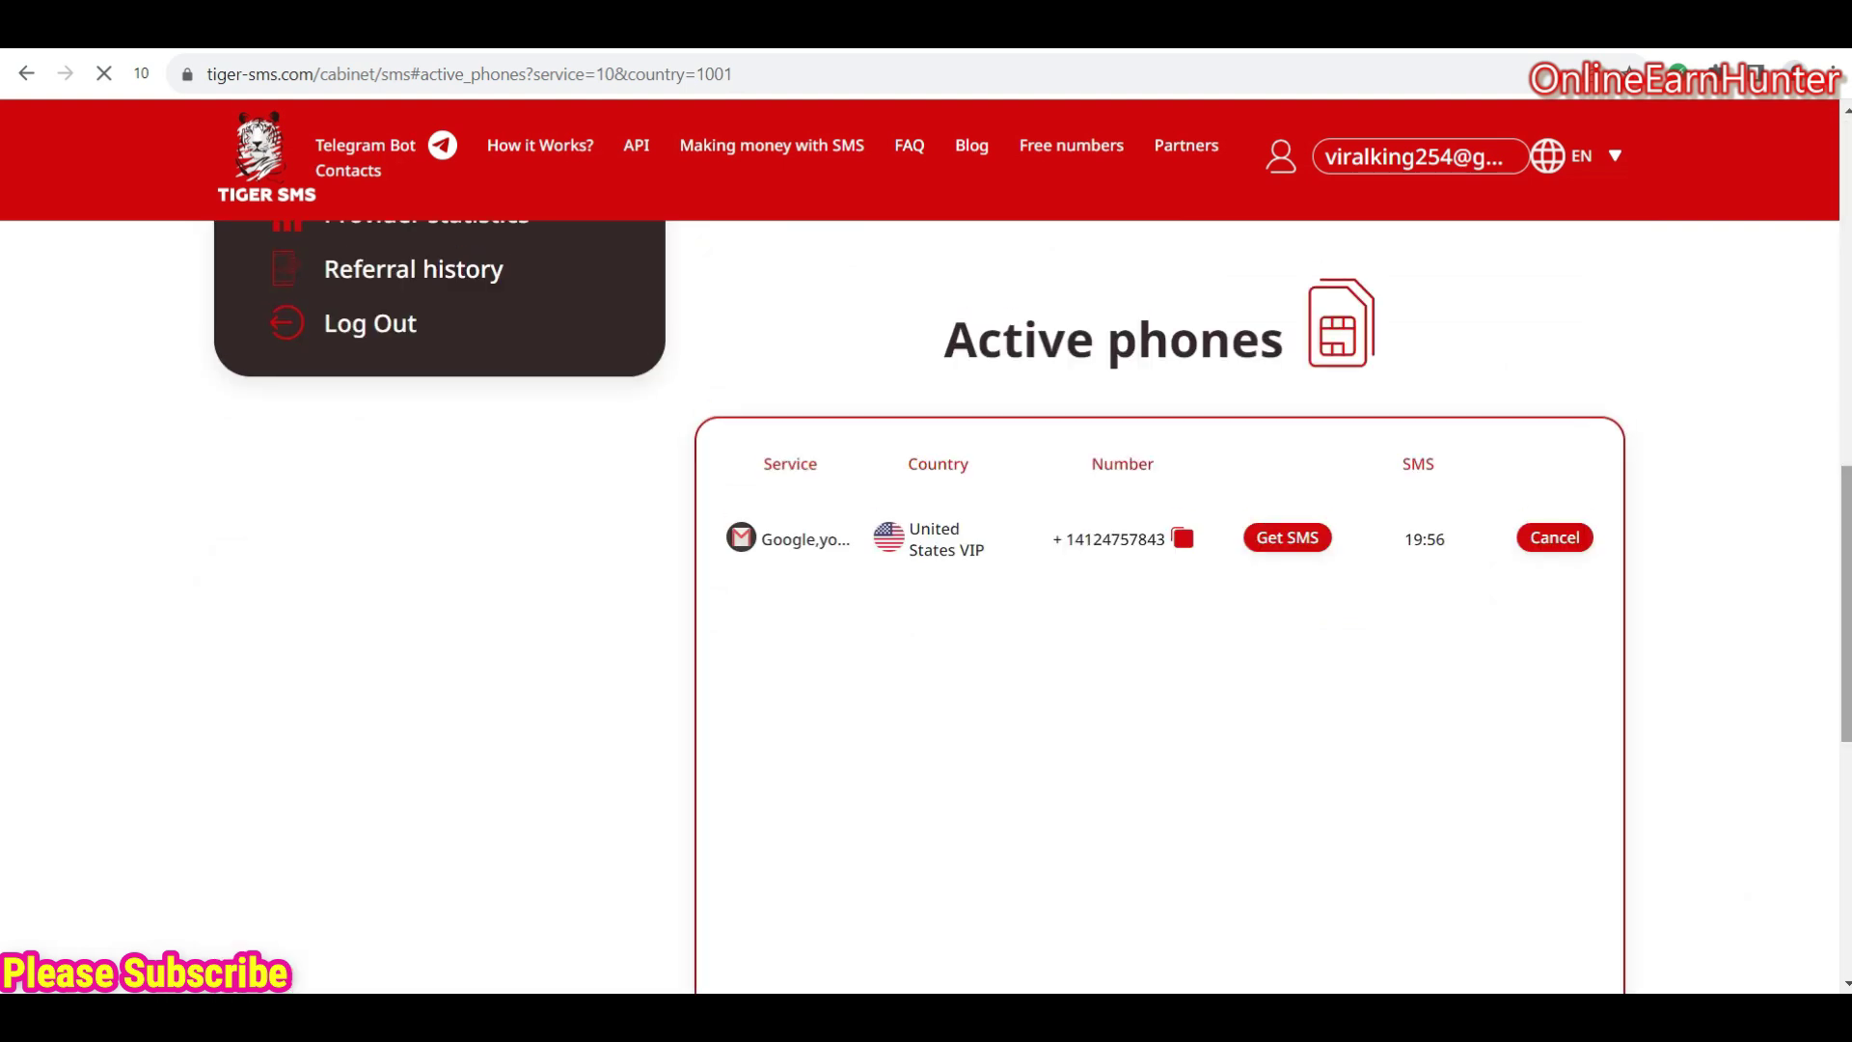
pyautogui.scroll(3, 1157, 579)
pyautogui.scroll(5, 1157, 579)
pyautogui.scroll(-3, 1819, 372)
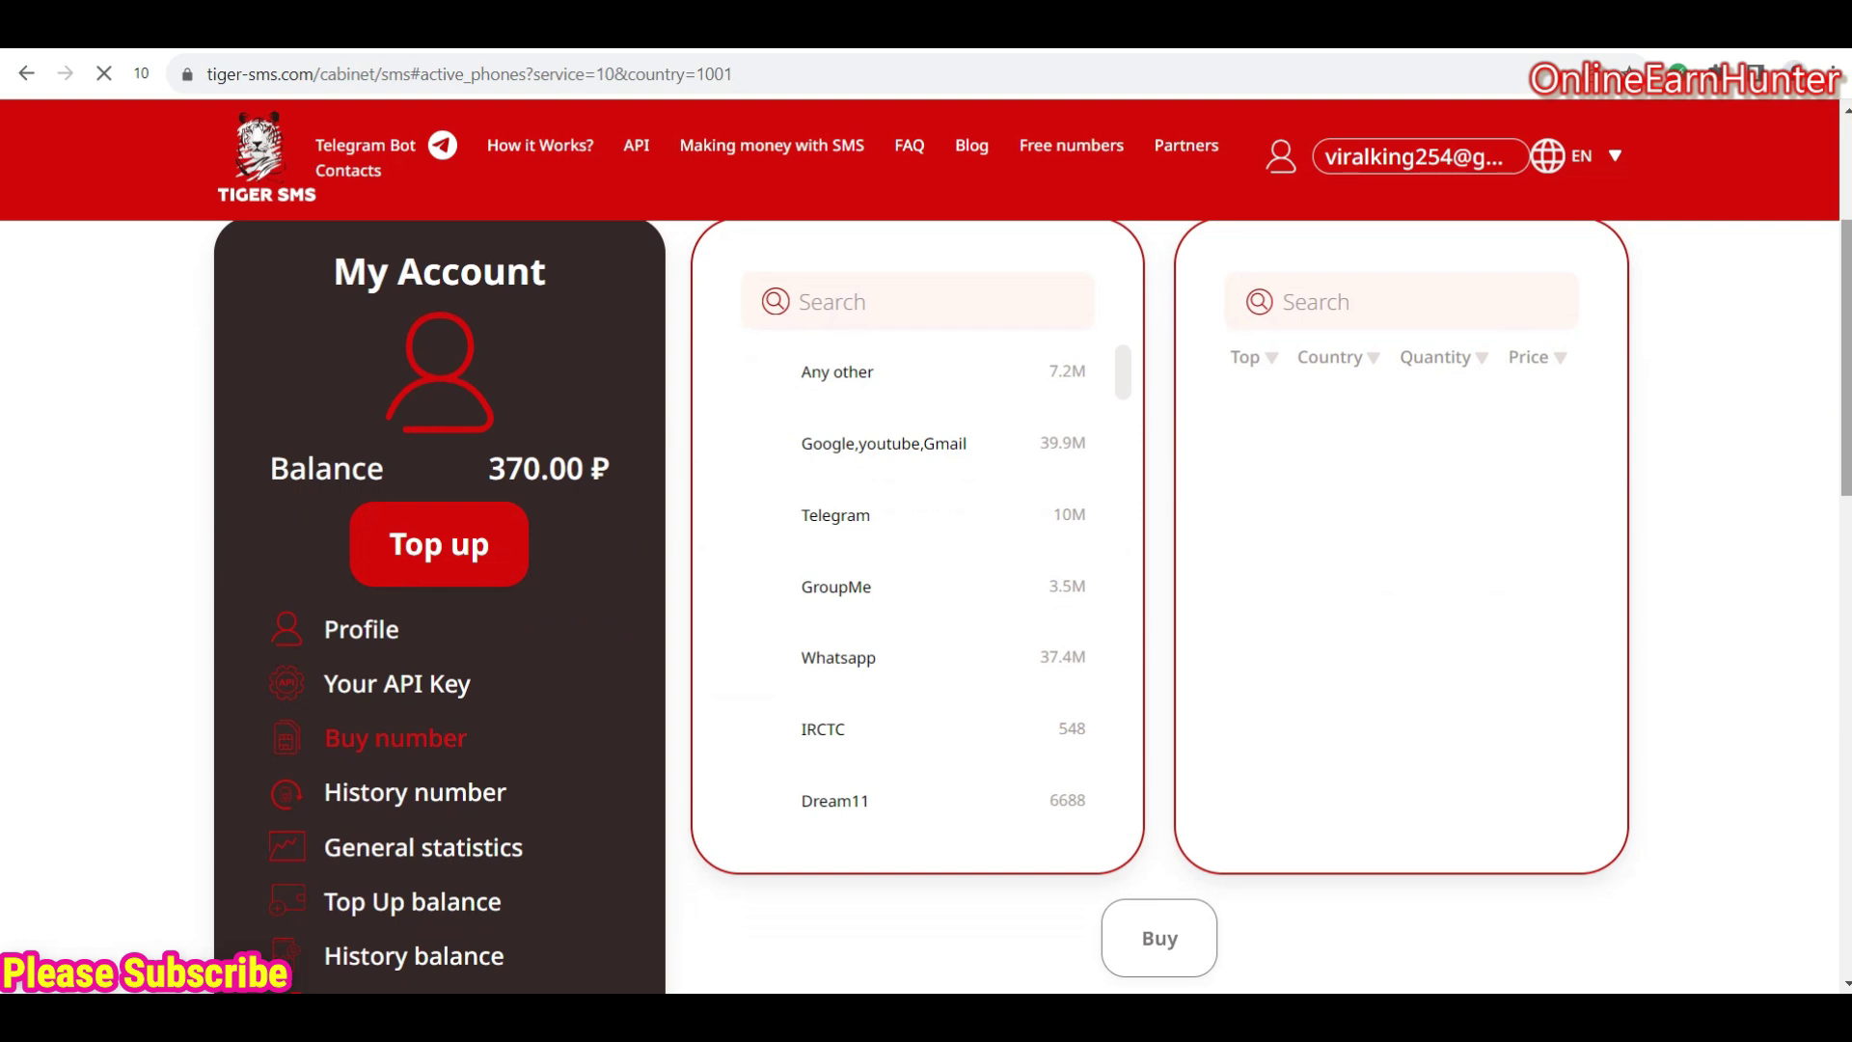
pyautogui.scroll(-4, 1158, 579)
pyautogui.scroll(-3, 1157, 579)
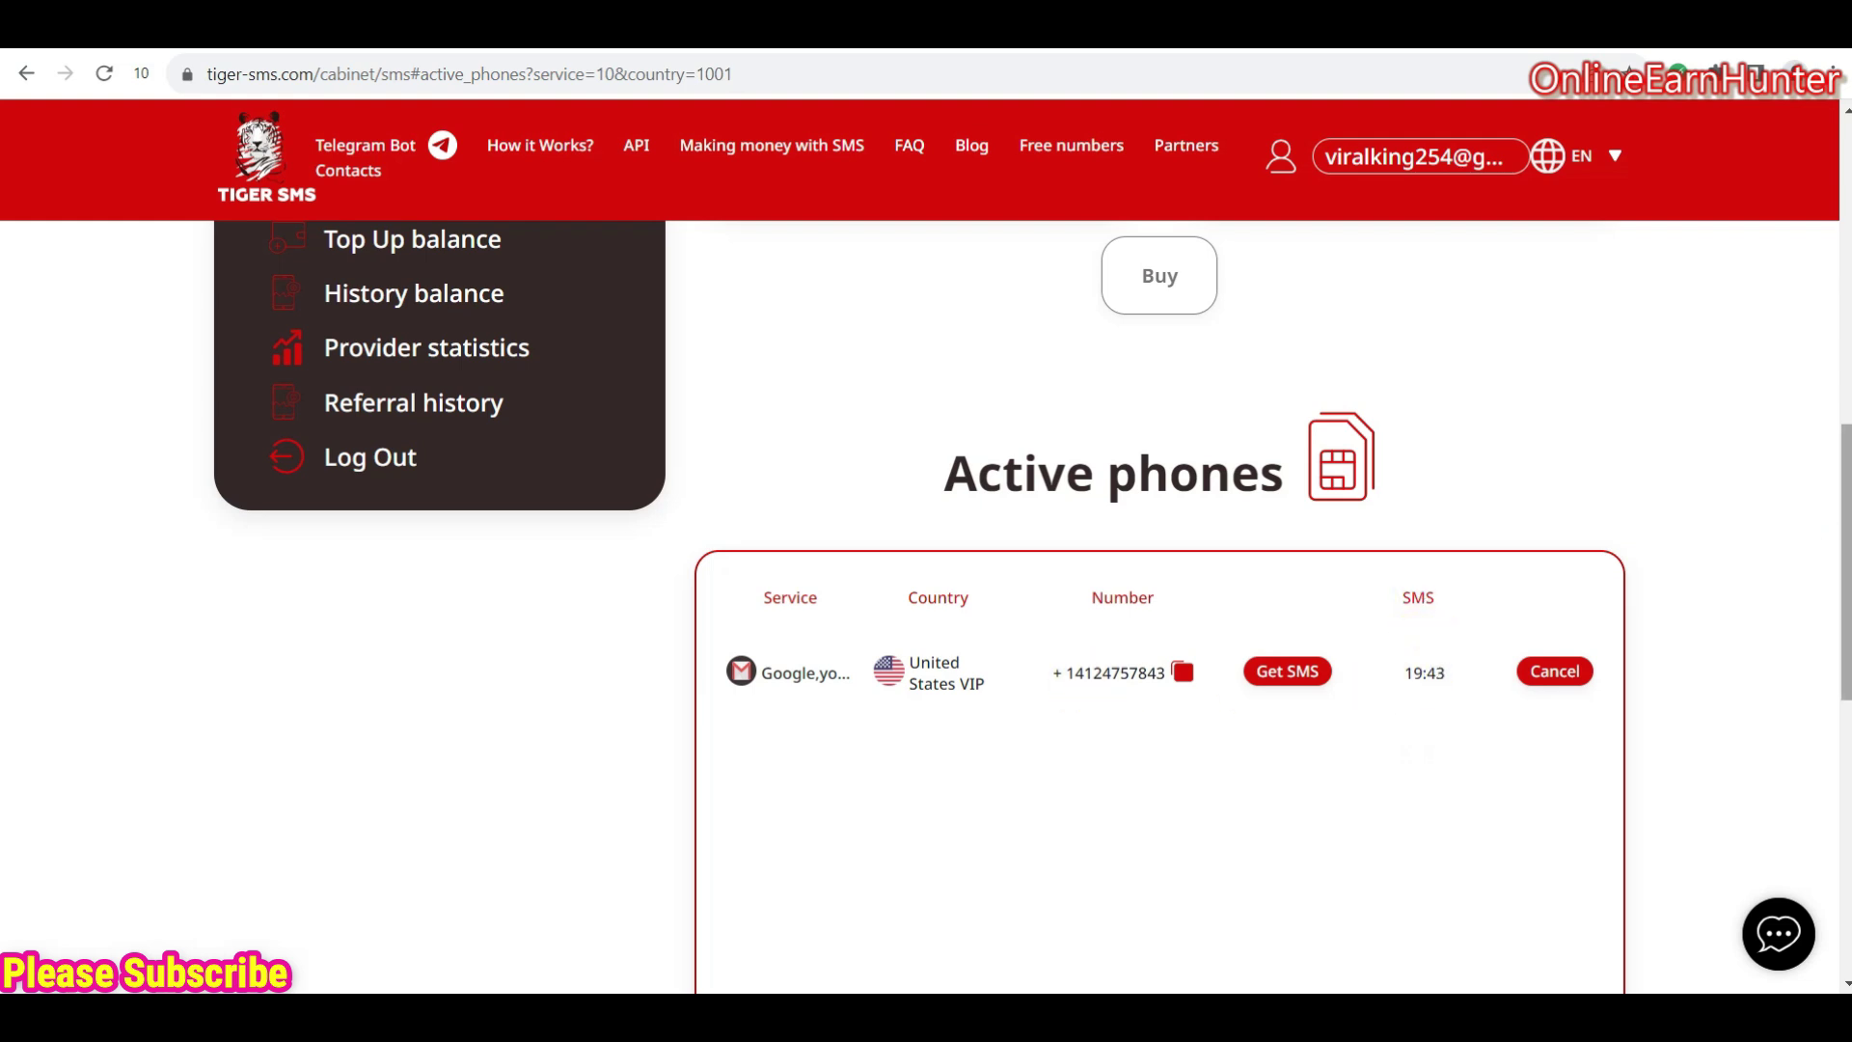
pyautogui.scroll(7, 1096, 685)
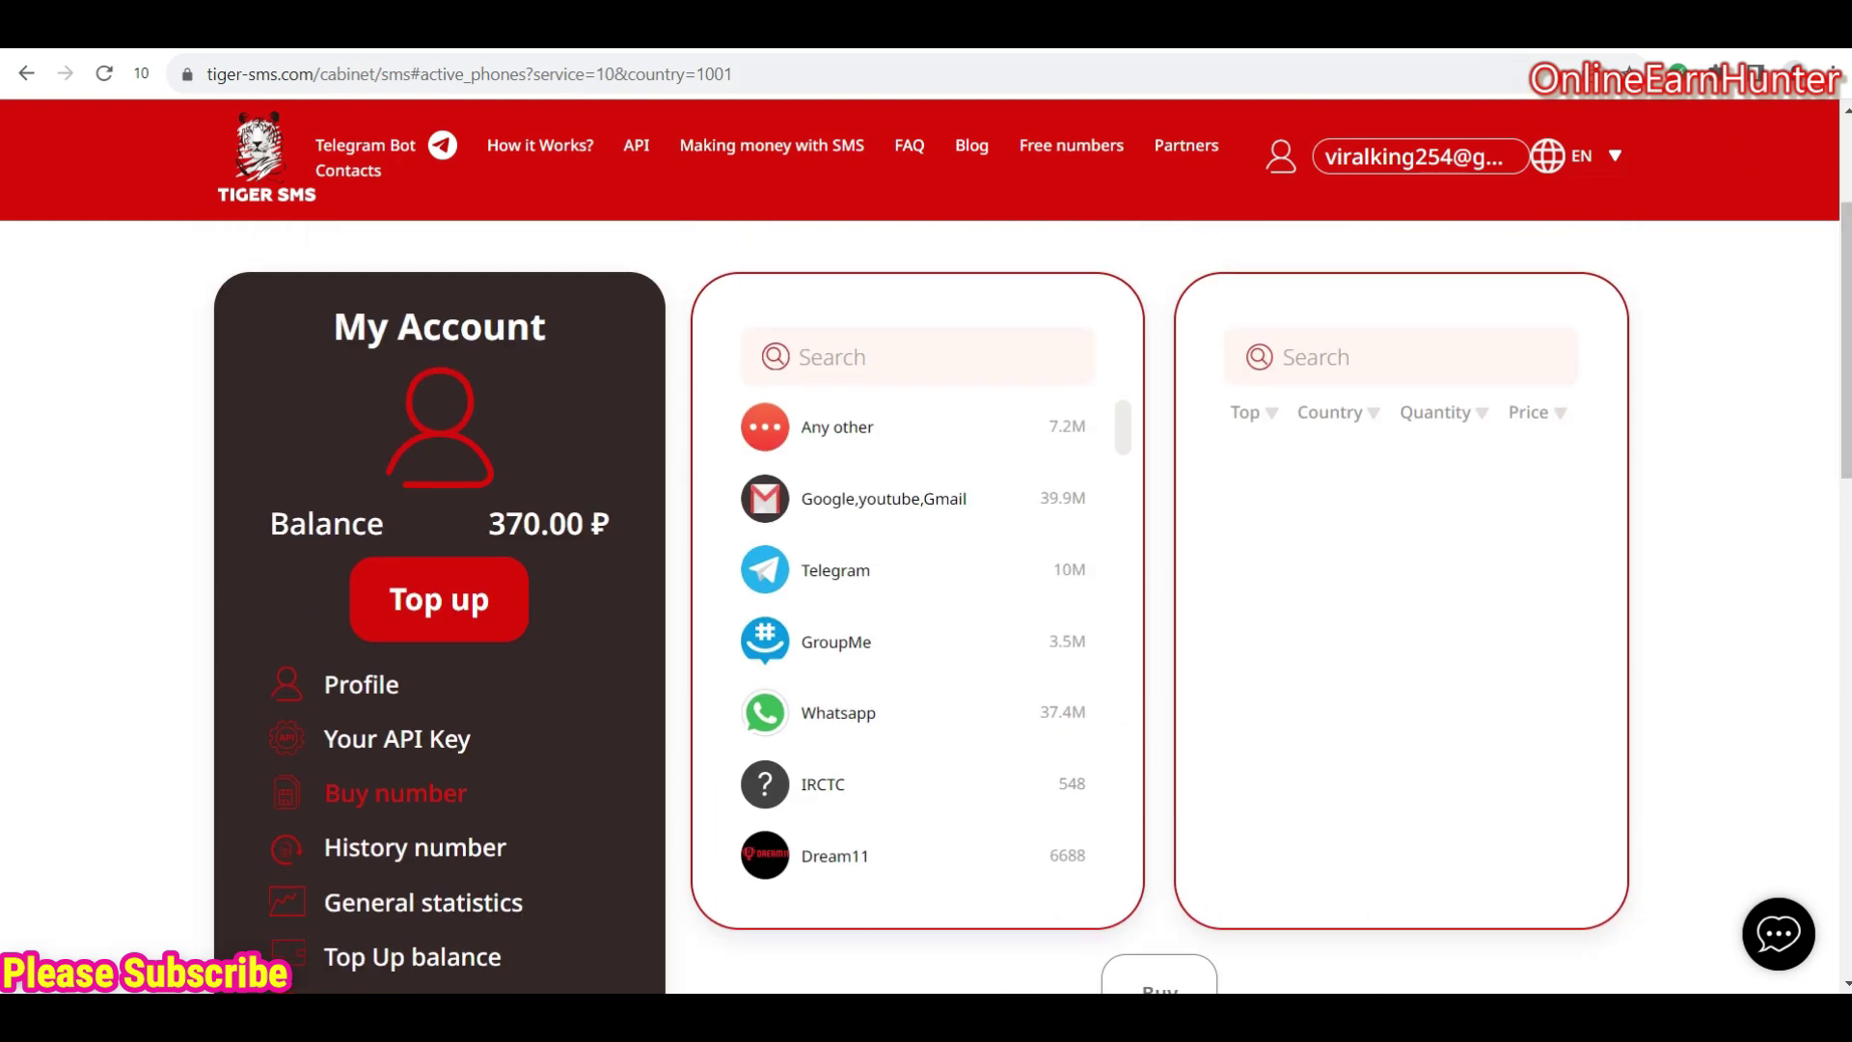
# - Search 'gmail' in a new tab and start creating a Google account for personal use
pyautogui.hotkey('ctrl', 't')
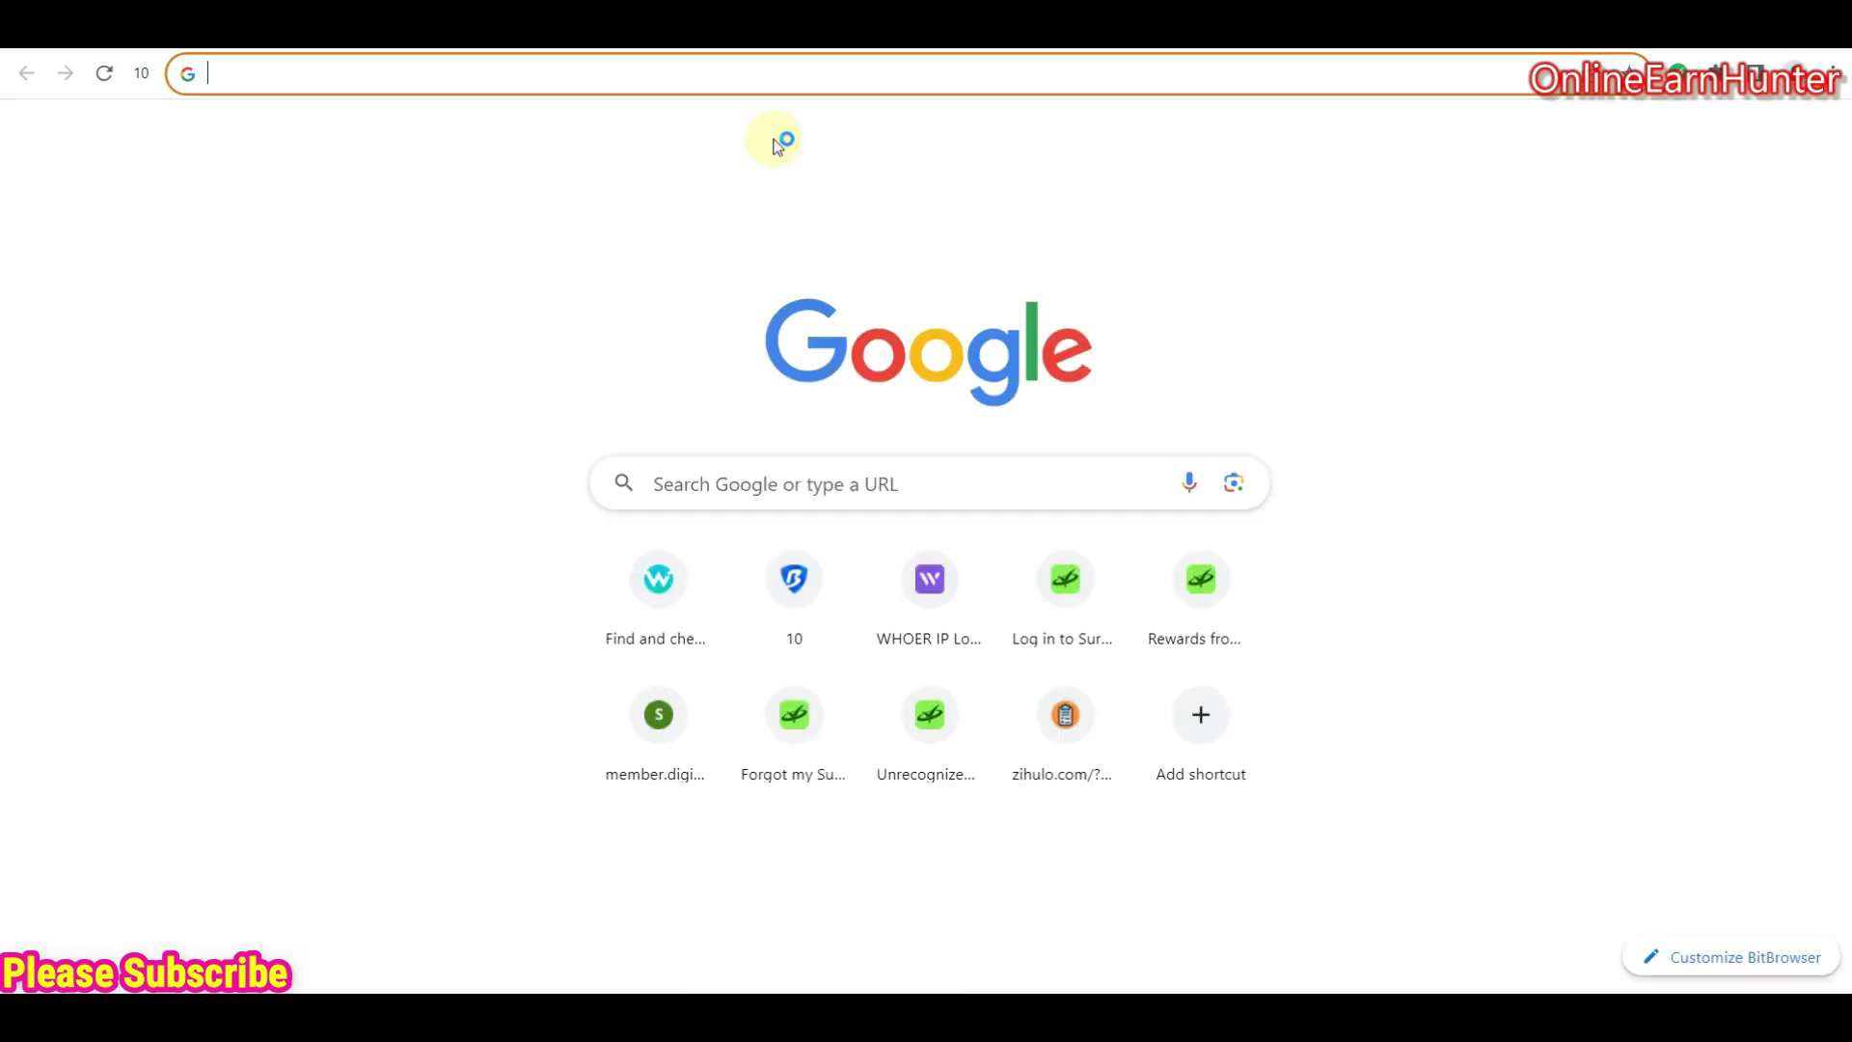
pyautogui.write('gmail')
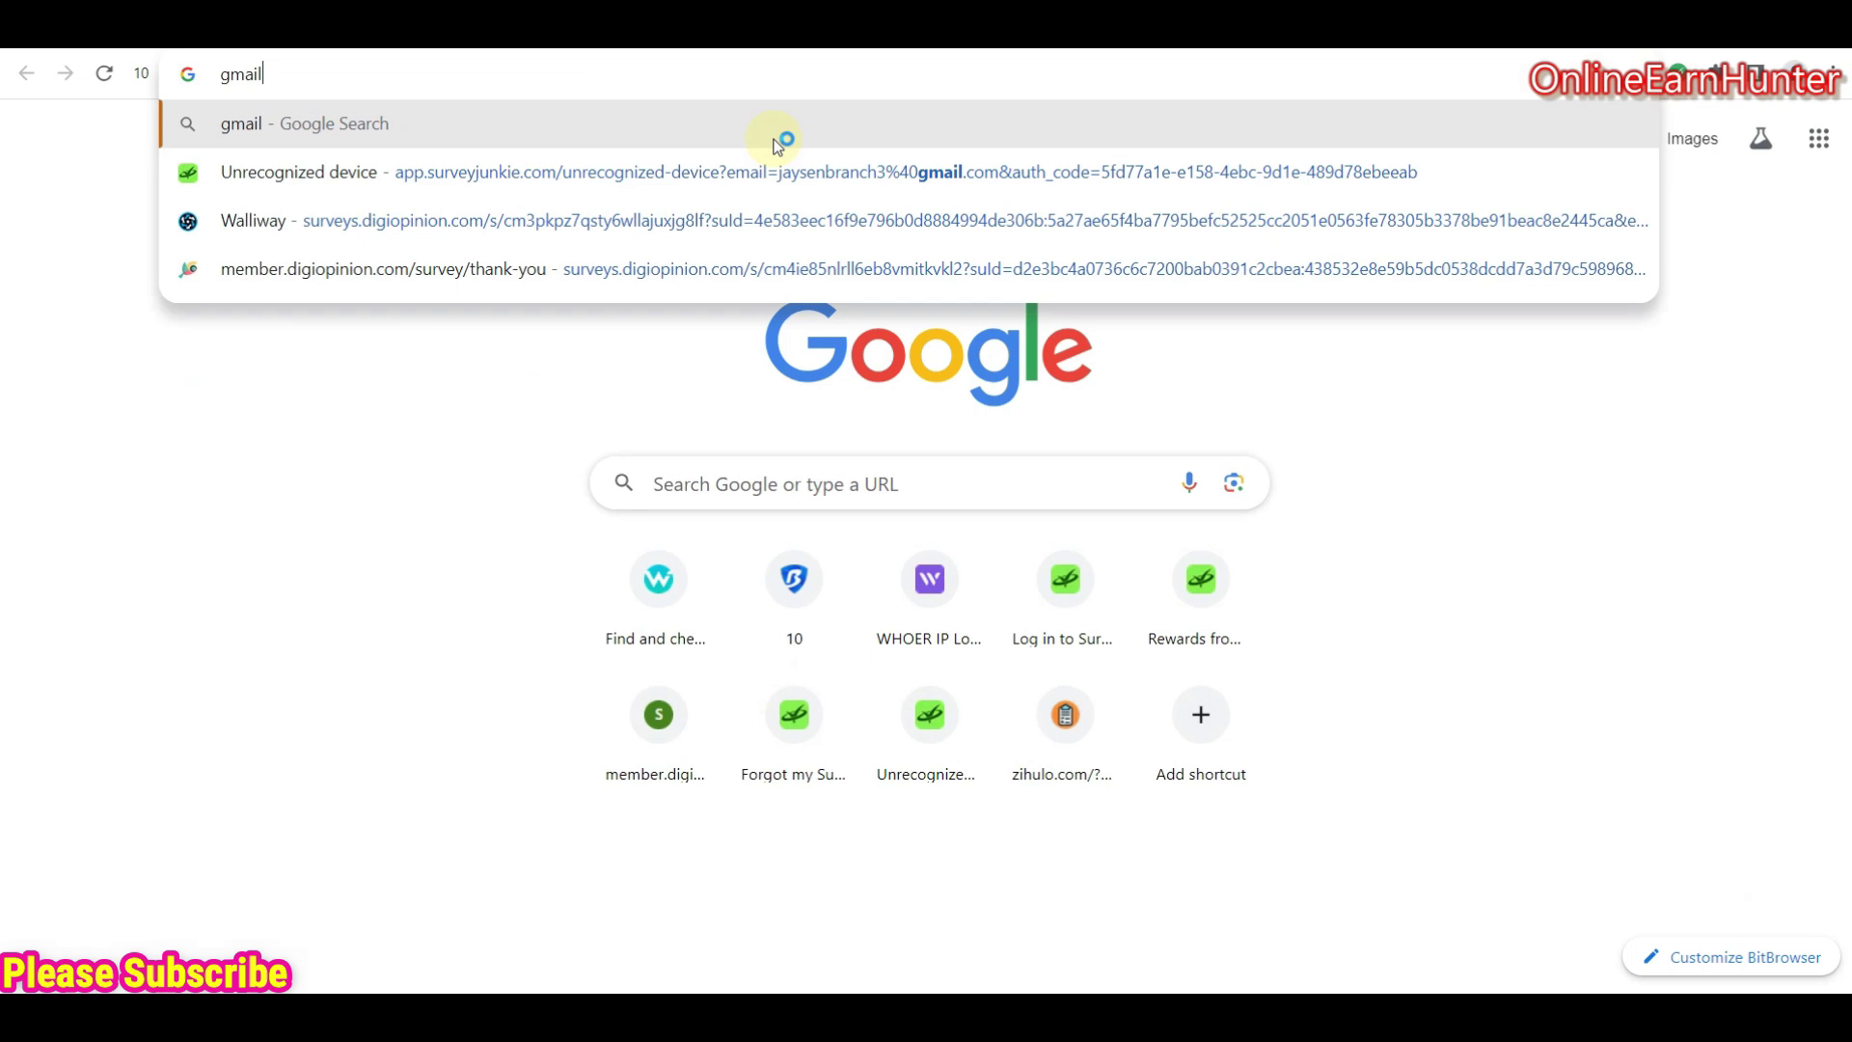
pyautogui.click(305, 172)
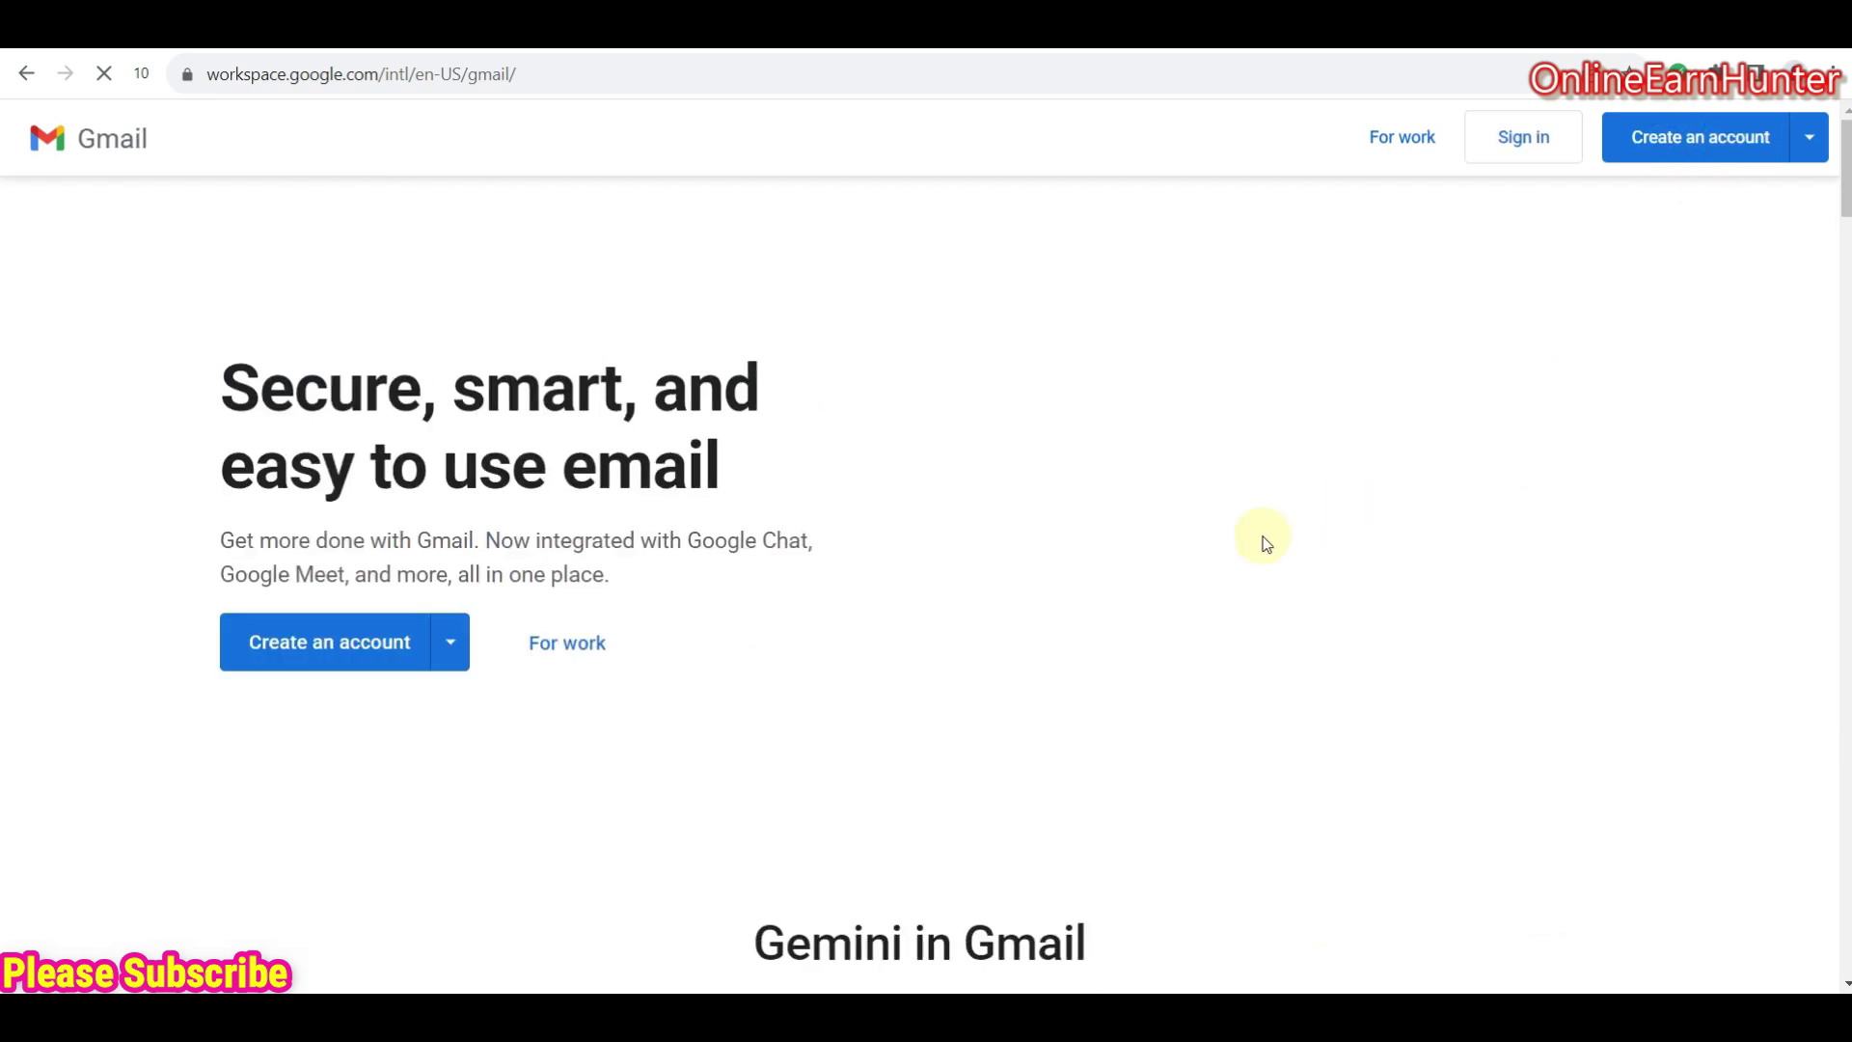
pyautogui.click(308, 643)
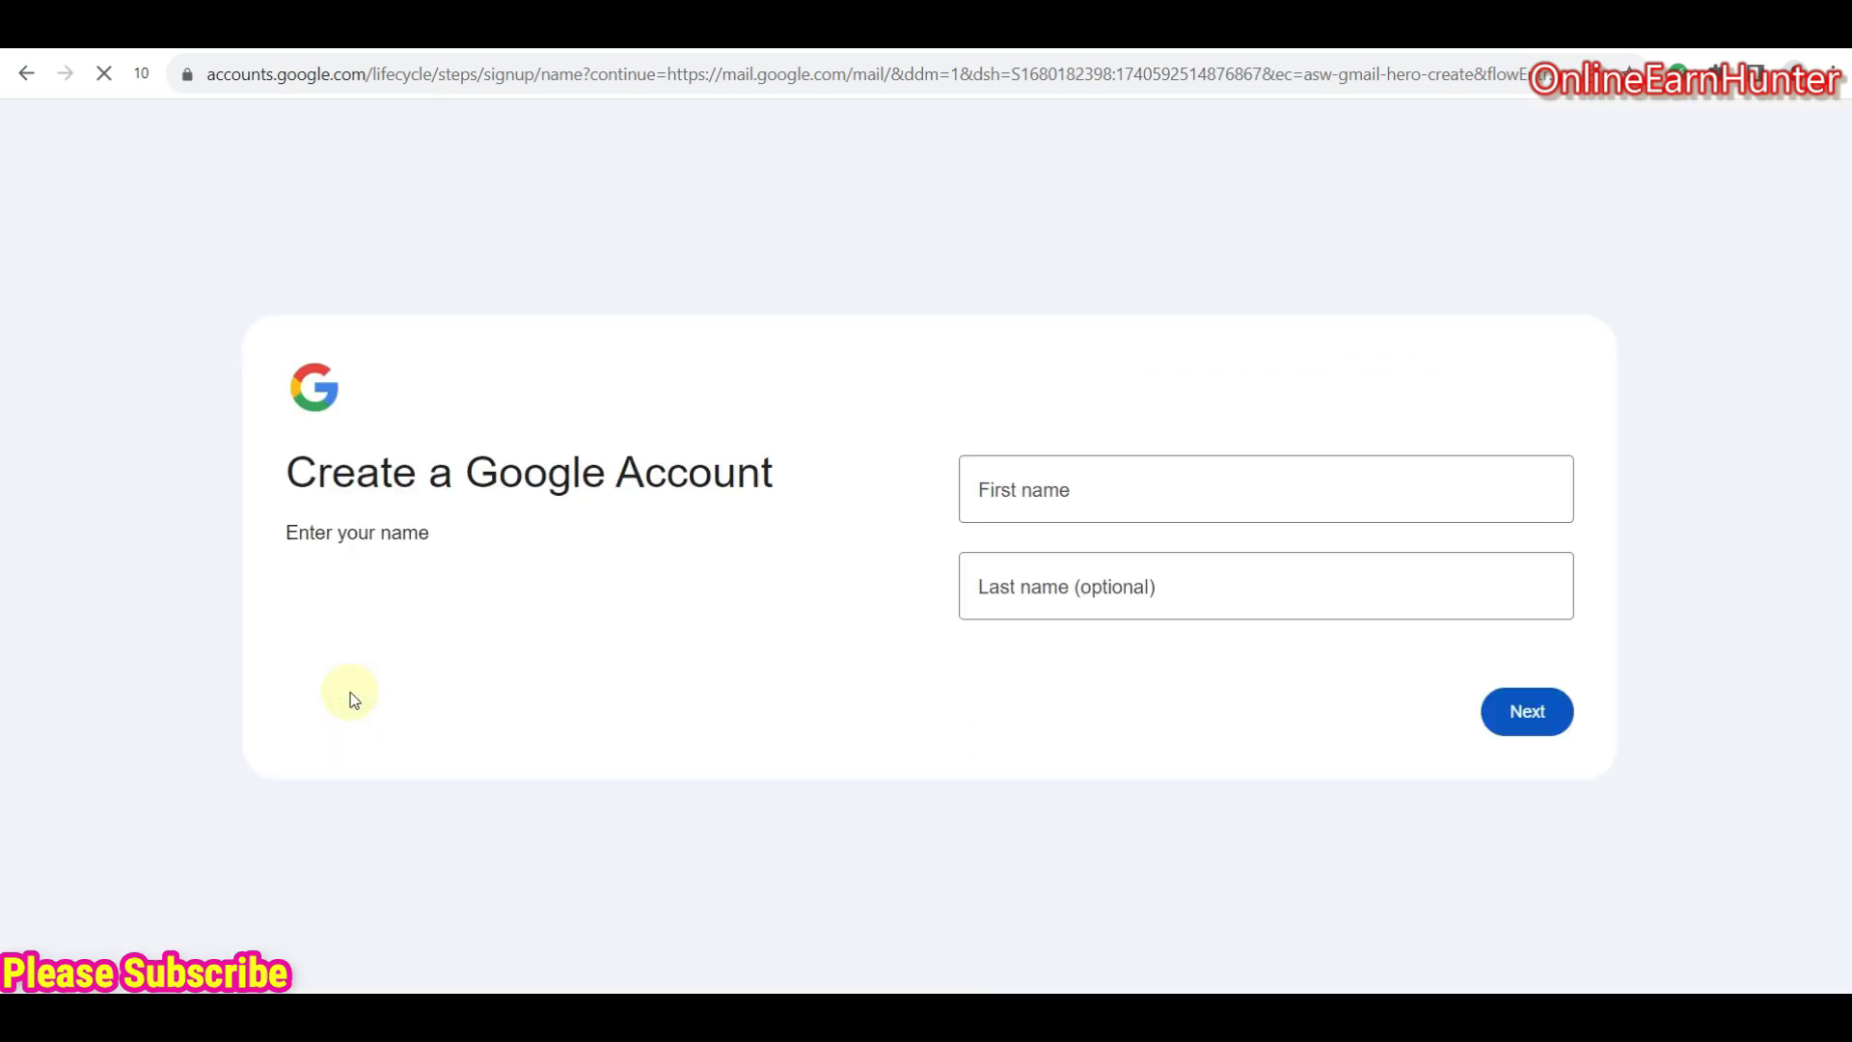
# - Enter the new account holder's first and last name and continue
pyautogui.click(1106, 442)
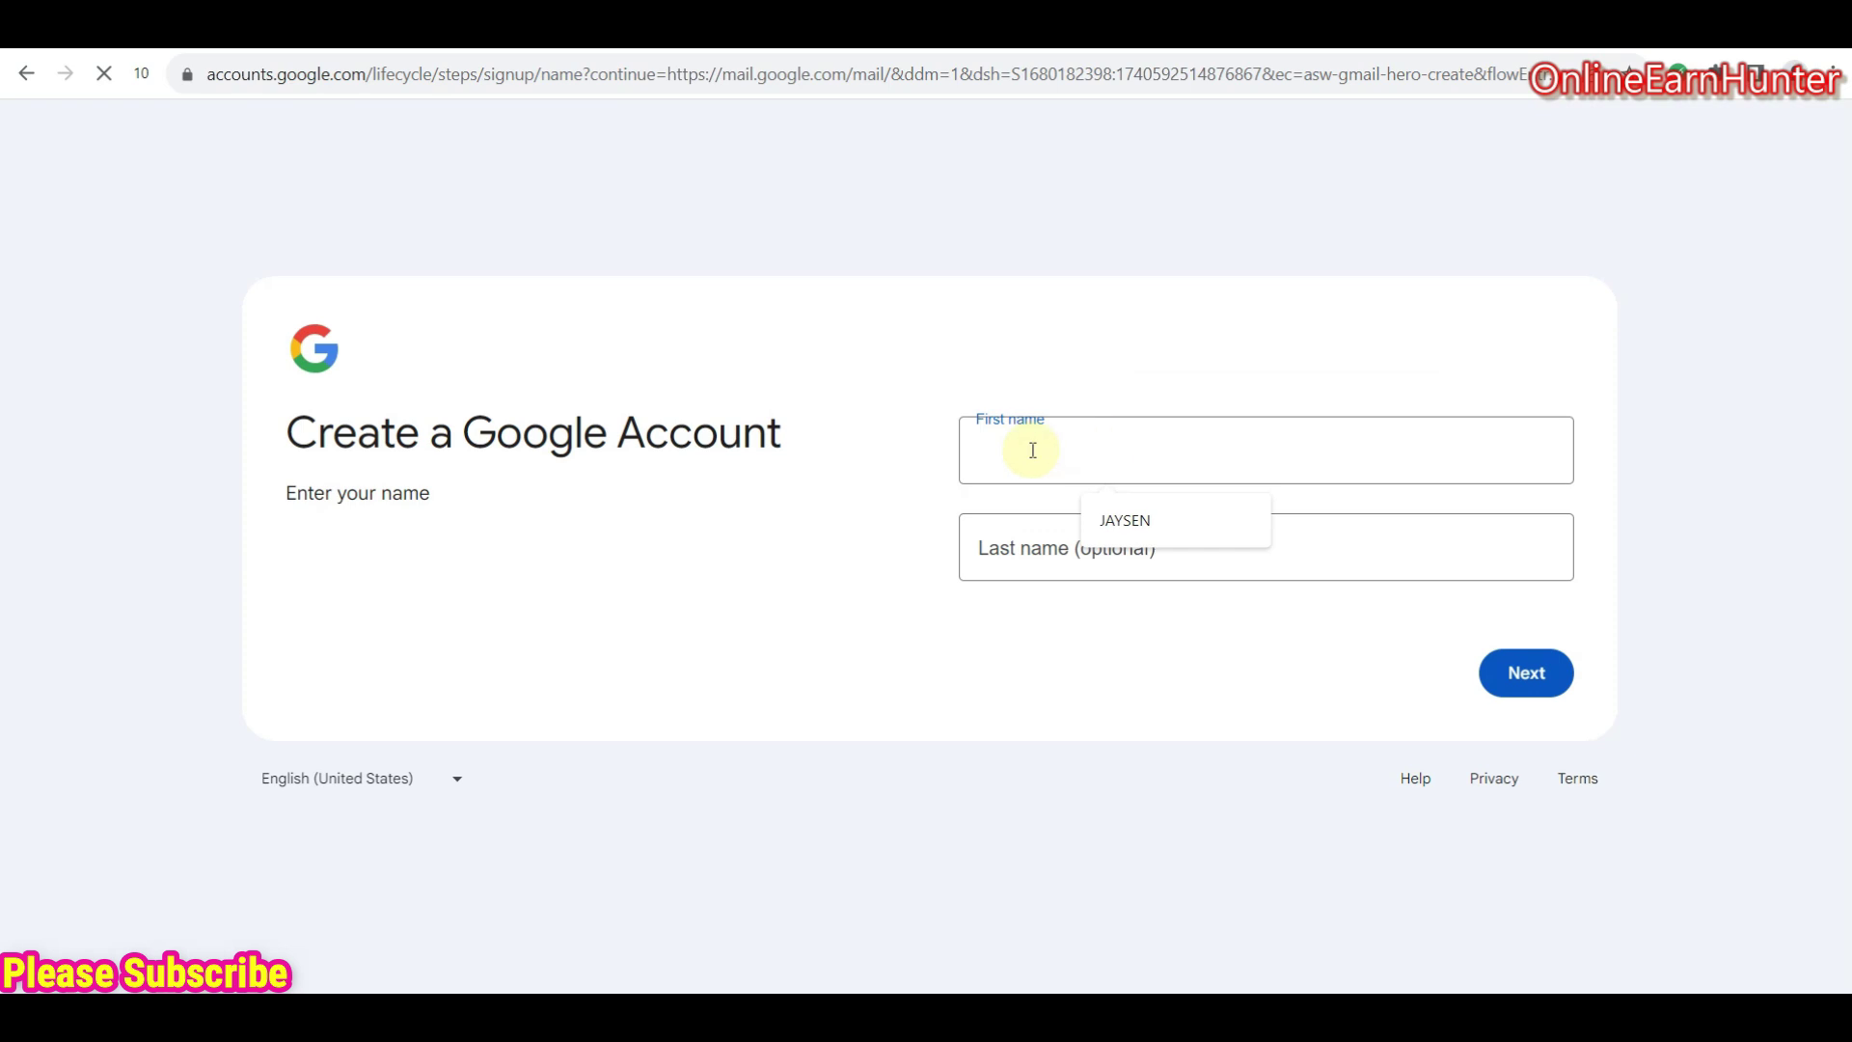
pyautogui.click(847, 424)
pyautogui.click(996, 447)
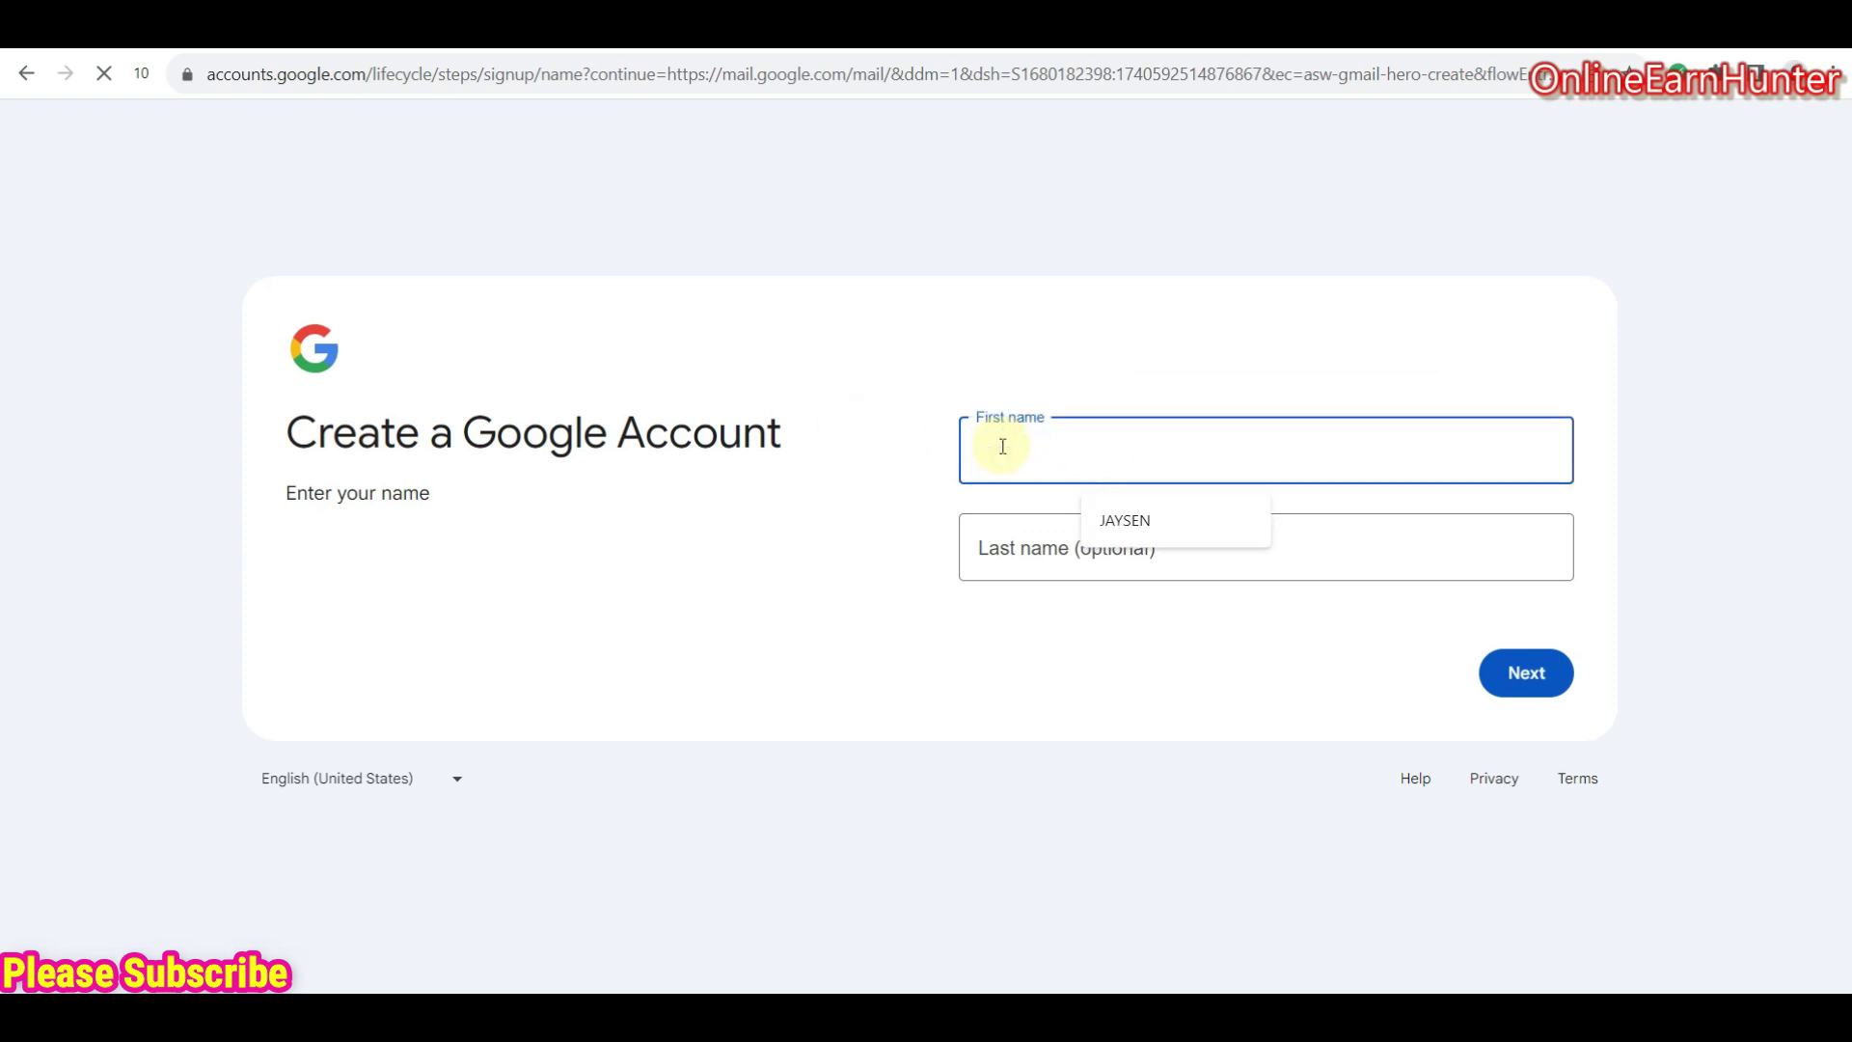
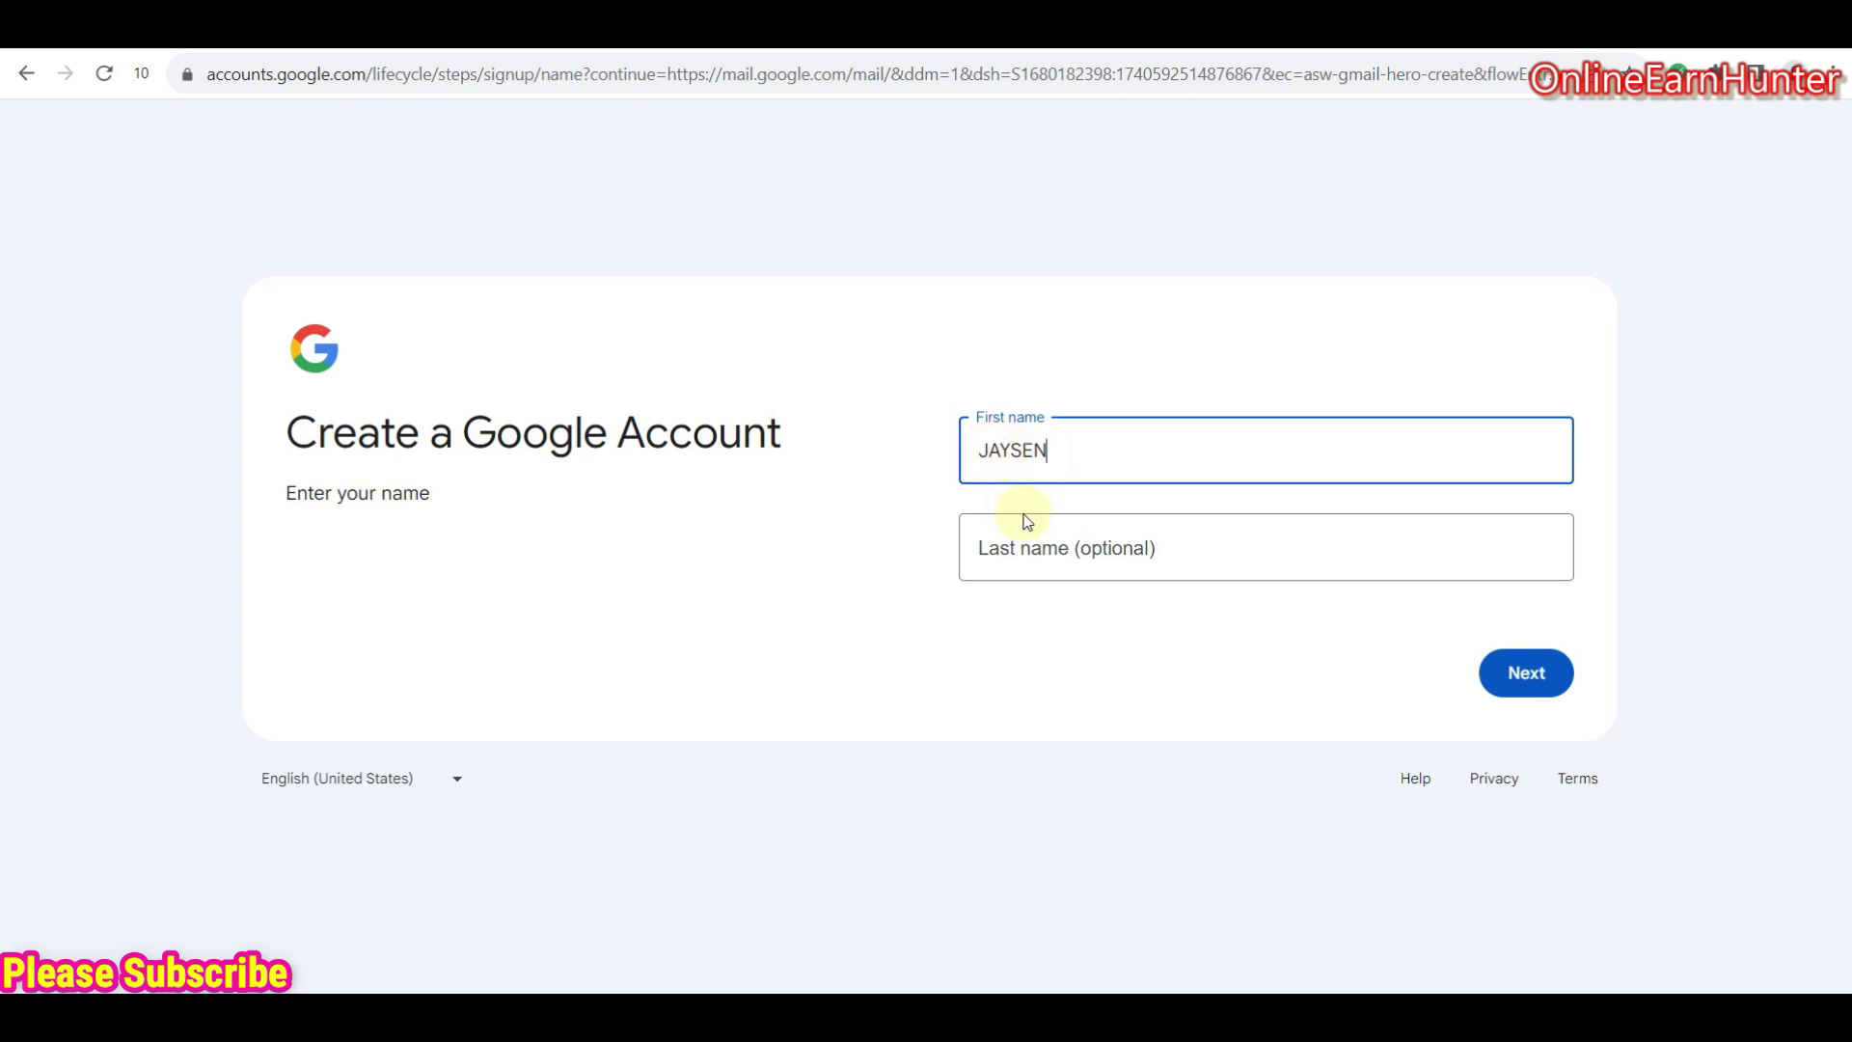
pyautogui.click(1036, 542)
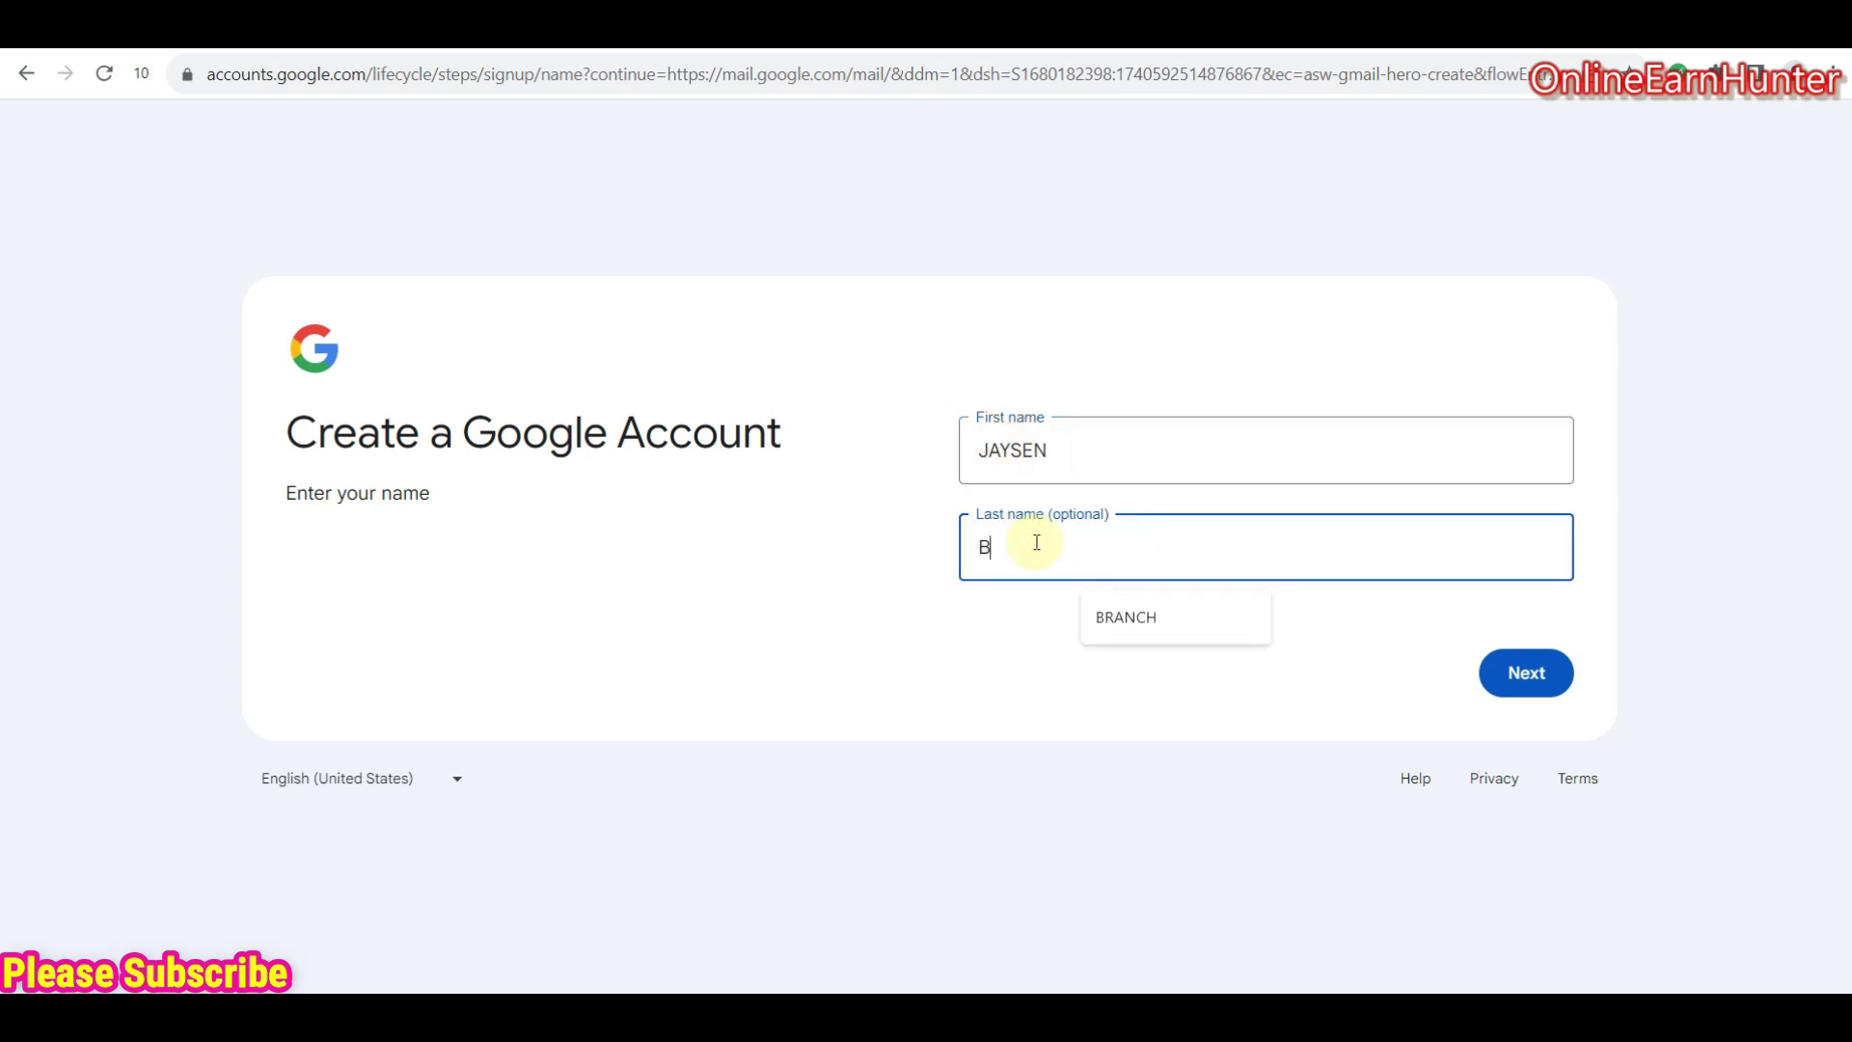
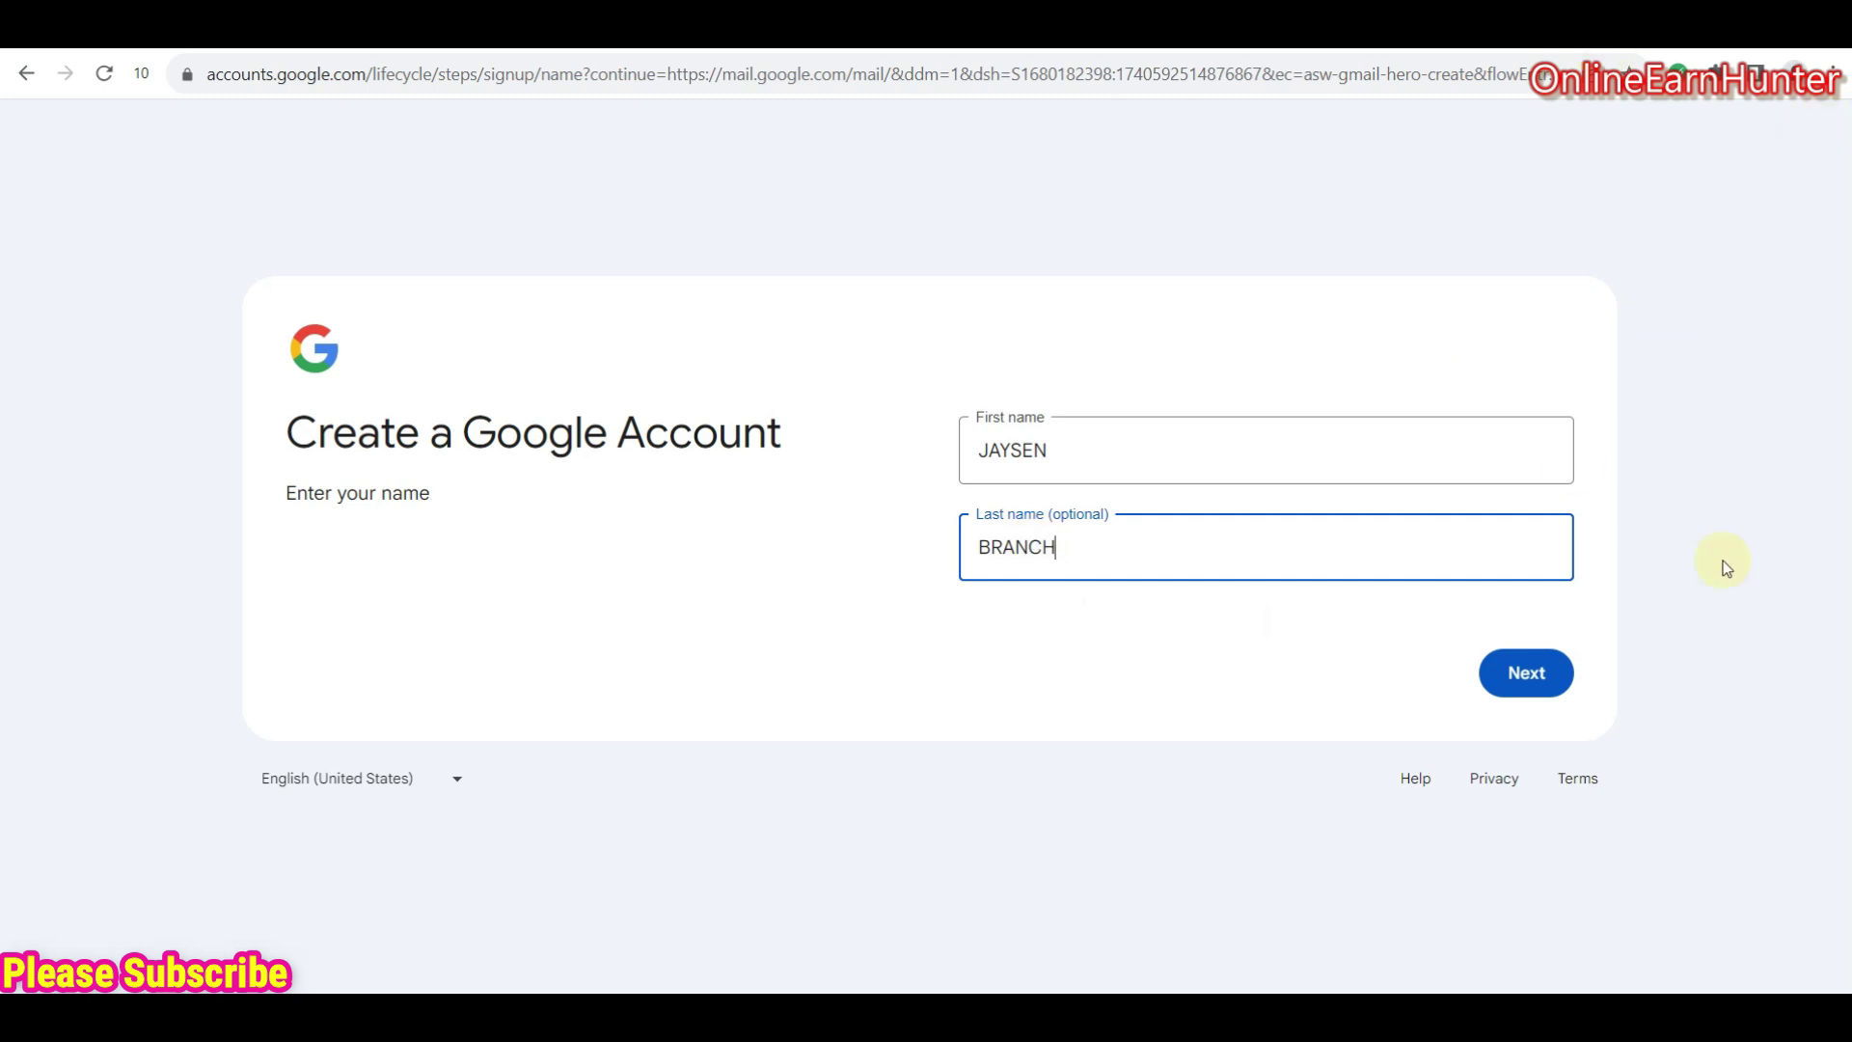
pyautogui.click(1521, 670)
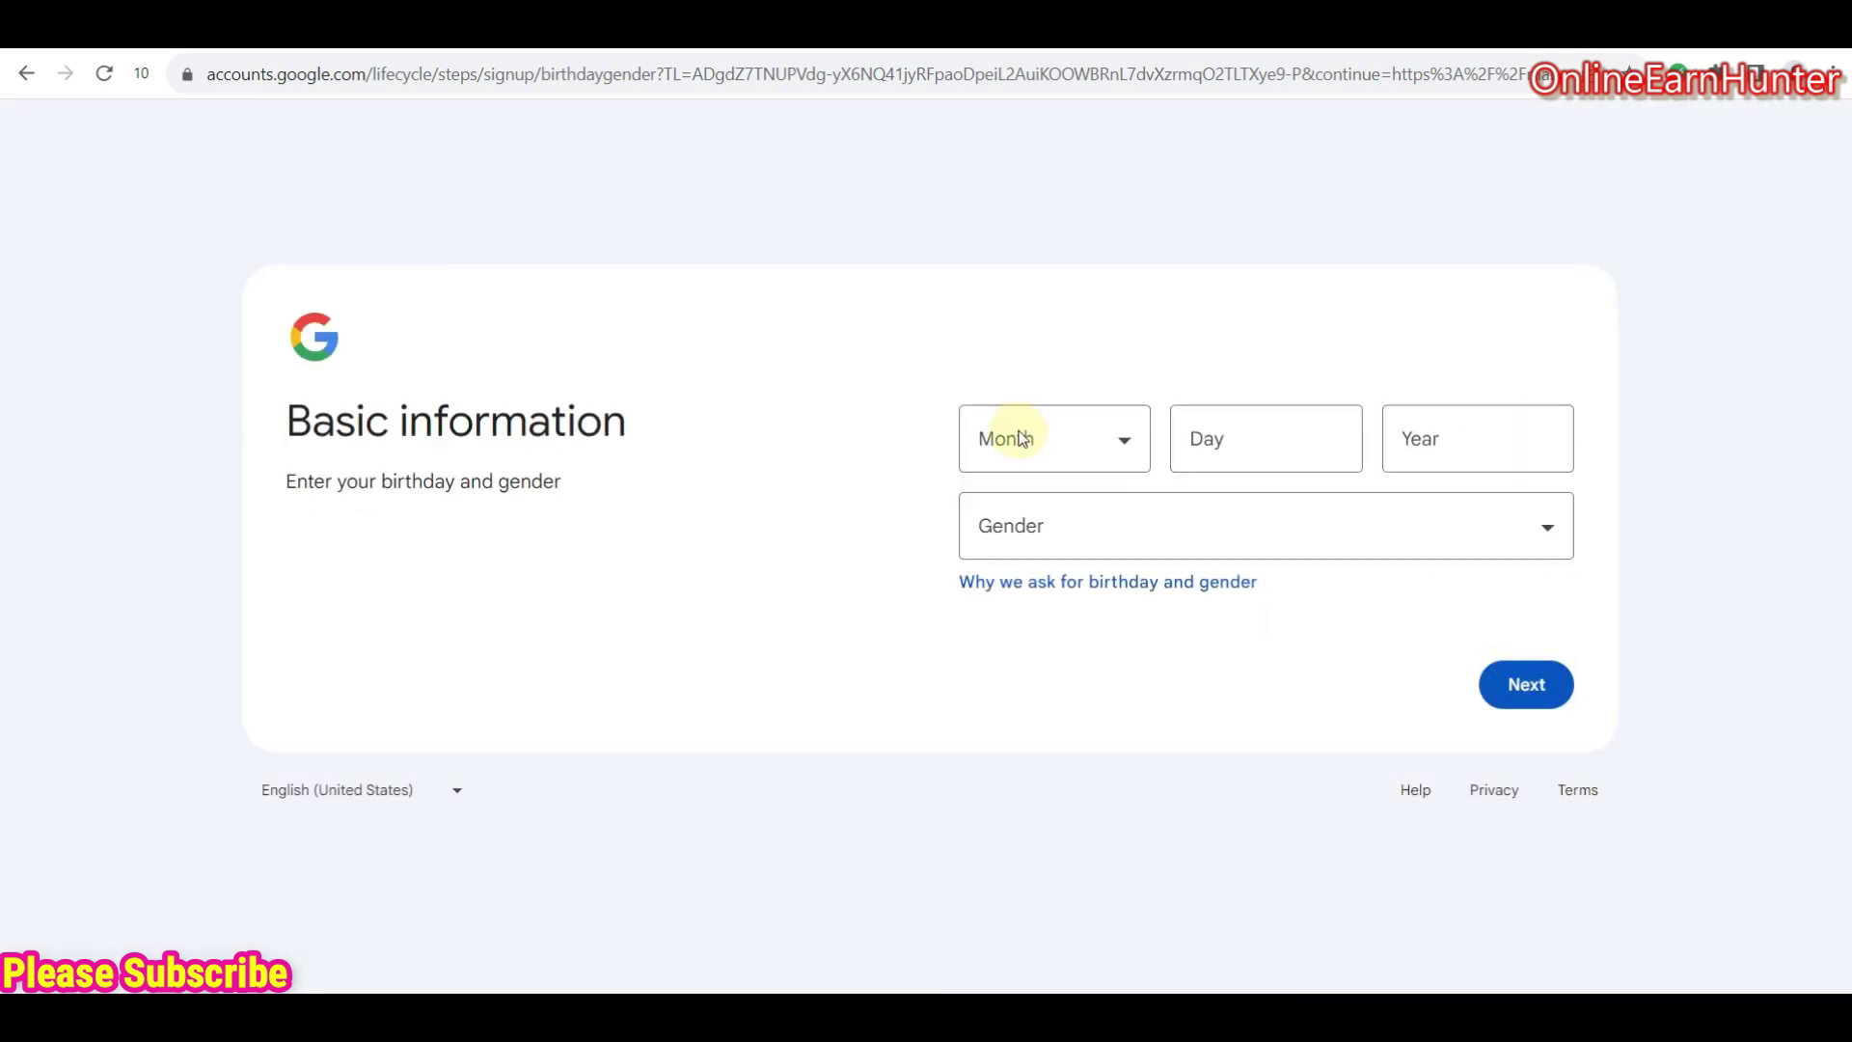
pyautogui.click(1023, 439)
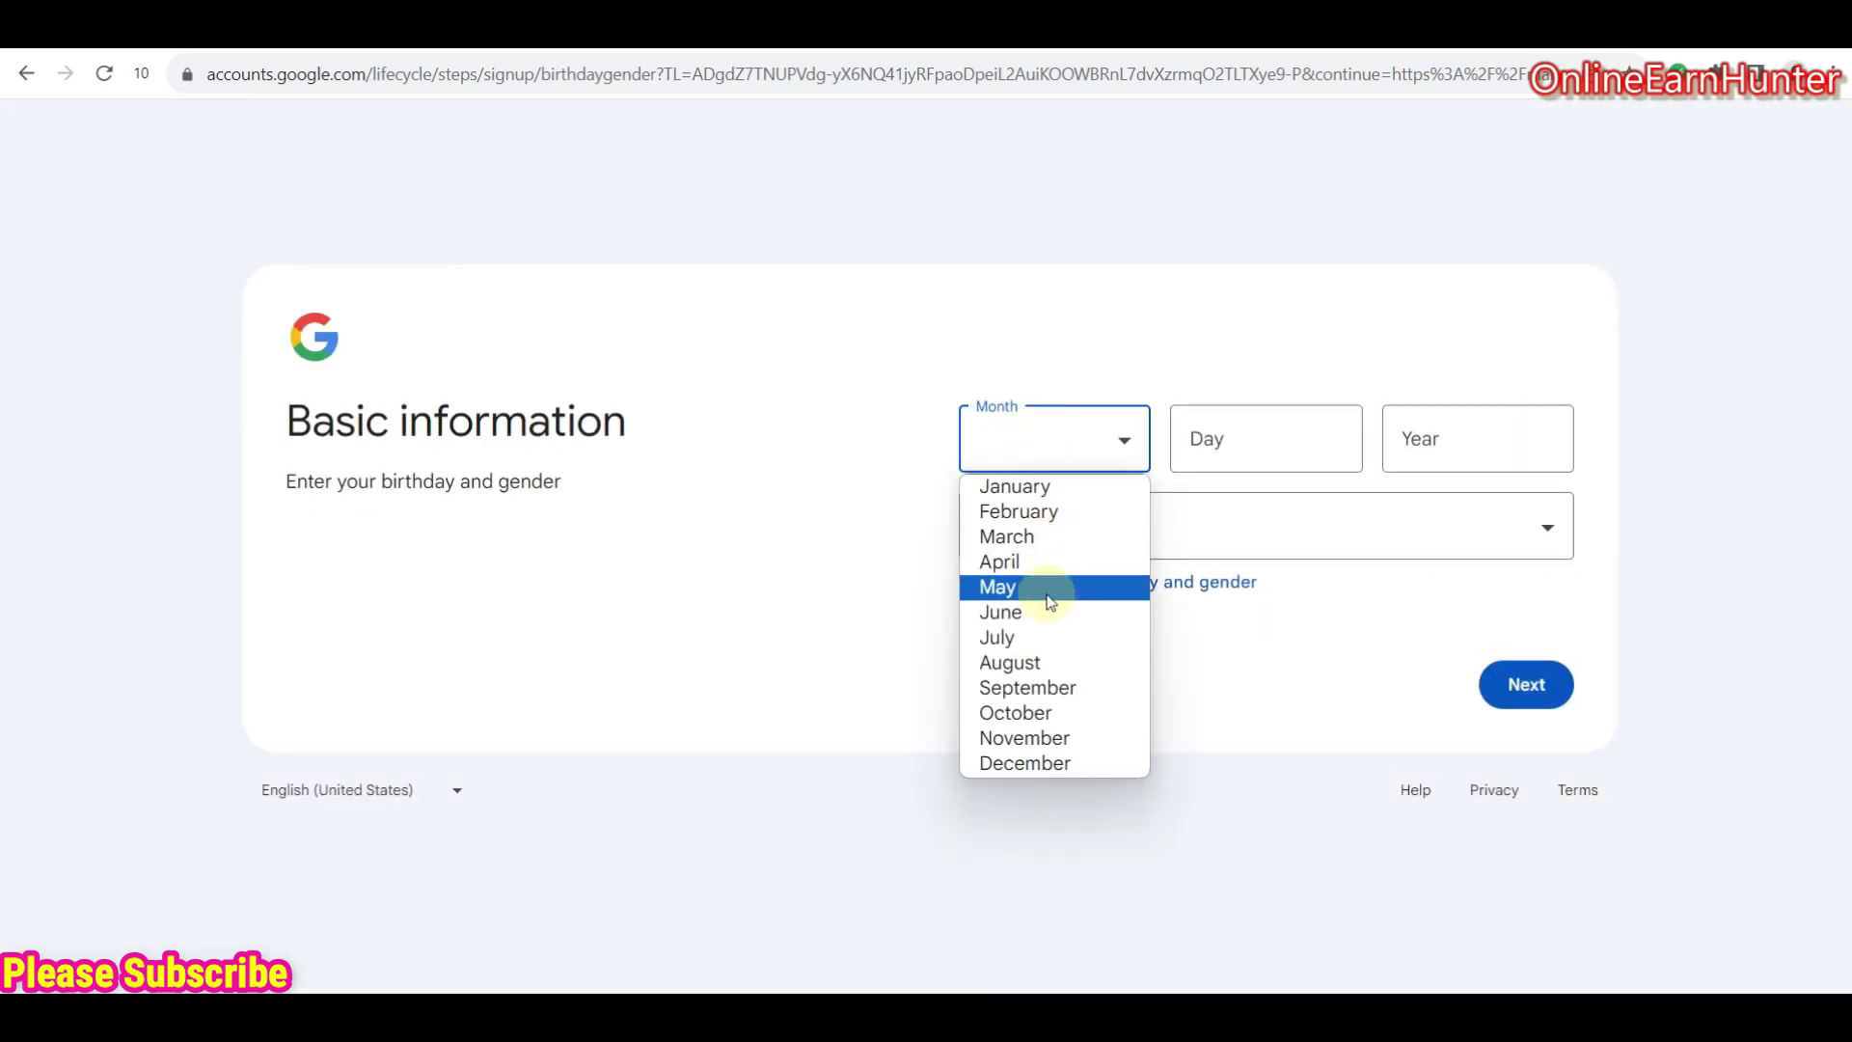
pyautogui.click(1023, 511)
pyautogui.click(1246, 461)
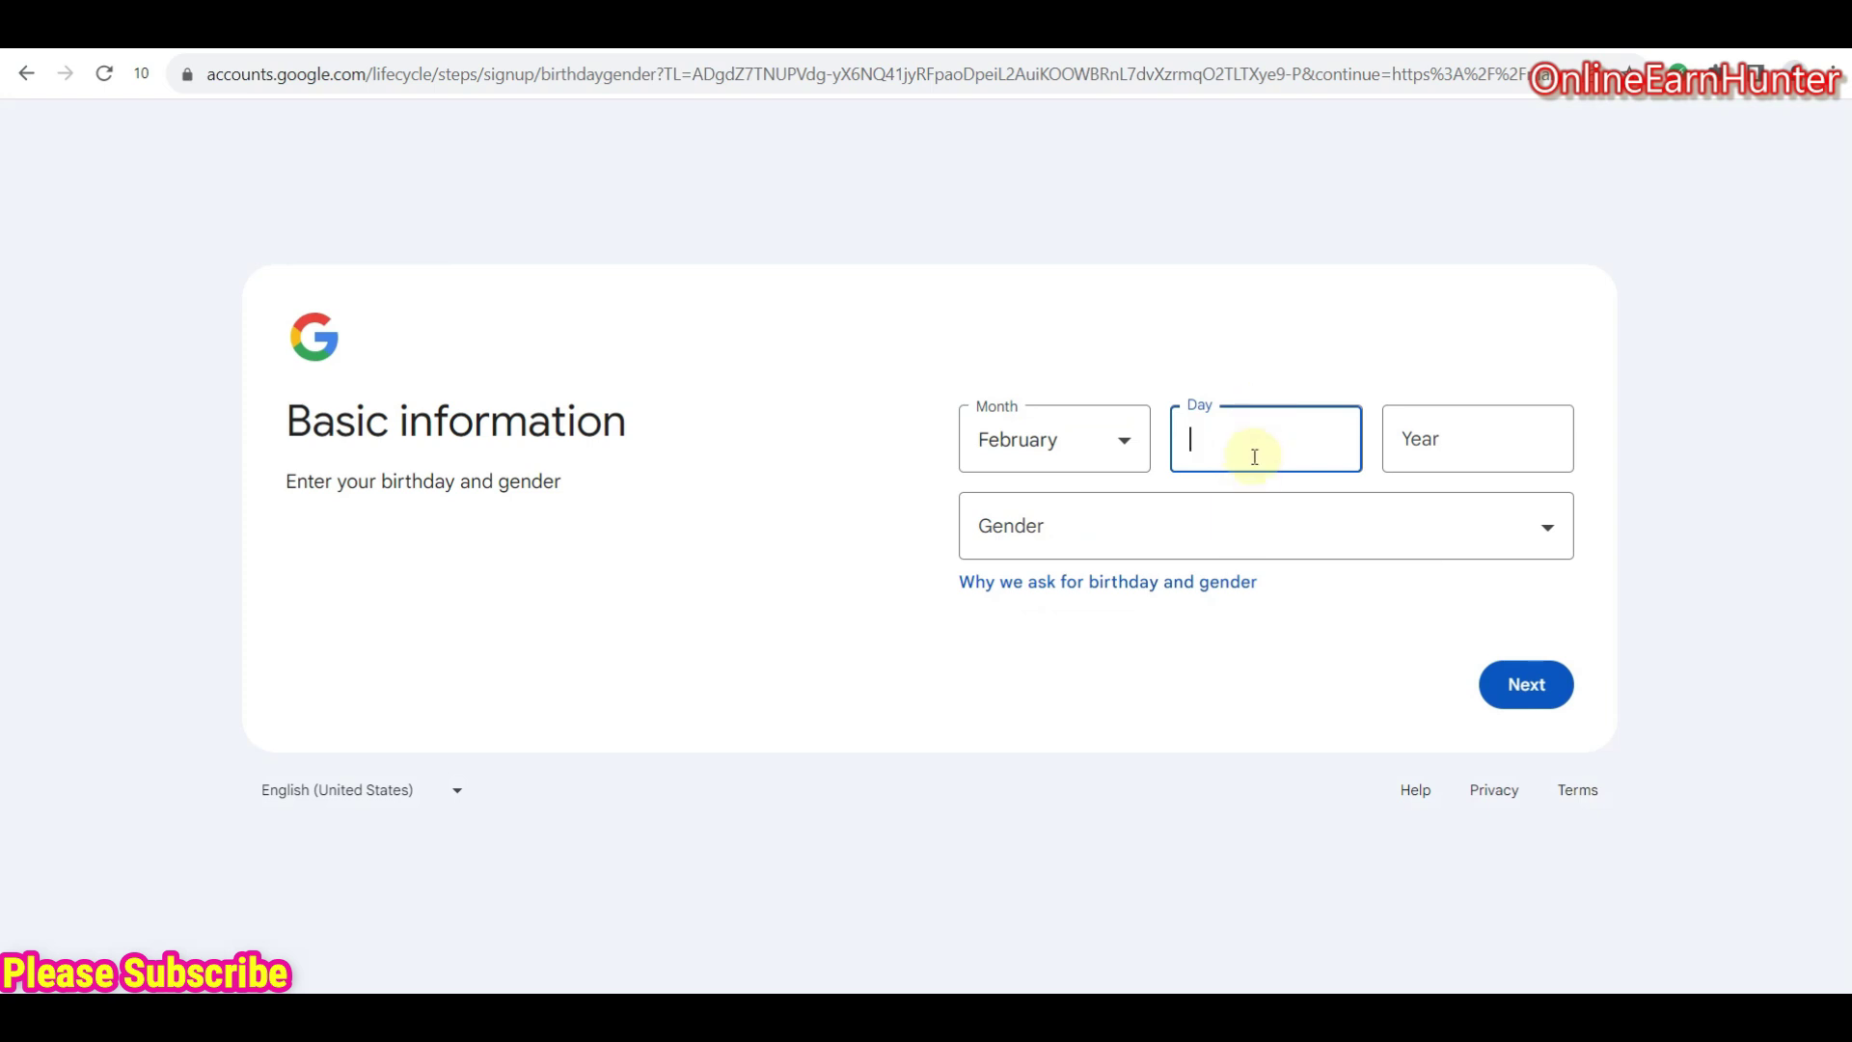
pyautogui.write('8')
pyautogui.click(1441, 436)
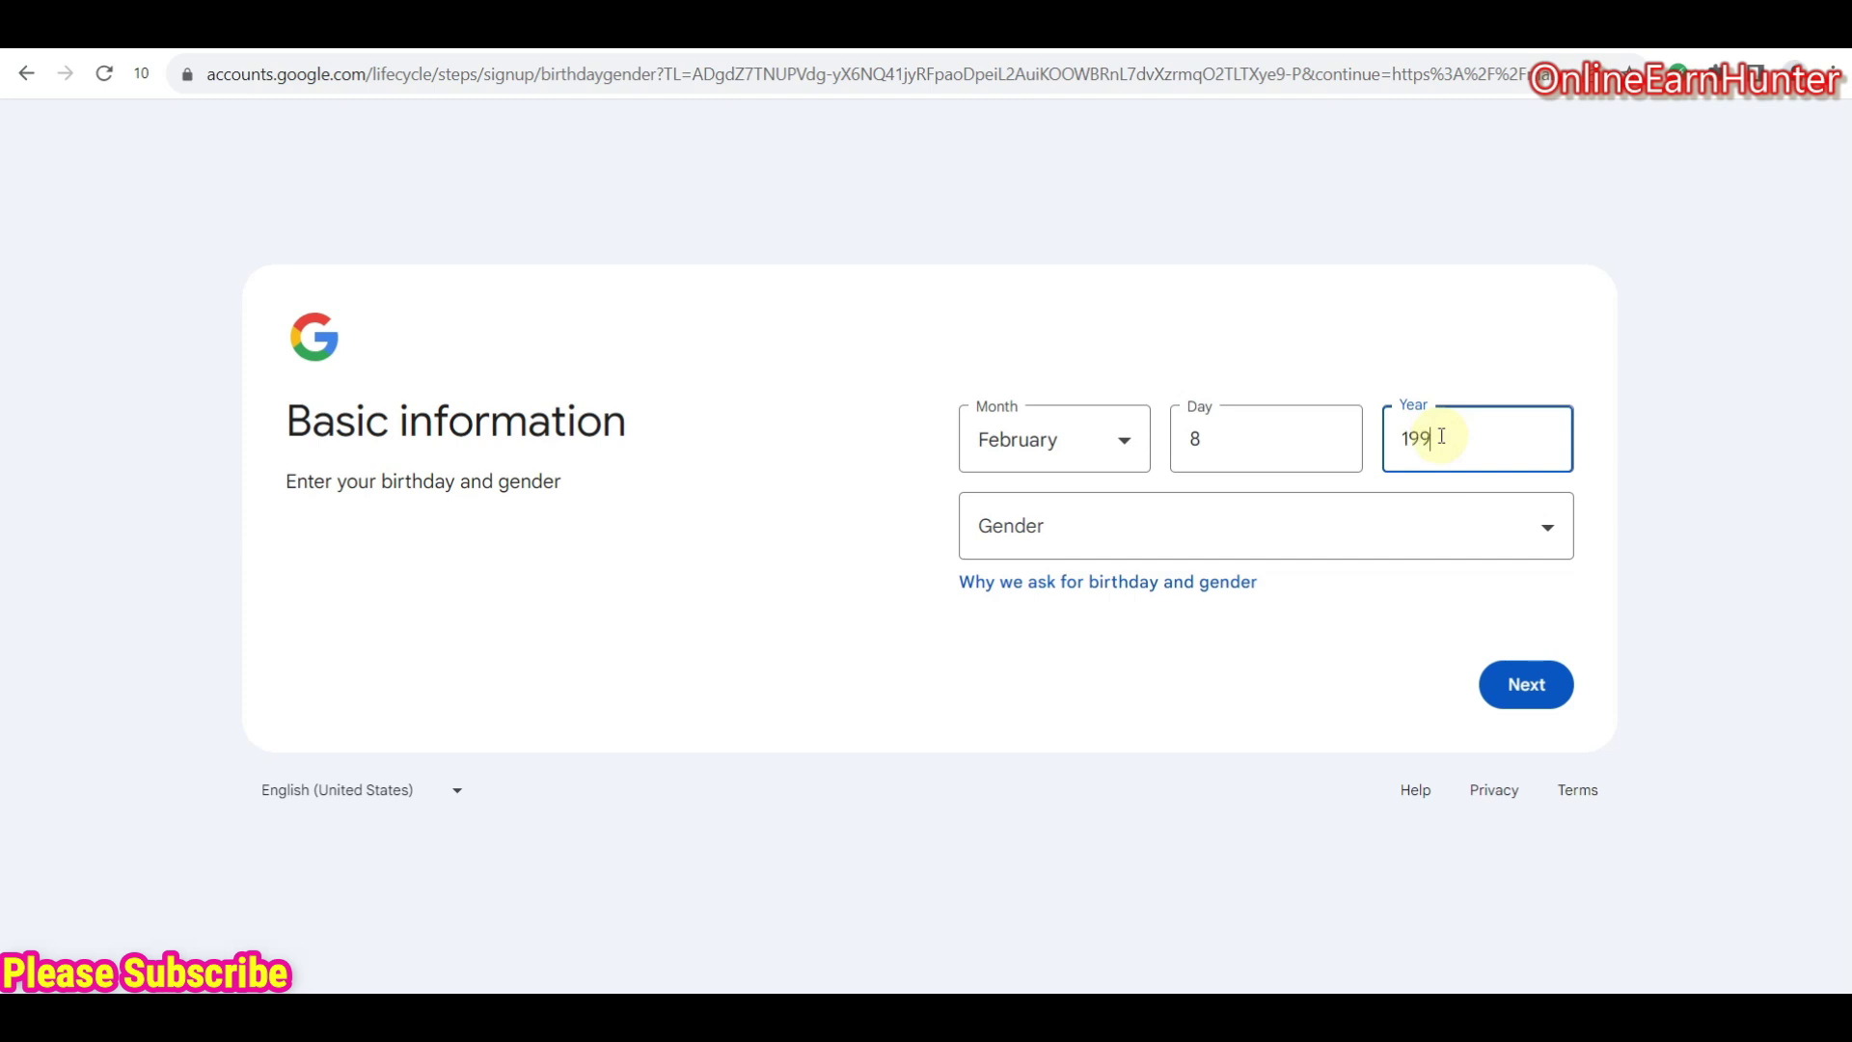
pyautogui.click(1317, 532)
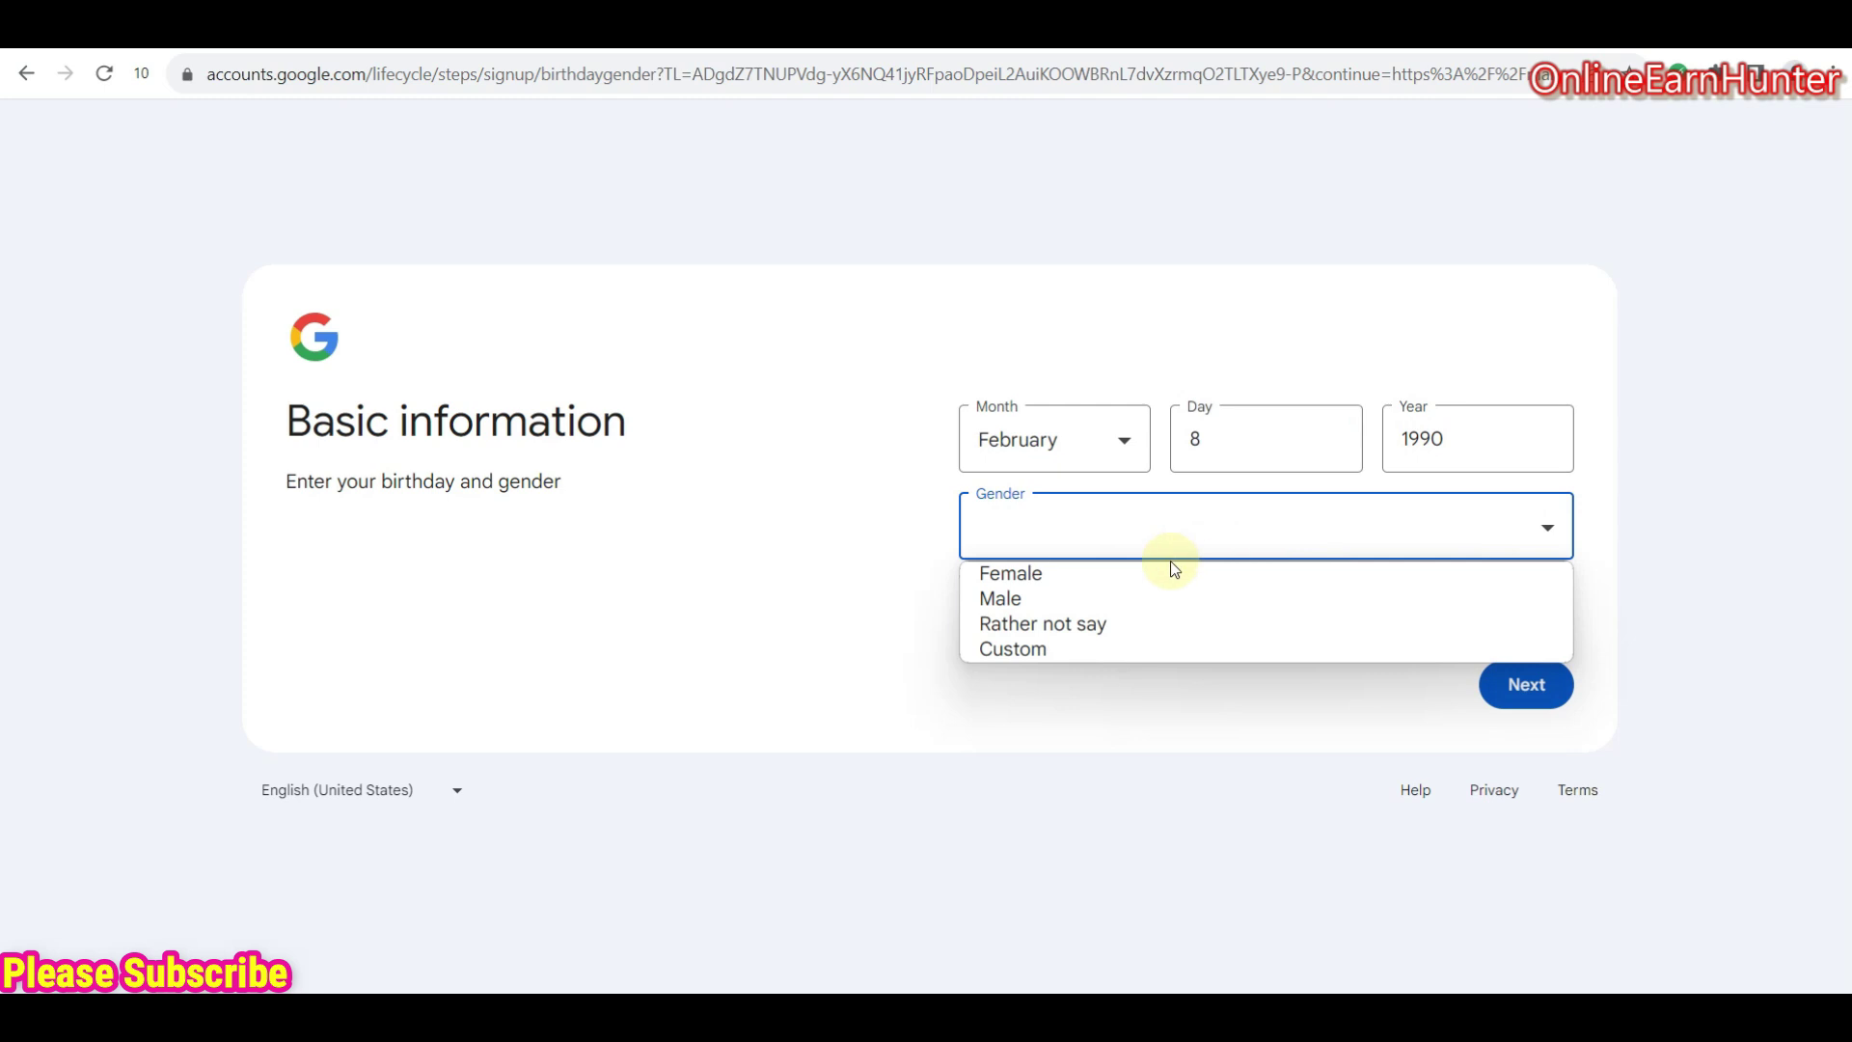
pyautogui.click(1096, 599)
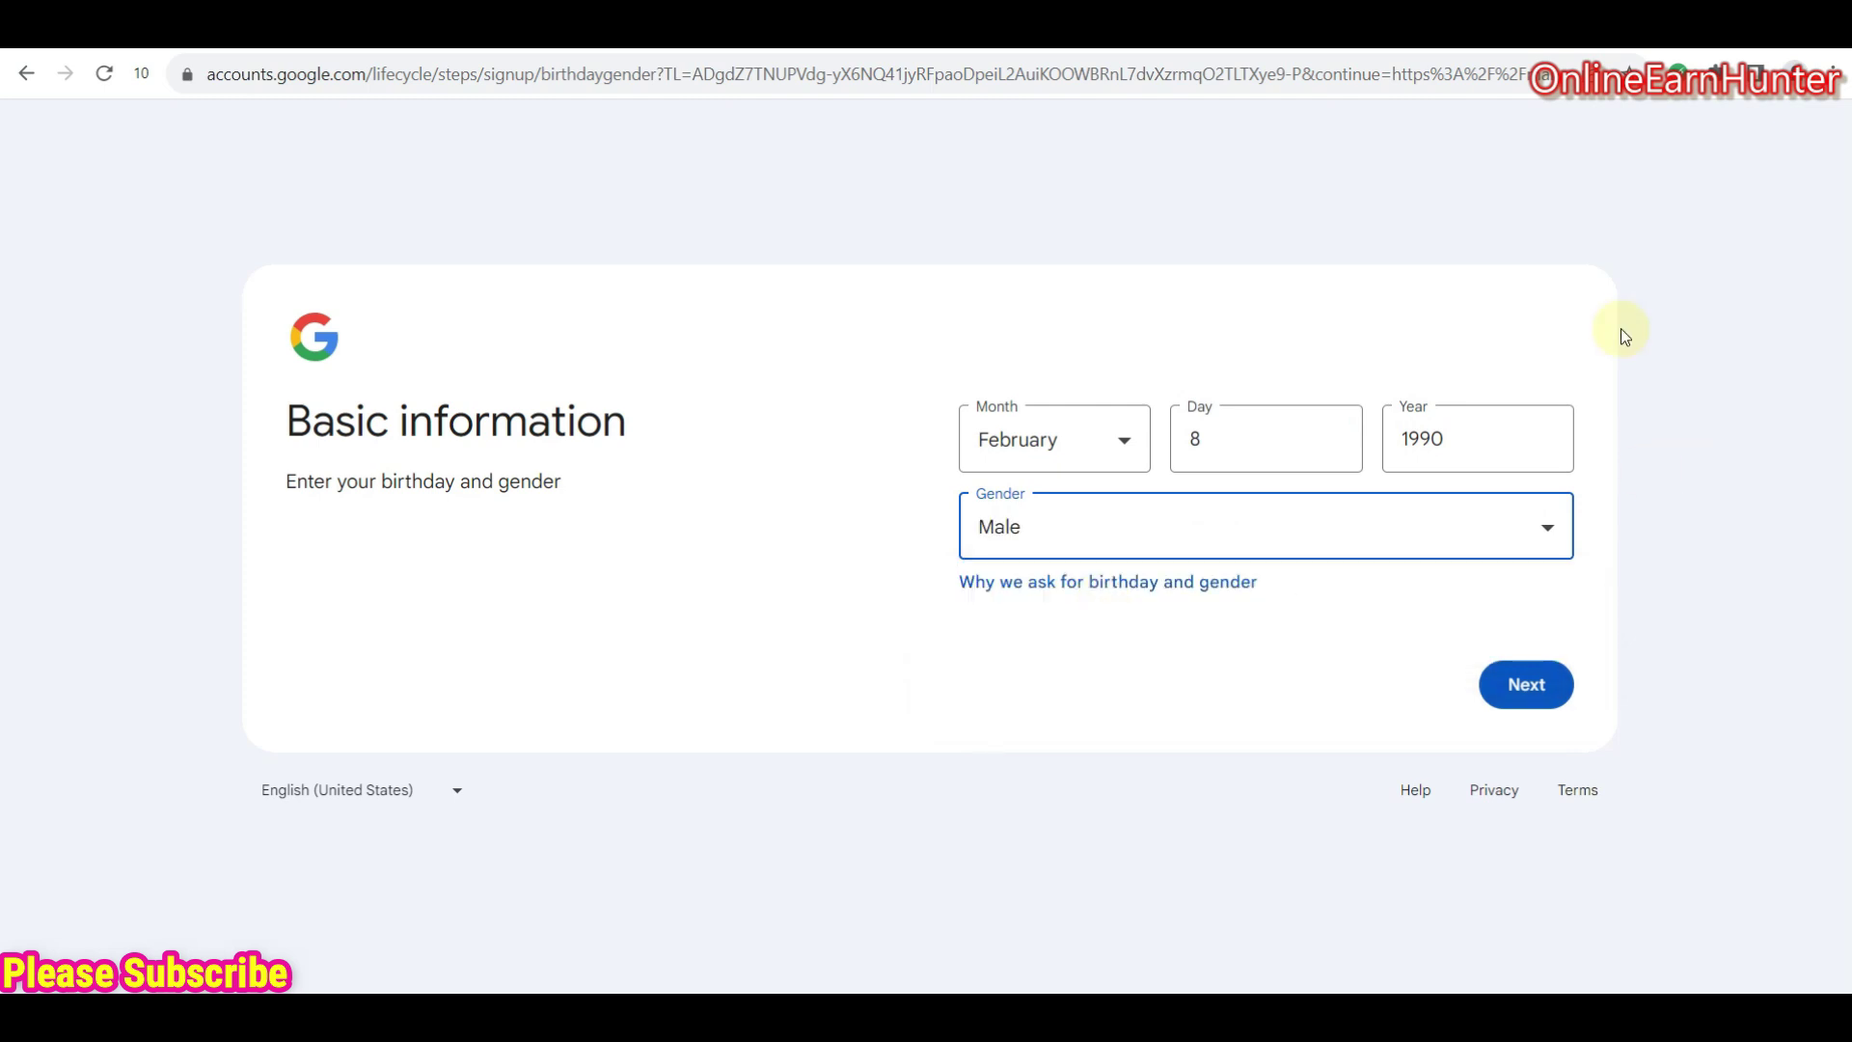
pyautogui.click(1510, 685)
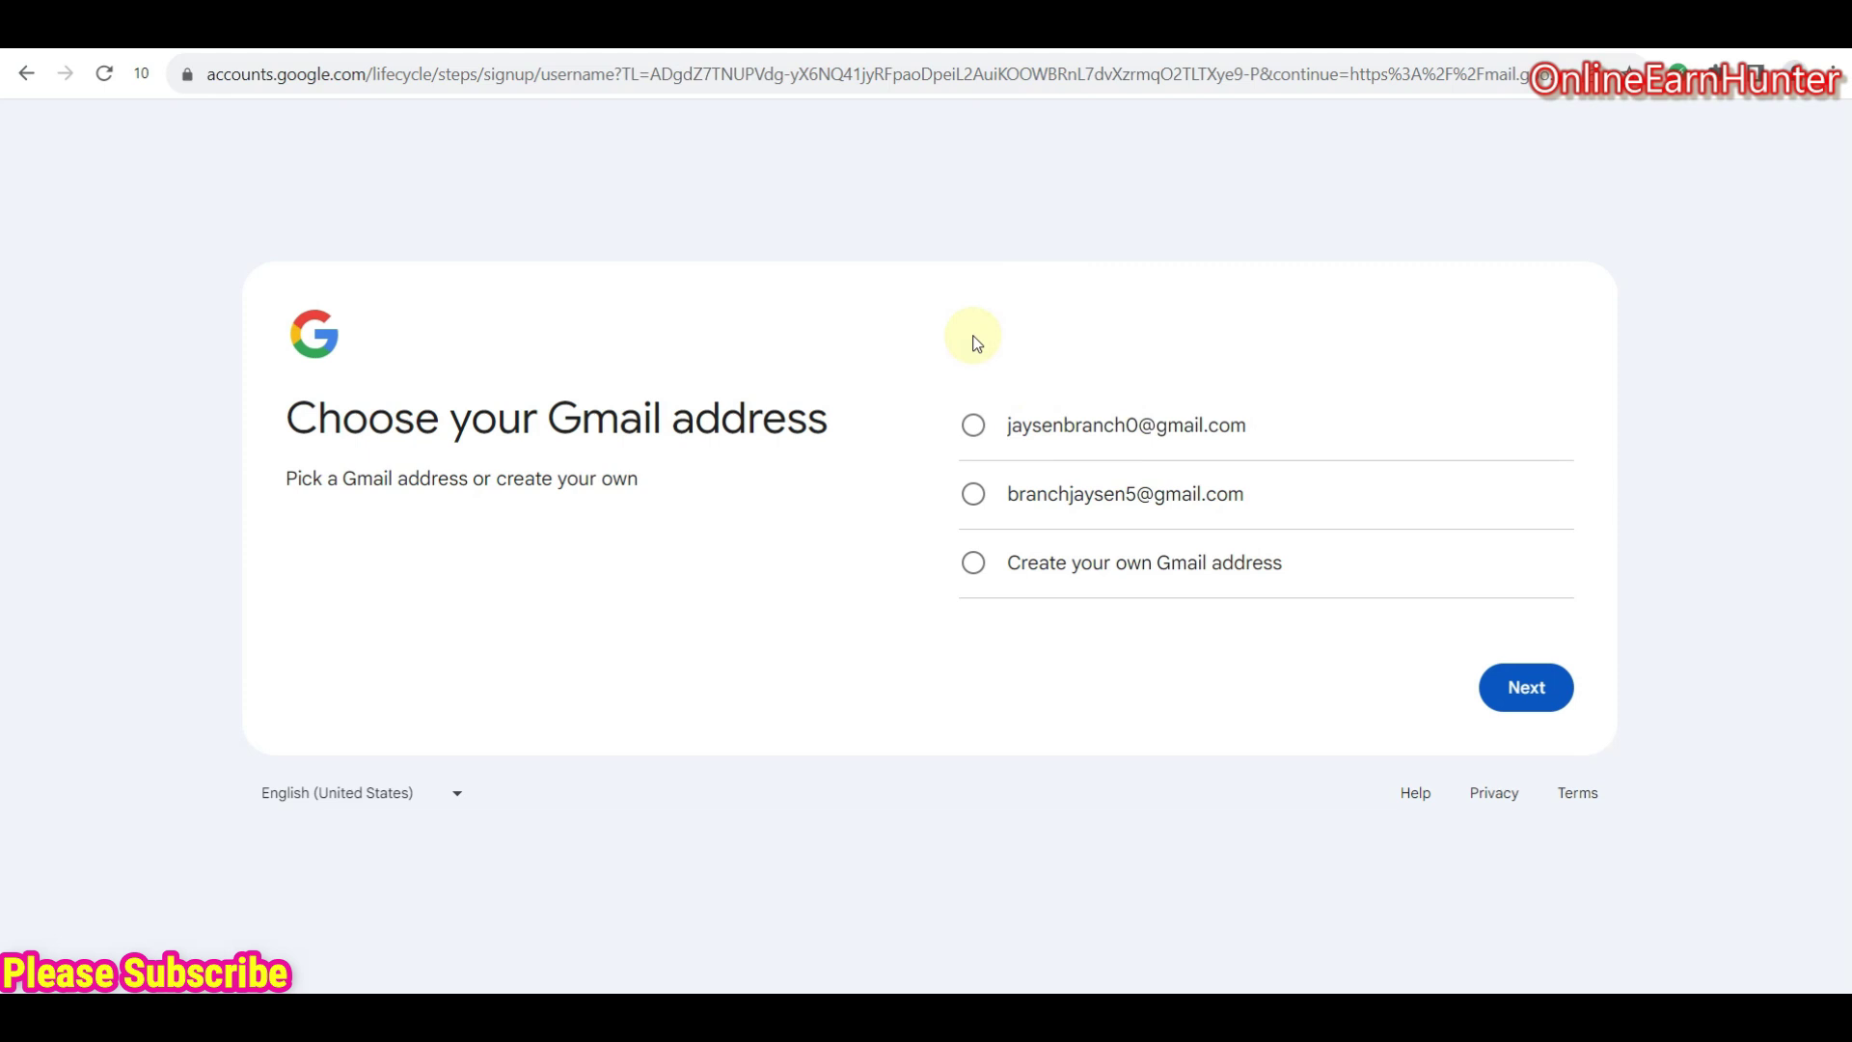
# - Choose the second suggested Gmail address, set and confirm a password, then switch to Tiger SMS
pyautogui.click(970, 498)
pyautogui.click(1527, 687)
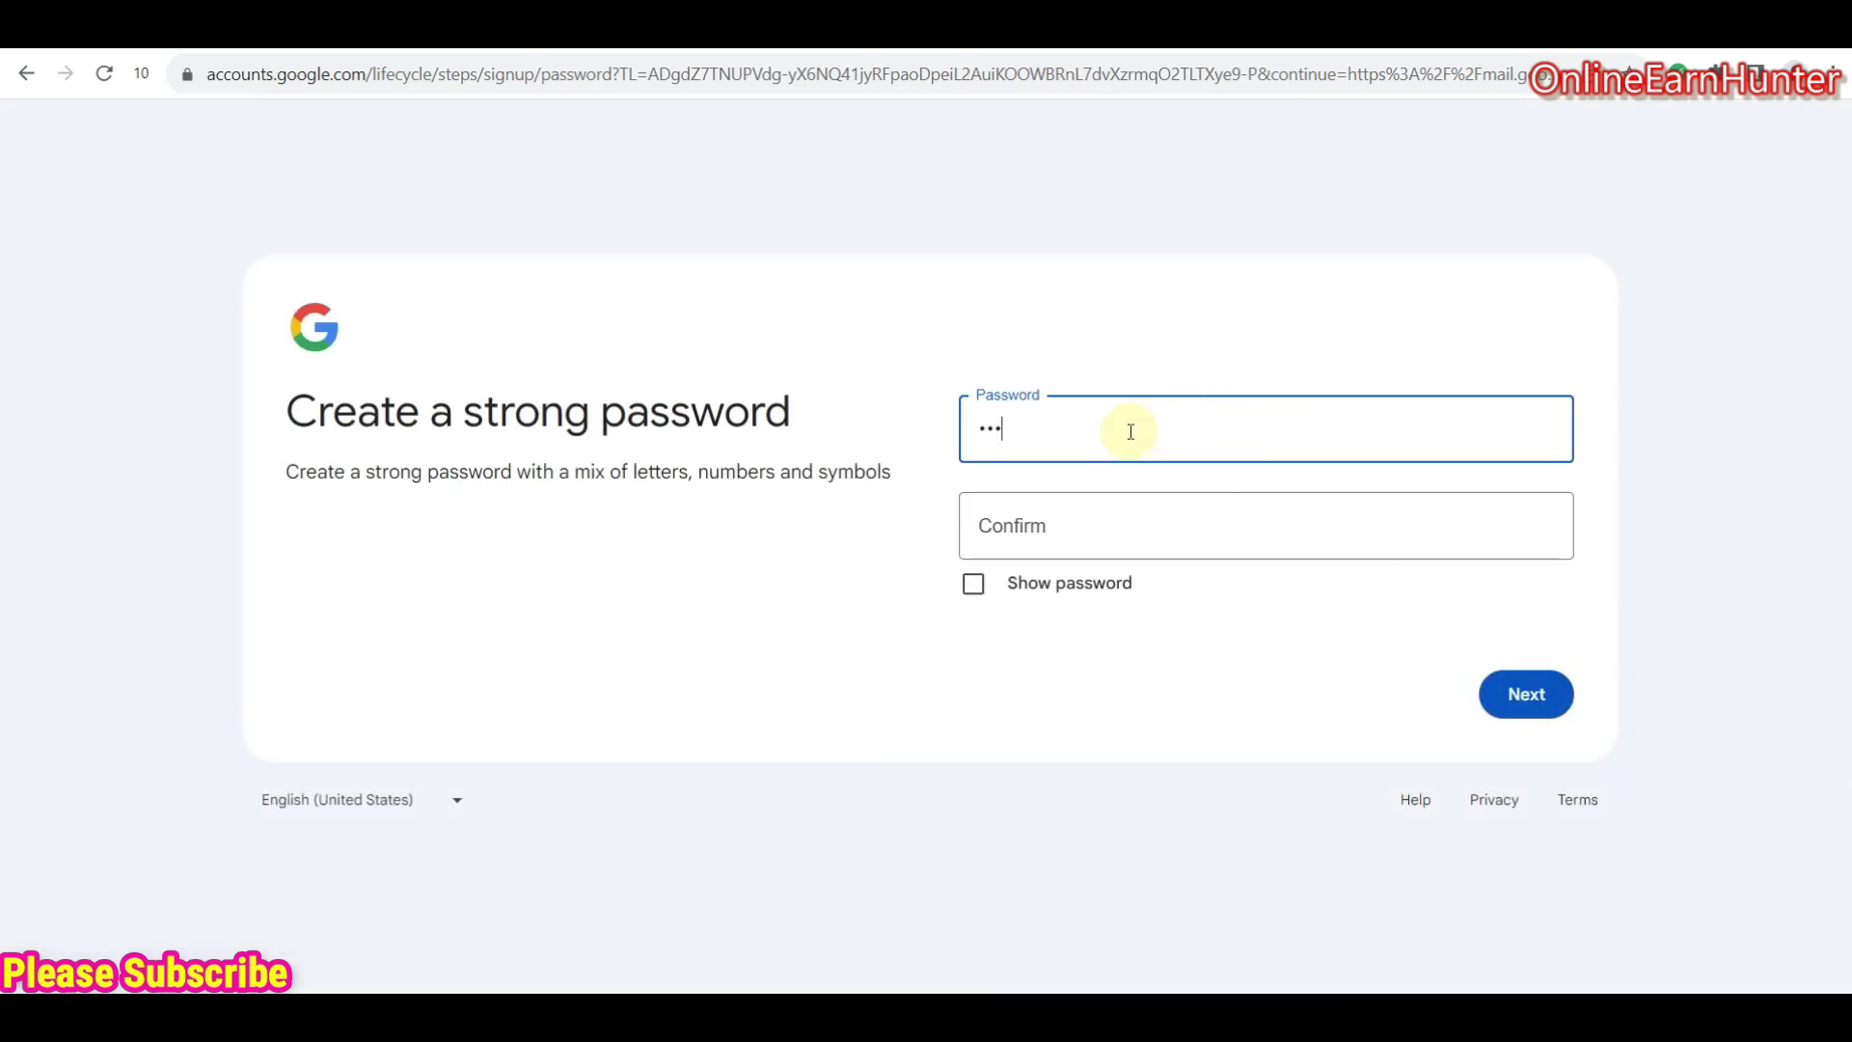
pyautogui.write('••••')
pyautogui.click(1081, 523)
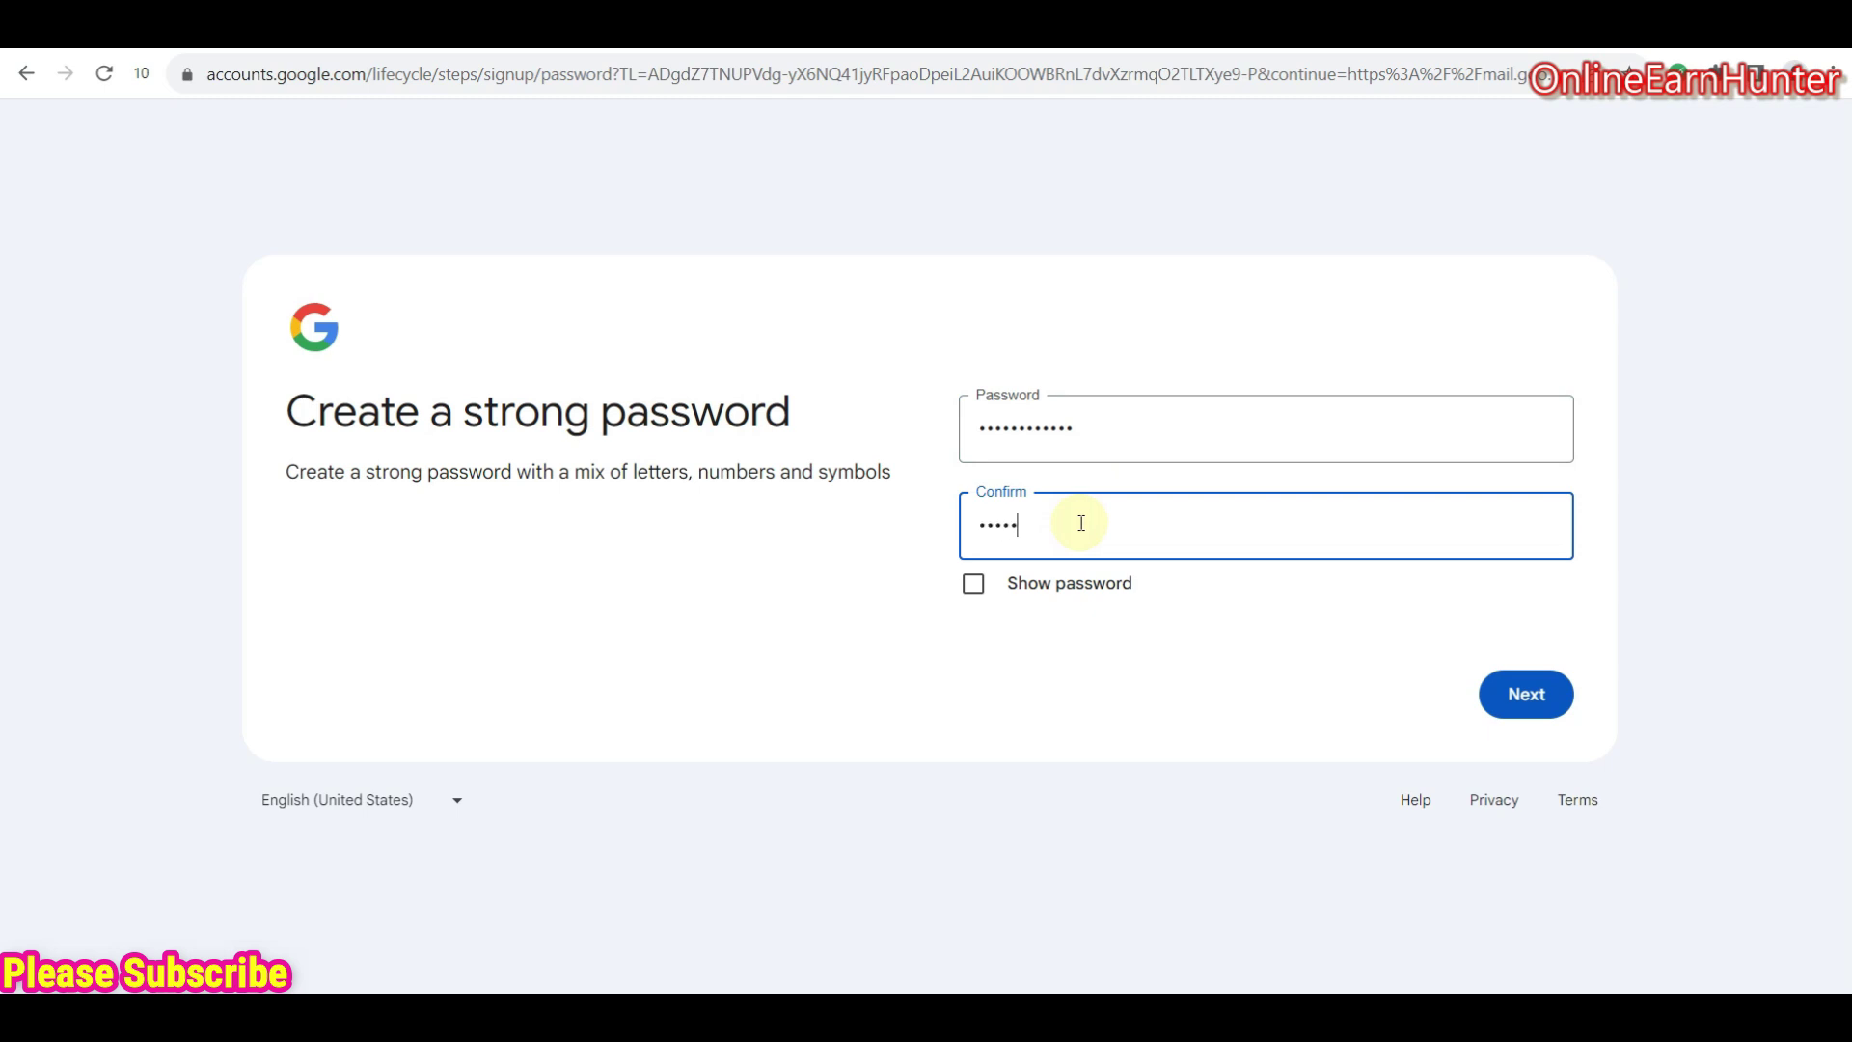
pyautogui.write('••••••••••••')
pyautogui.click(1516, 694)
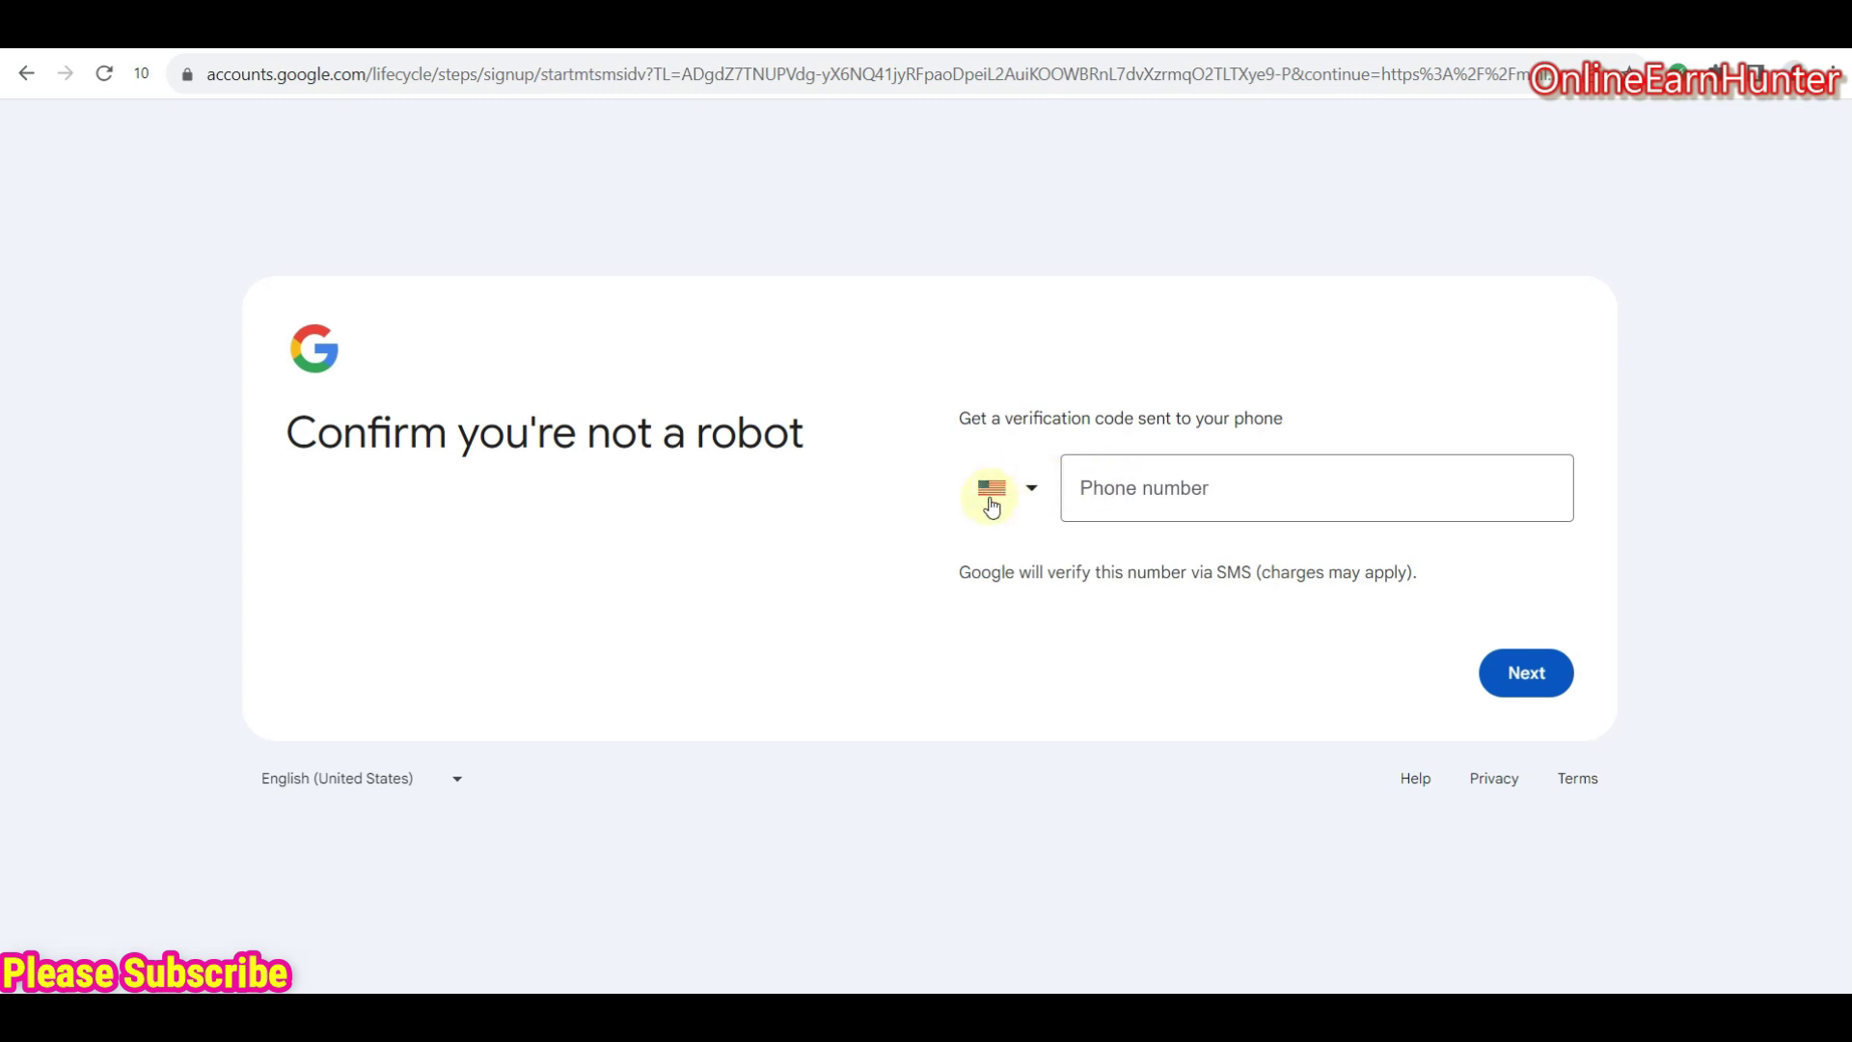
pyautogui.click(1181, 501)
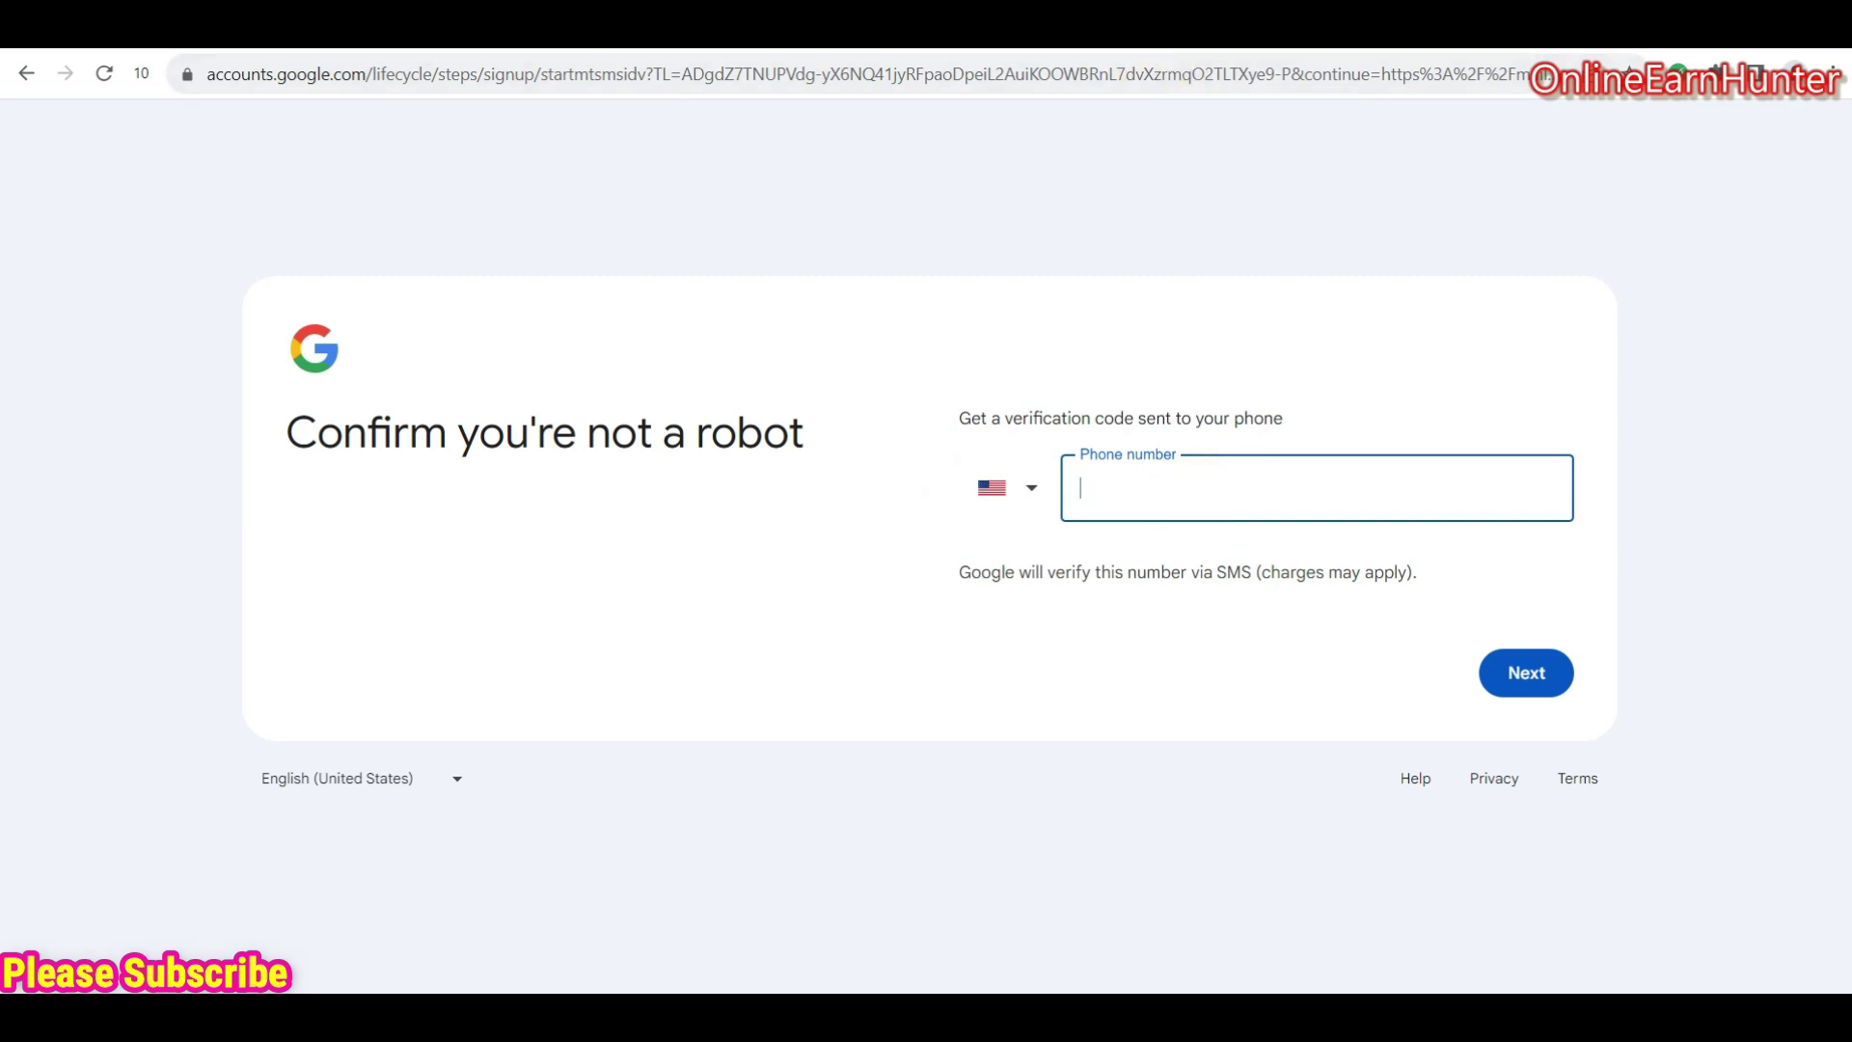
pyautogui.hotkey('ctrl', 'Tab')
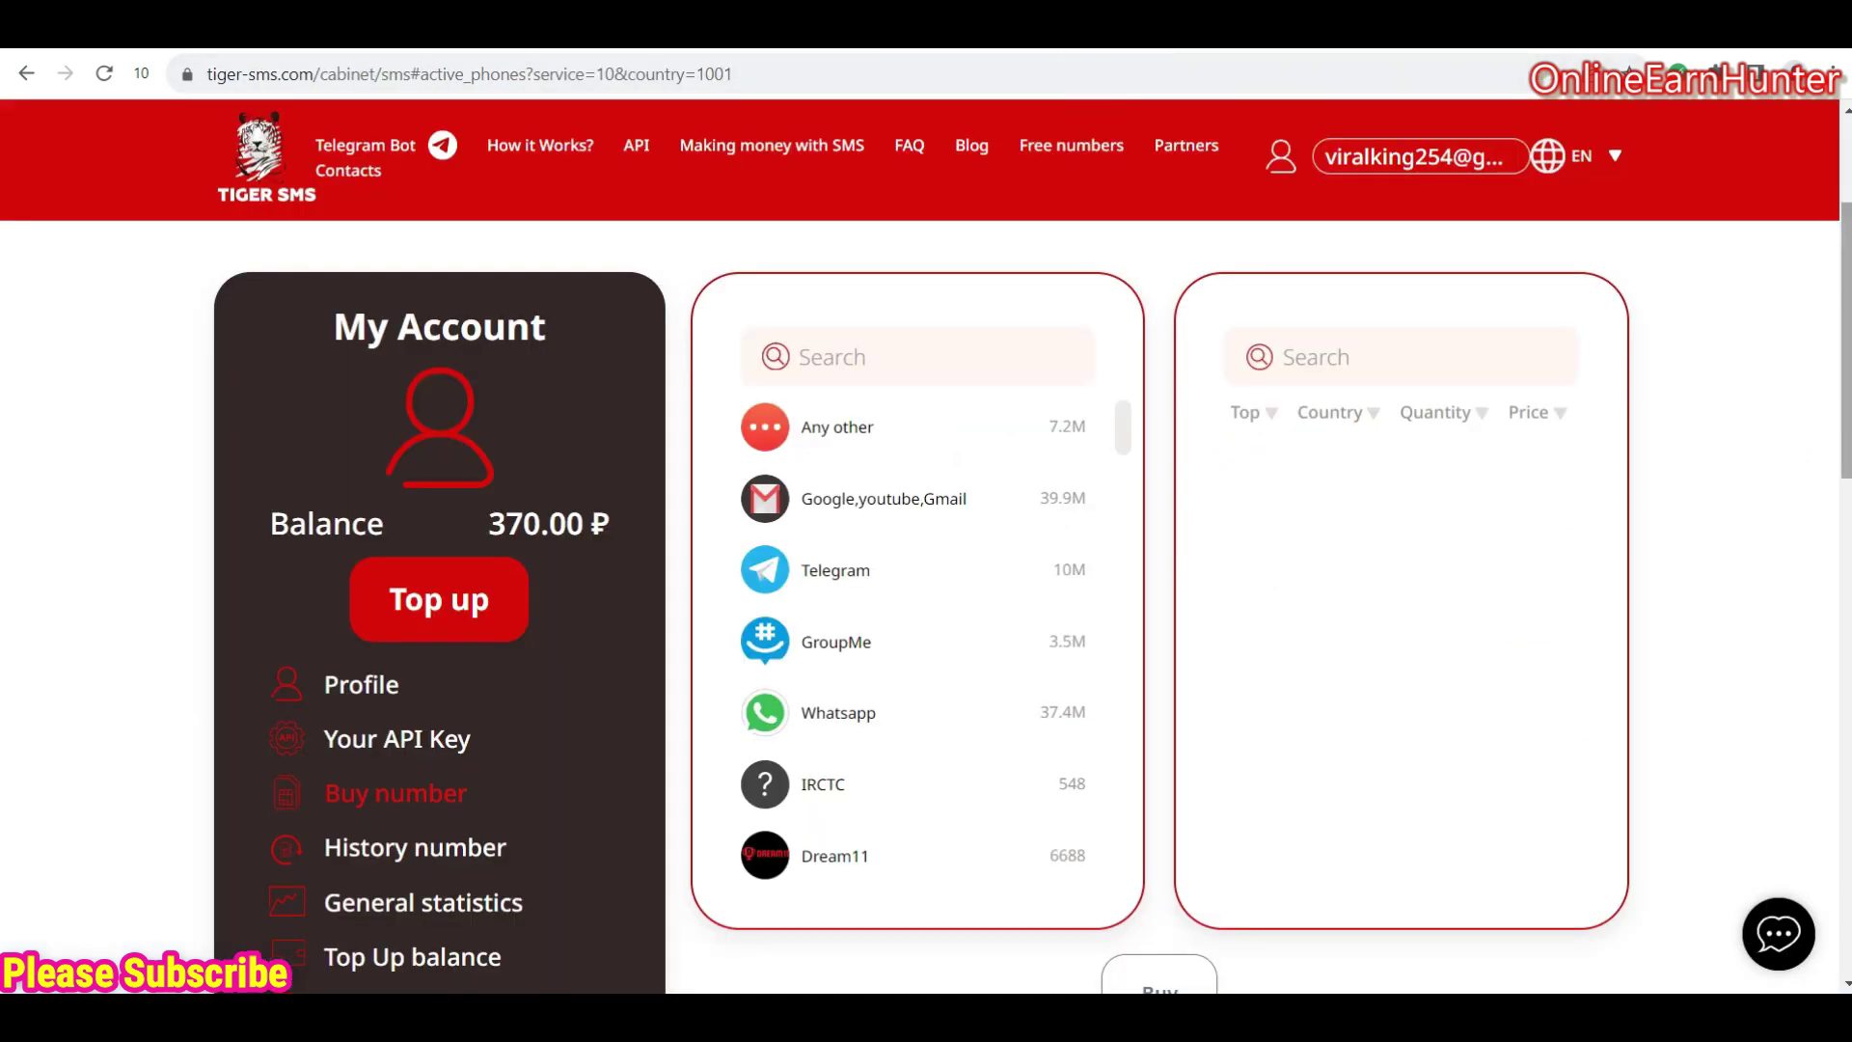
# - Copy the rented United States number from Active phones and check for an incoming SMS
pyautogui.scroll(-7, 1313, 737)
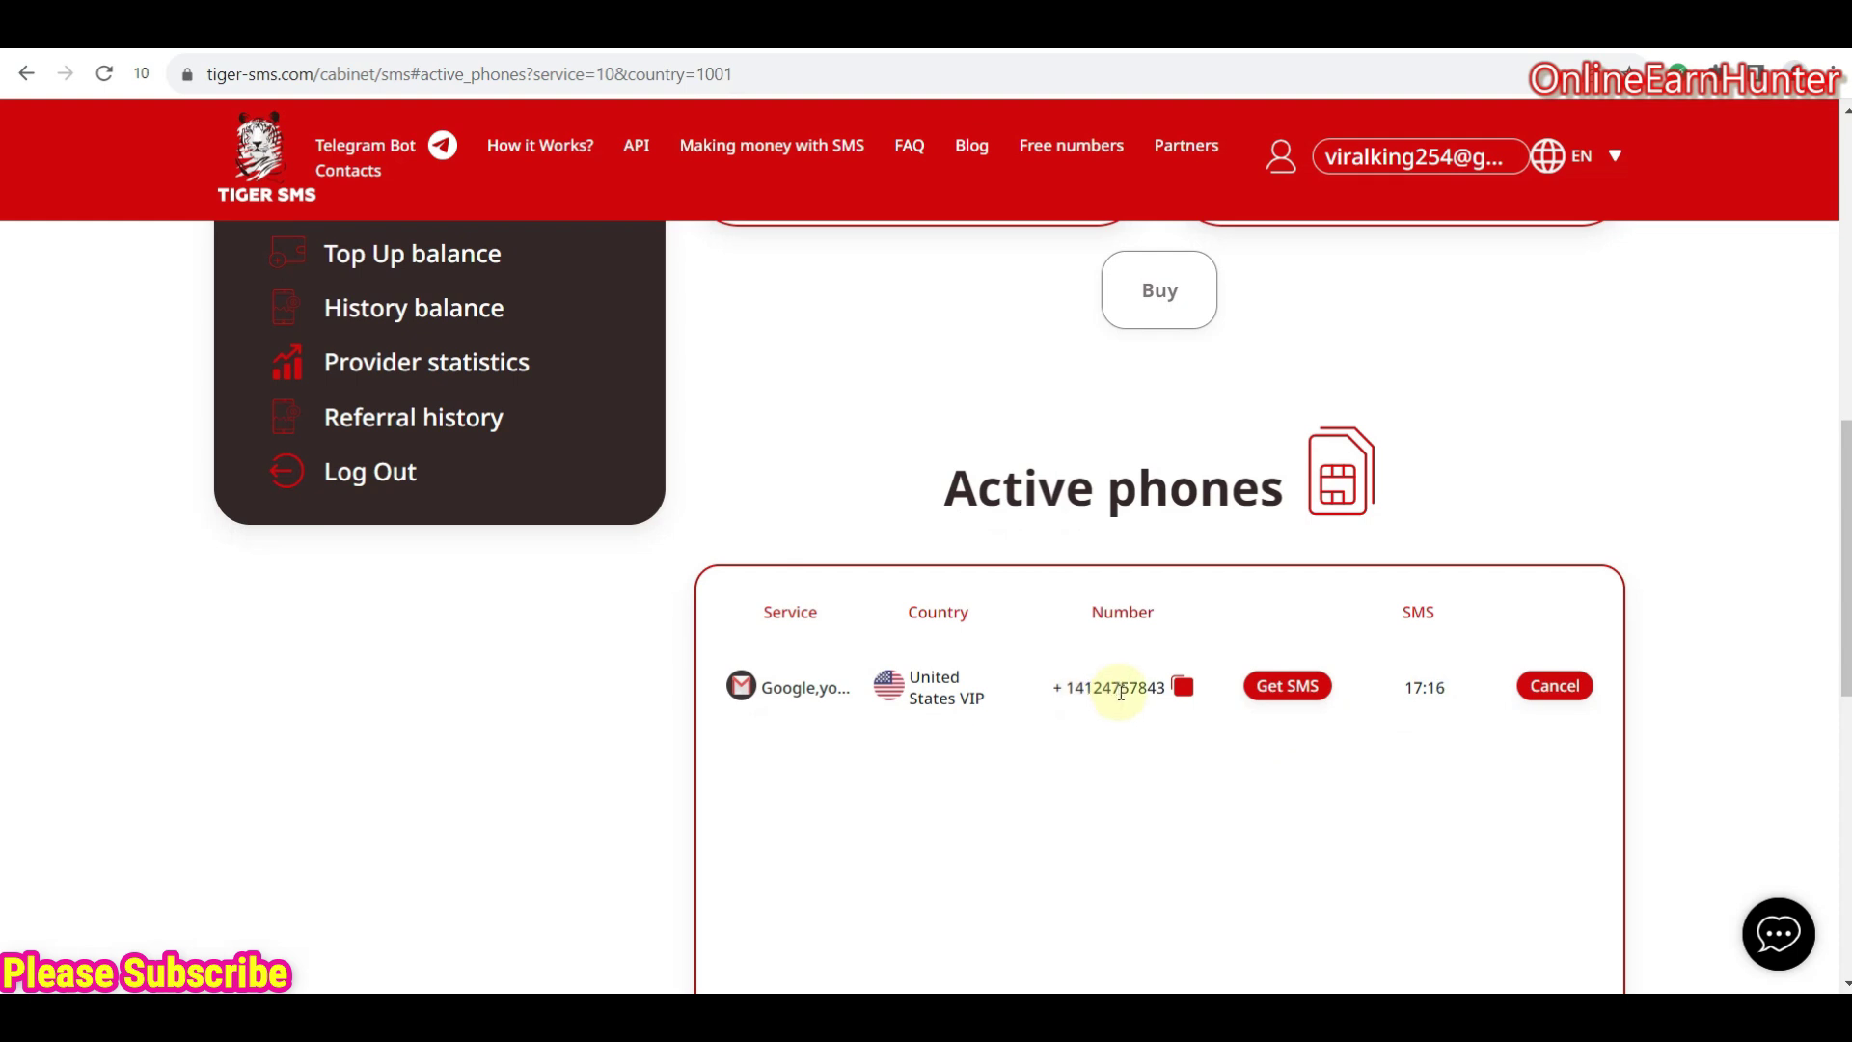
pyautogui.click(1185, 688)
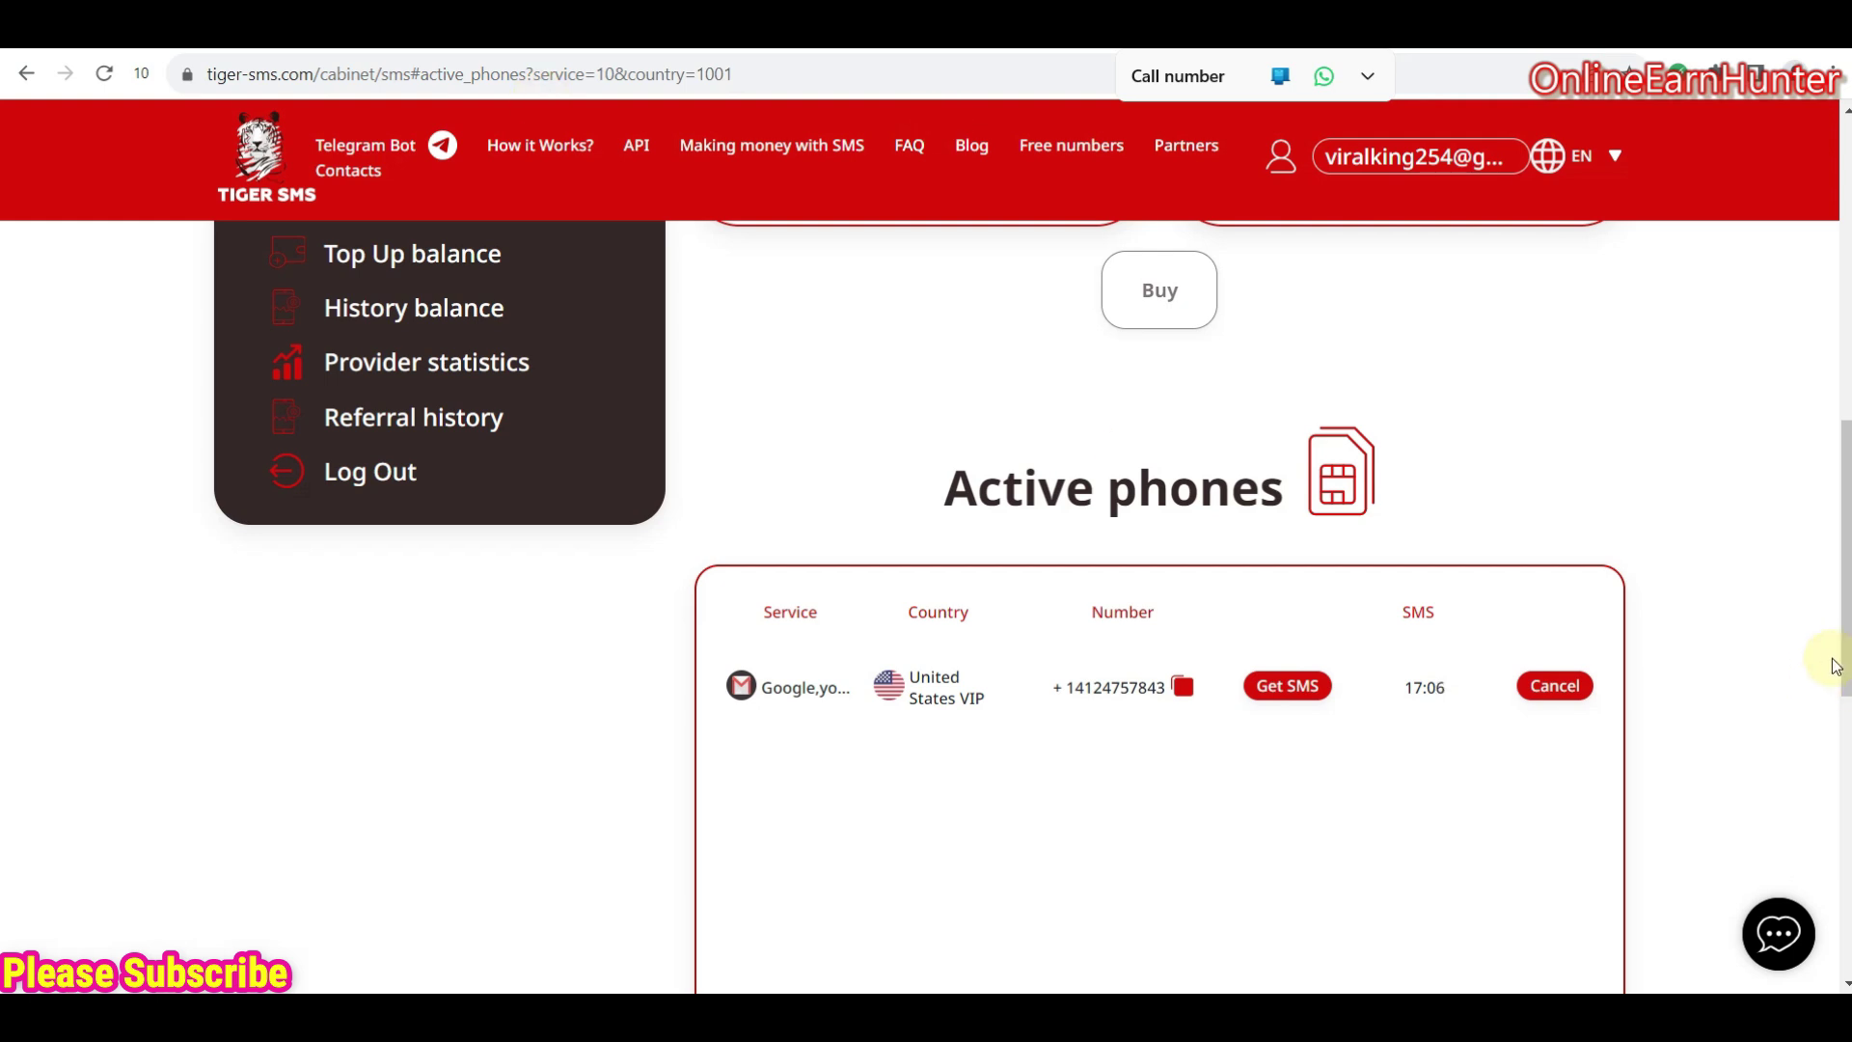
pyautogui.moveTo(1845, 487); pyautogui.dragTo(1847, 256)
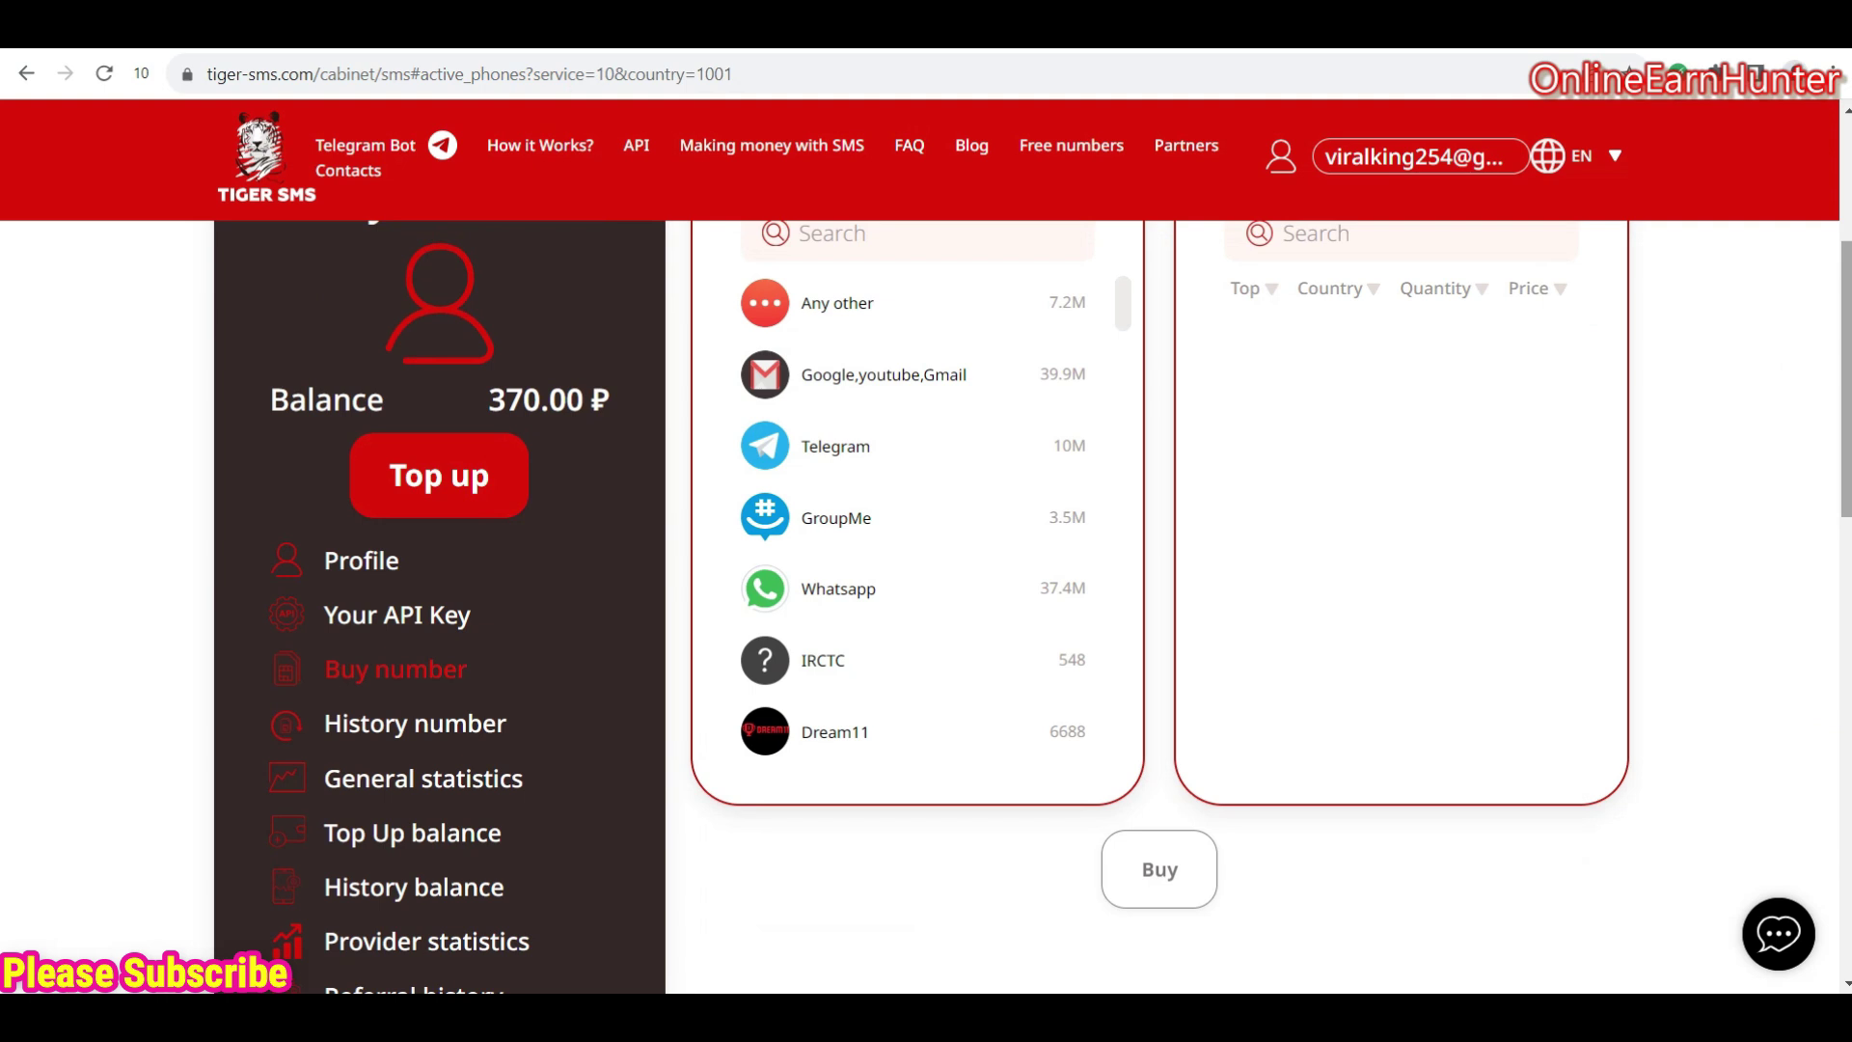
pyautogui.scroll(-6, 1294, 747)
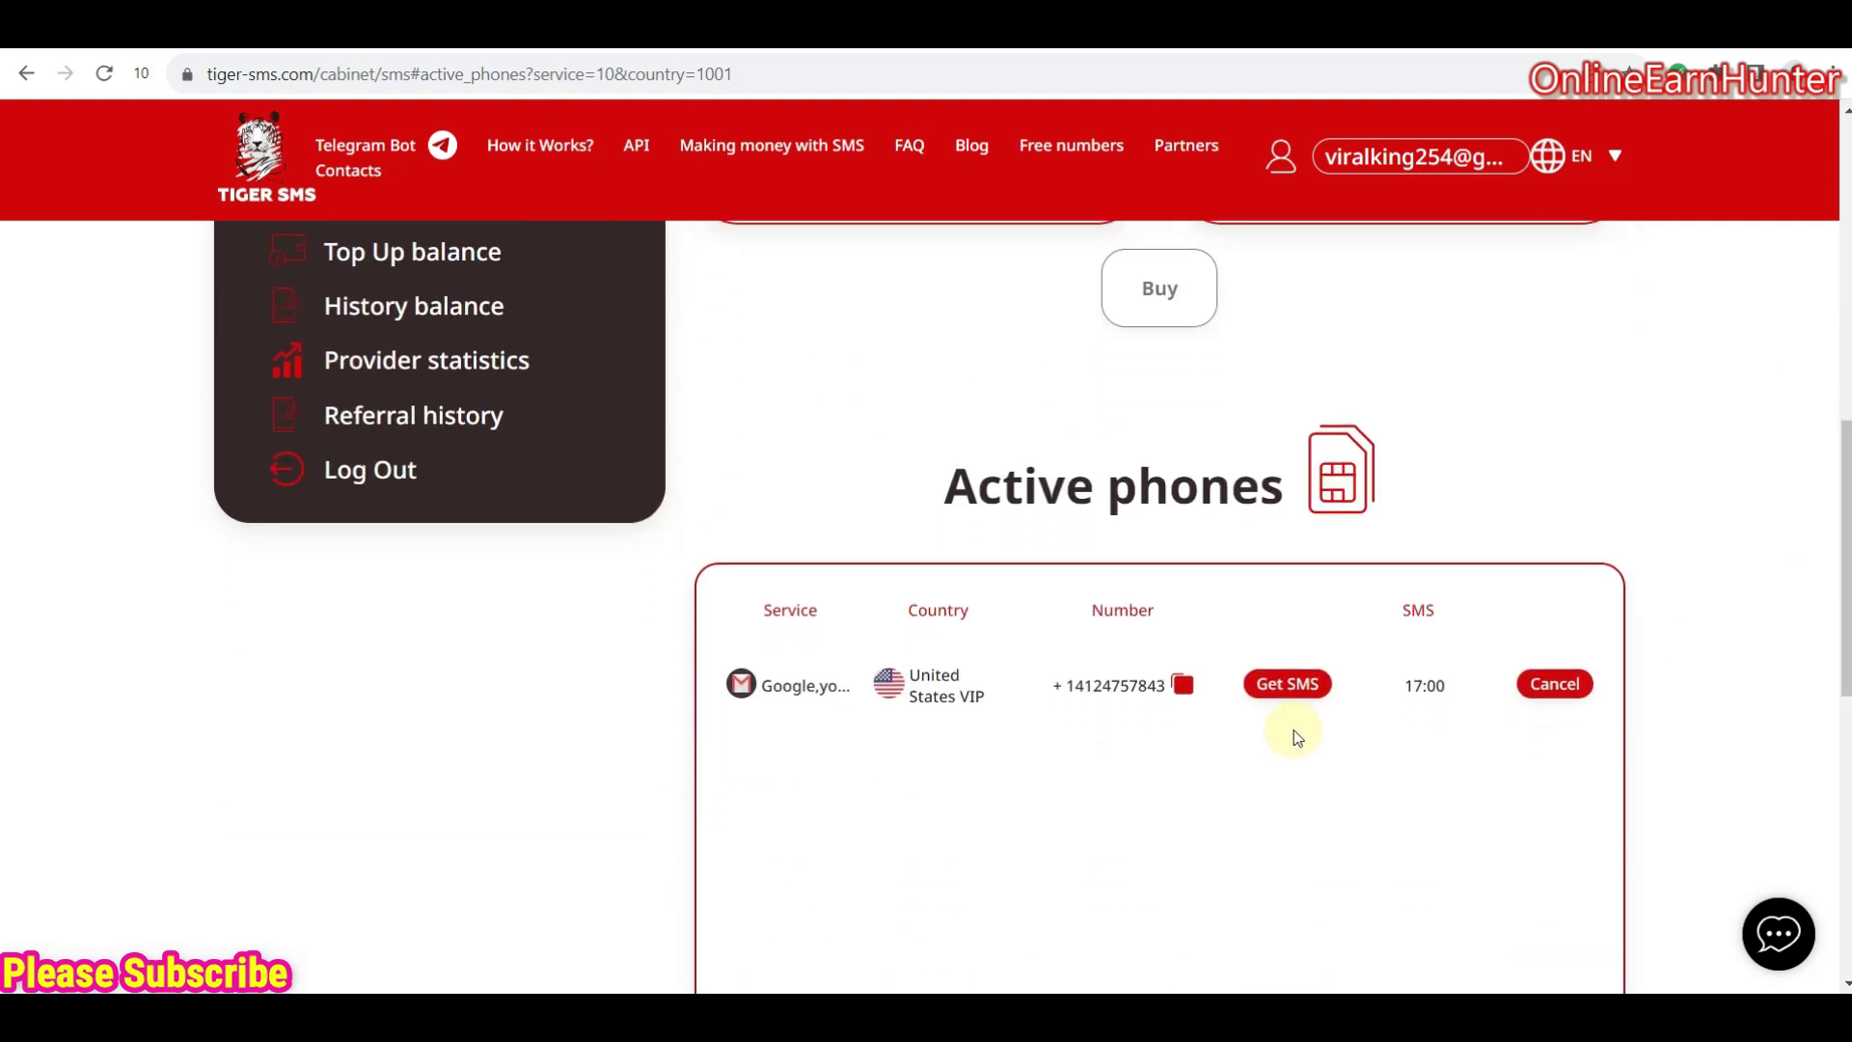
pyautogui.moveTo(1846, 579); pyautogui.dragTo(1845, 350)
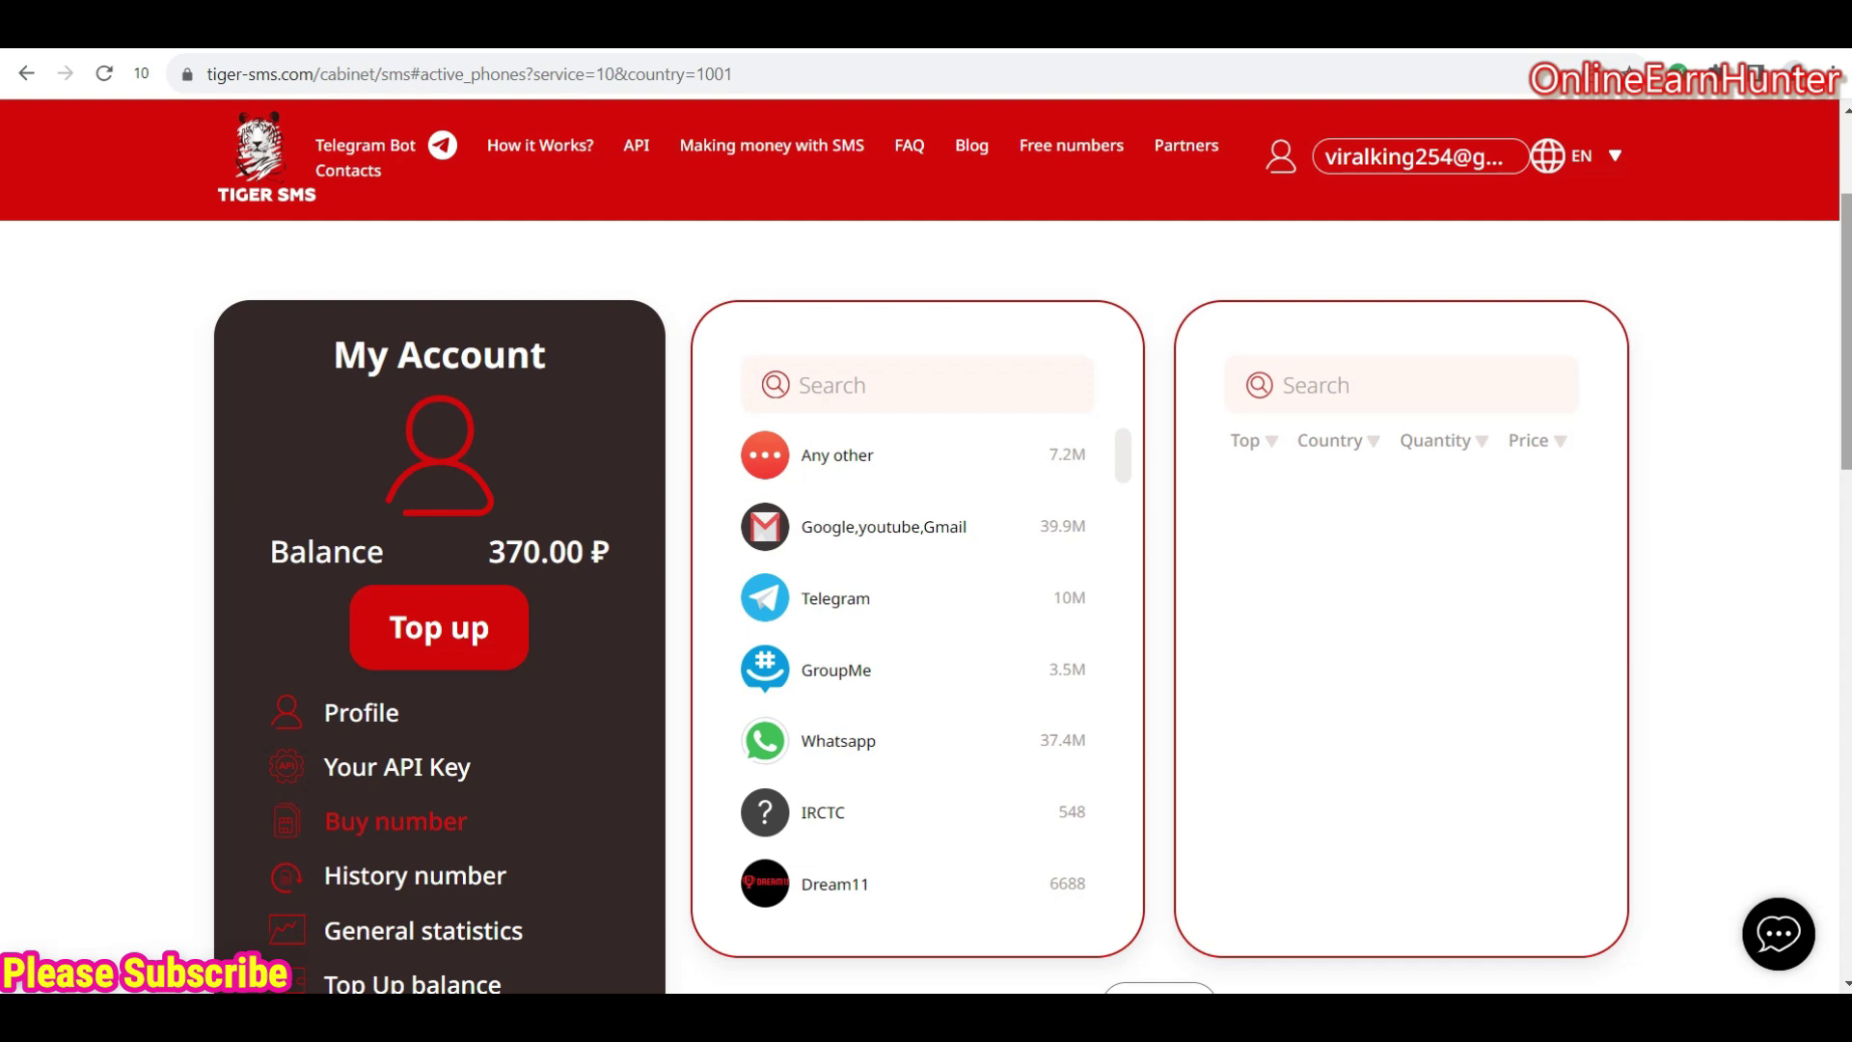
pyautogui.moveTo(1842, 386); pyautogui.dragTo(1838, 560)
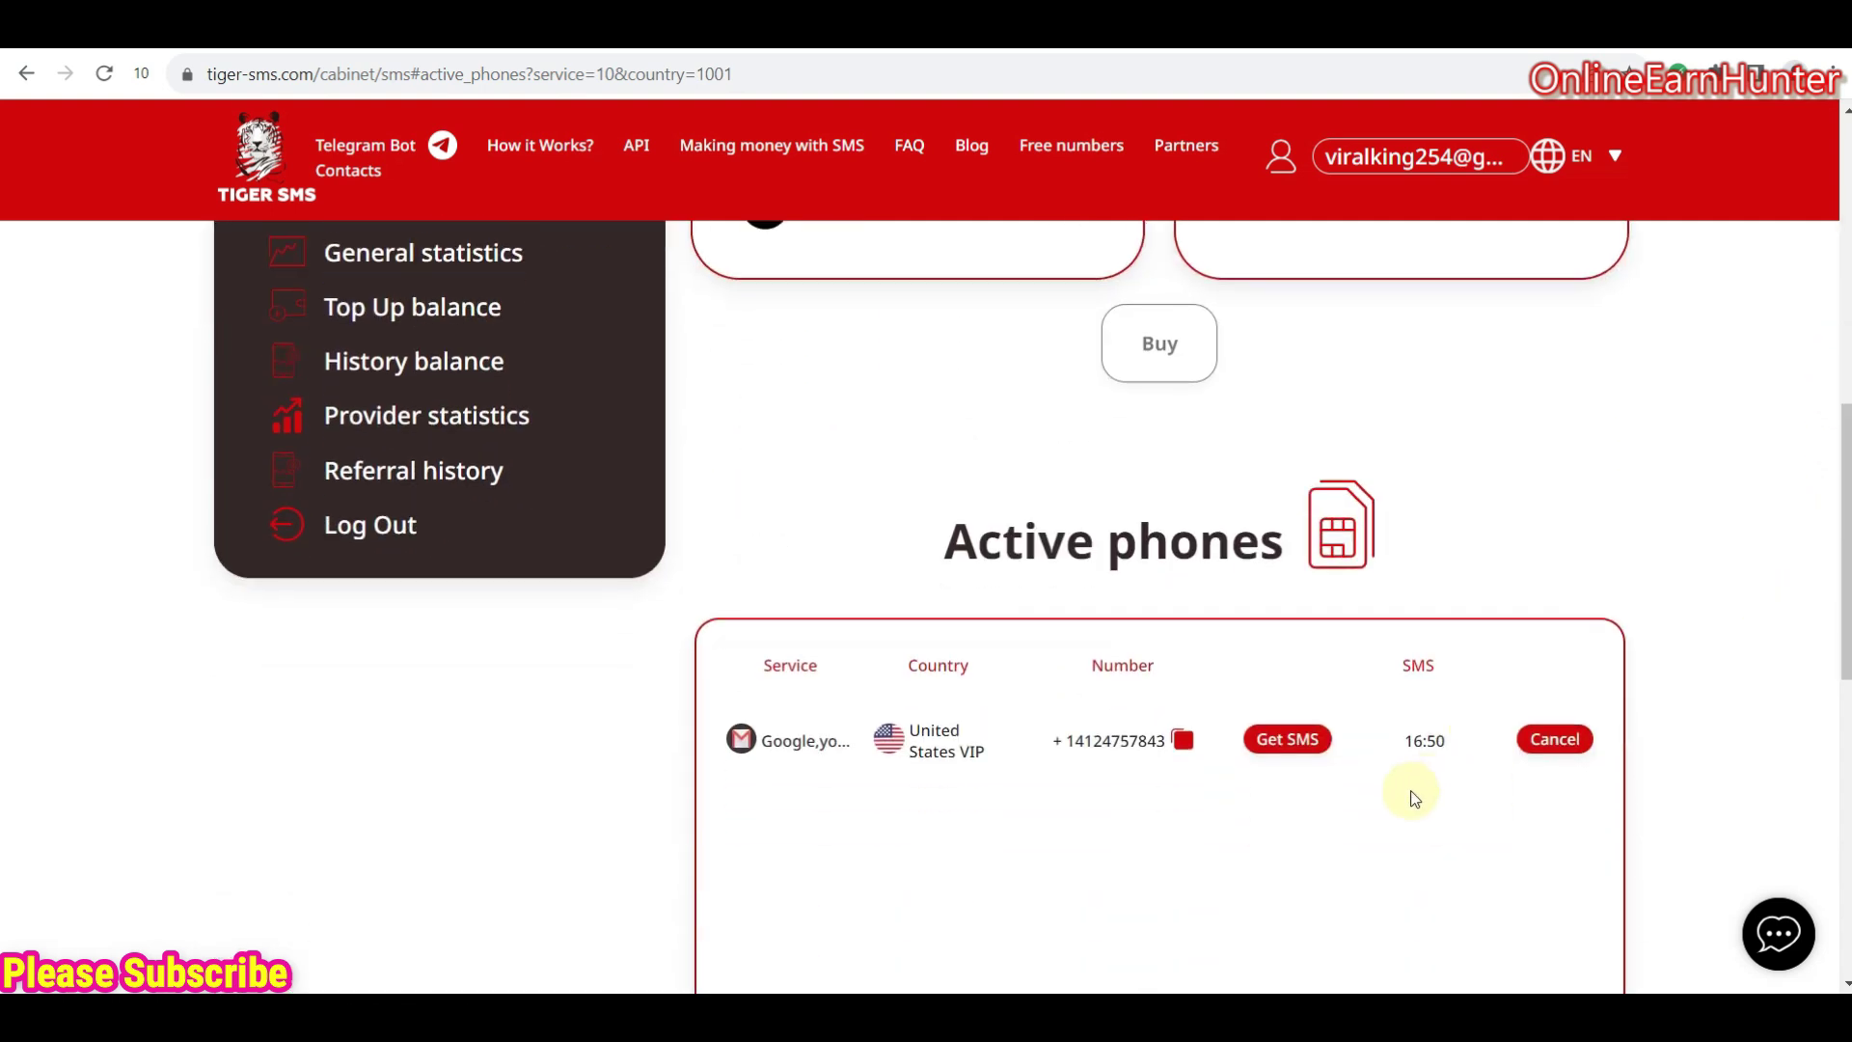
pyautogui.click(1289, 743)
pyautogui.hotkey('ctrl', 'Tab')
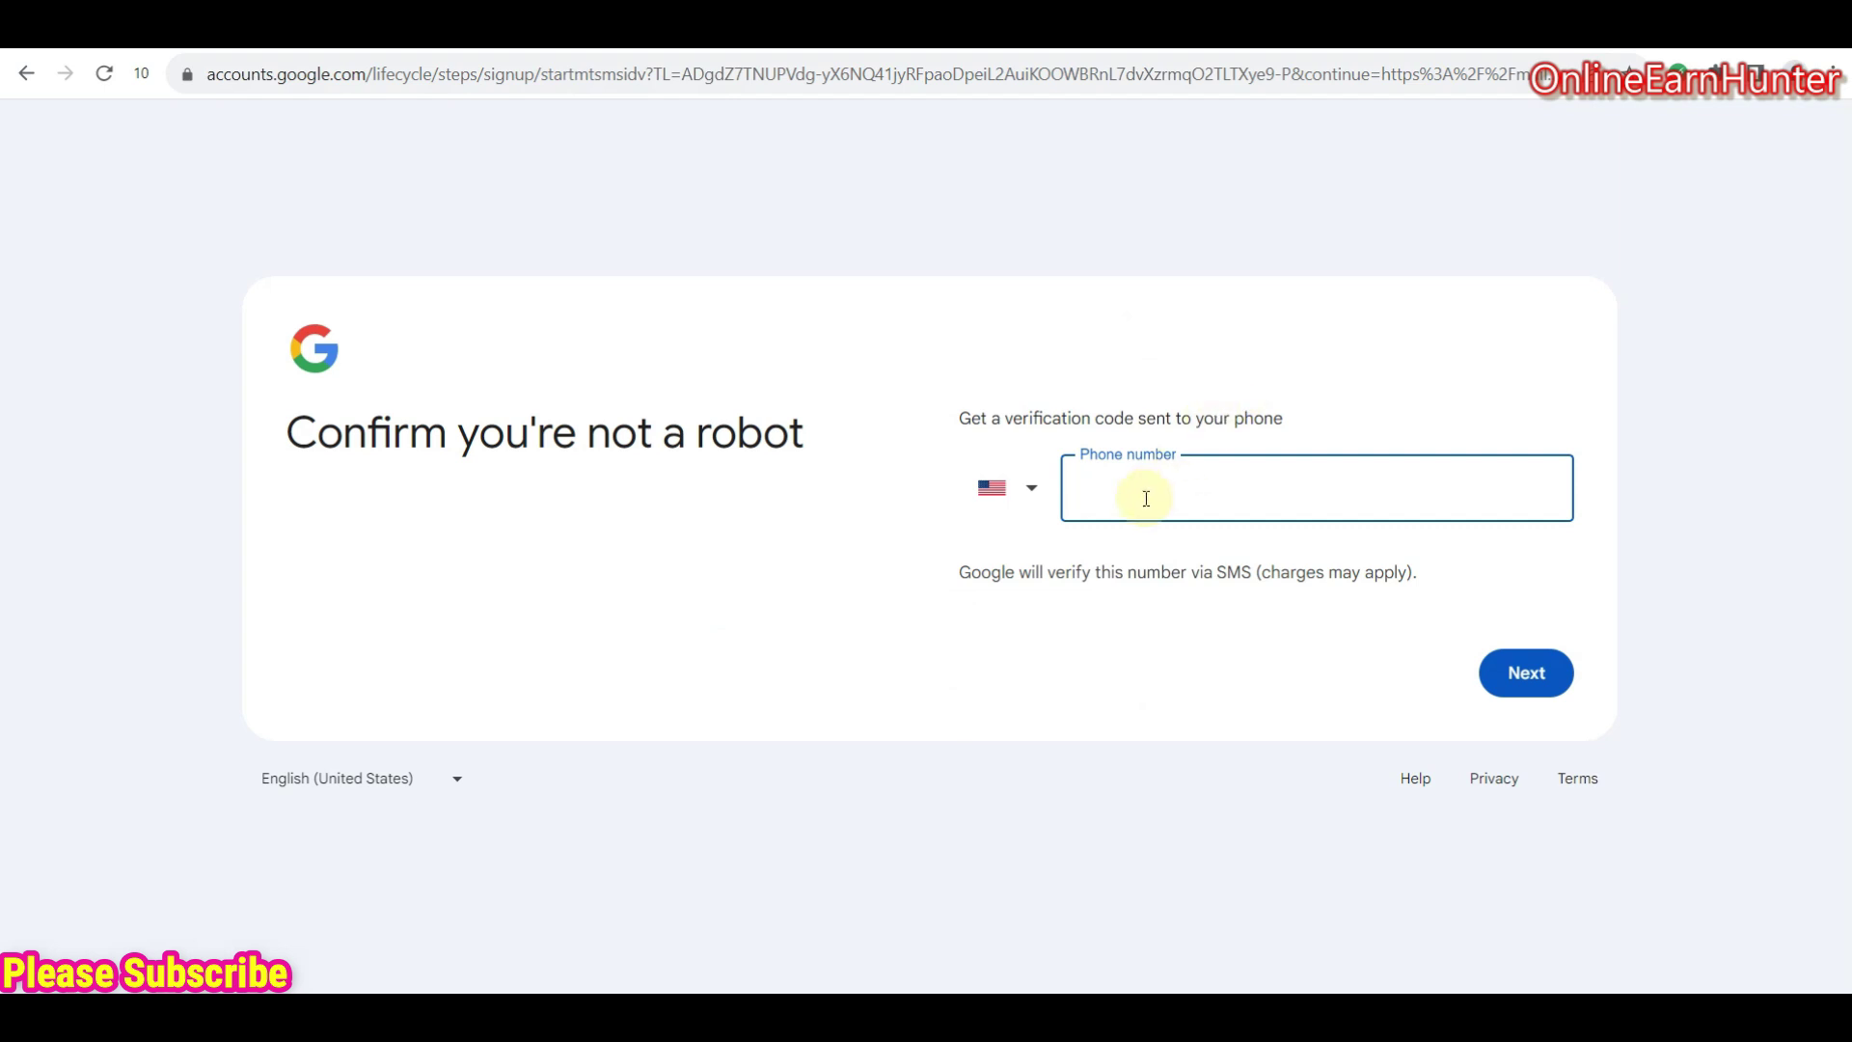
pyautogui.hotkey('ctrl', 'v')
pyautogui.click(1543, 669)
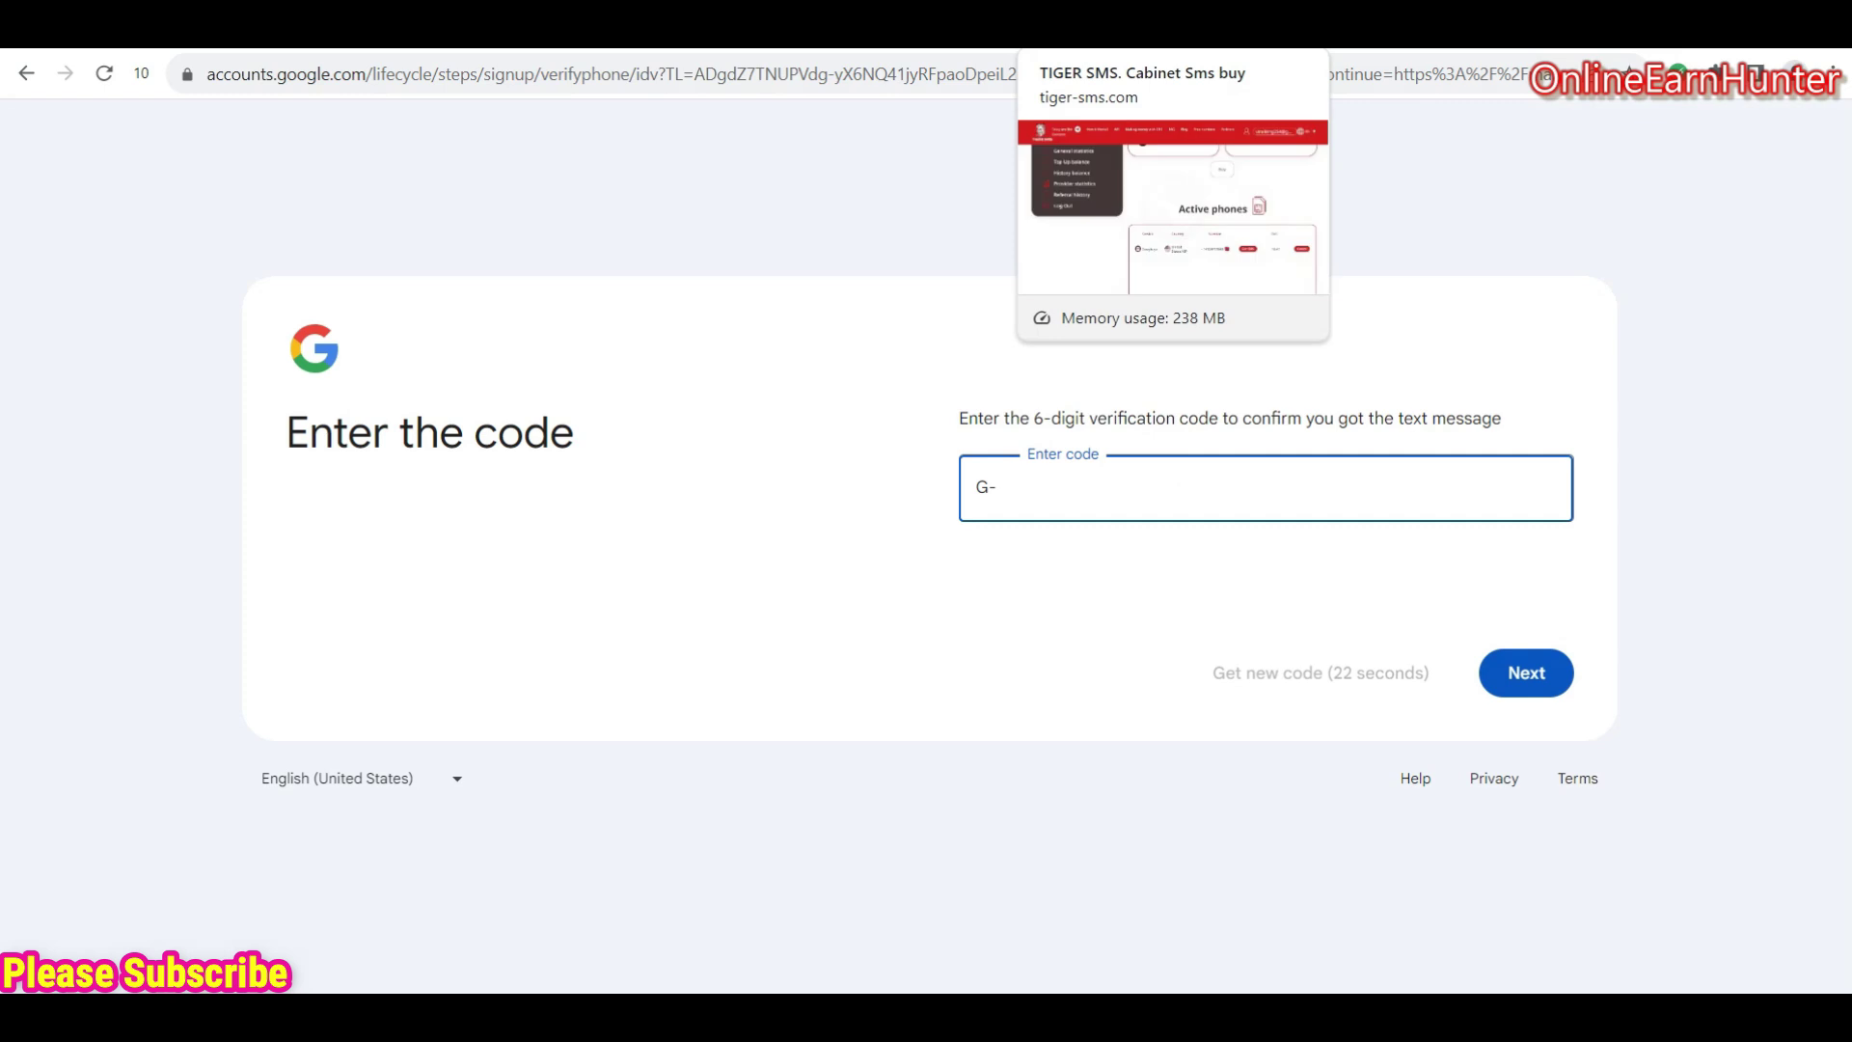
pyautogui.click(1111, 46)
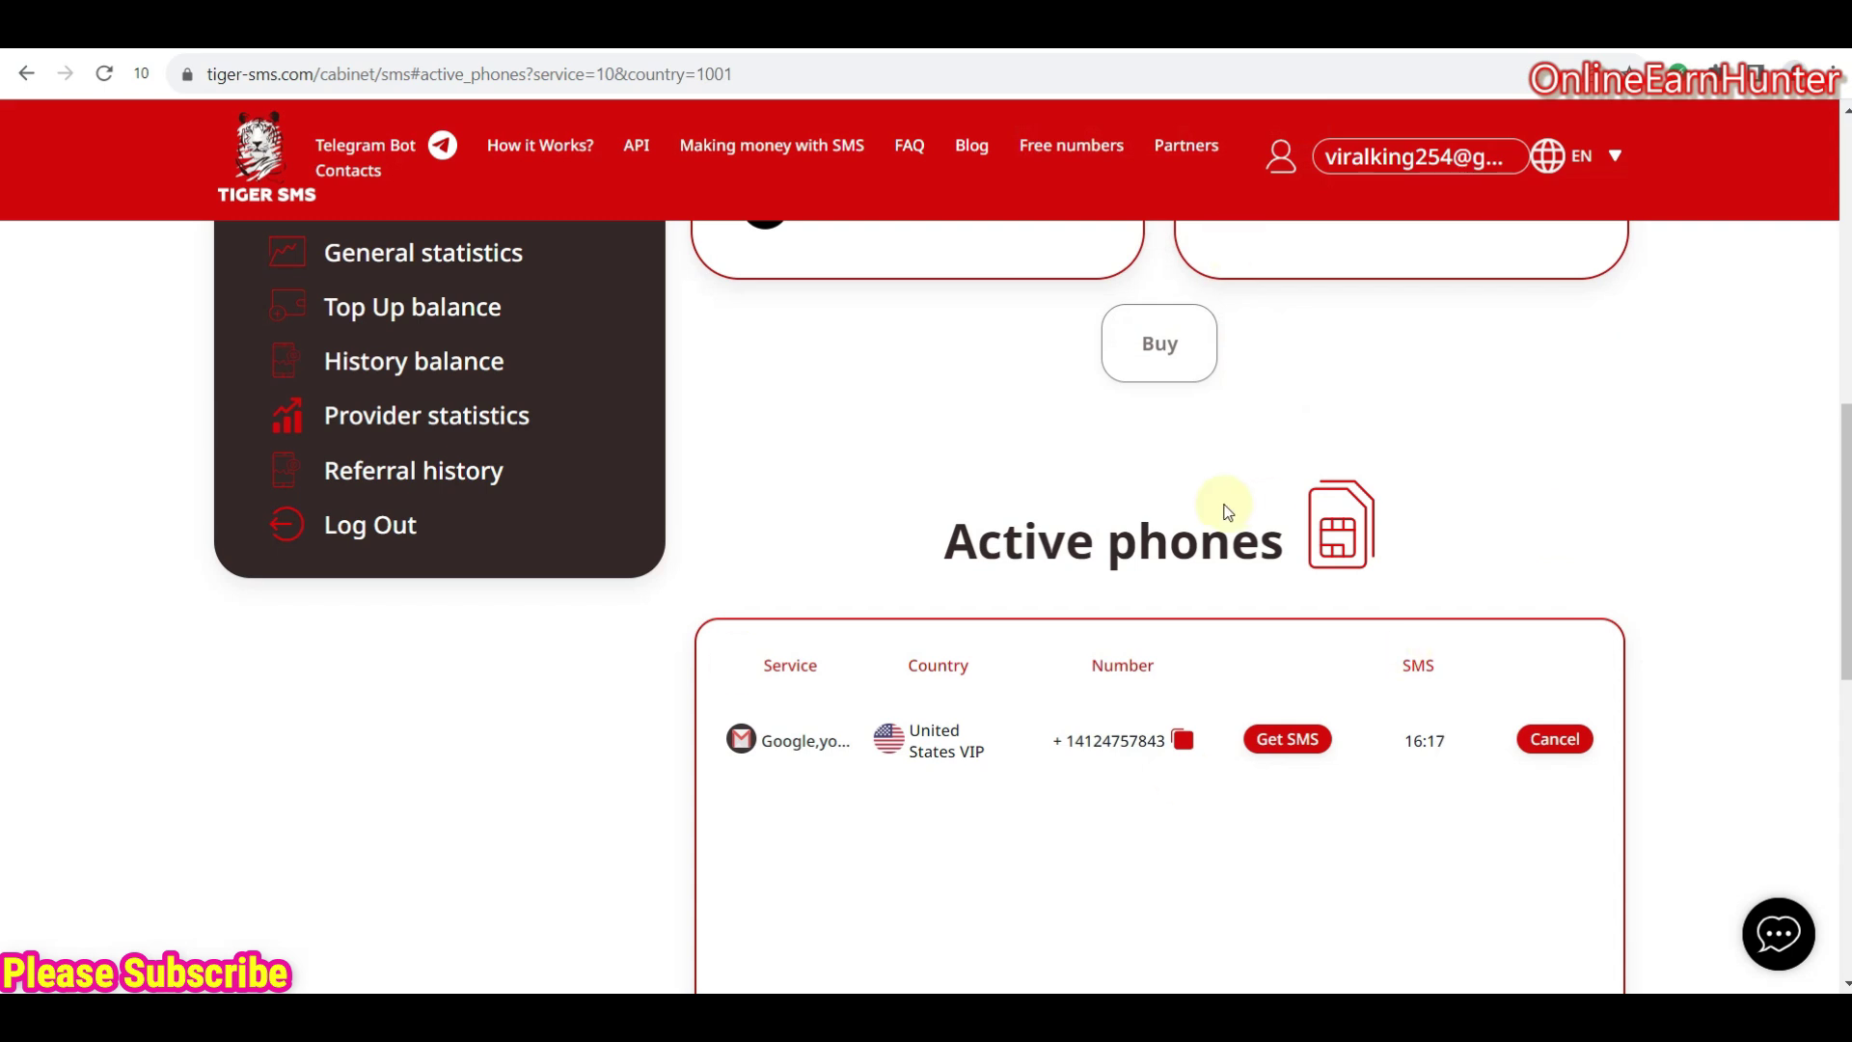
# - Fetch the incoming Google SMS on the US number and copy its verification code
pyautogui.click(1291, 748)
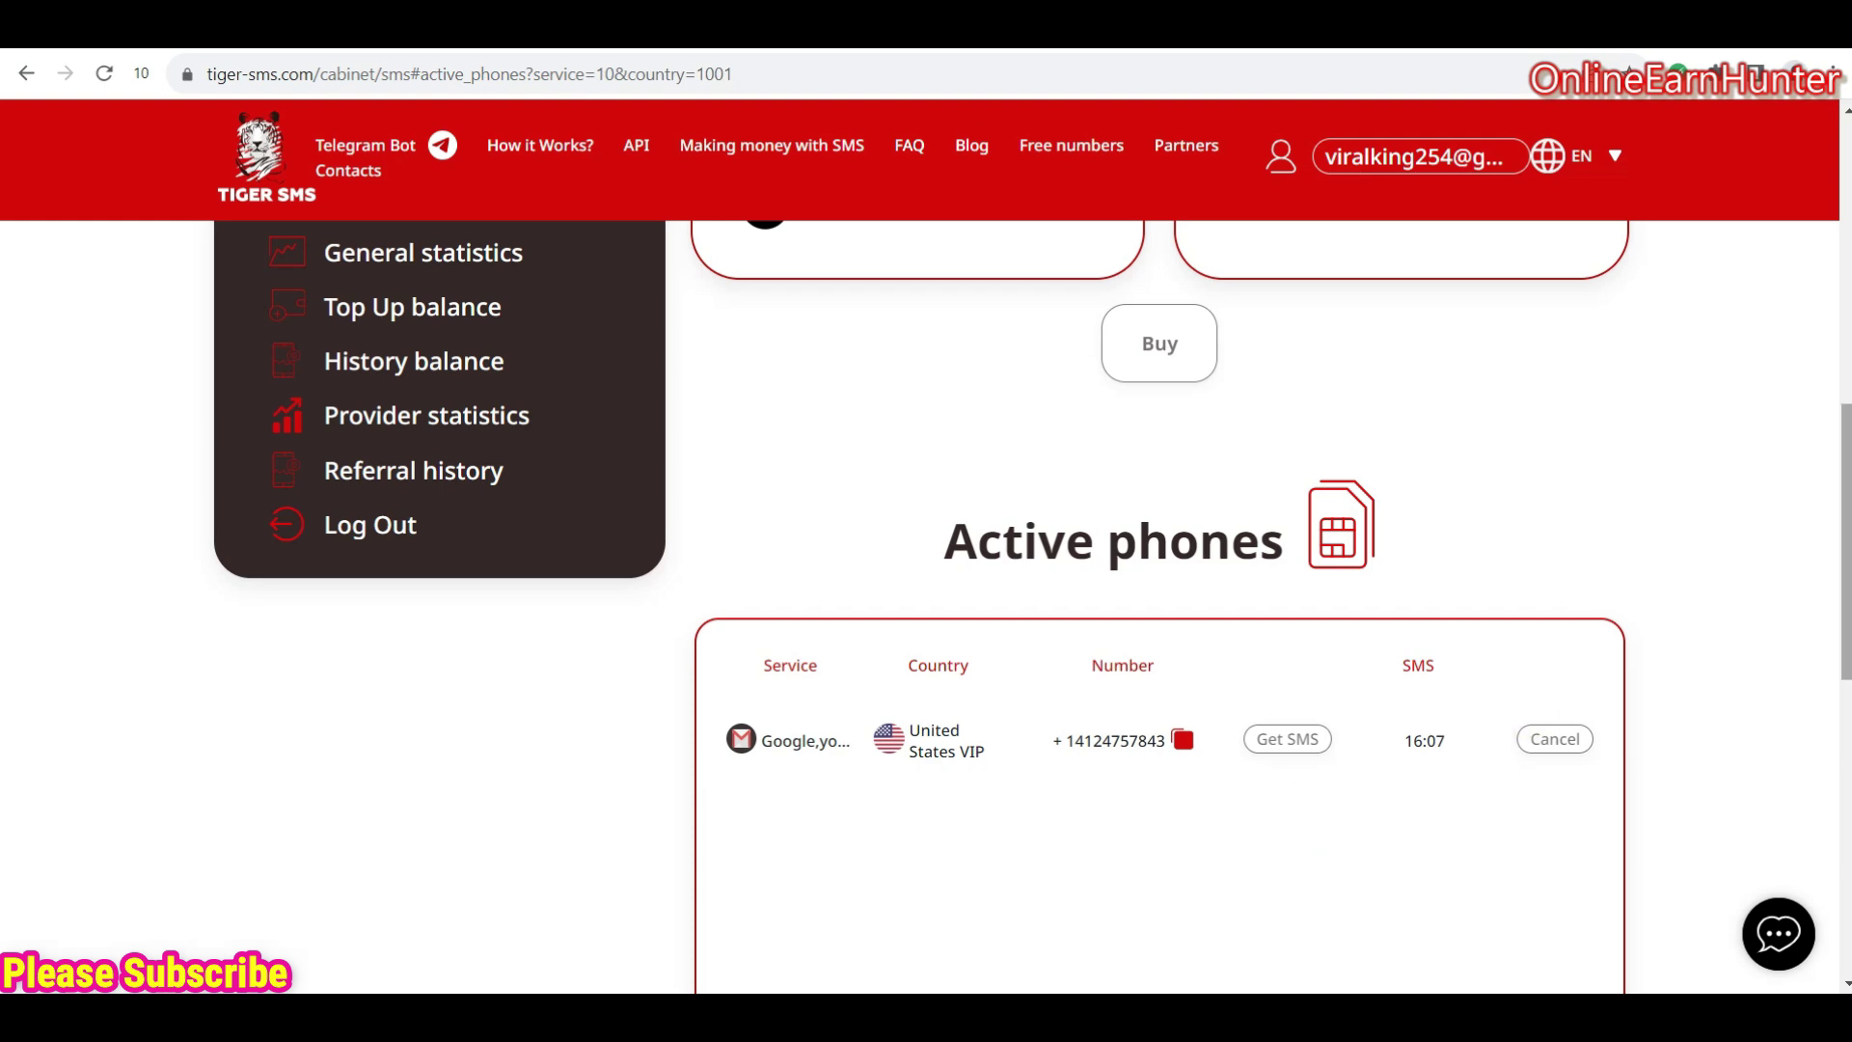
pyautogui.scroll(-1, 1269, 363)
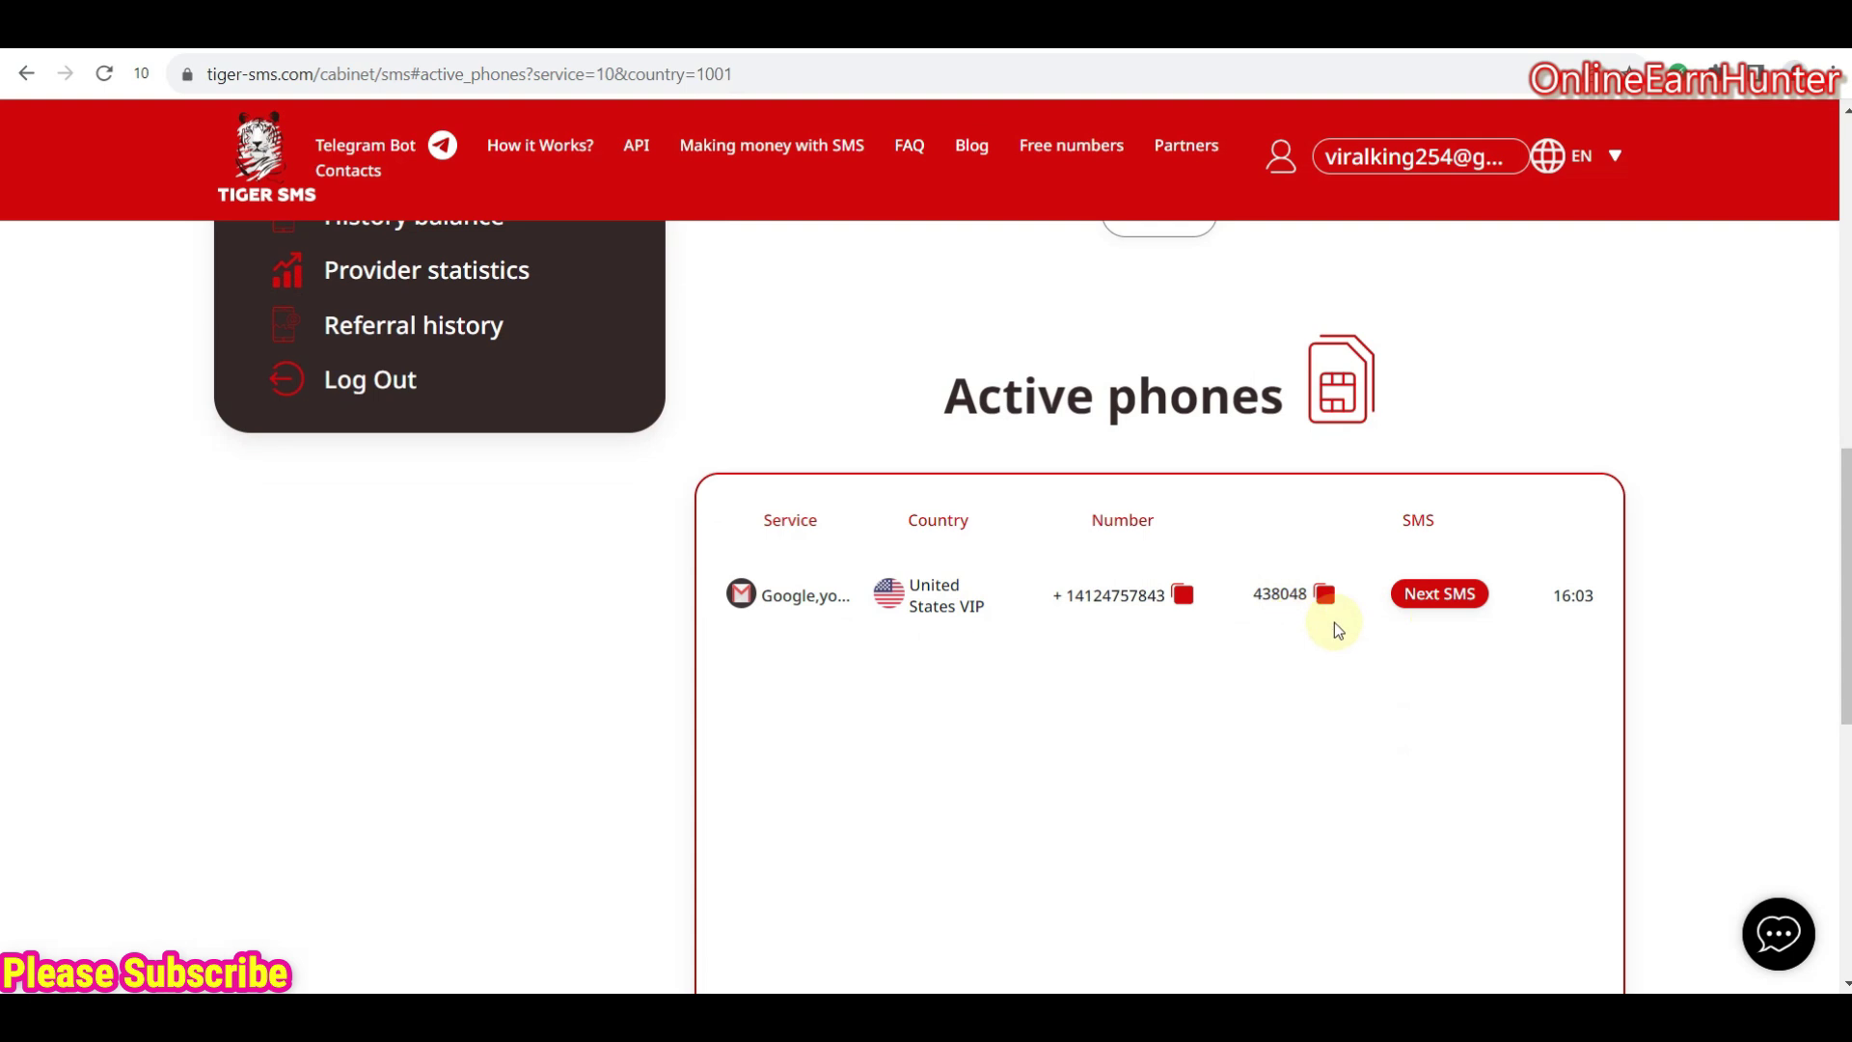
pyautogui.click(1326, 596)
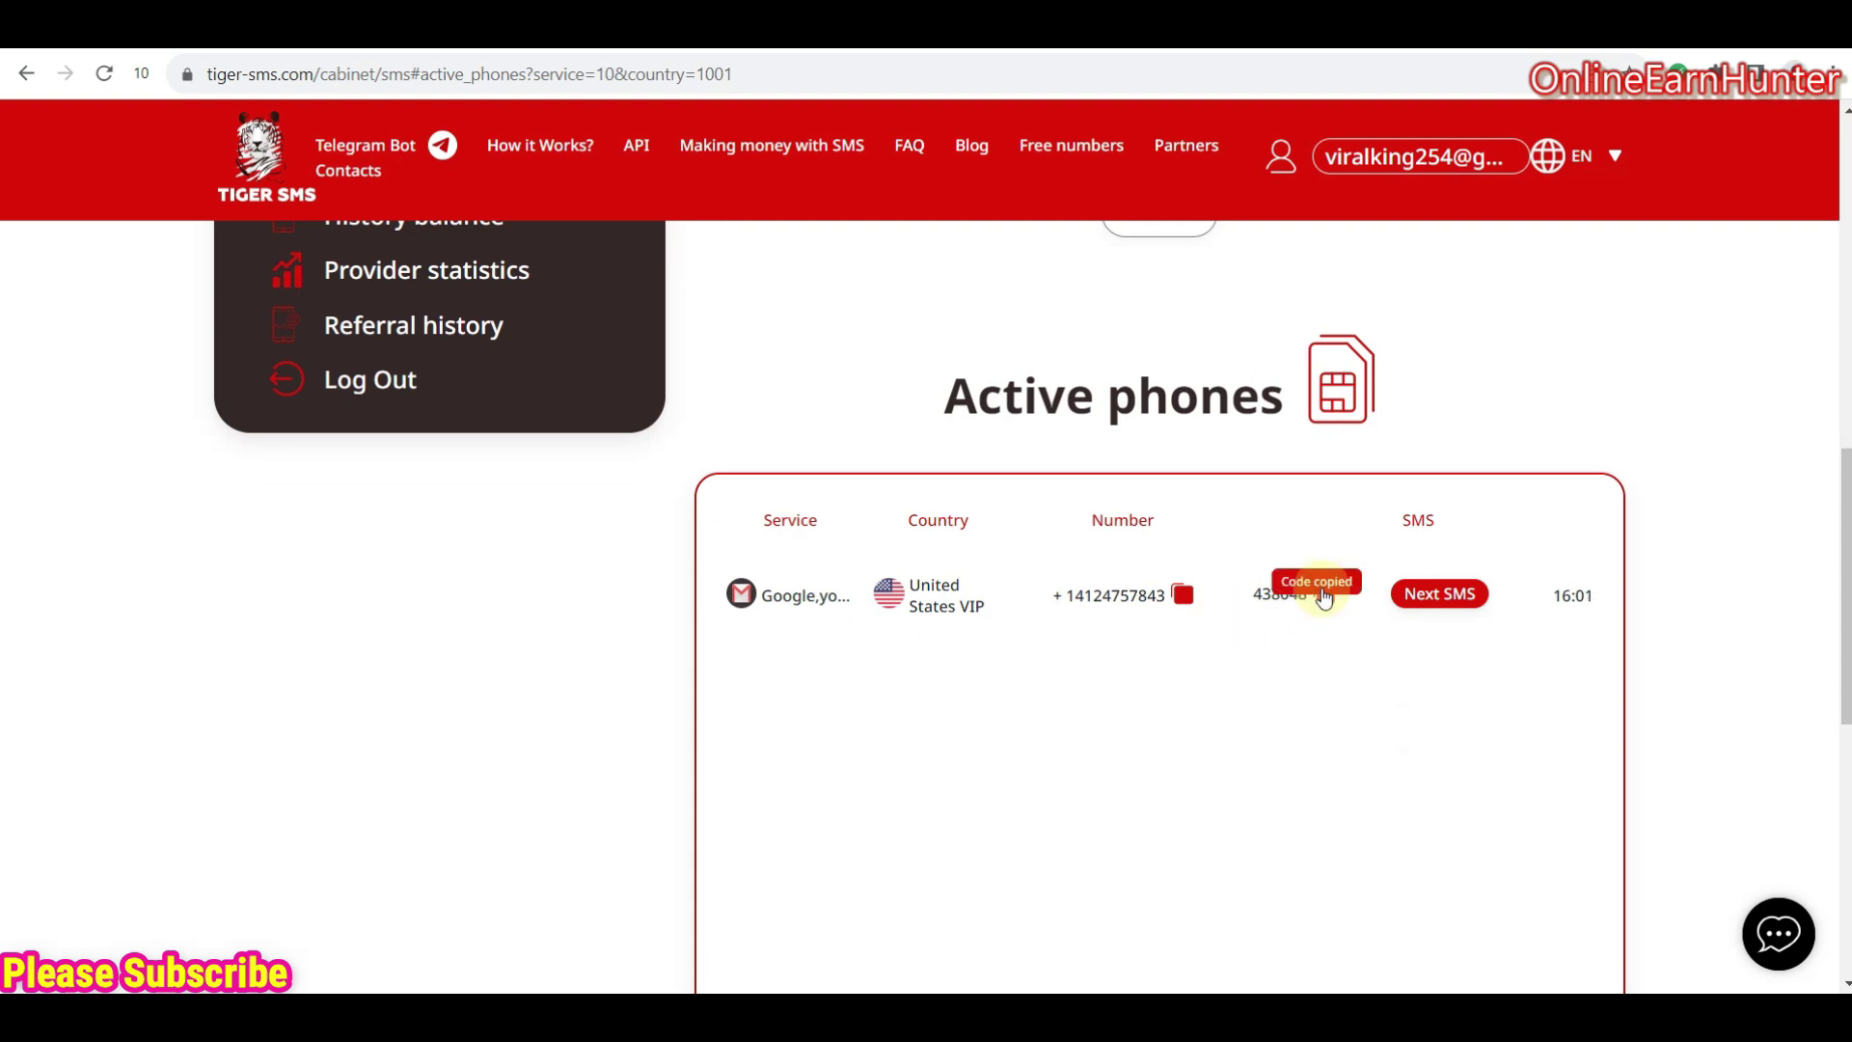
pyautogui.hotkey('ctrl', 'Tab')
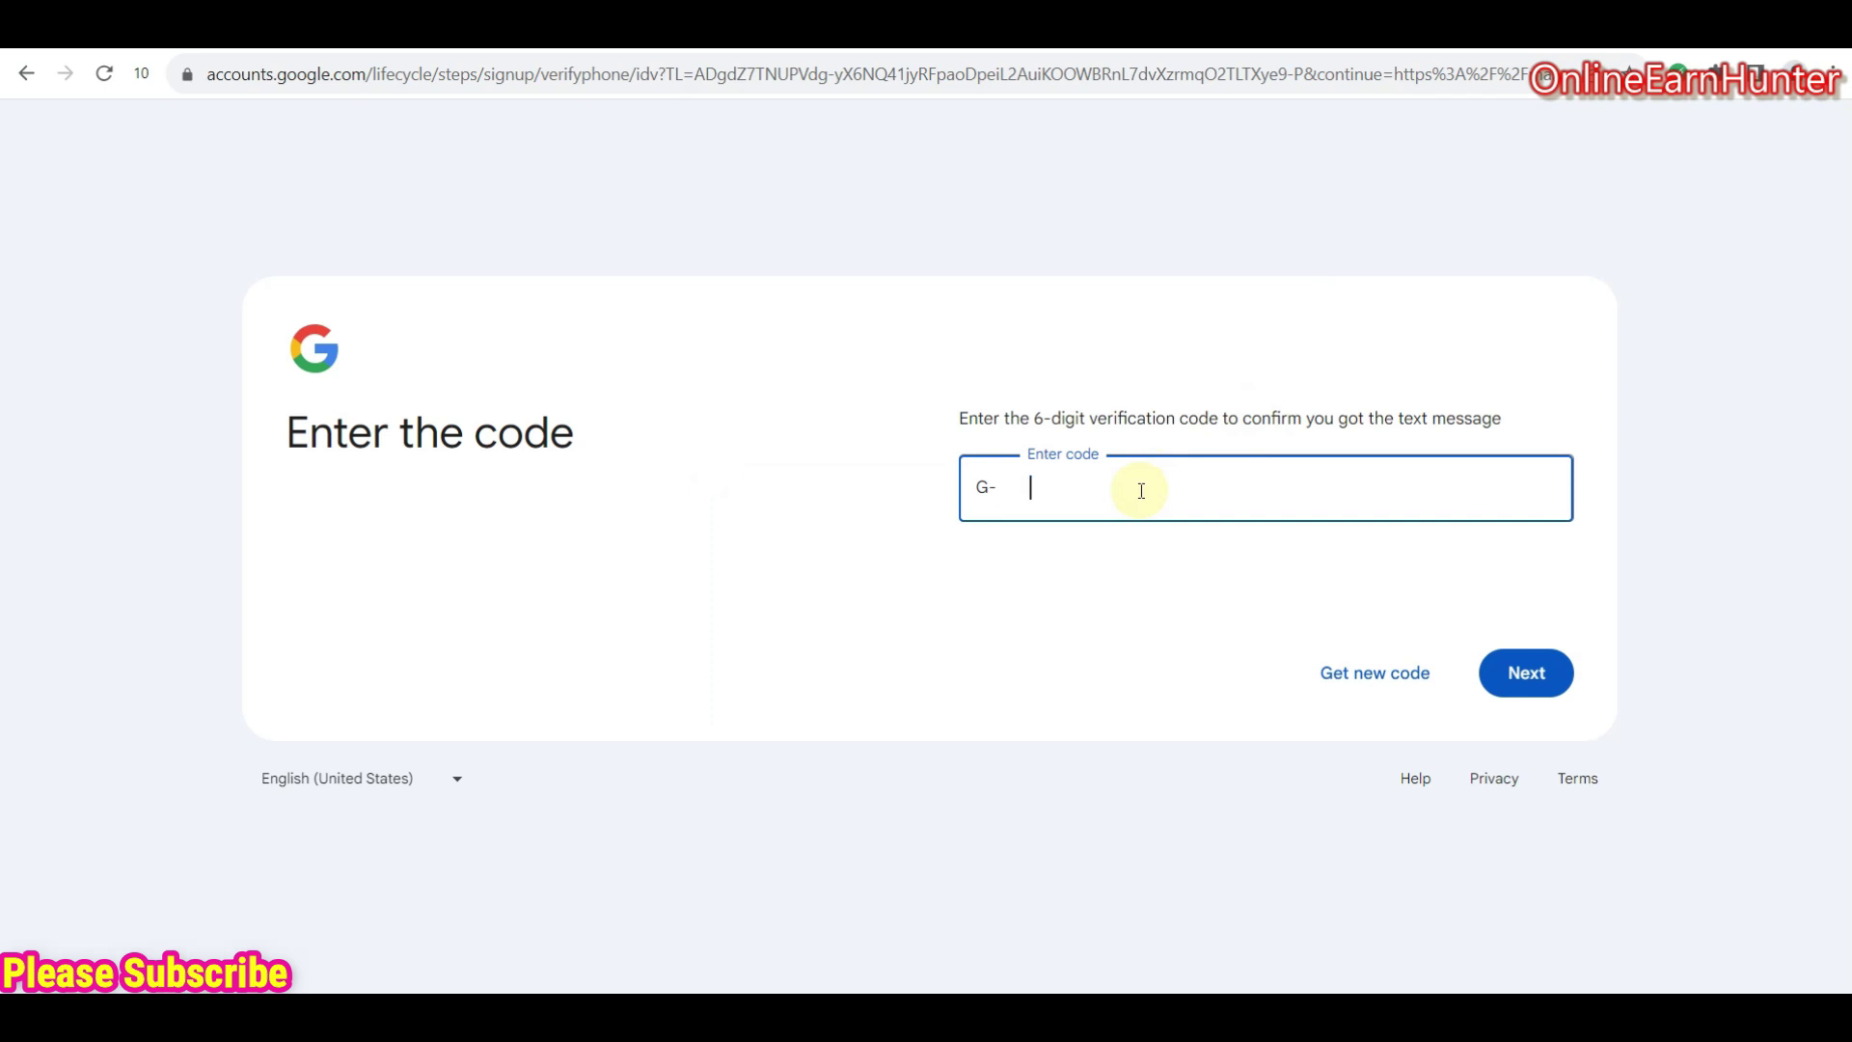
# - Paste the SMS verification code into the Enter code field and submit it
pyautogui.hotkey('ctrl', 'v')
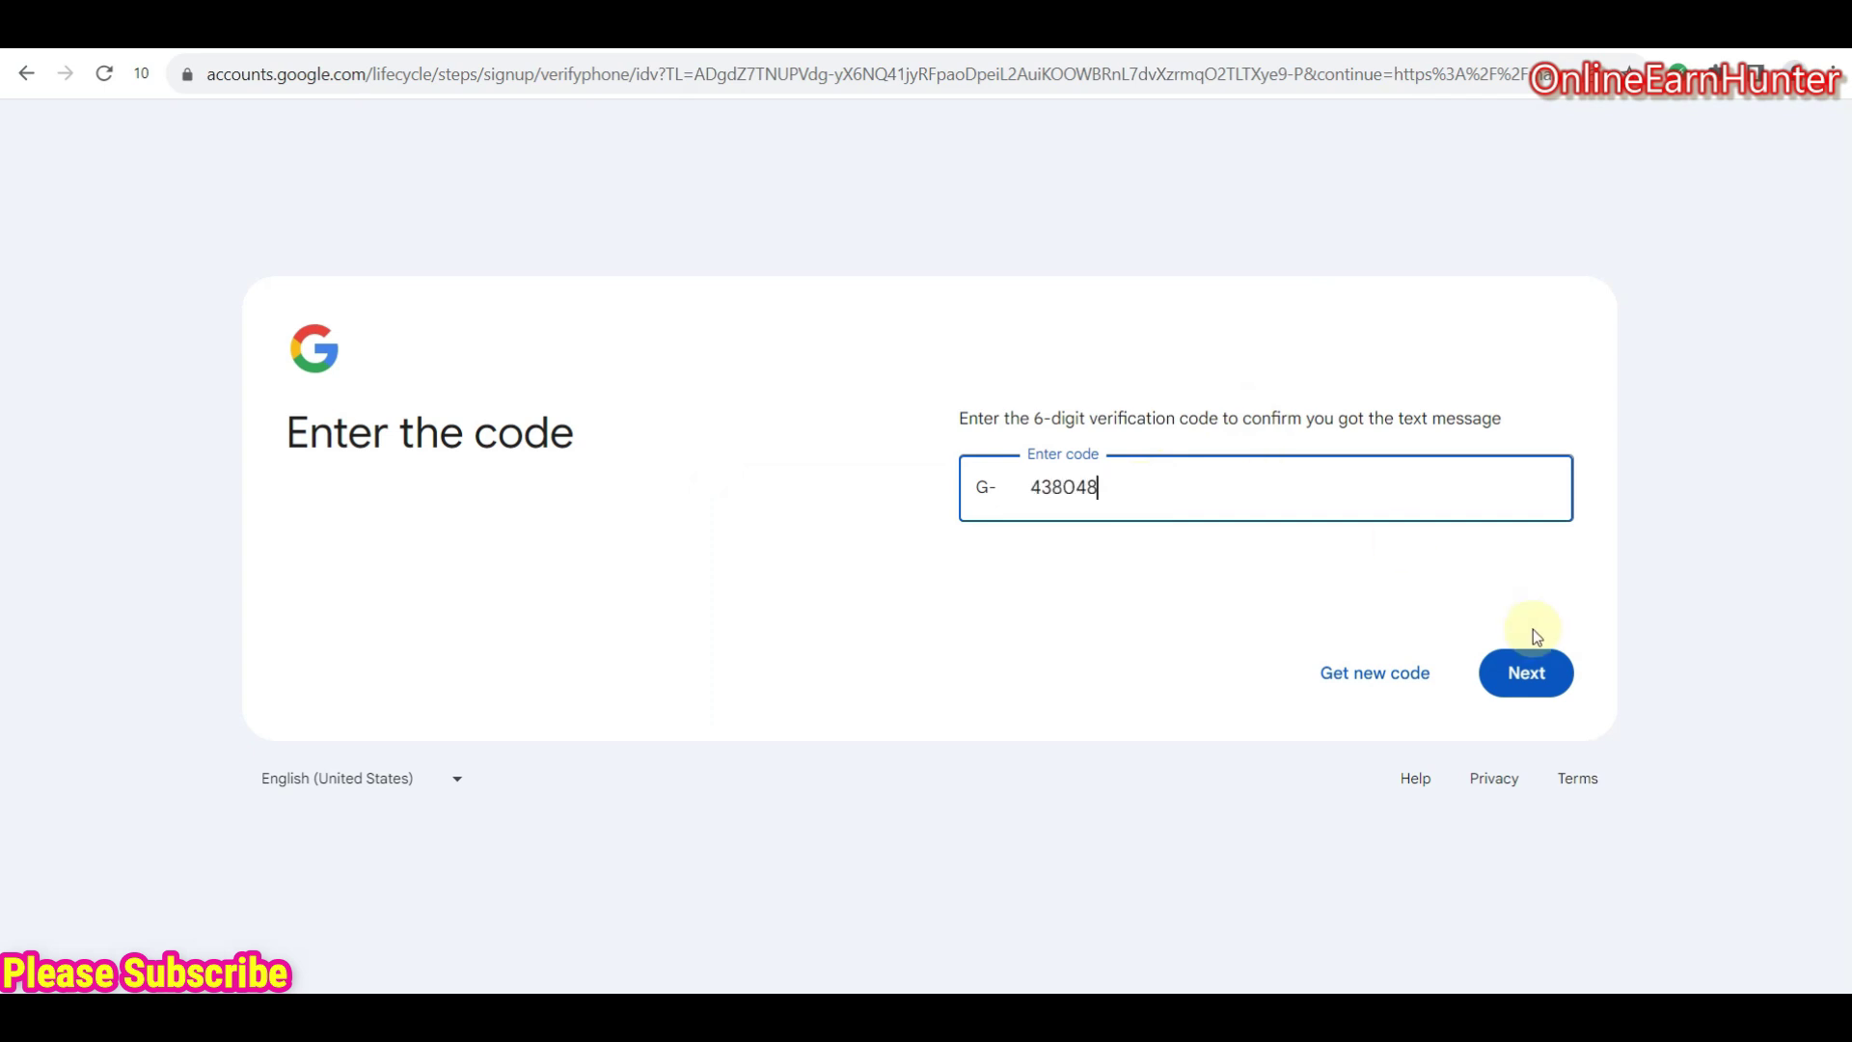
pyautogui.click(1521, 672)
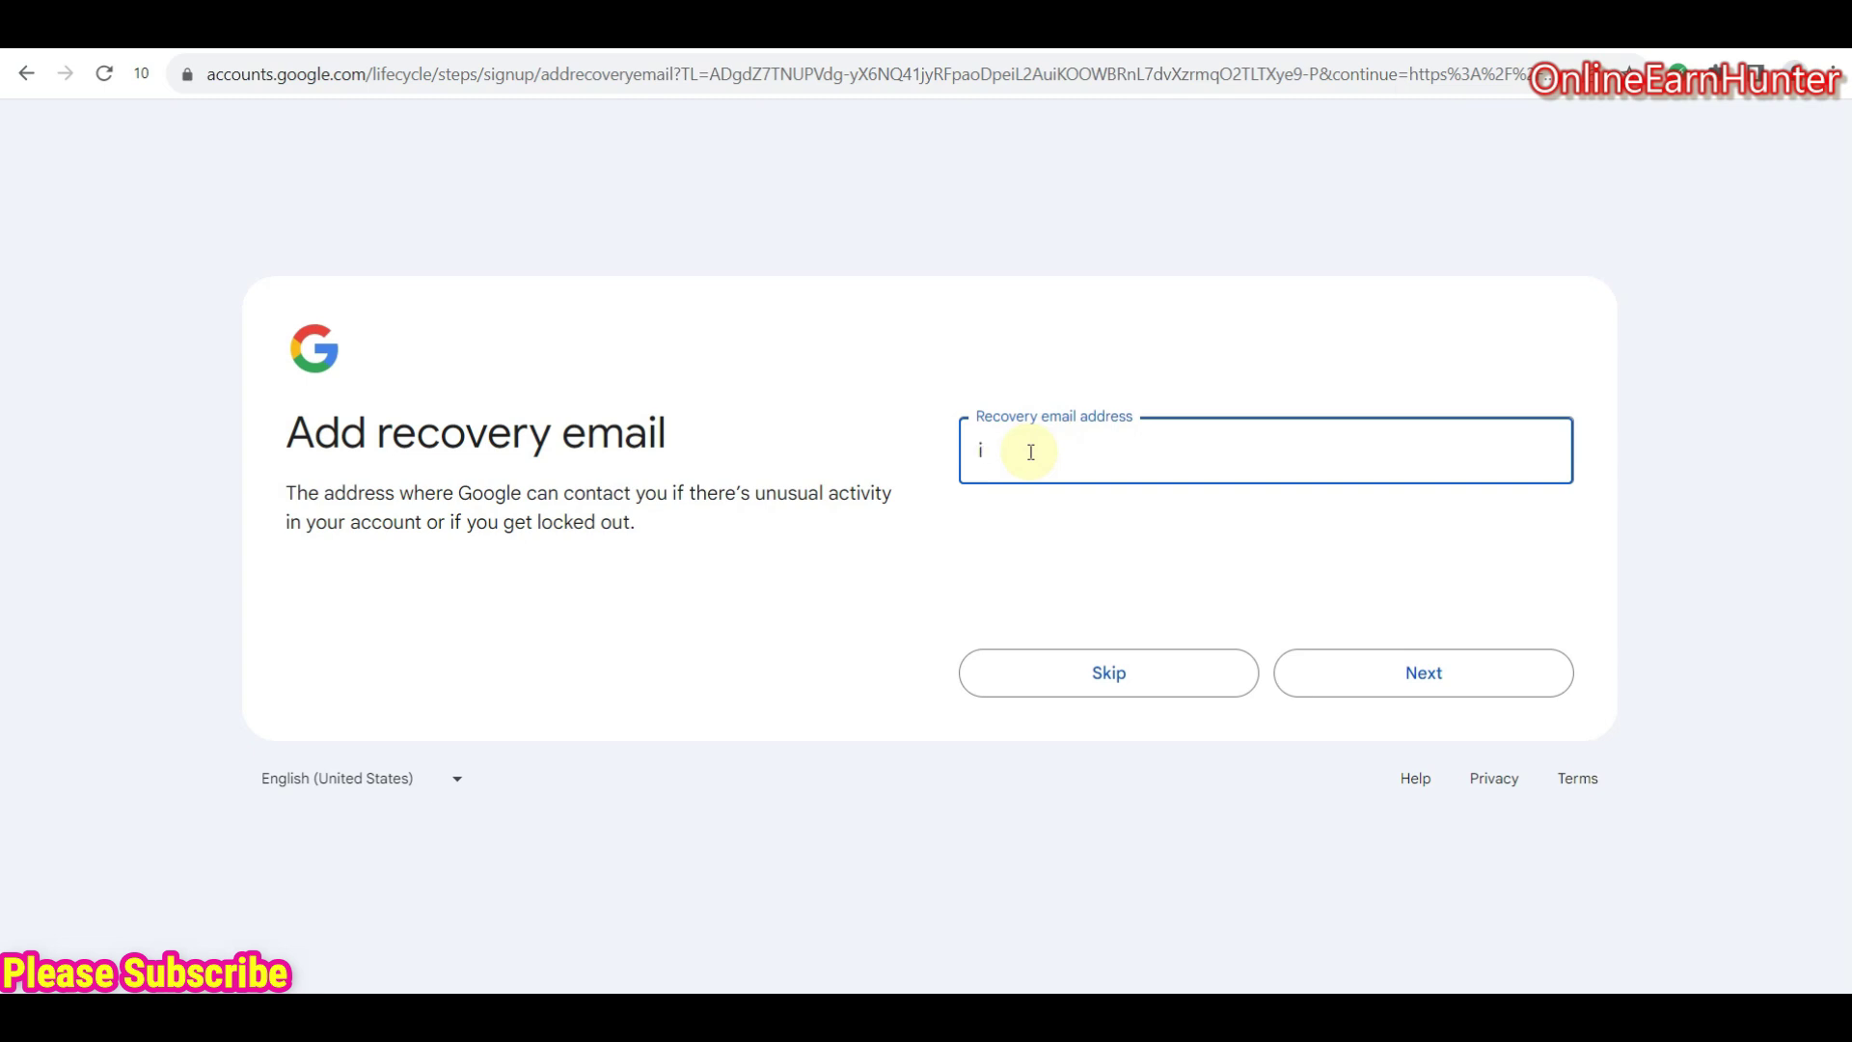
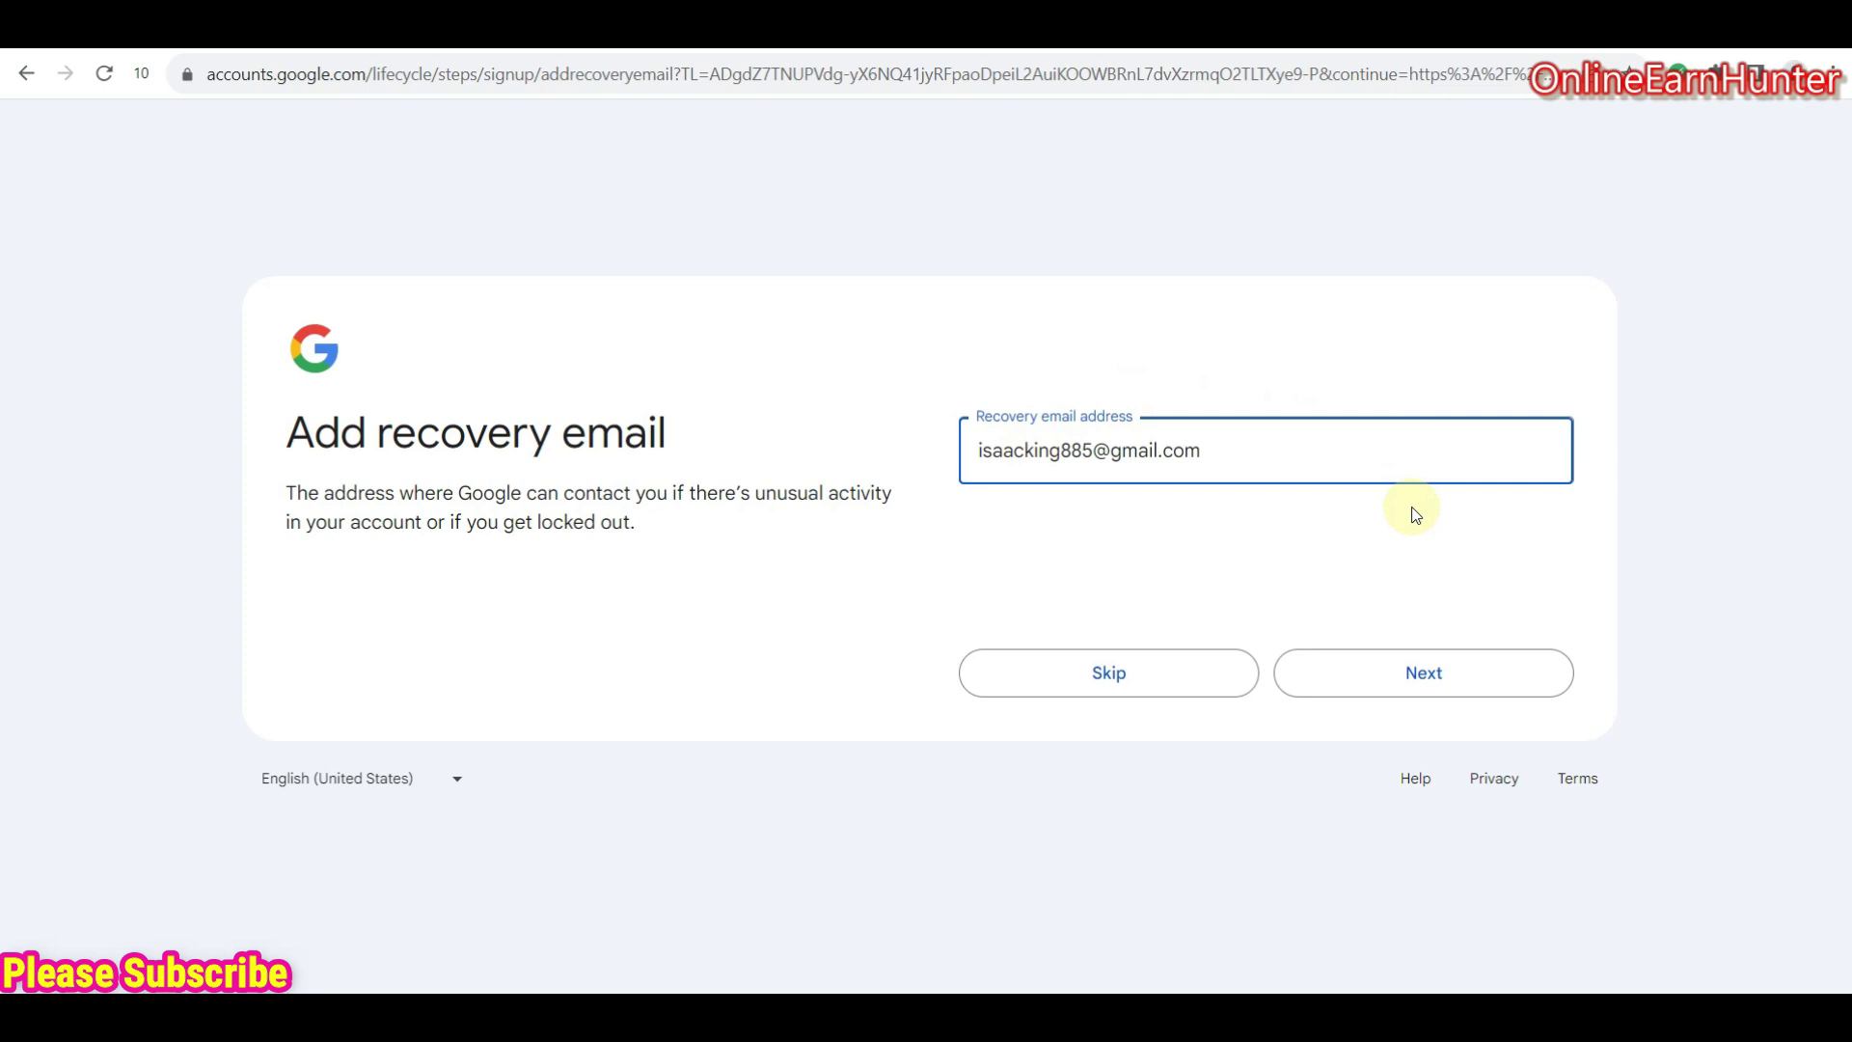
# - Enter a recovery email address and continue to the Review your account info page
pyautogui.click(1427, 685)
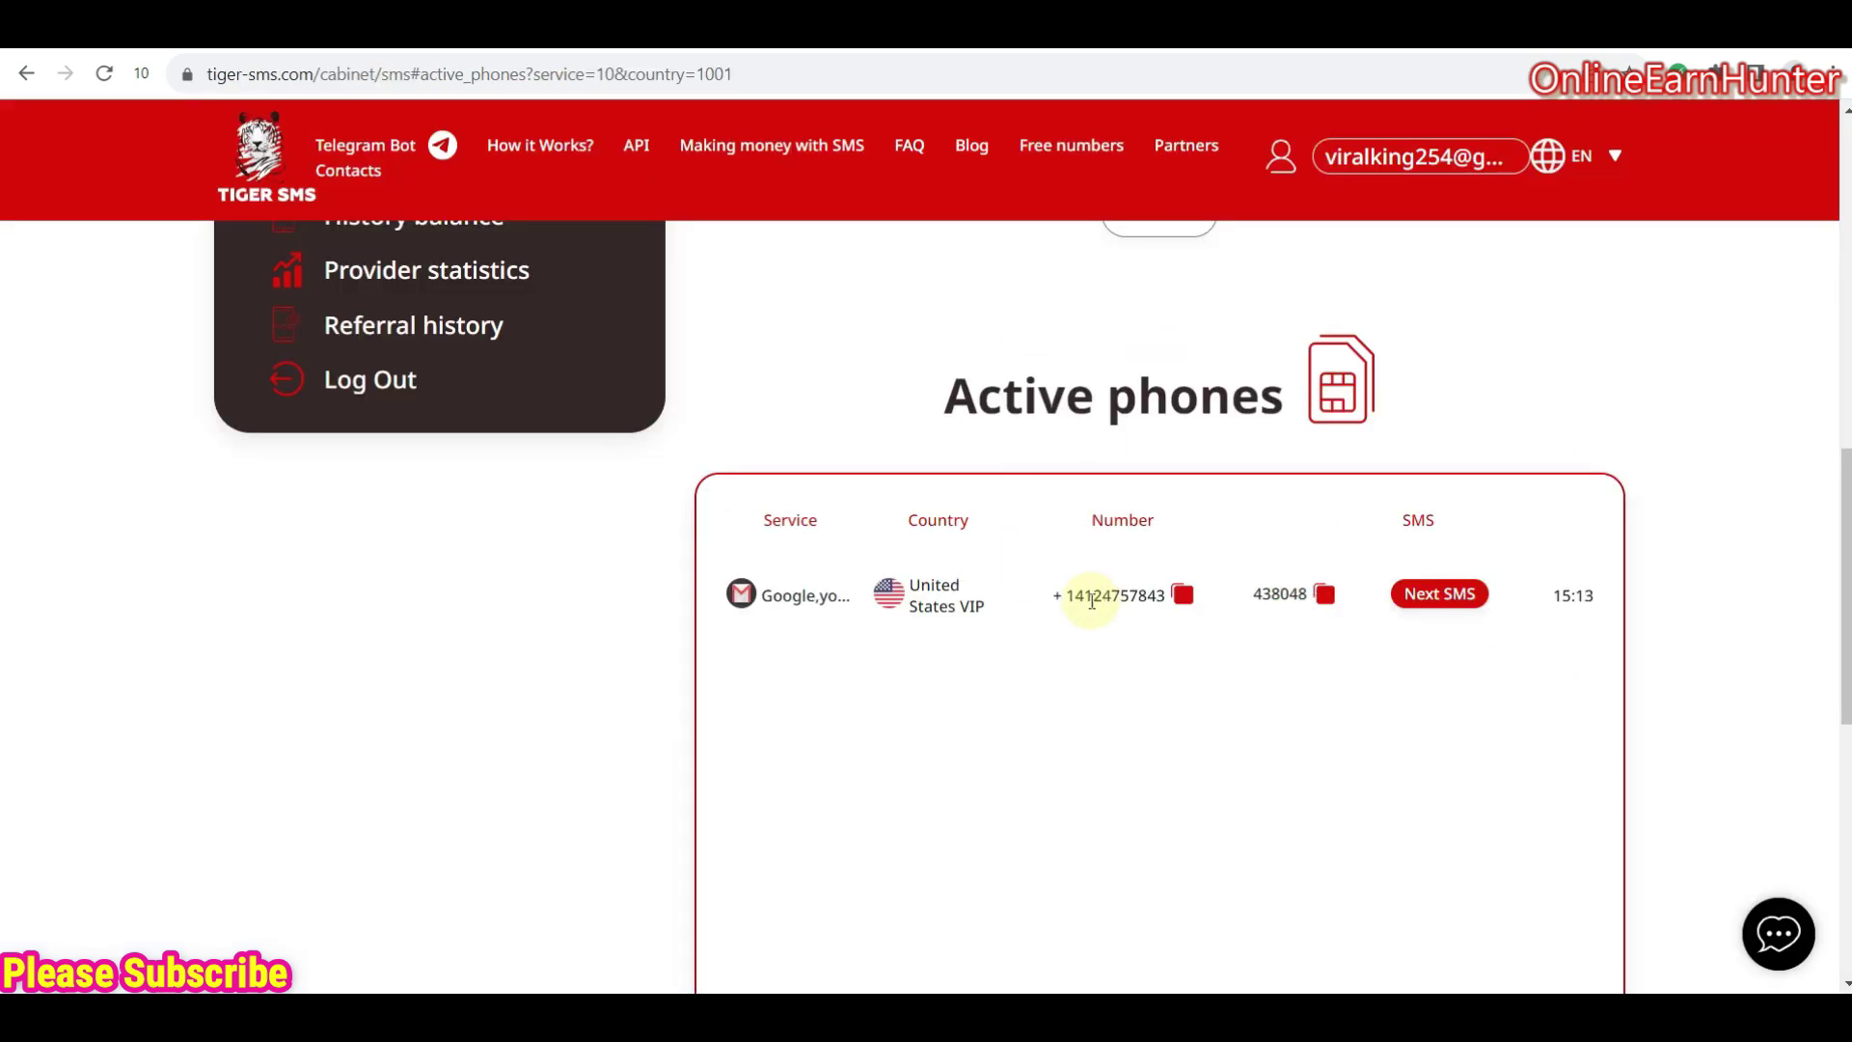
pyautogui.moveTo(1083, 595); pyautogui.dragTo(1161, 598)
pyautogui.click(1399, 37)
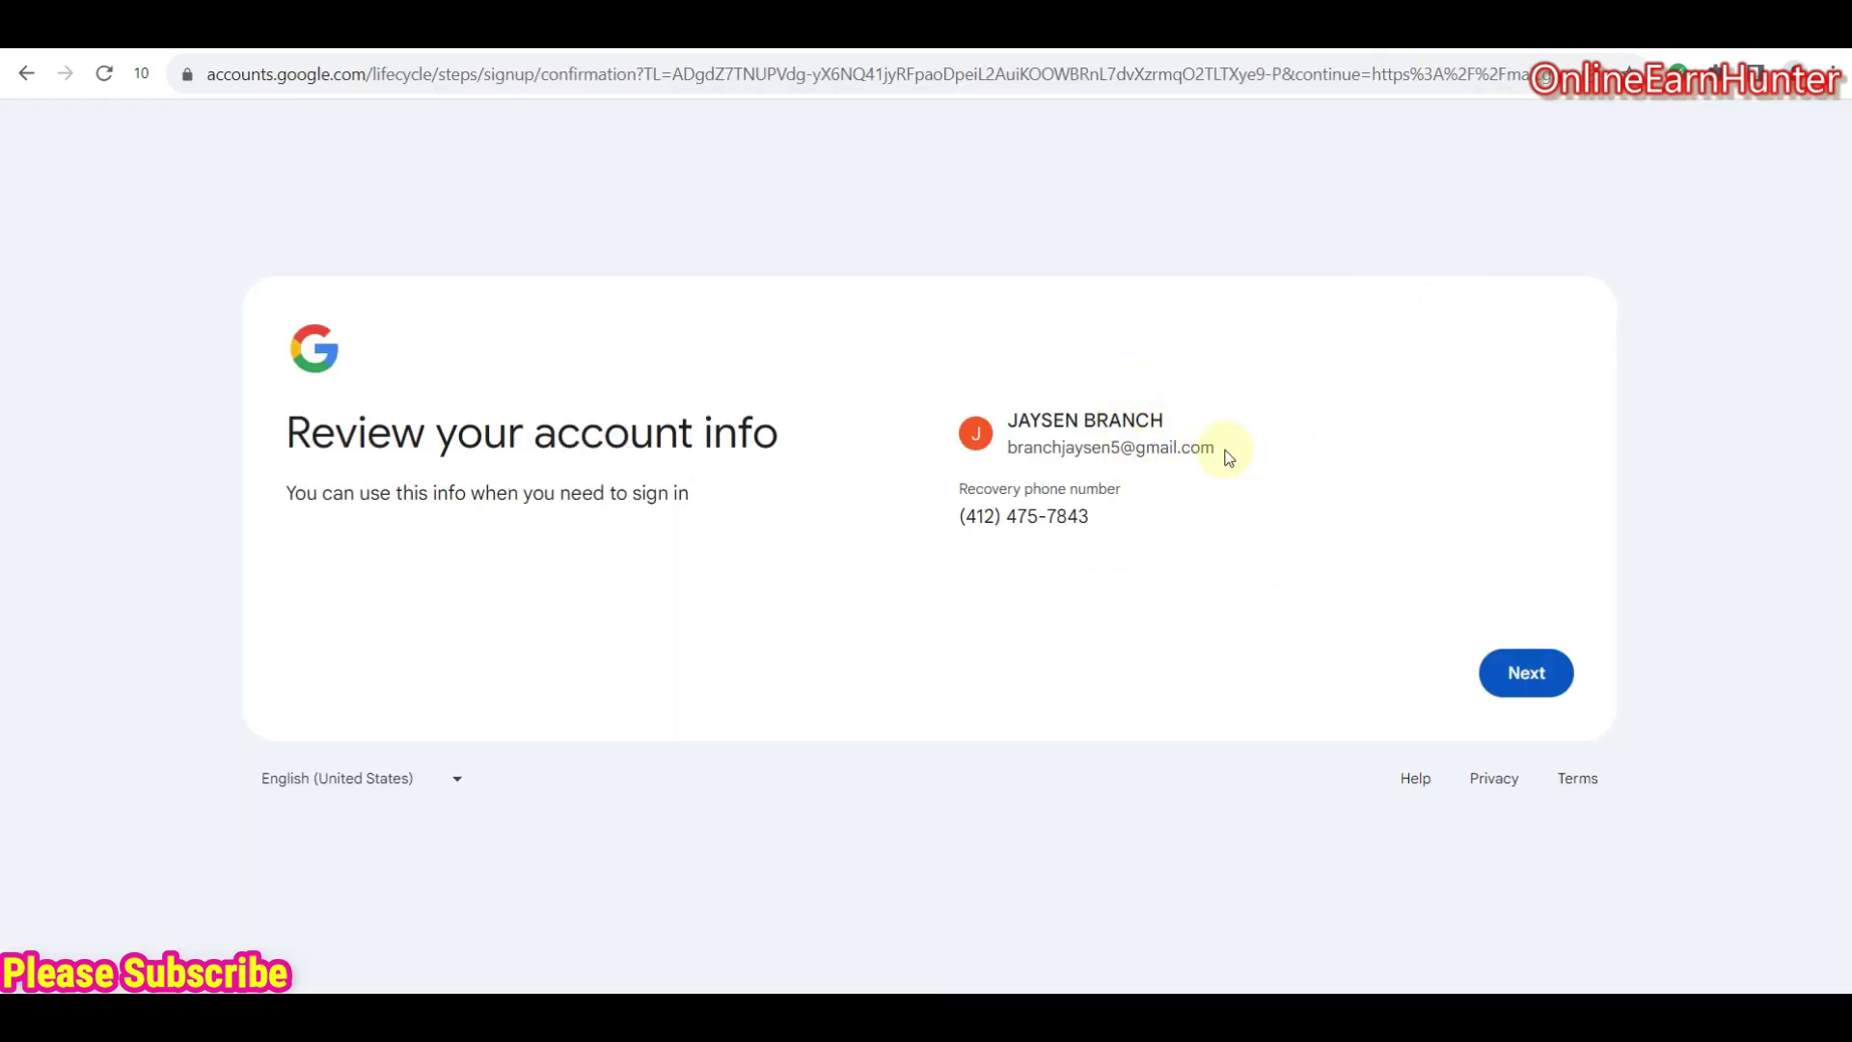
# - Copy the new Gmail address shown on the account review page
pyautogui.moveTo(1225, 451); pyautogui.dragTo(1006, 449)
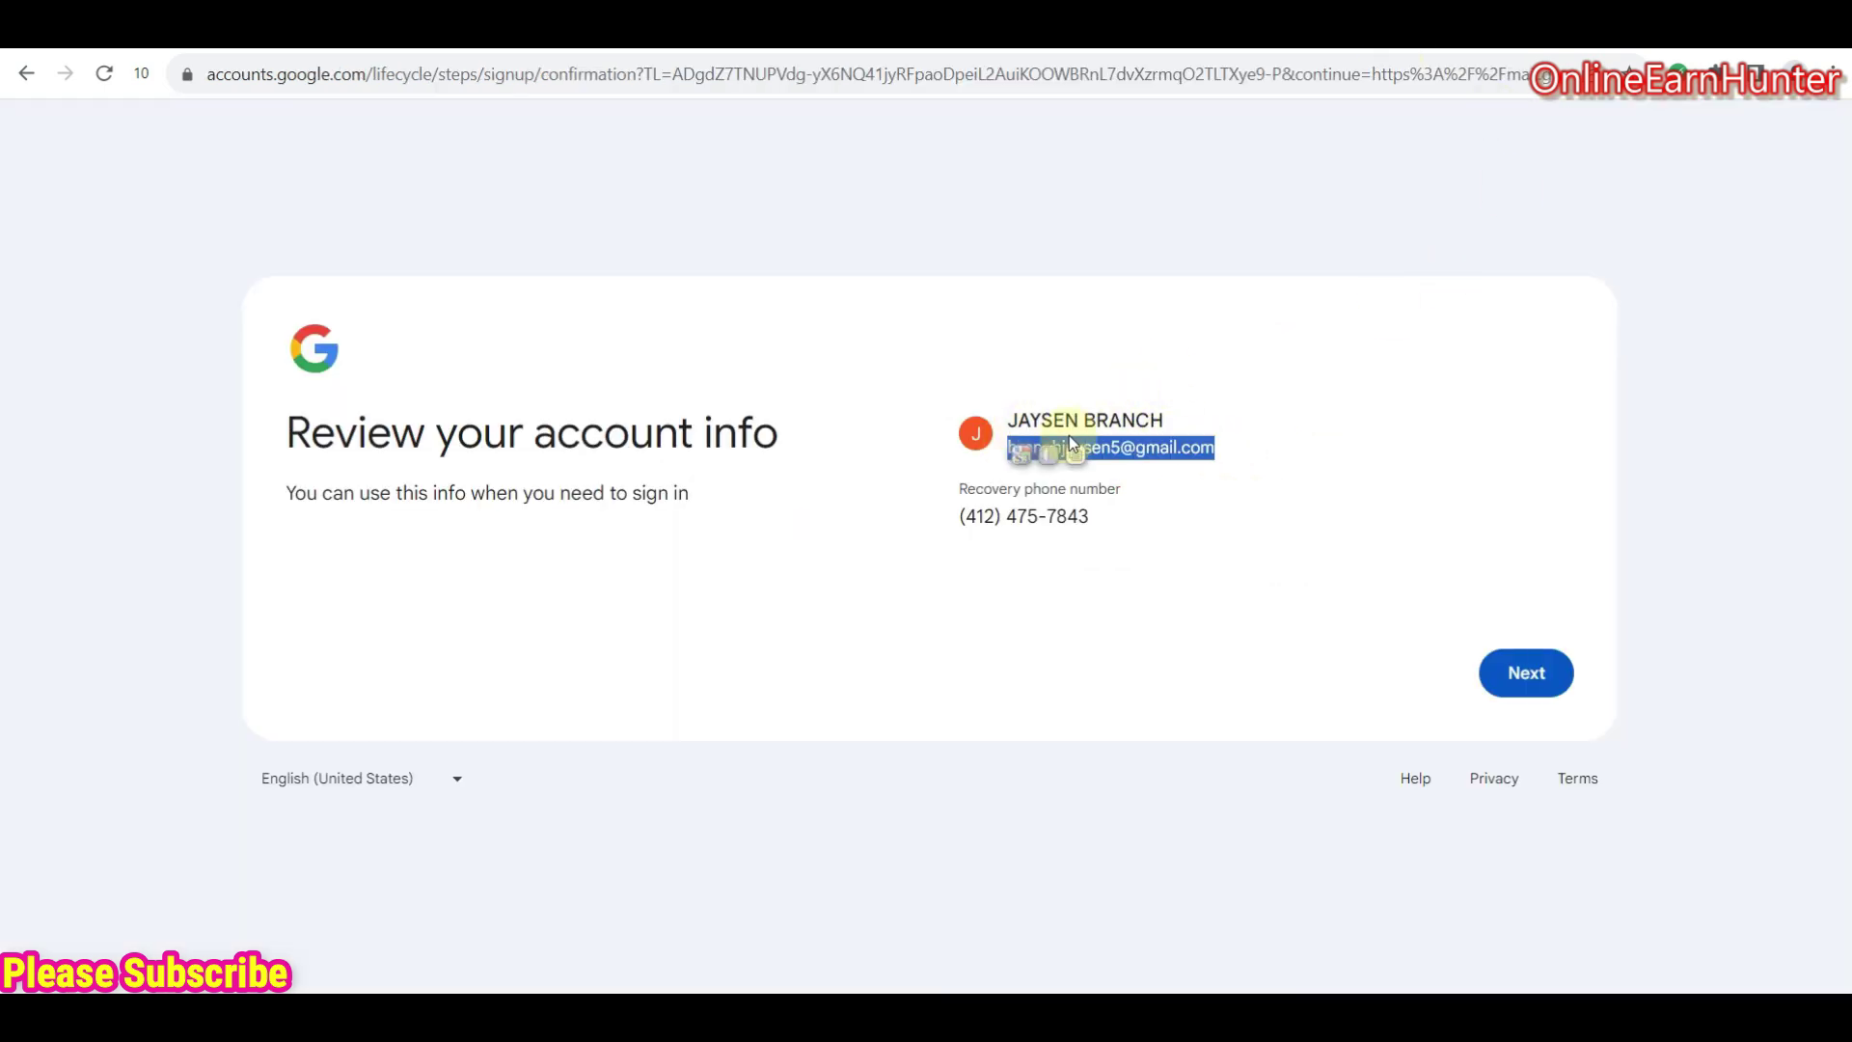
pyautogui.rightClick(1114, 446)
pyautogui.click(1191, 468)
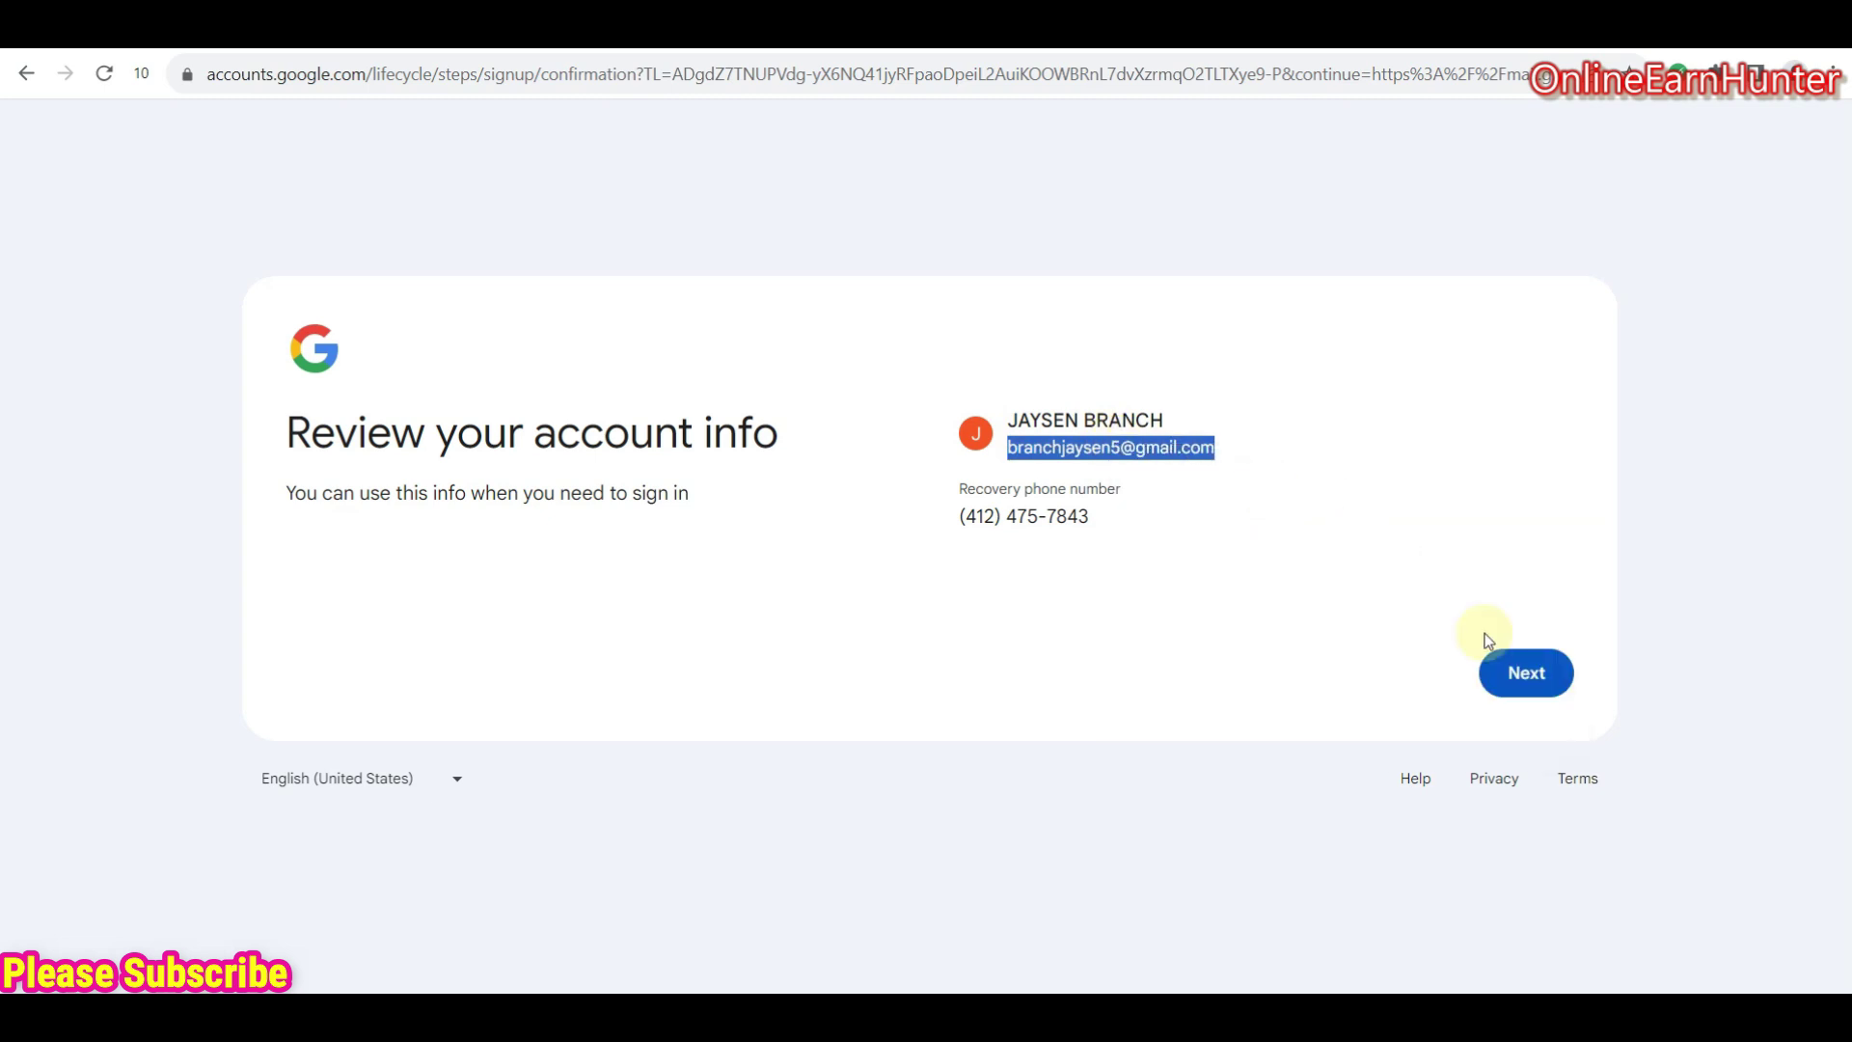
# - Accept the privacy terms and confirm personalization to finish creating the account
pyautogui.click(1521, 672)
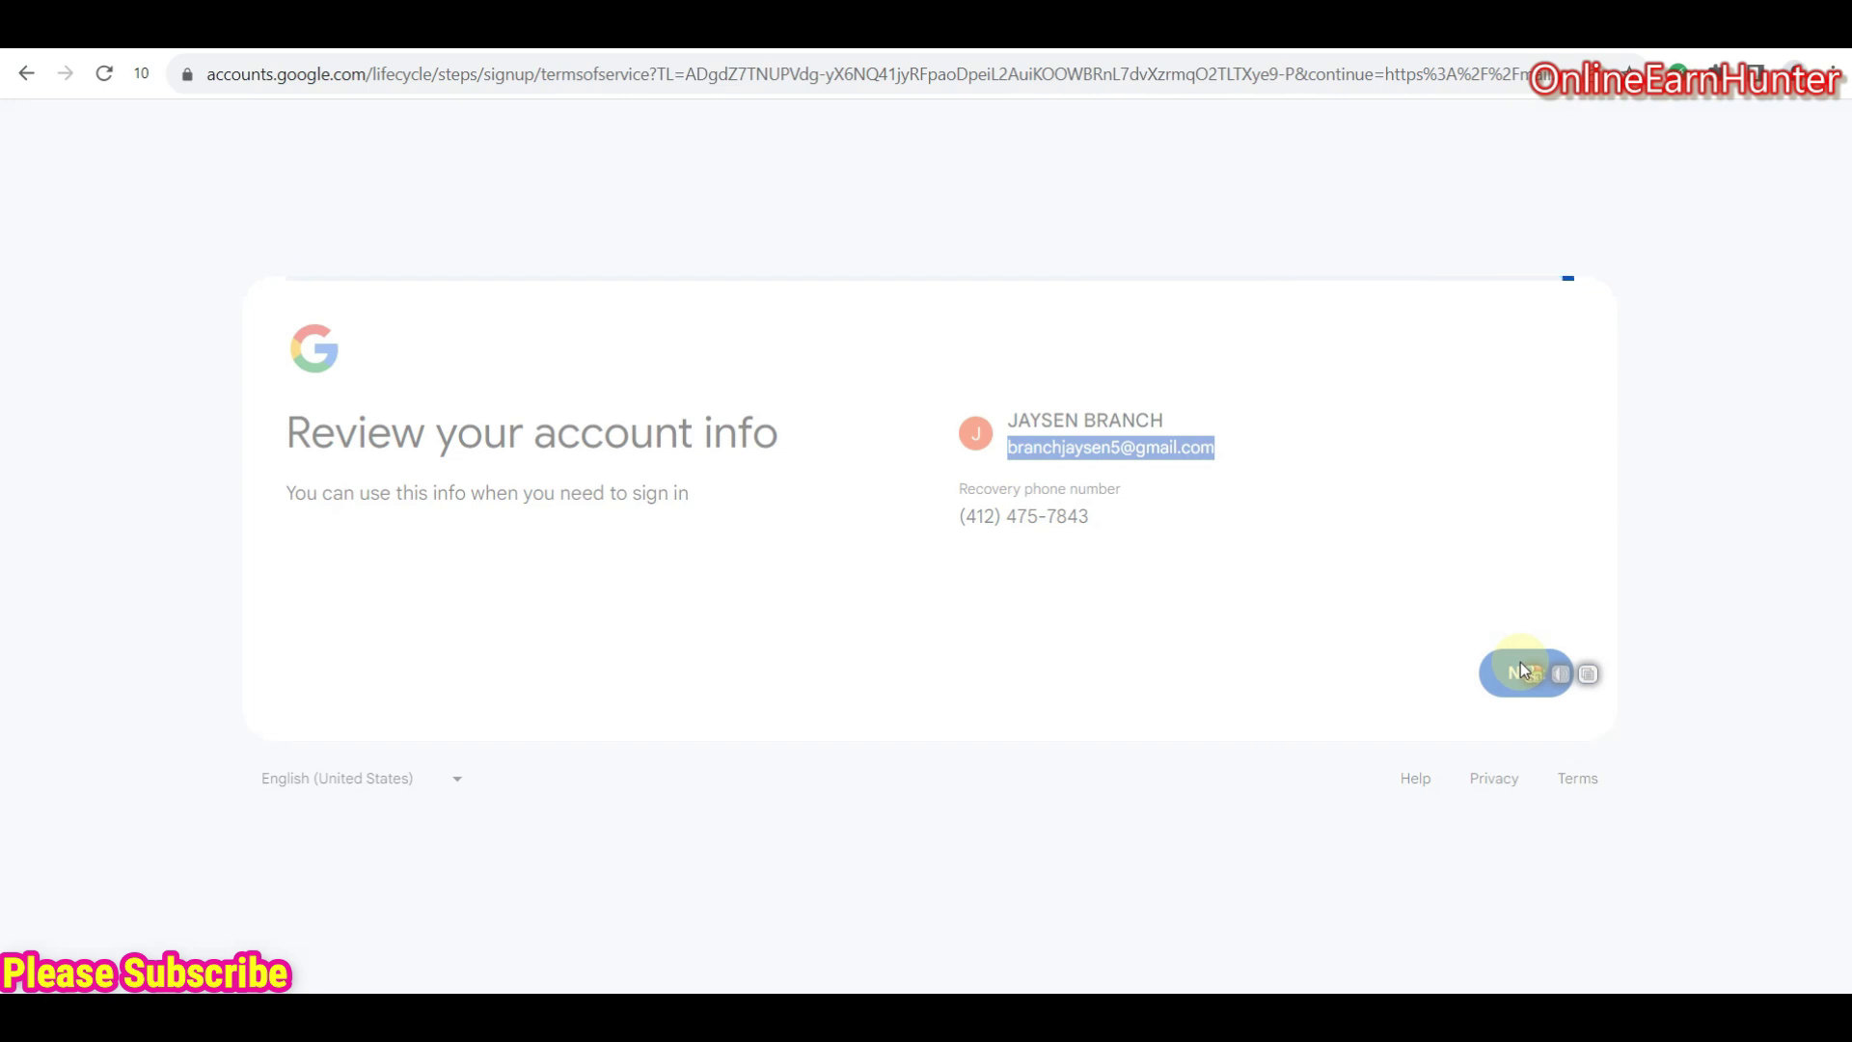
pyautogui.scroll(-15, 1641, 843)
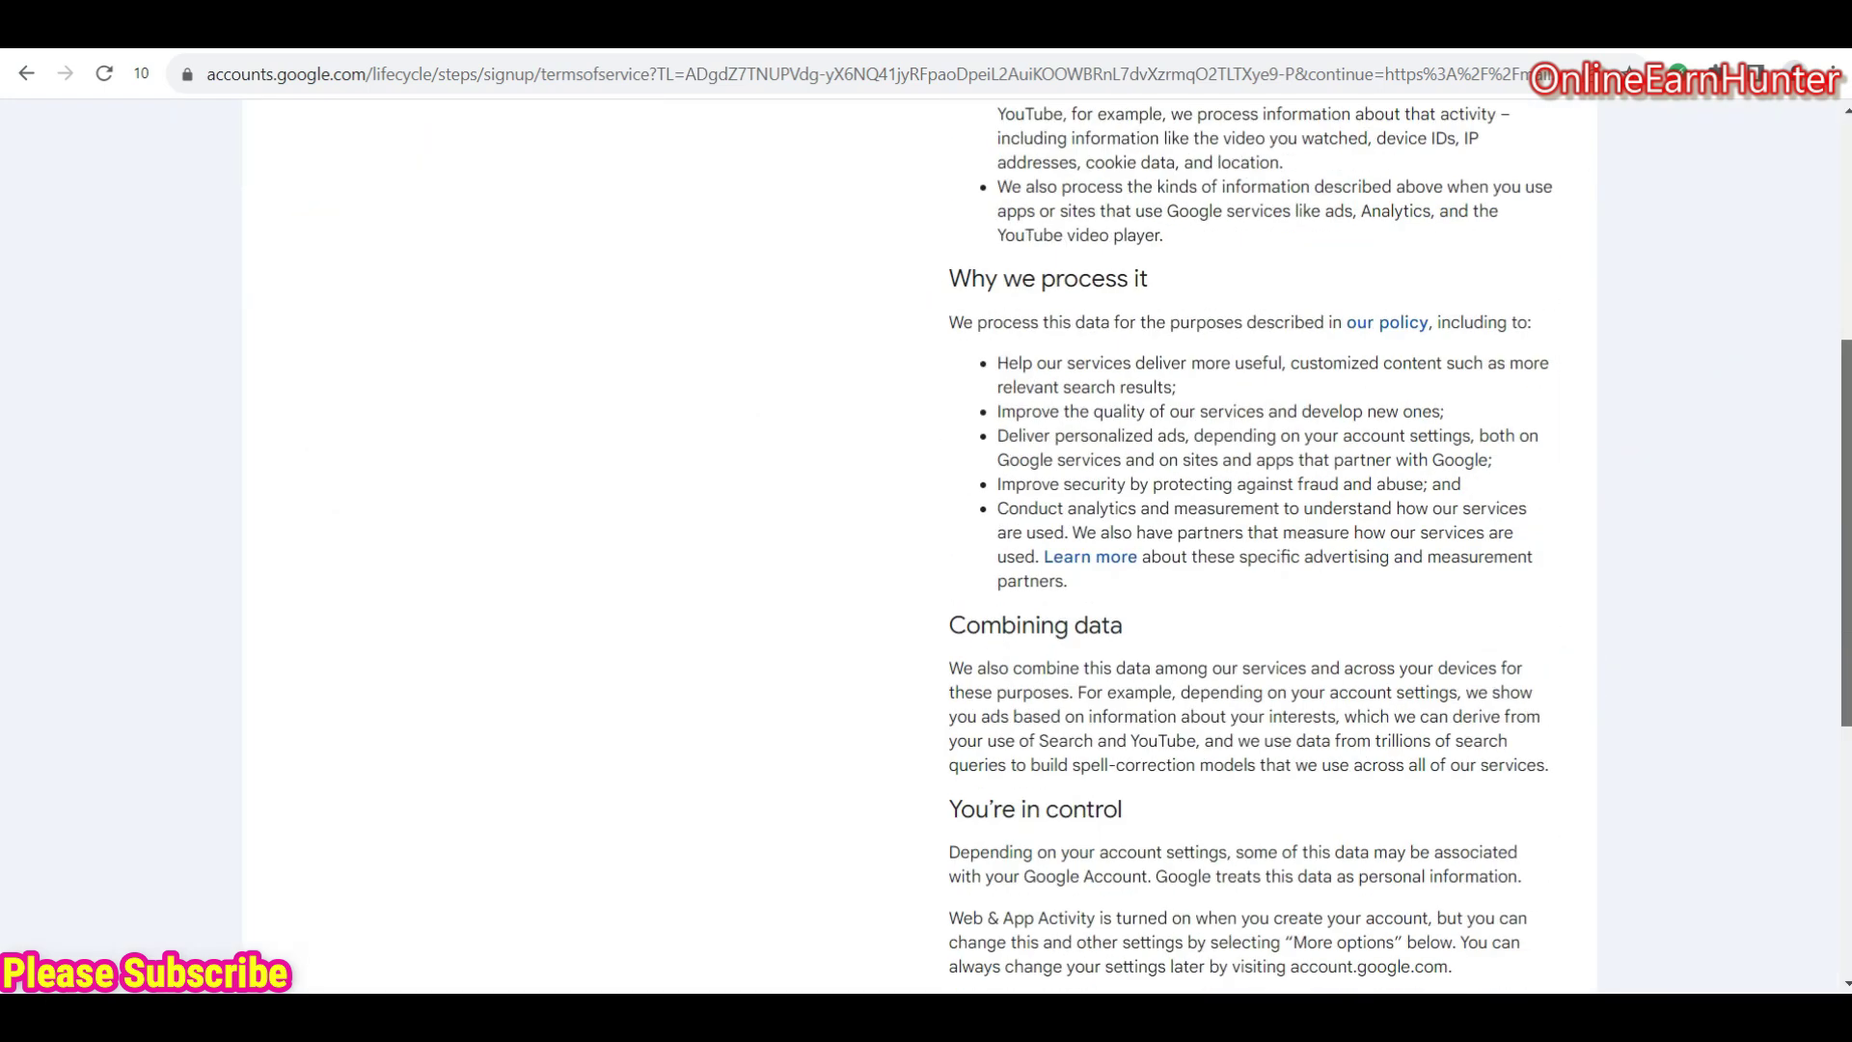
pyautogui.click(1509, 802)
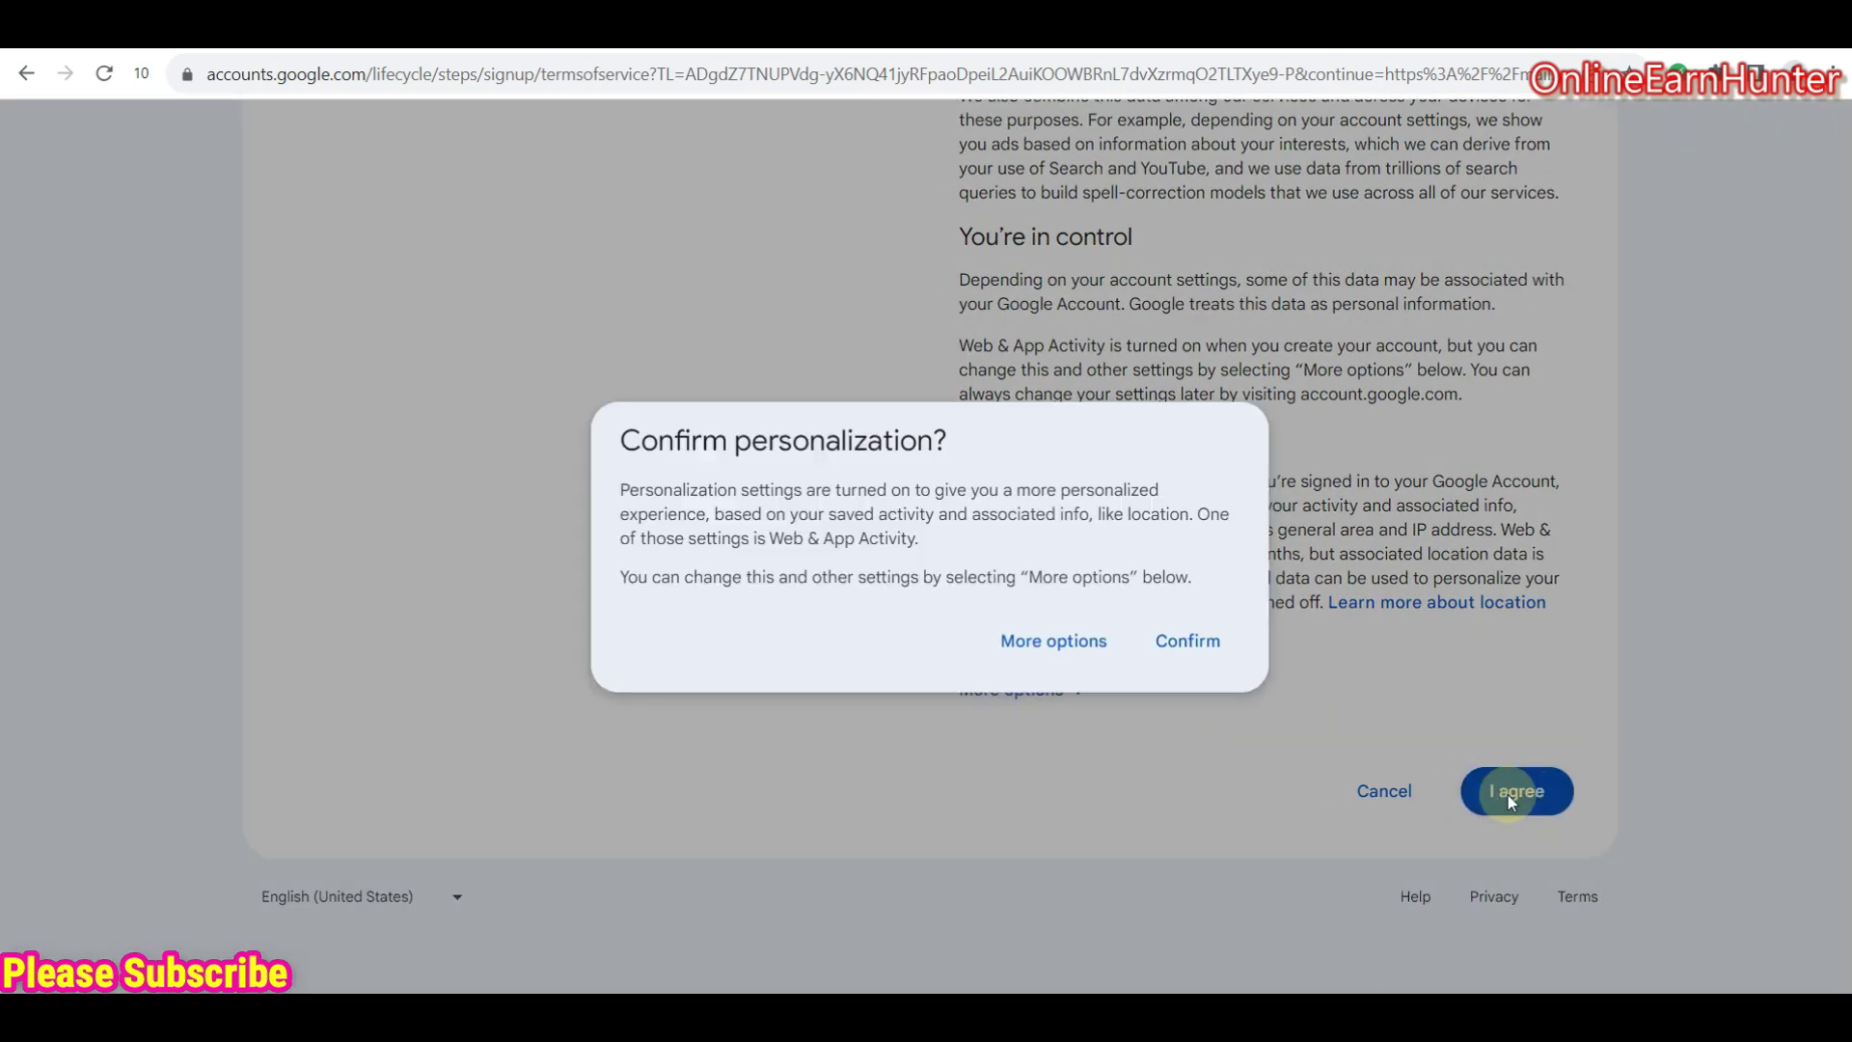
pyautogui.click(1175, 642)
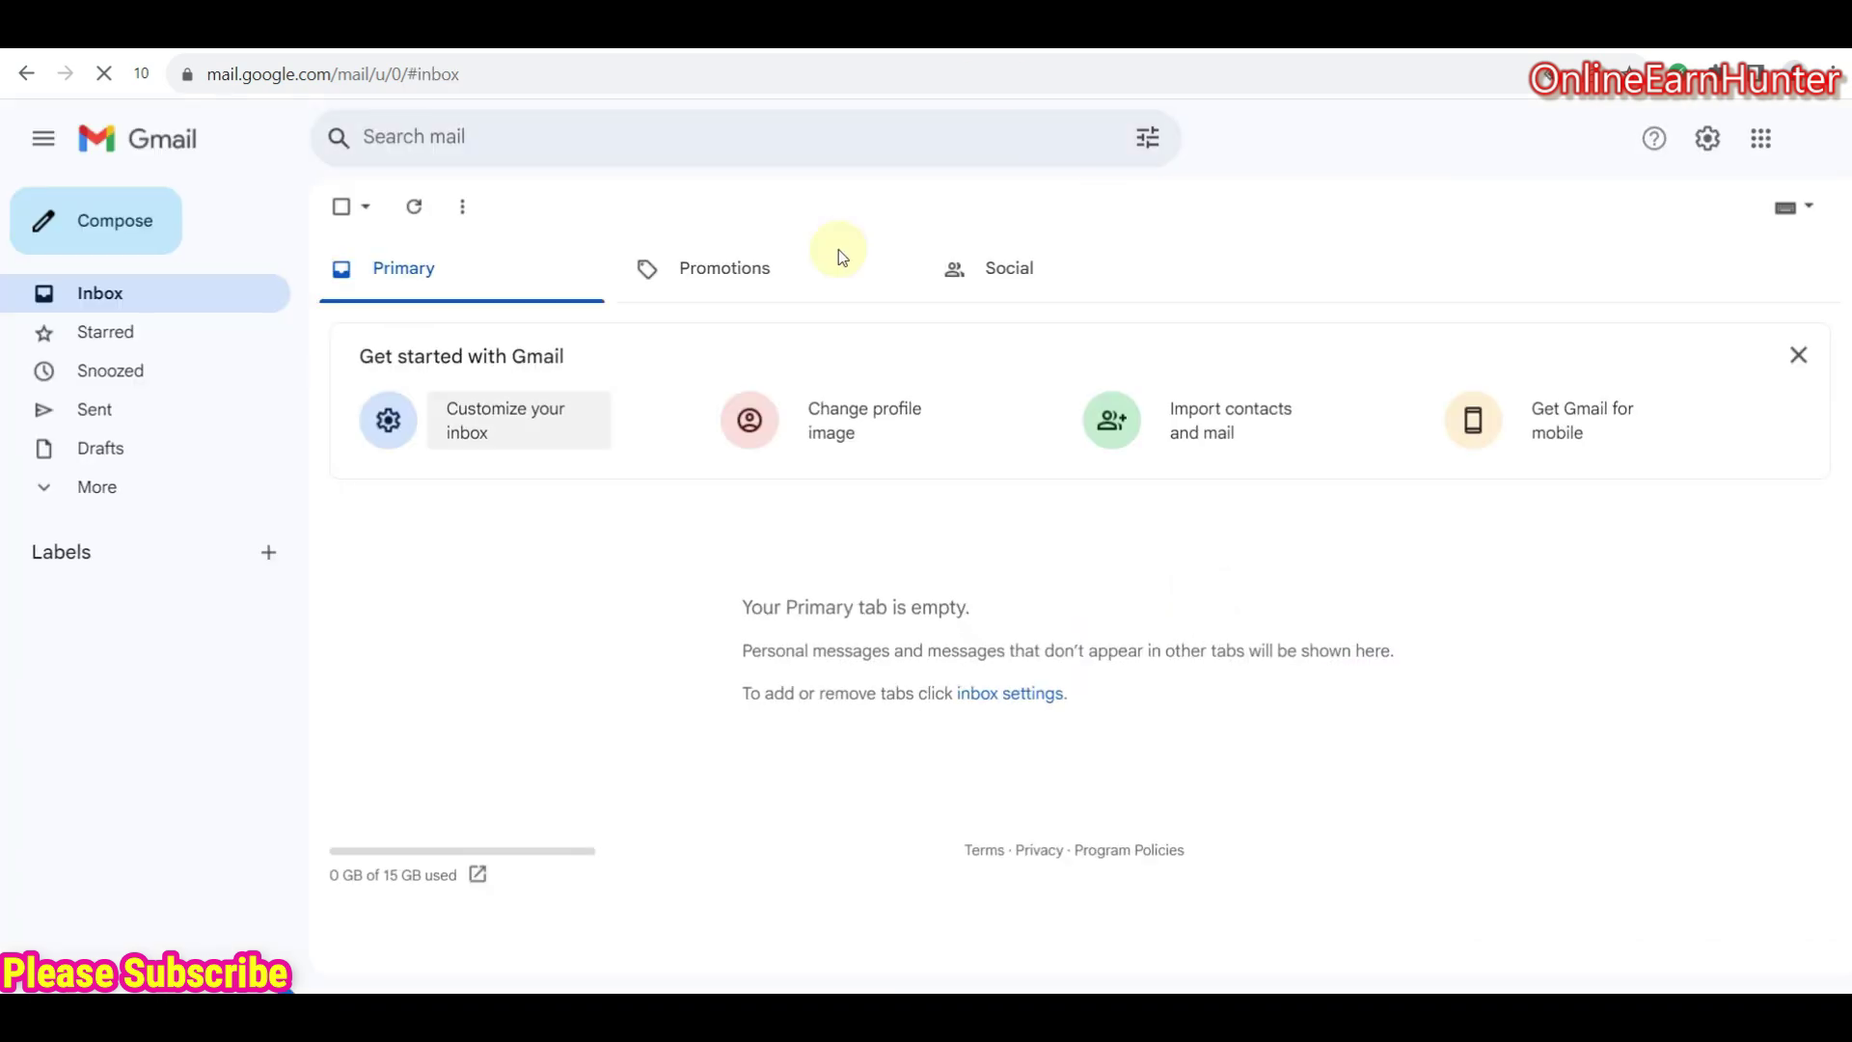
# - View the new account's profile panel, close it, and return to the Tiger SMS Active phones page
pyautogui.click(1821, 139)
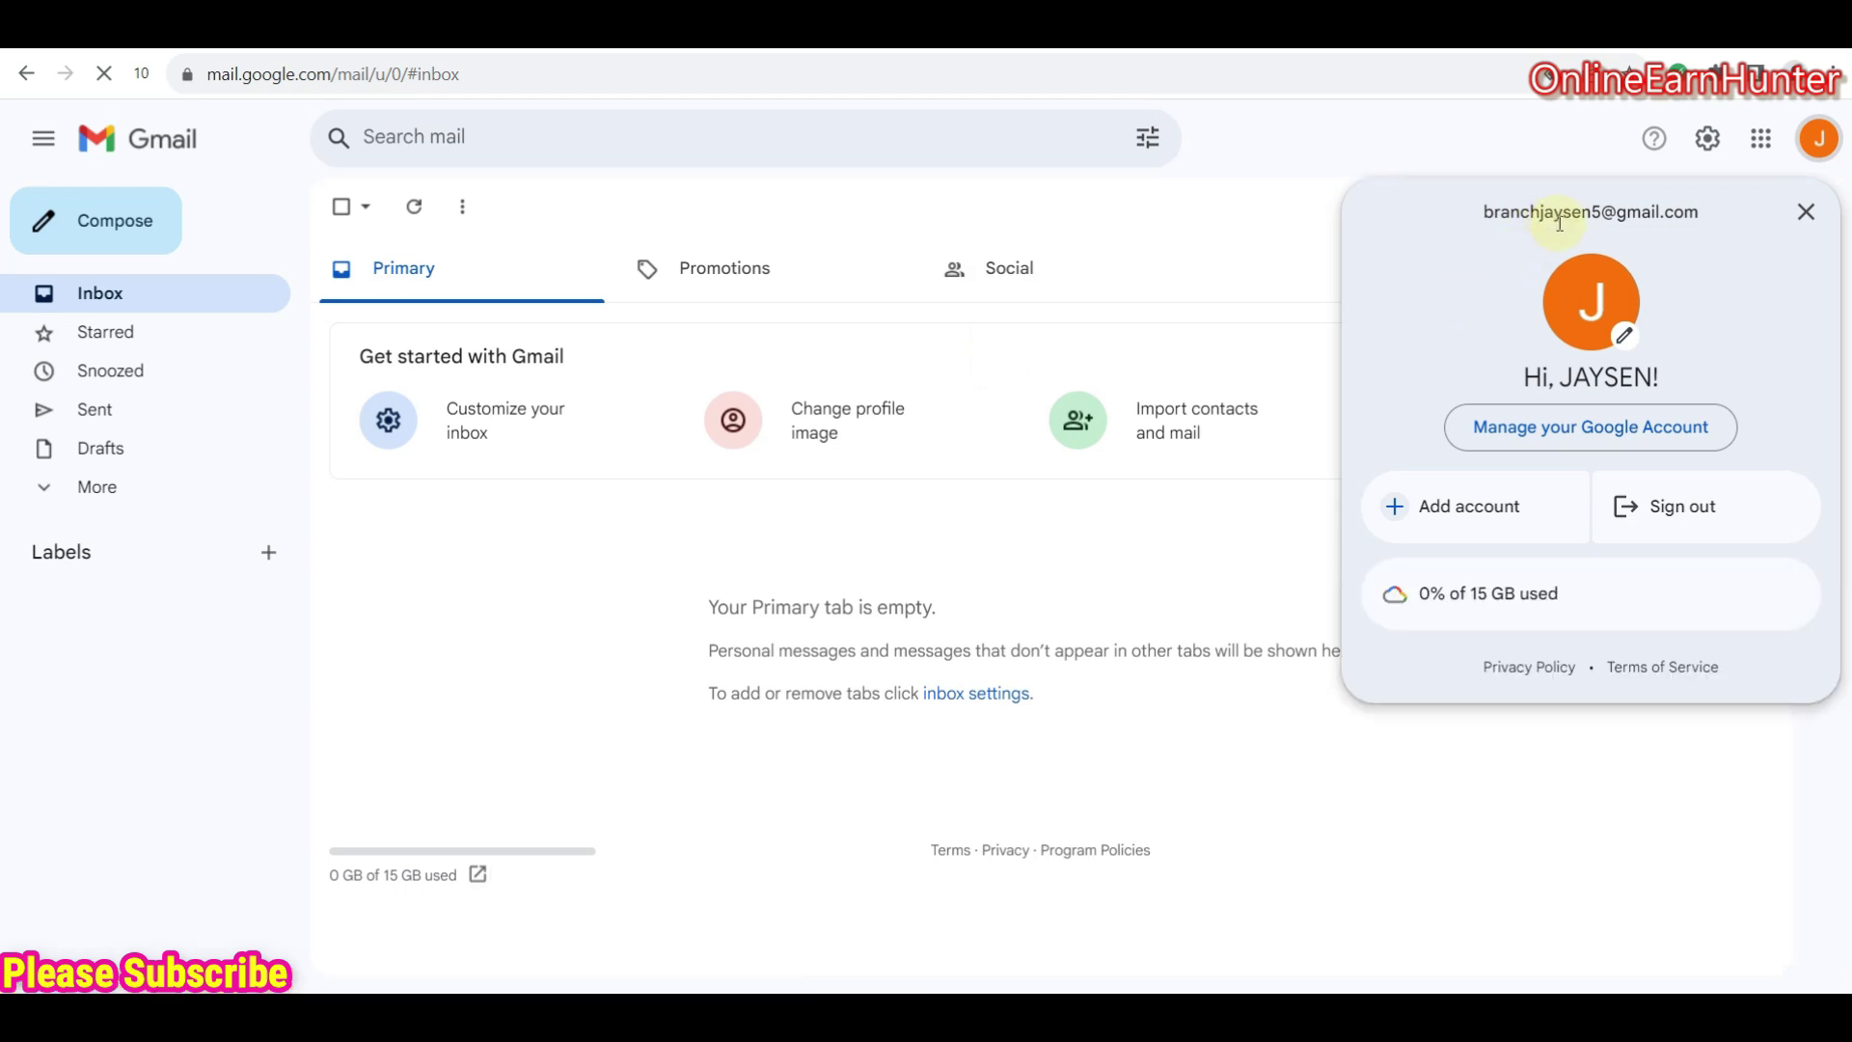
pyautogui.click(1292, 166)
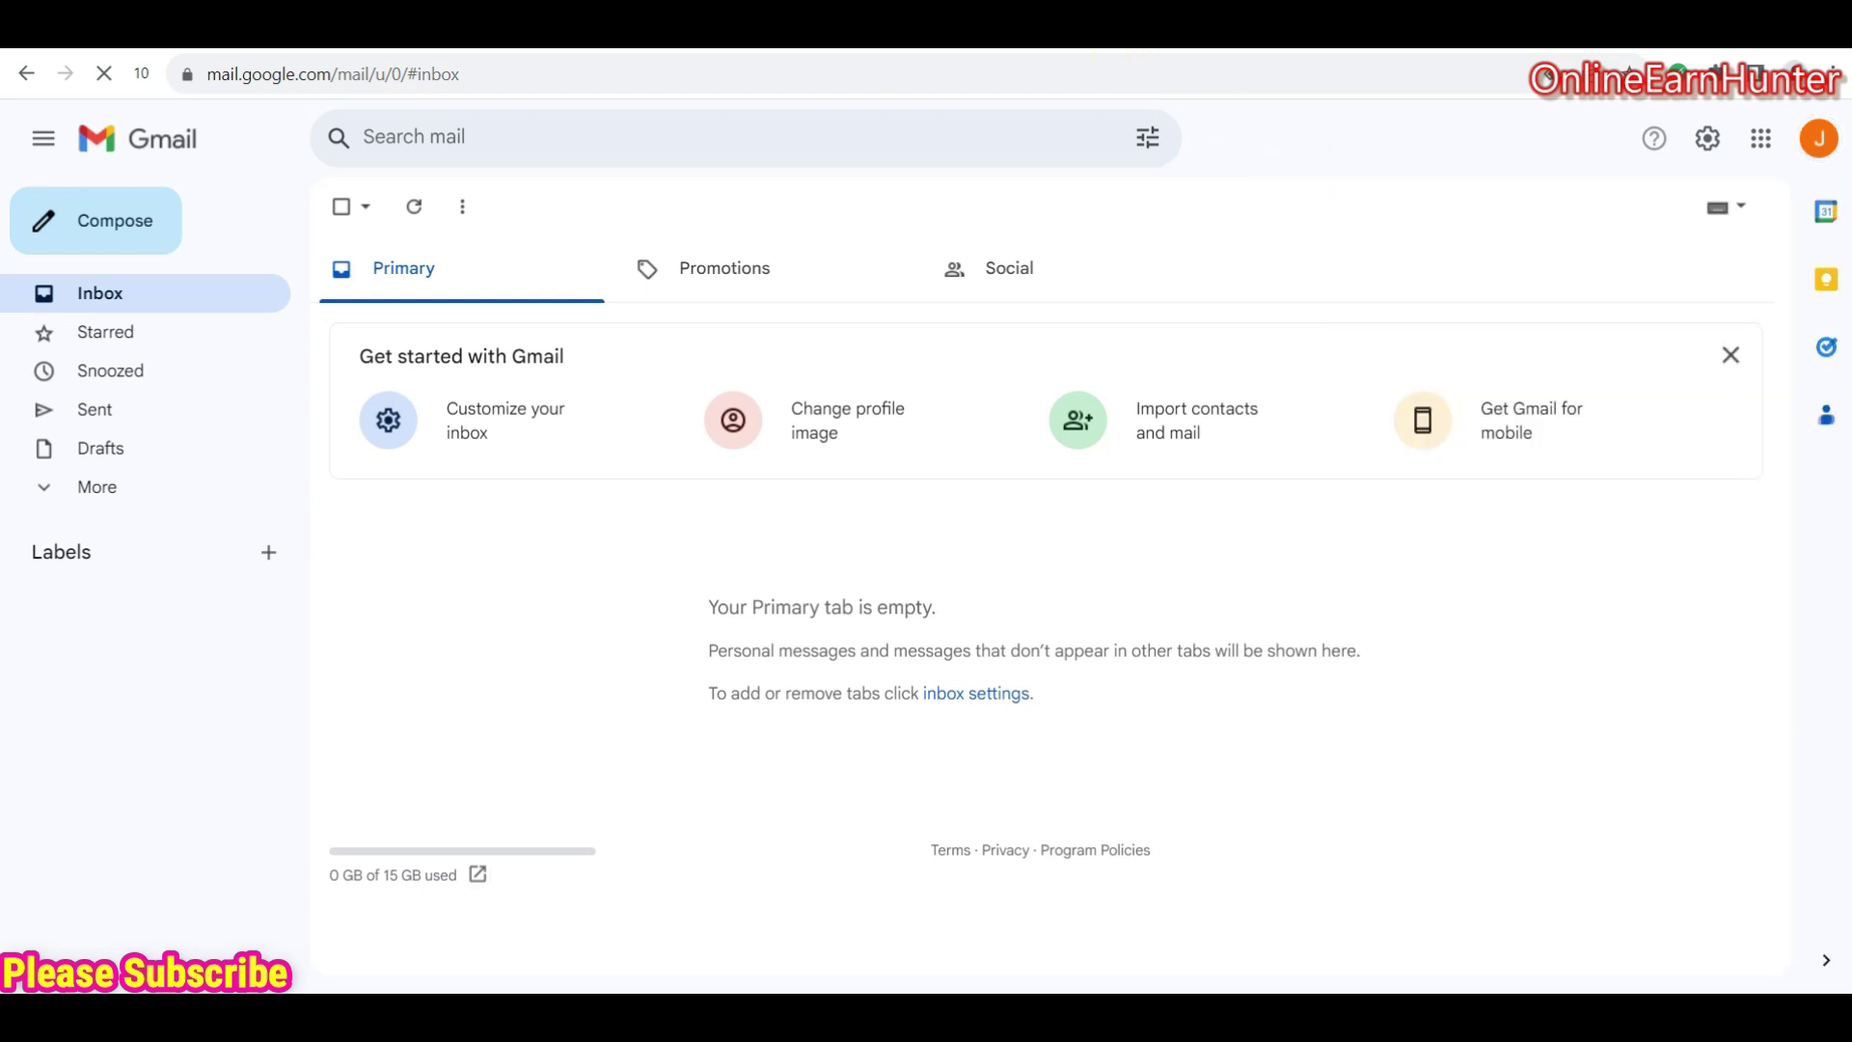
pyautogui.click(868, 24)
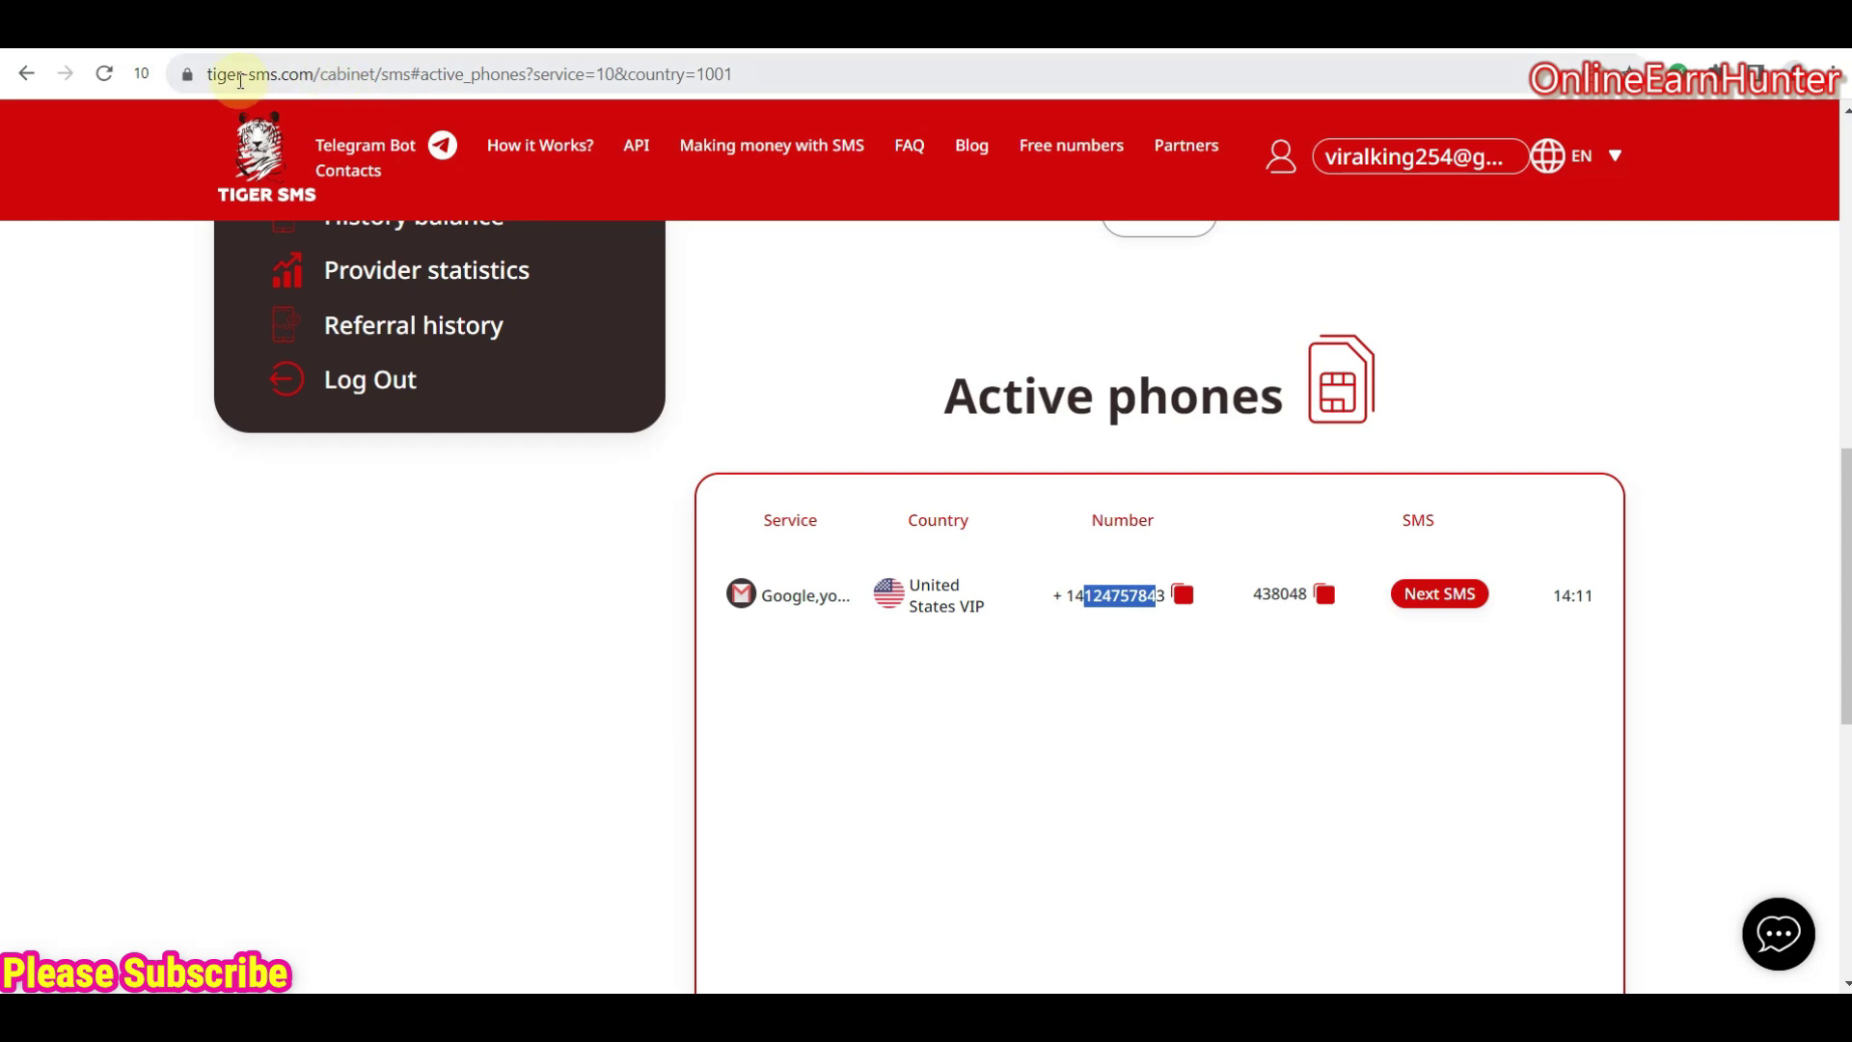
# - Clear the phone number selection and scroll back to the top of the Tiger SMS page
pyautogui.click(1165, 646)
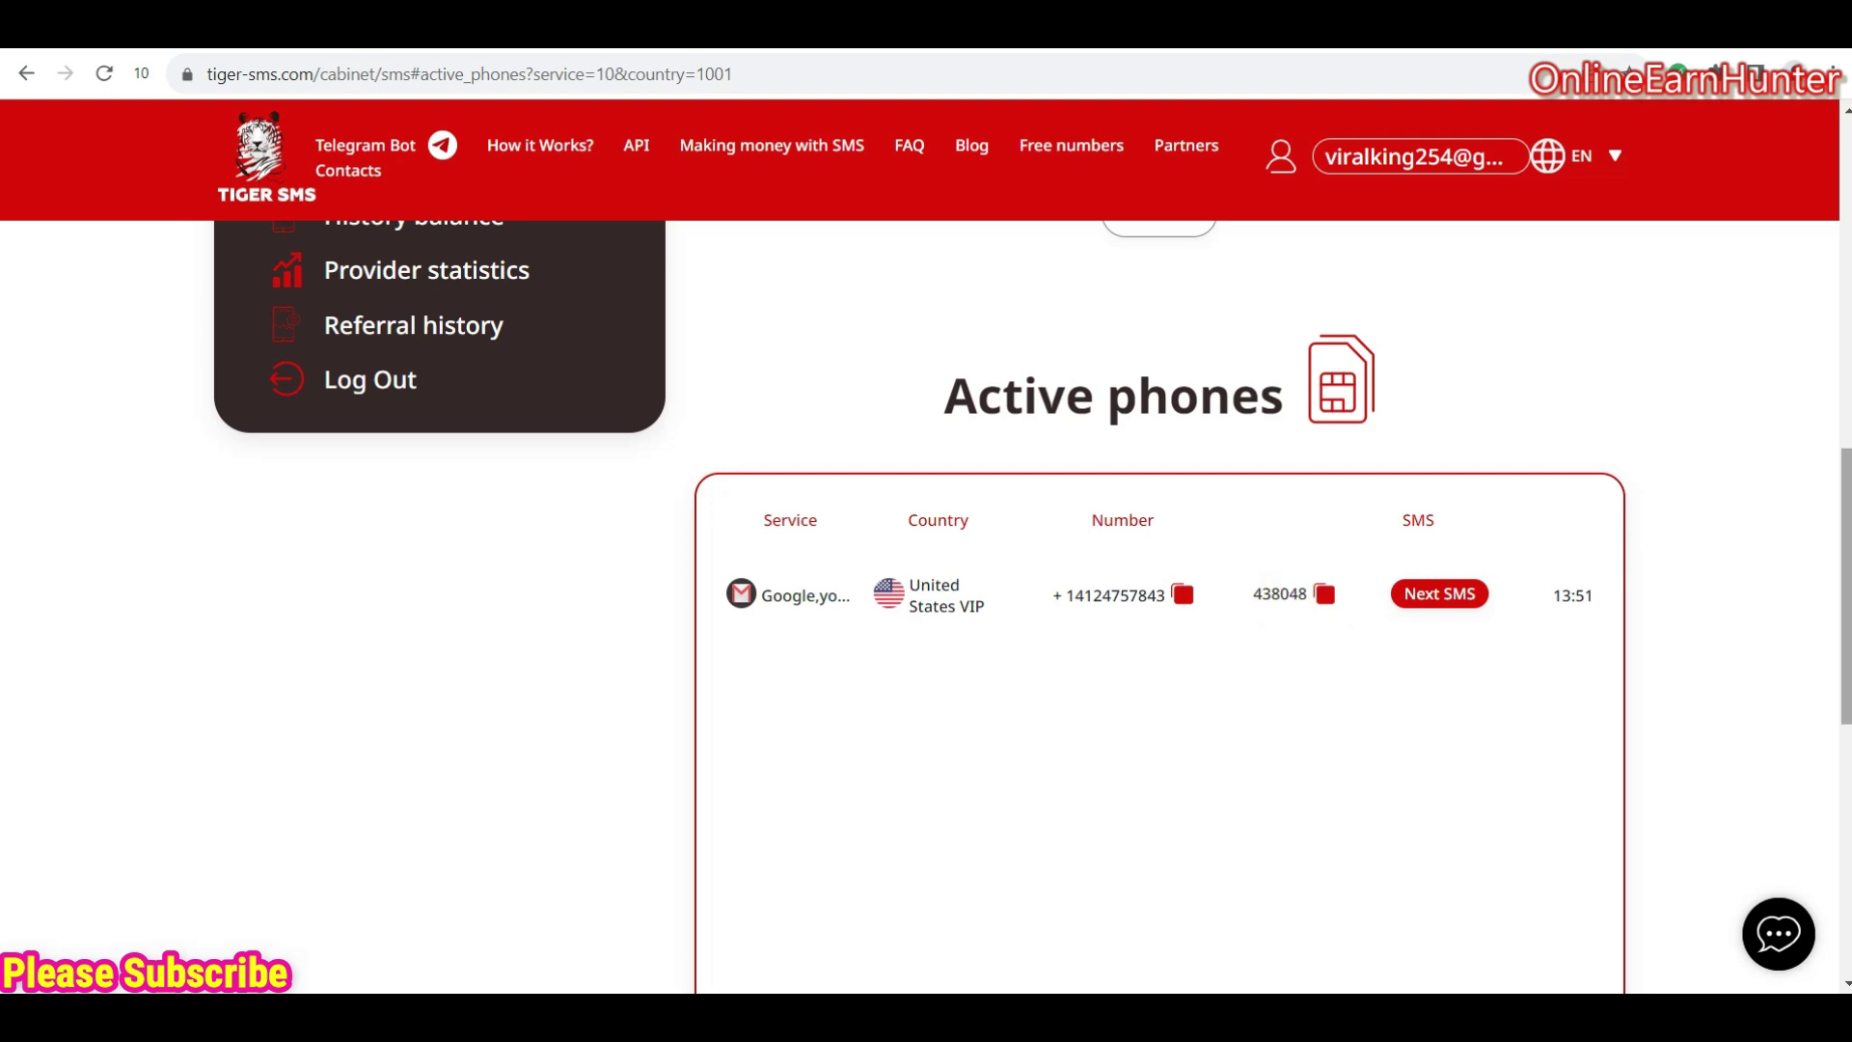
pyautogui.moveTo(1845, 586); pyautogui.dragTo(1845, 257)
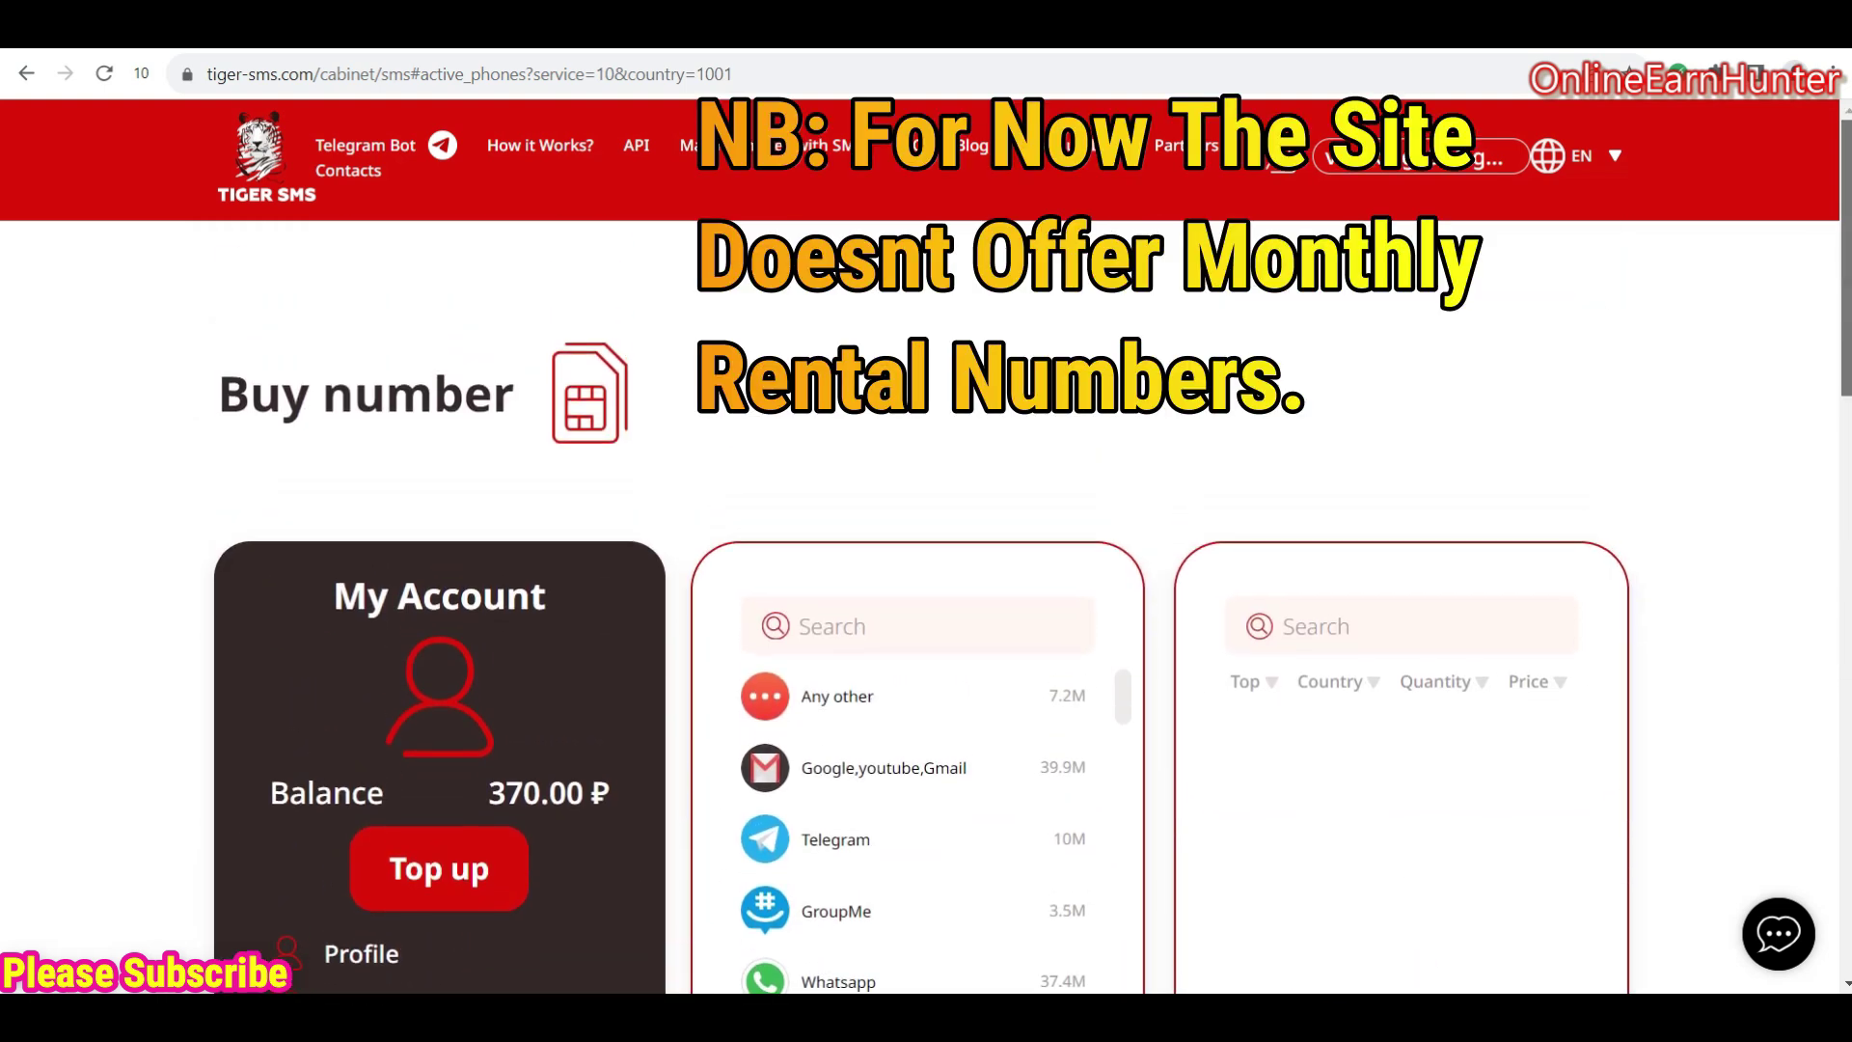
# - Search the services for 'attapoll' and choose Any other
pyautogui.scroll(-2, 953, 525)
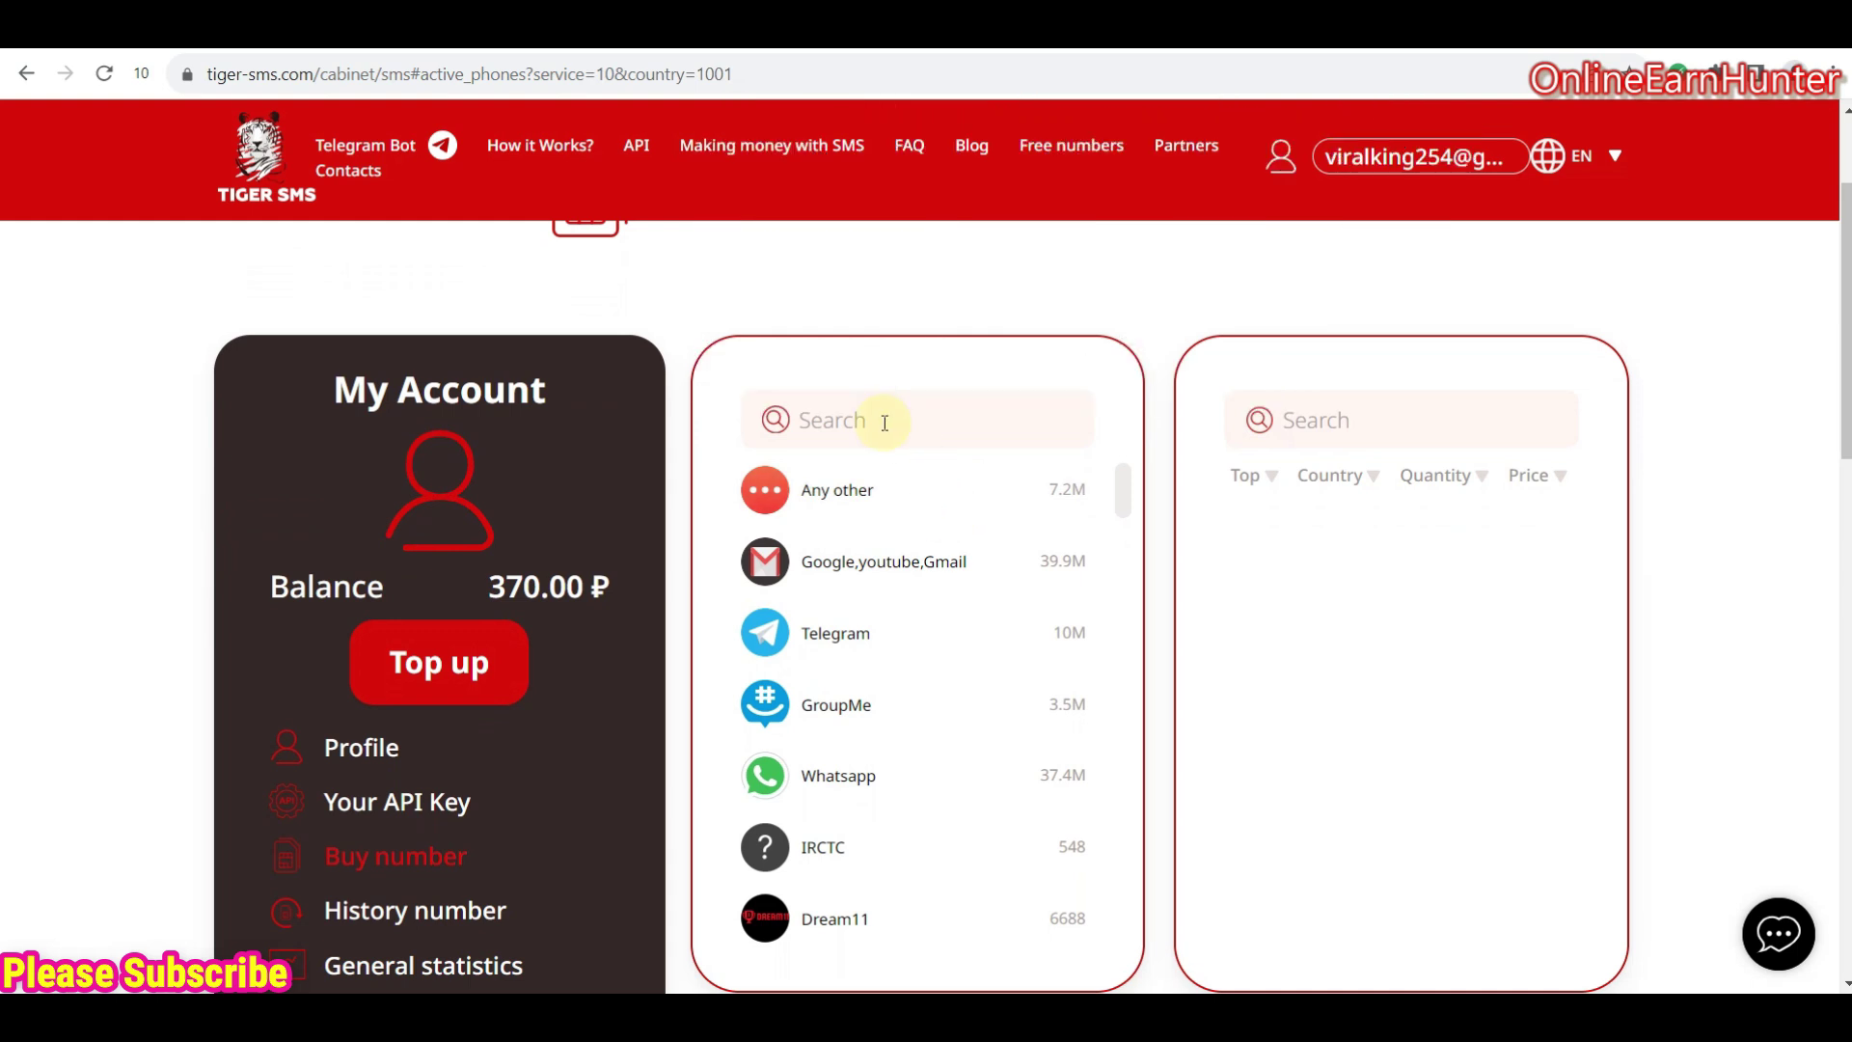
pyautogui.click(849, 407)
pyautogui.write('attapoll')
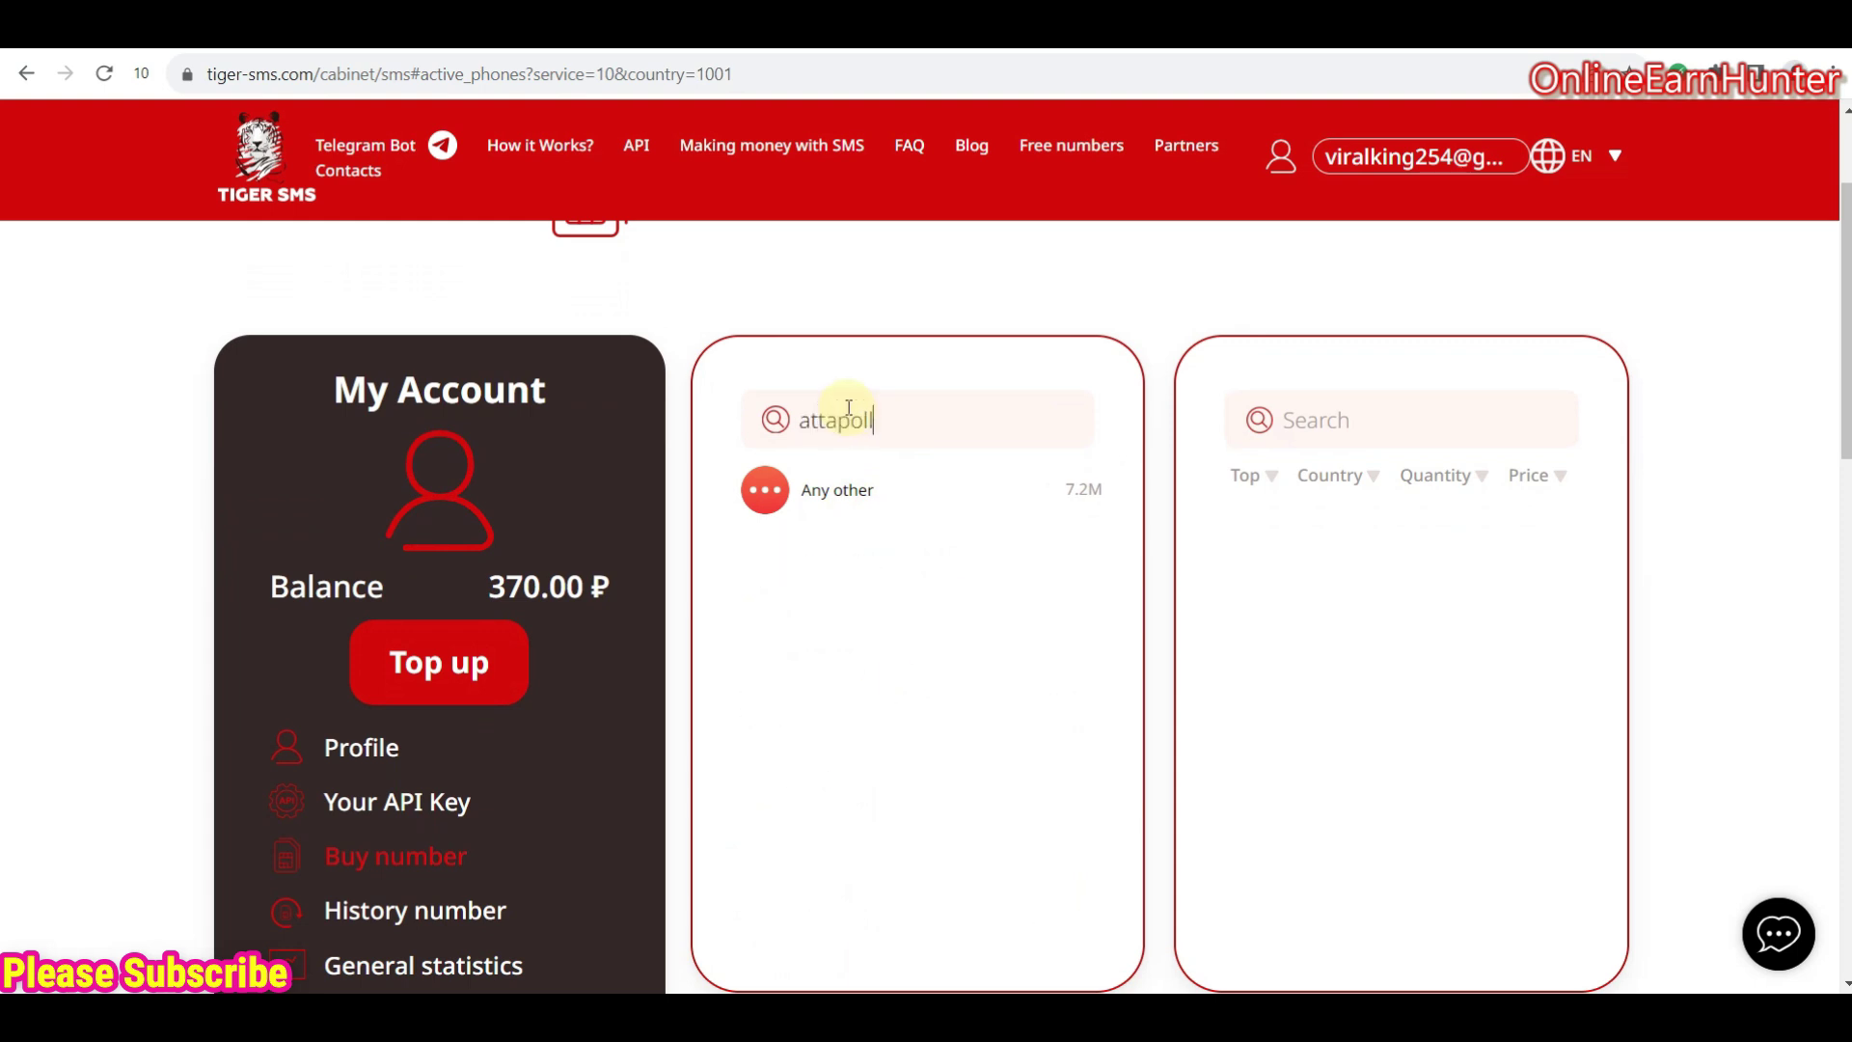
pyautogui.click(873, 499)
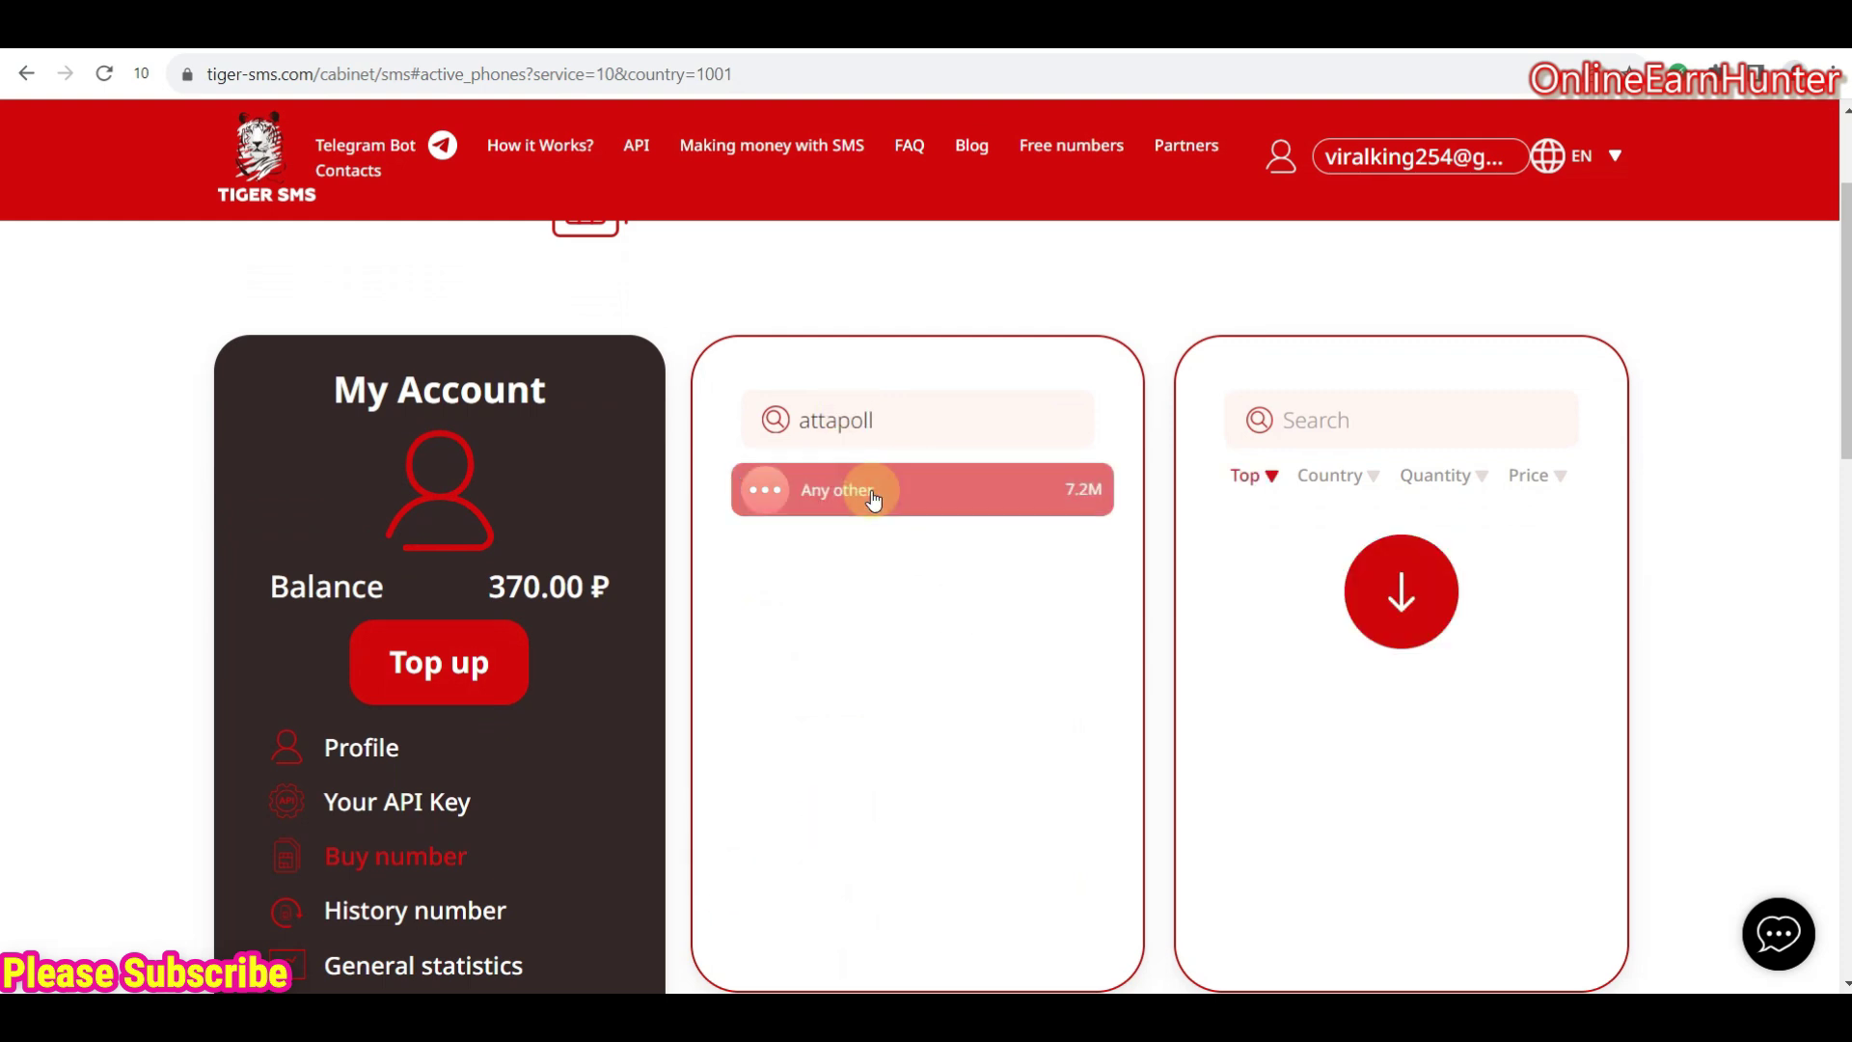
# - Filter countries by 'united' and review the United States (119.53 ₽) and United Kingdom prices
pyautogui.click(1011, 489)
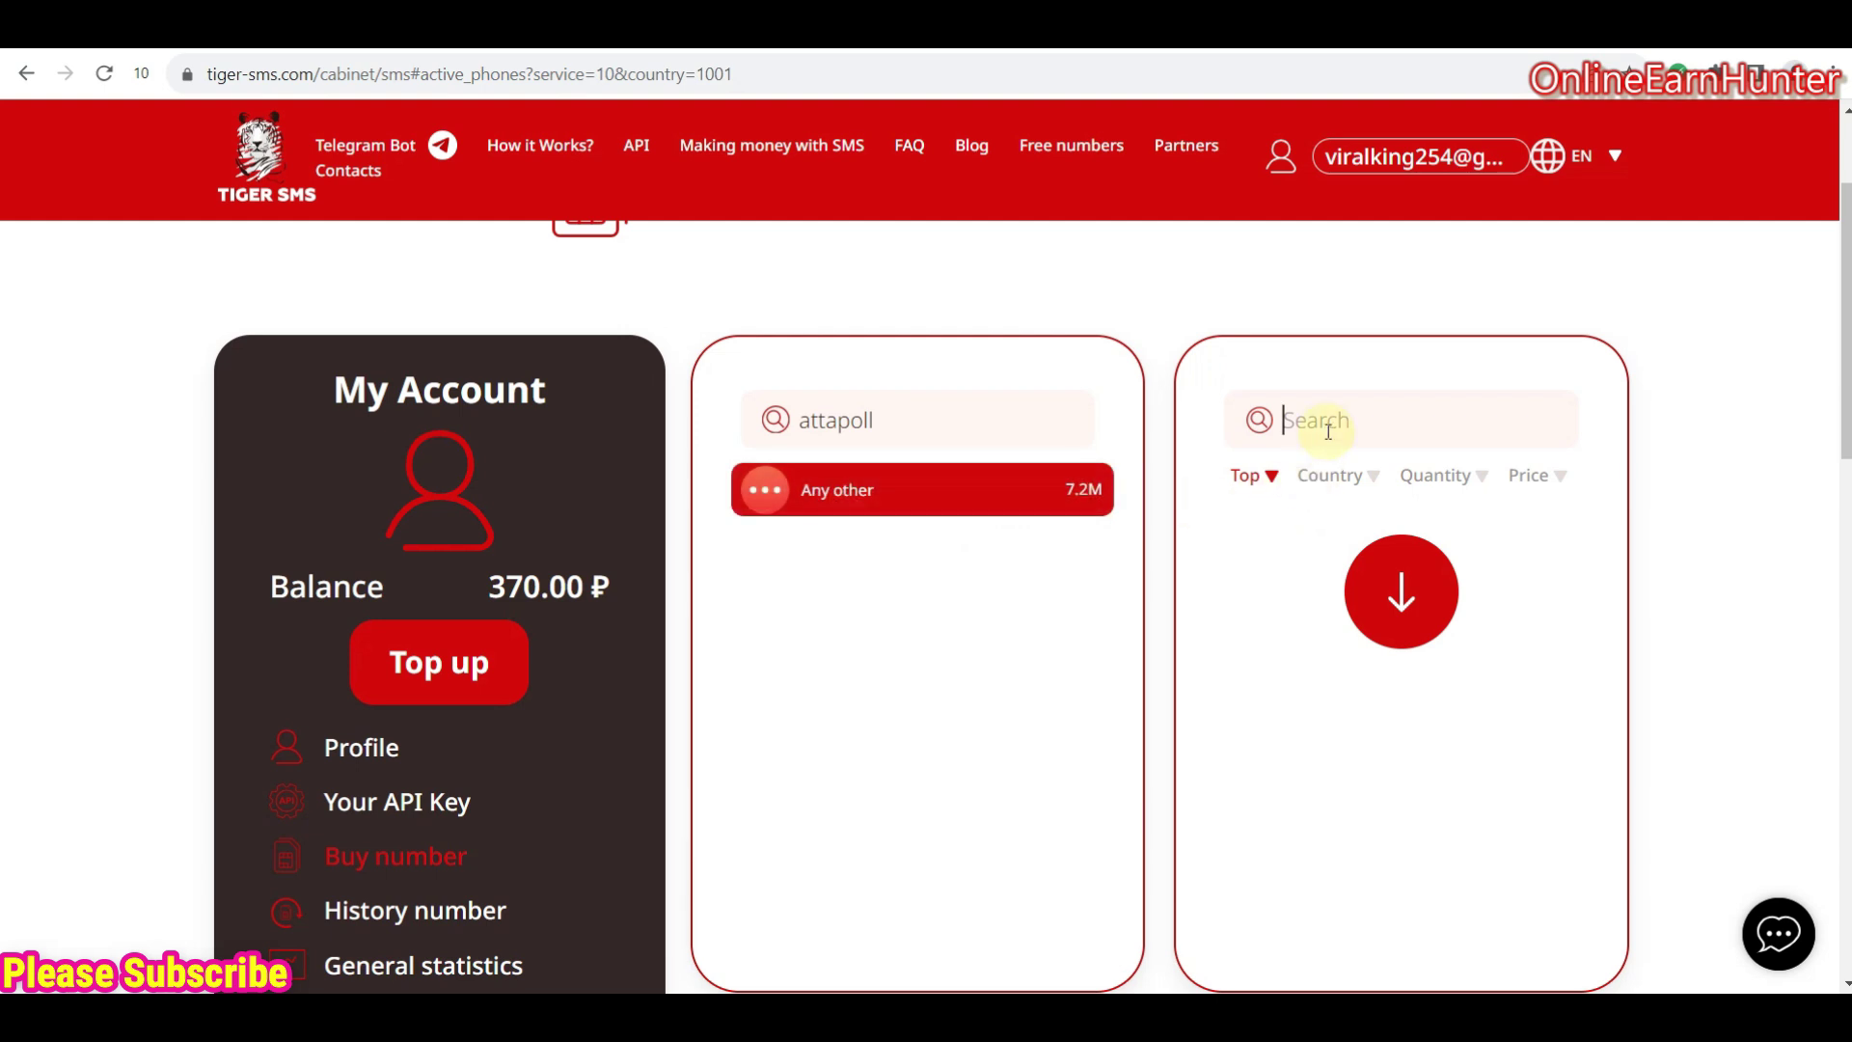
pyautogui.write('united')
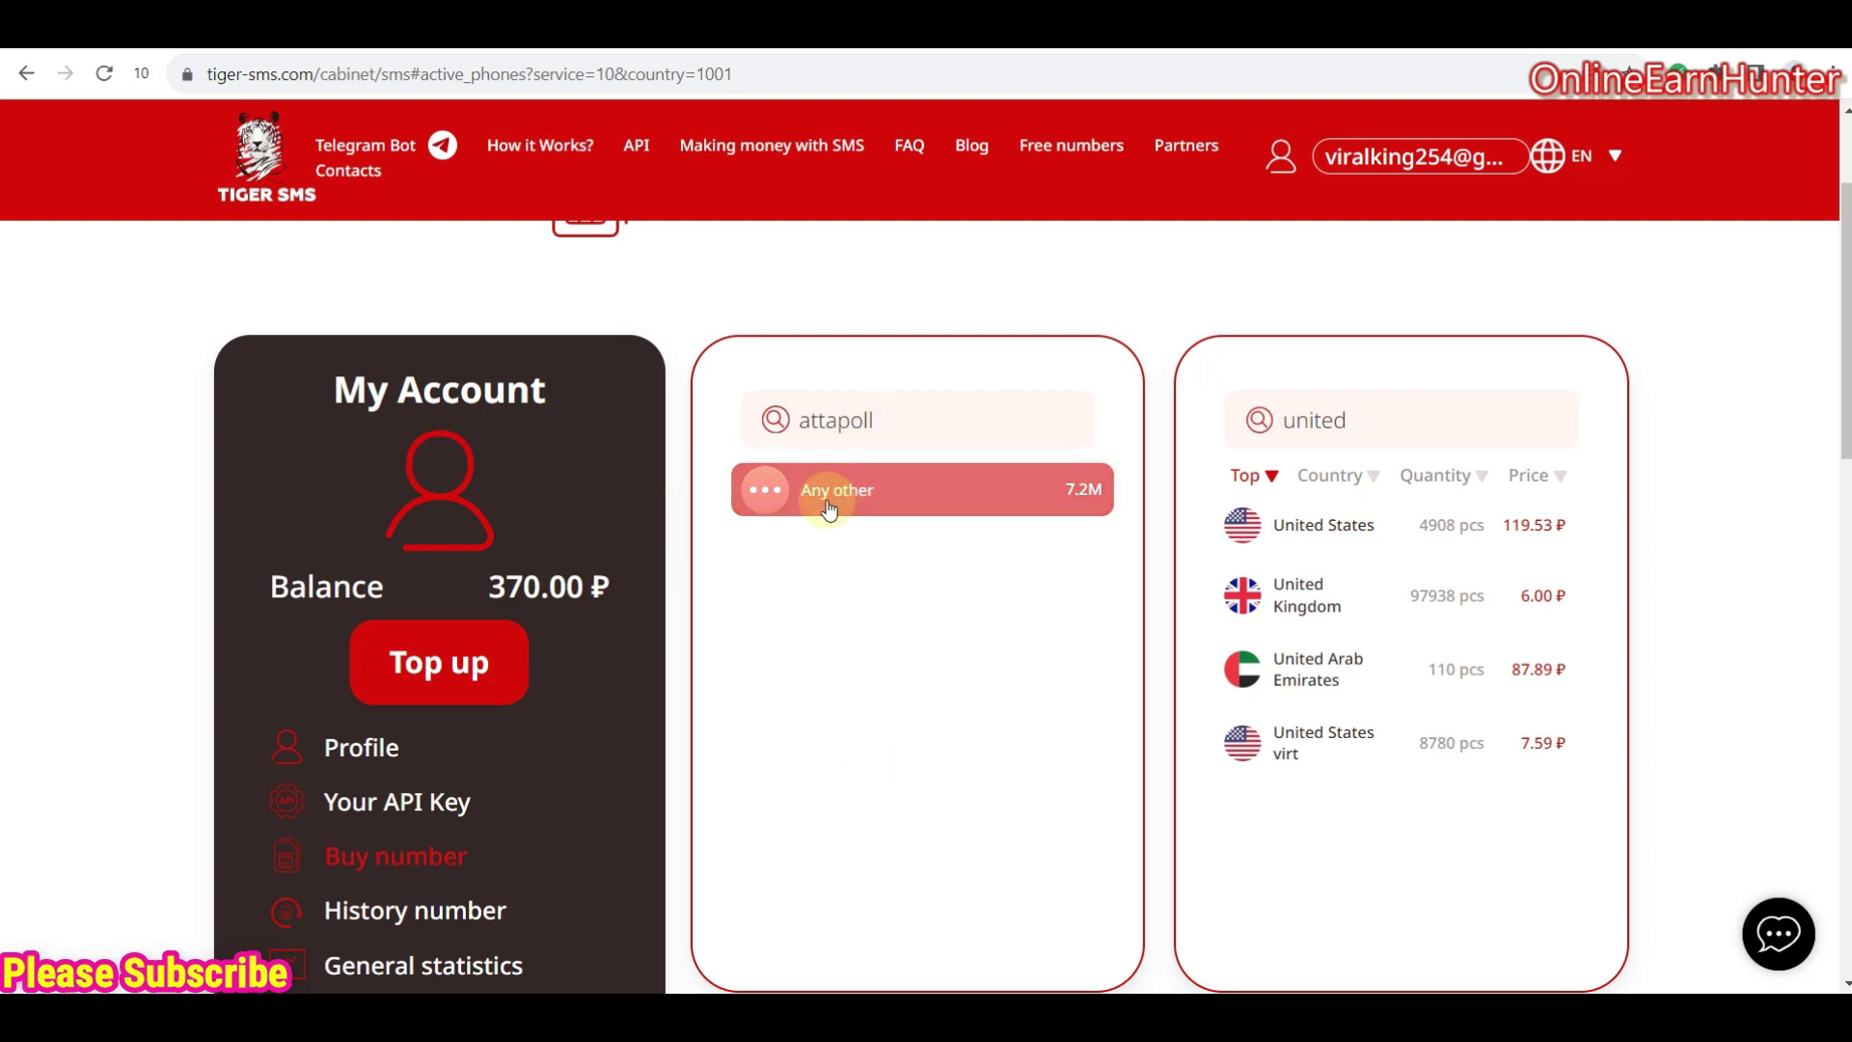
pyautogui.scroll(-1, 1031, 588)
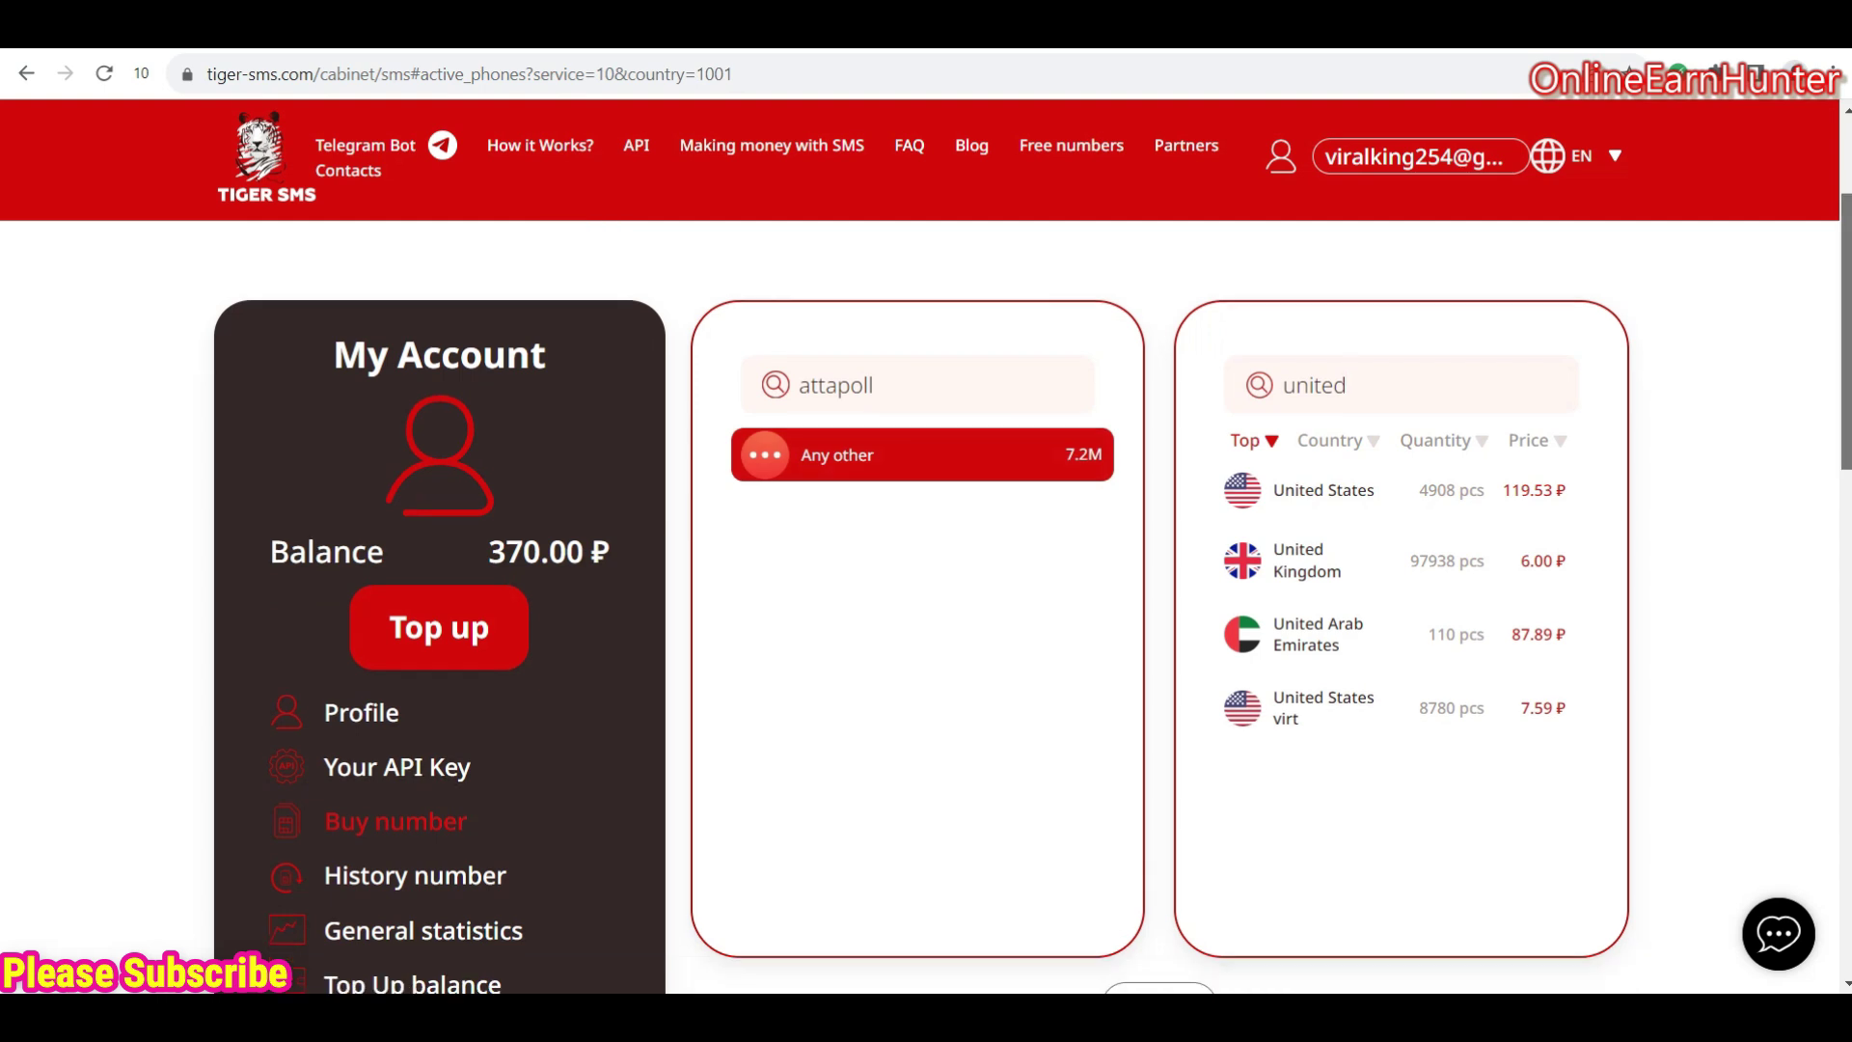
pyautogui.scroll(-1, 1061, 598)
pyautogui.scroll(1, 1061, 598)
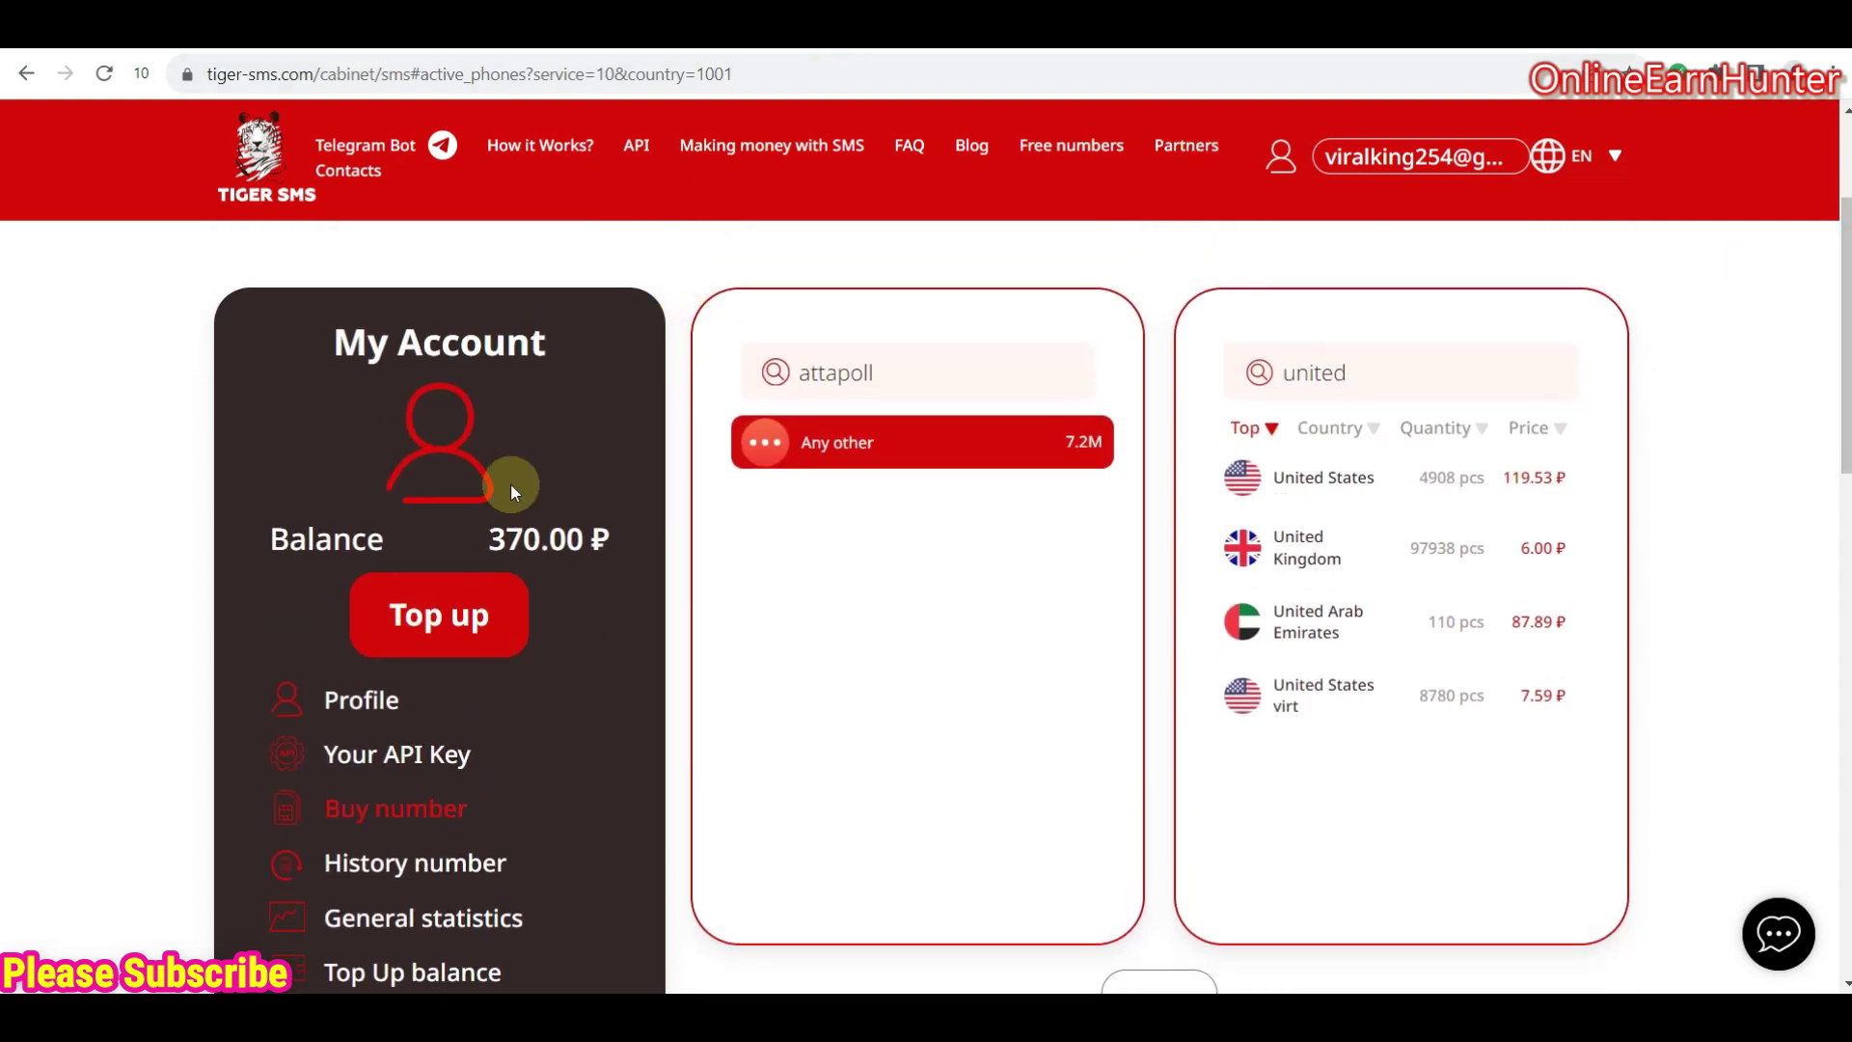
# - On the Top up page, compare payment methods and select 'MIR, VISA, MC – Russia and the whole world'
pyautogui.click(450, 622)
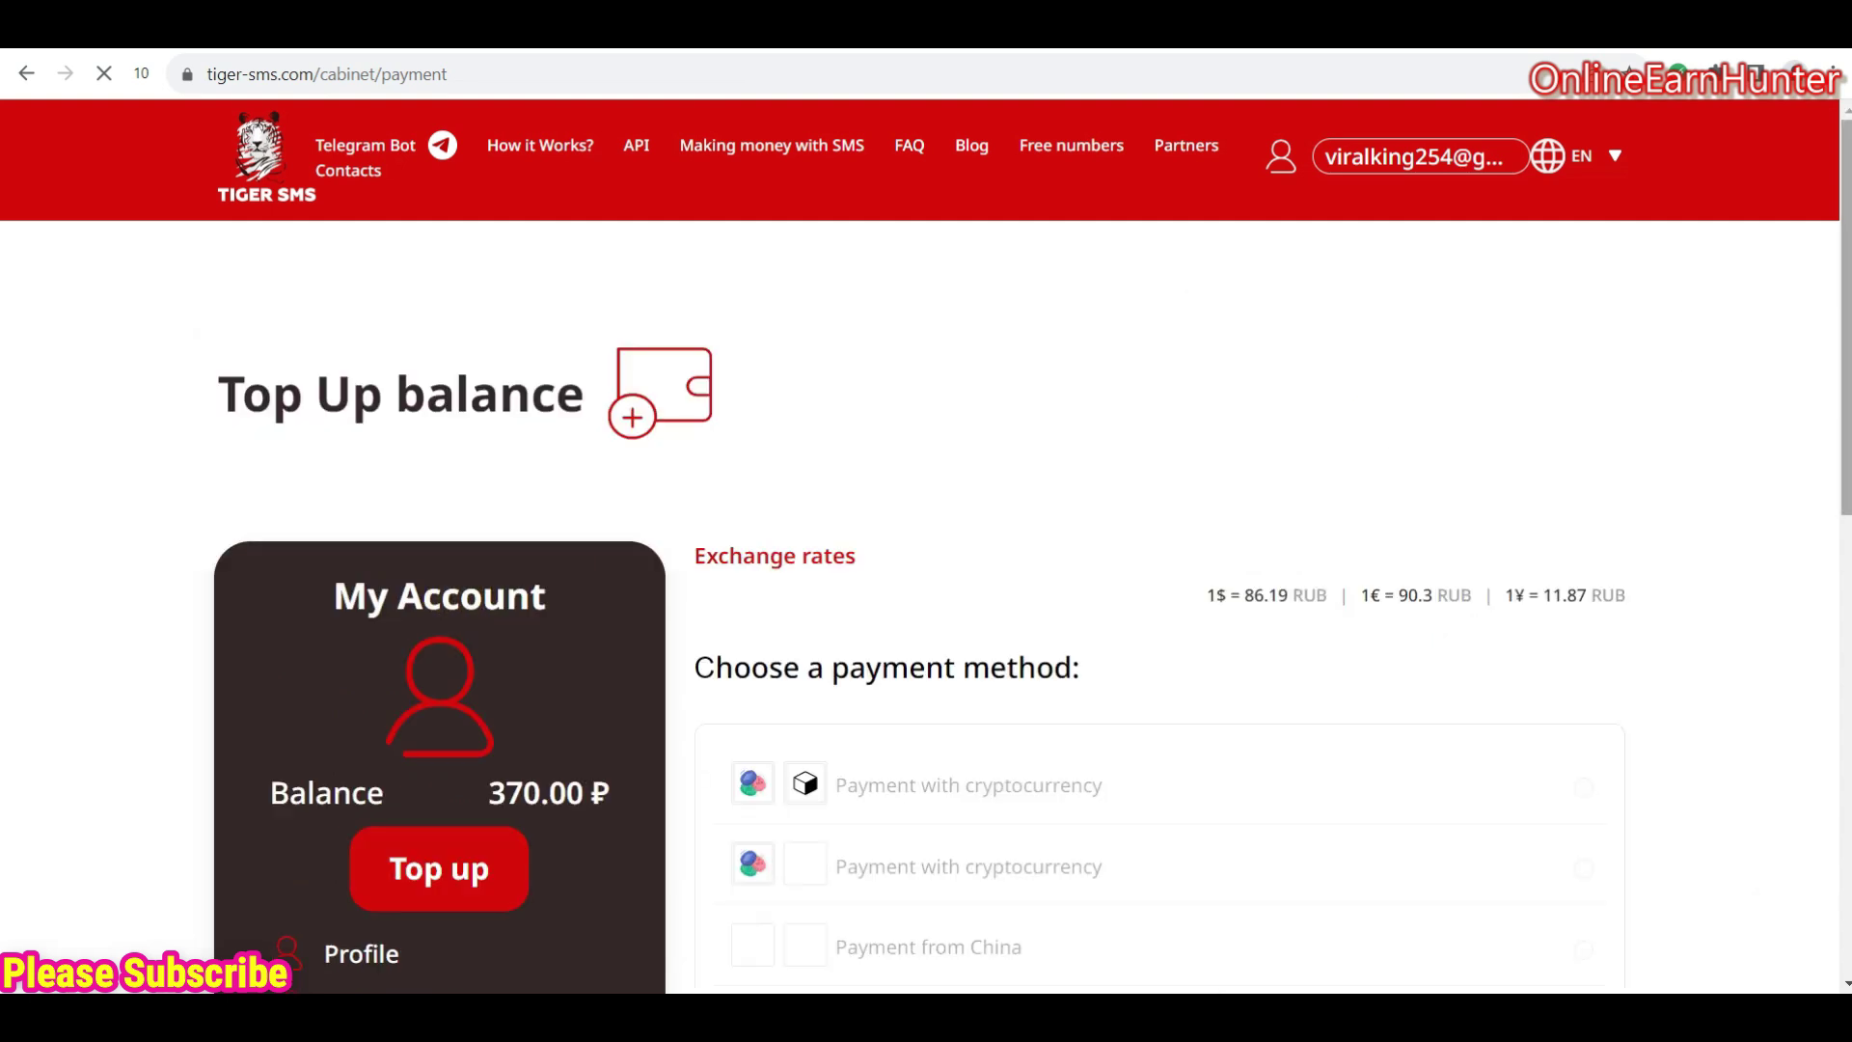
pyautogui.scroll(-3, 1844, 342)
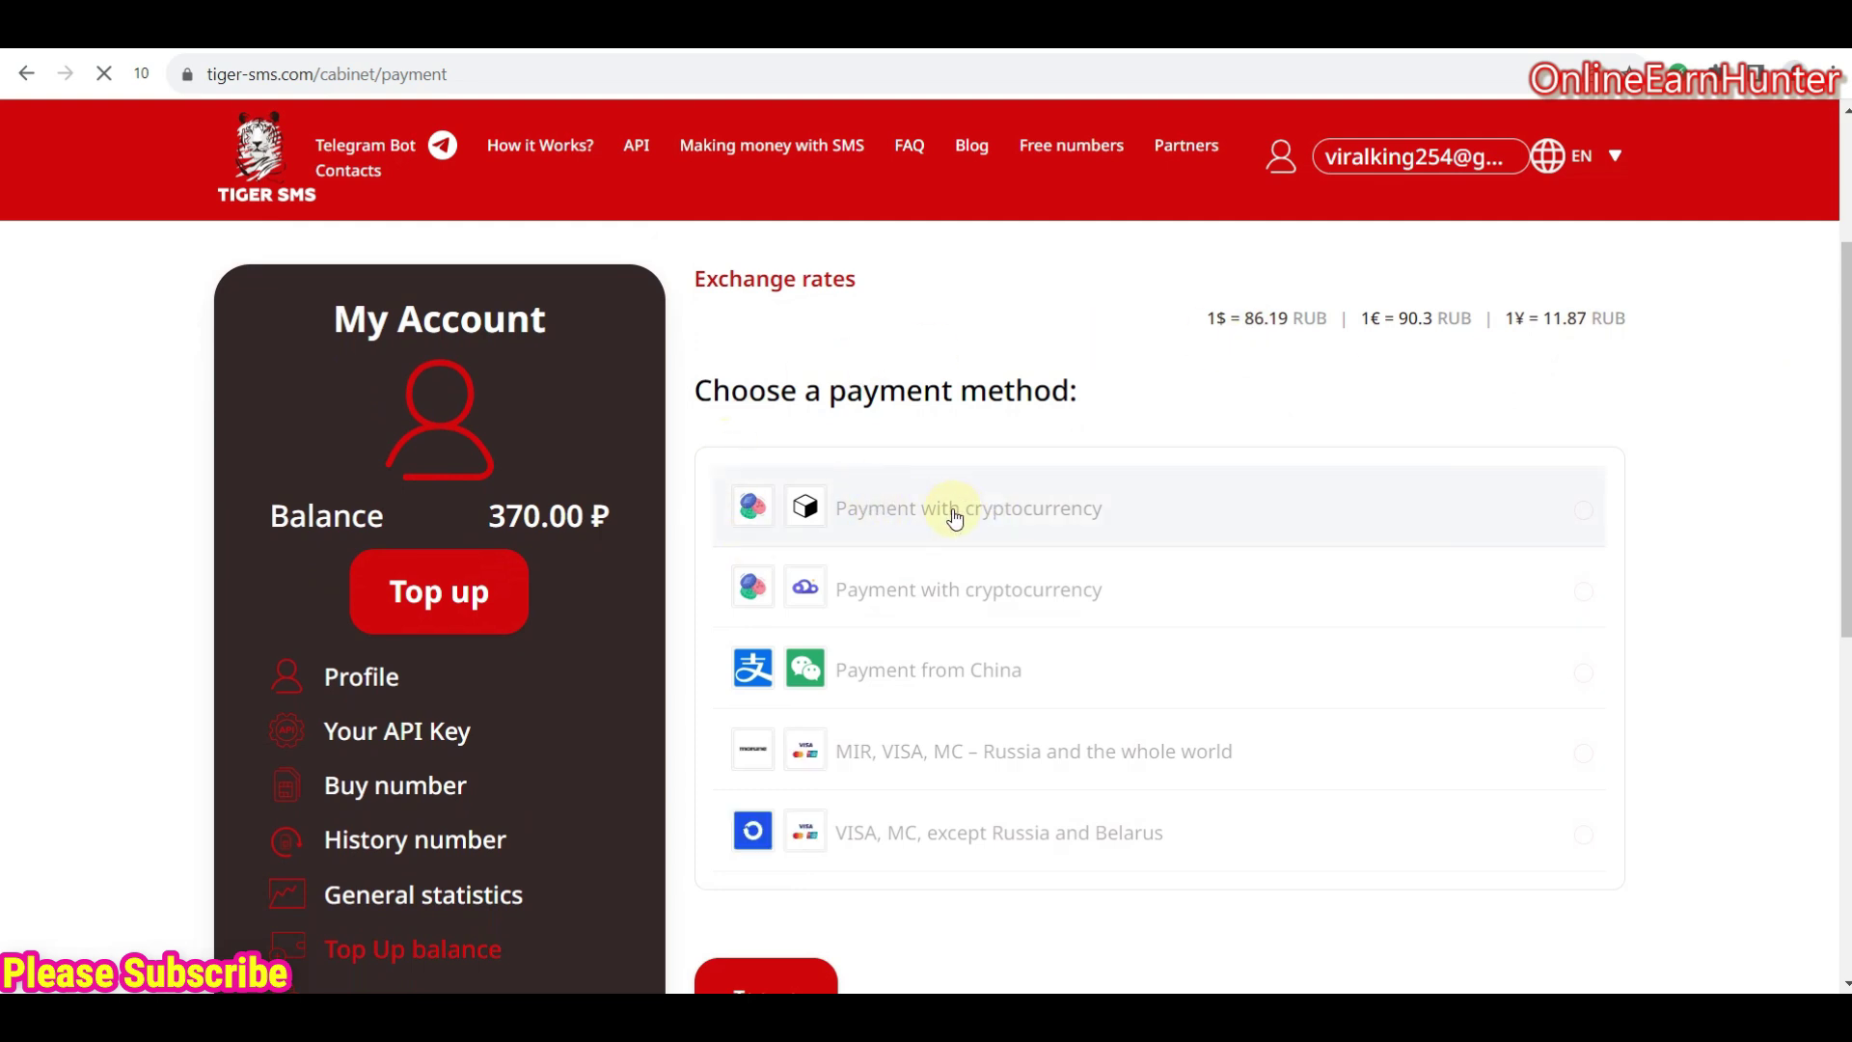
pyautogui.click(865, 617)
pyautogui.click(902, 517)
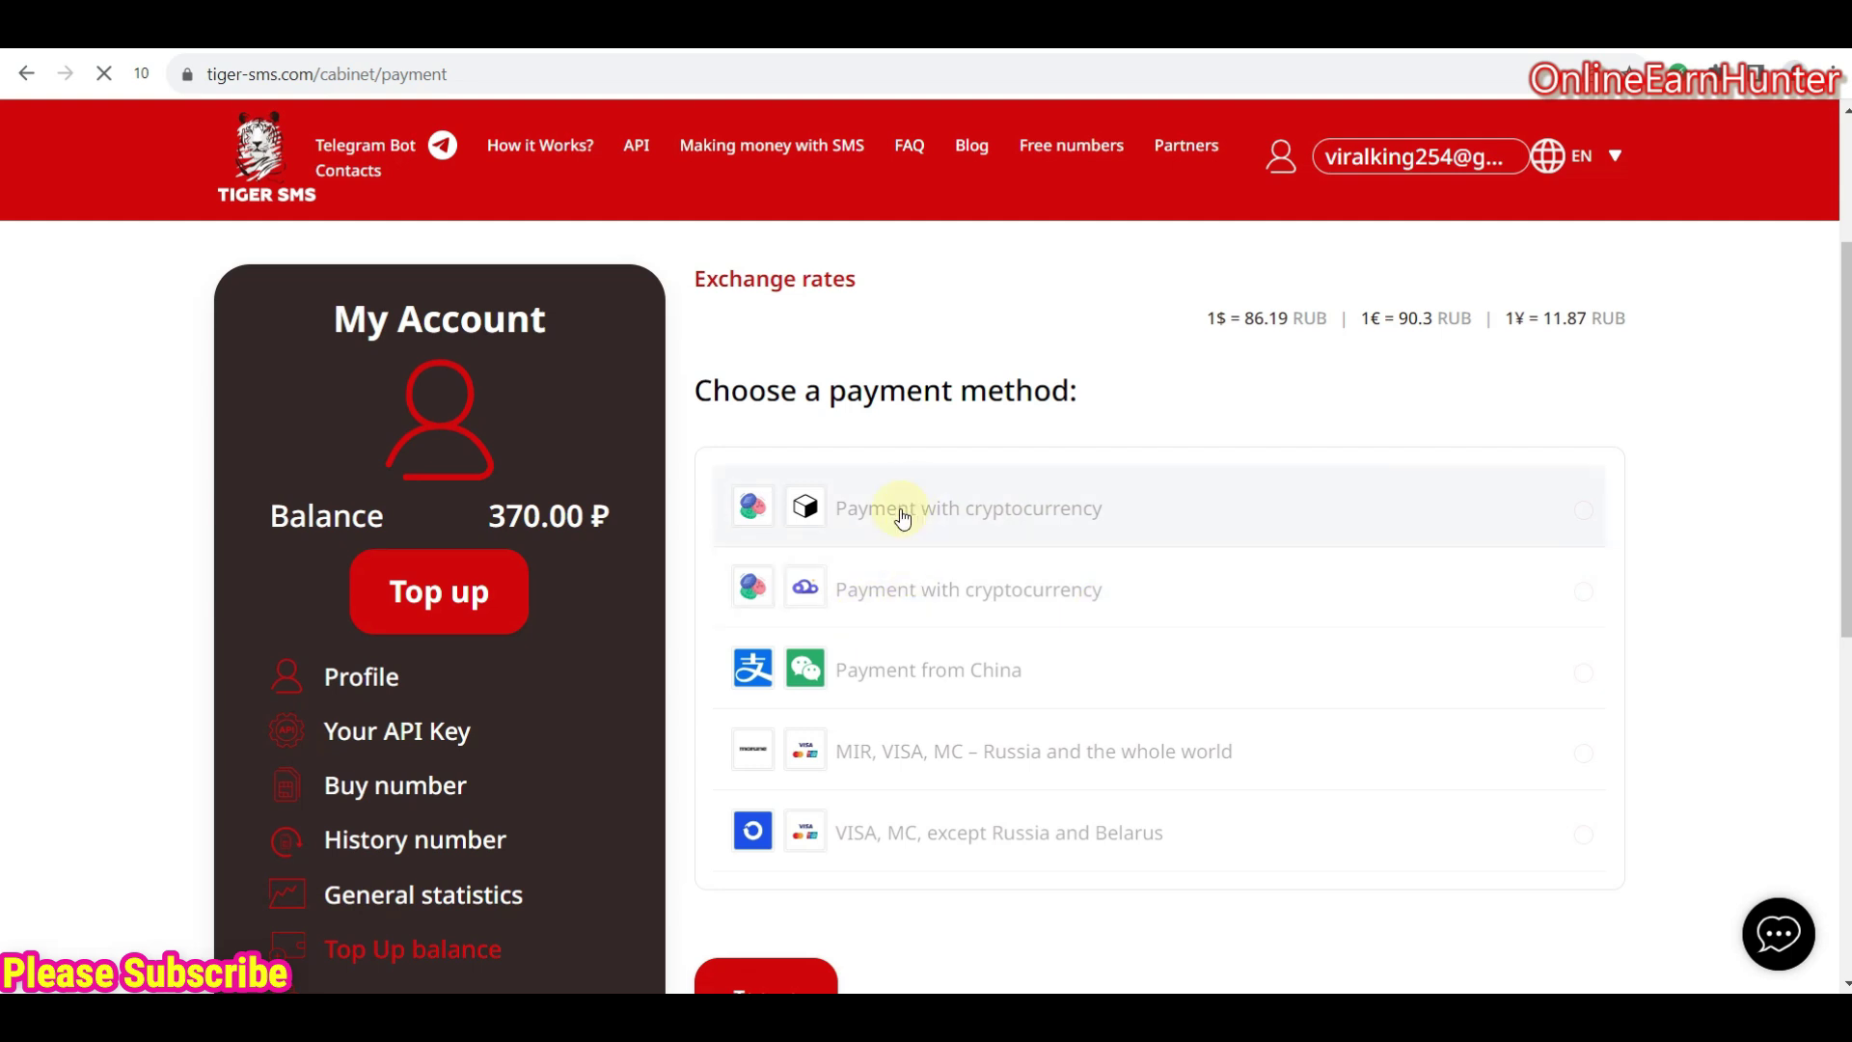
pyautogui.click(892, 830)
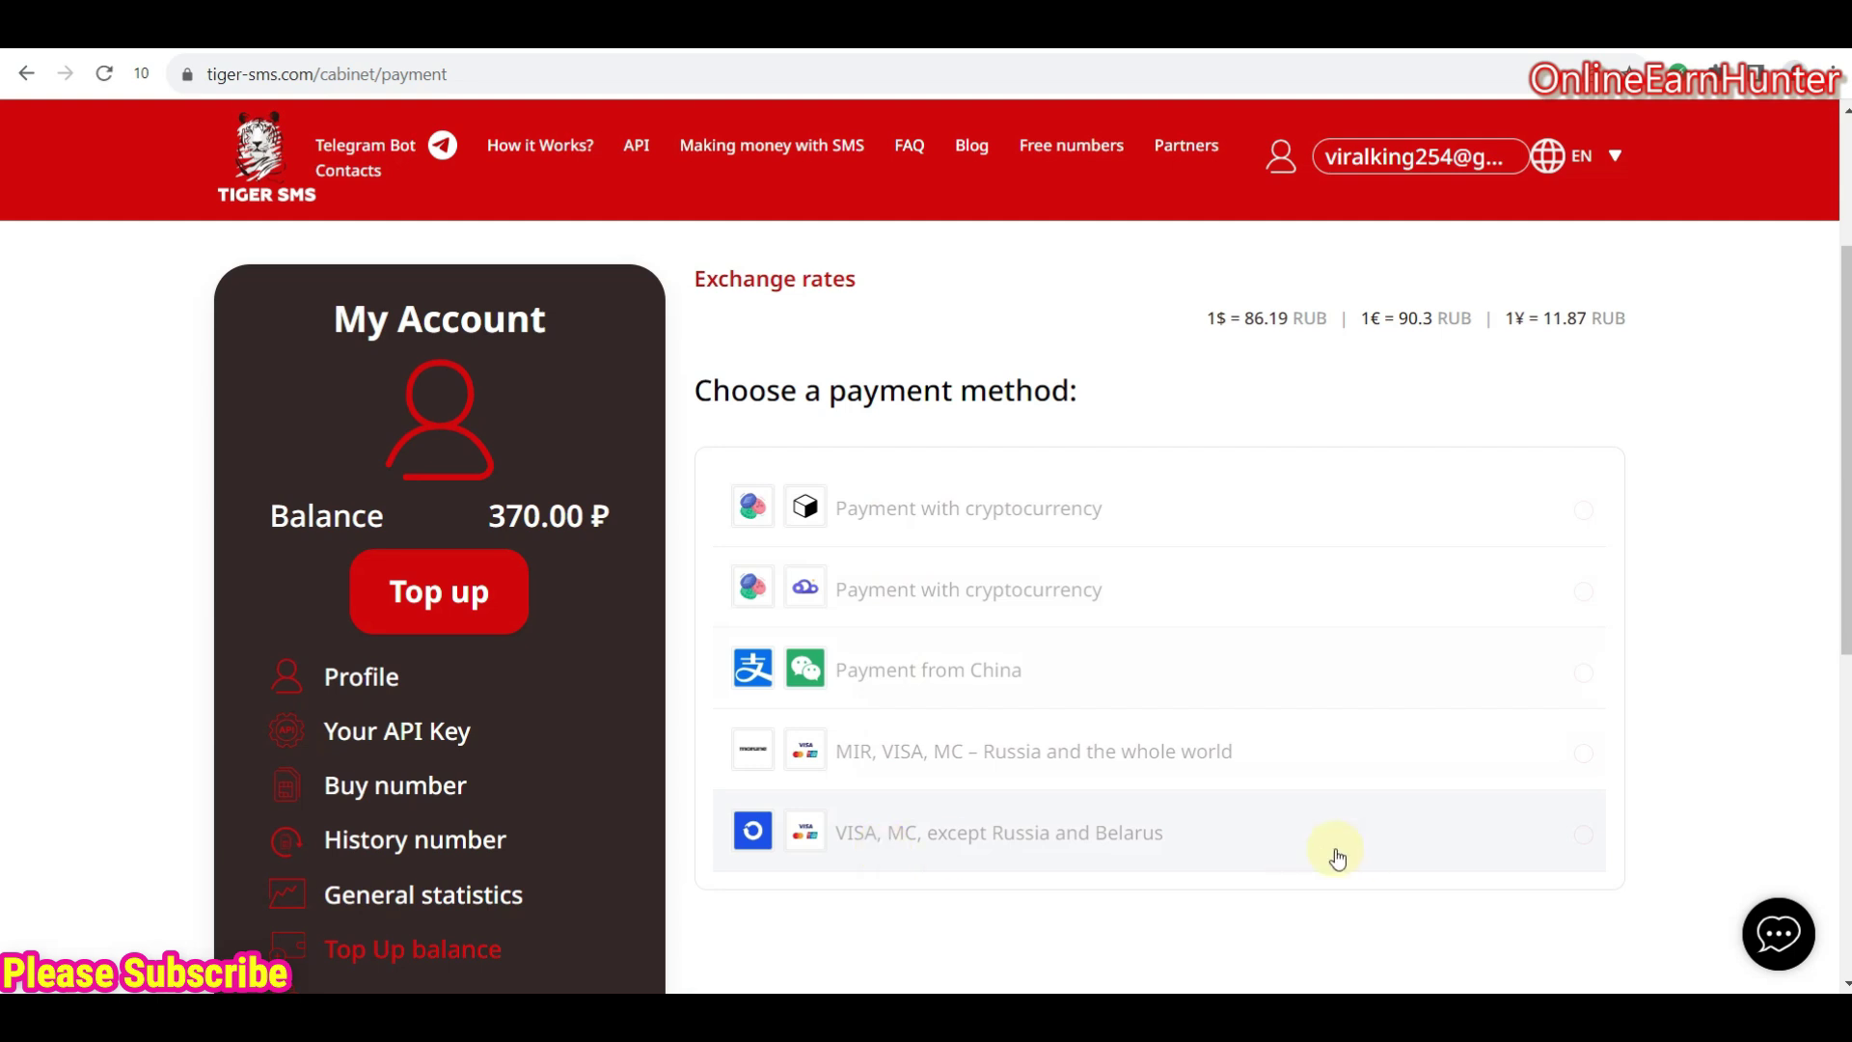
pyautogui.click(994, 772)
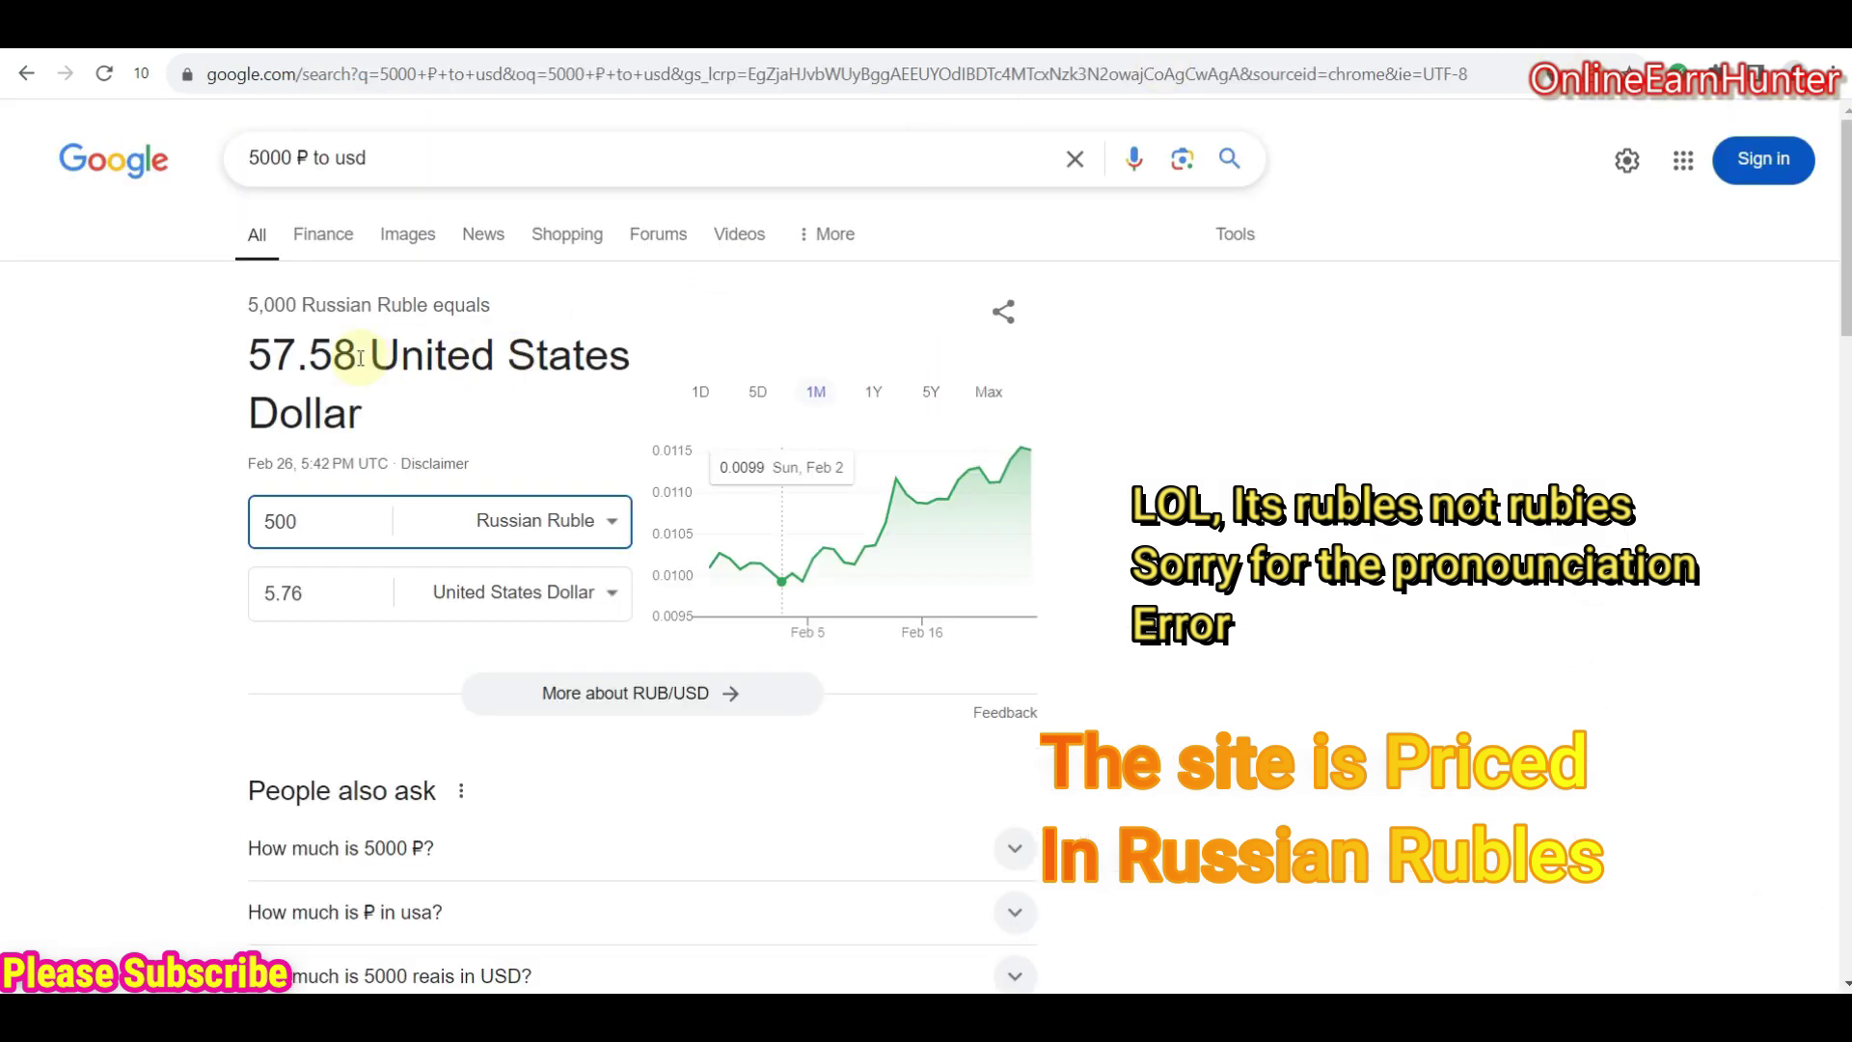
# - Enter 60 rubles in Google's currency converter and read the 0.69 US dollar result
pyautogui.moveTo(323, 518); pyautogui.dragTo(212, 521)
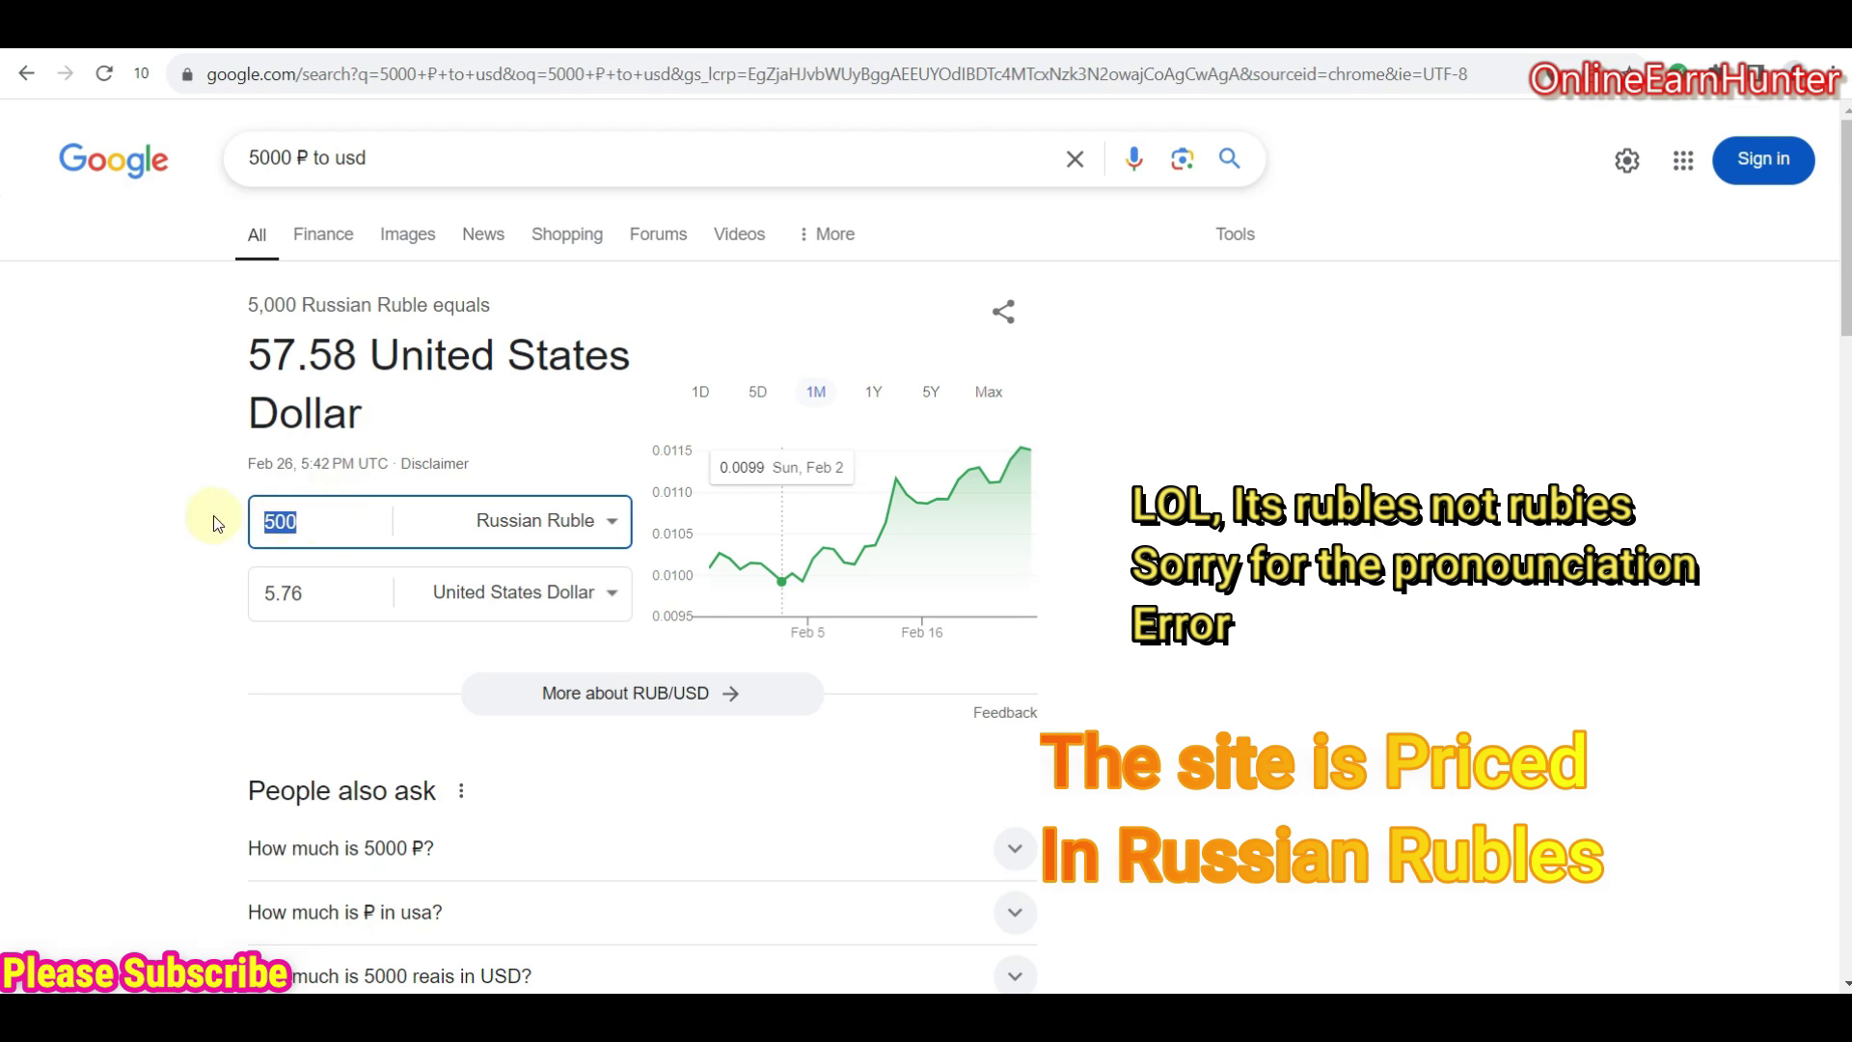
pyautogui.write('60')
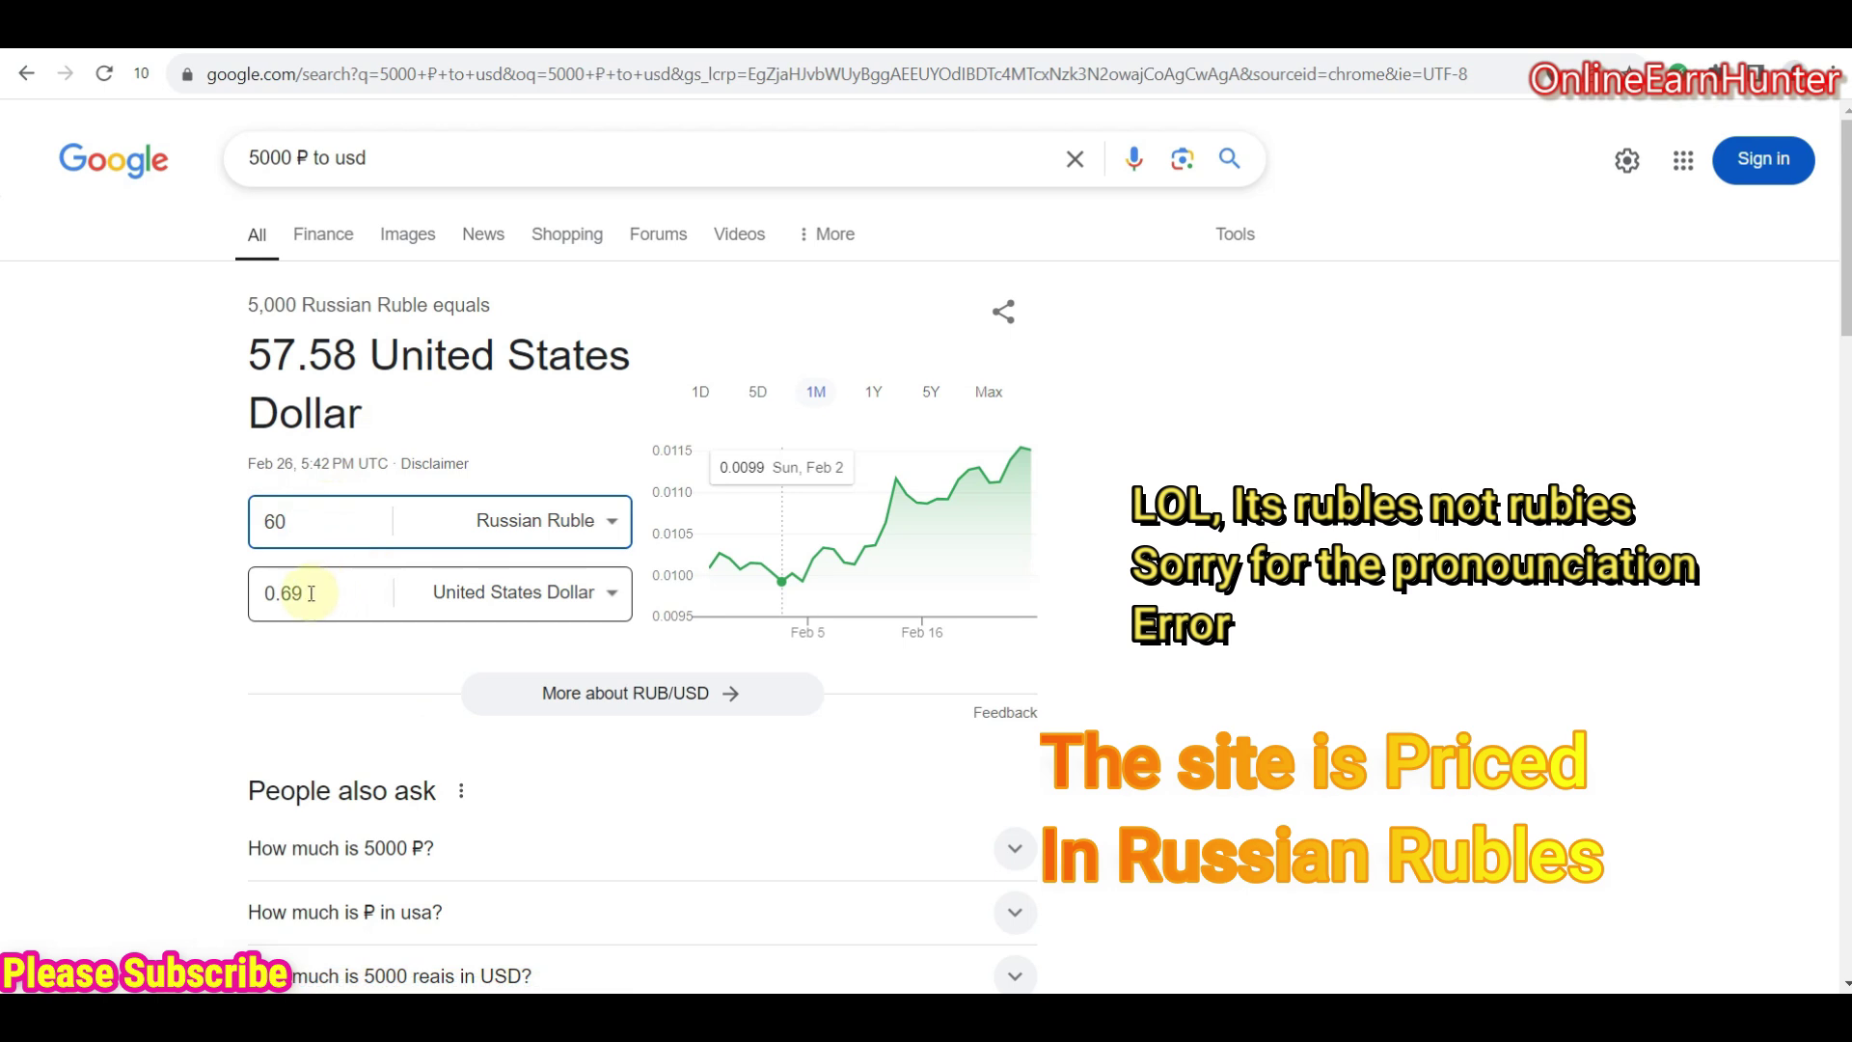
pyautogui.moveTo(307, 592); pyautogui.dragTo(273, 603)
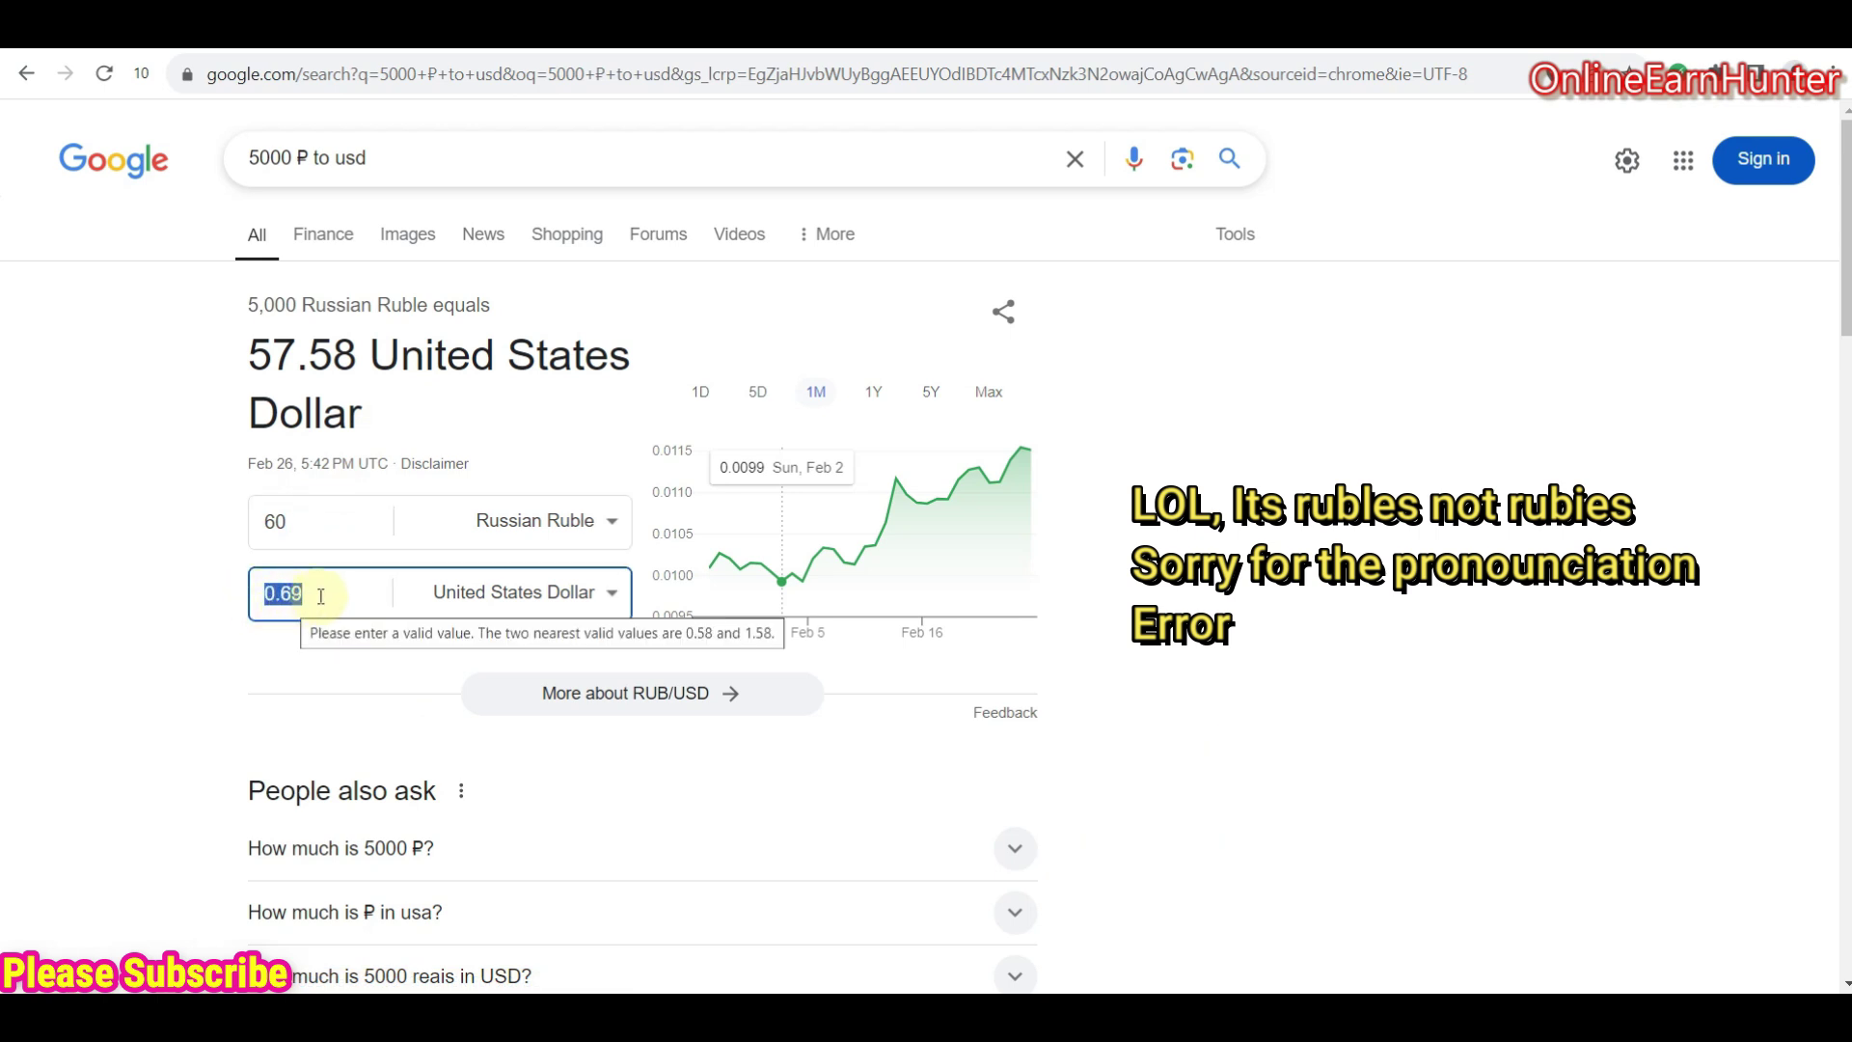
pyautogui.click(307, 595)
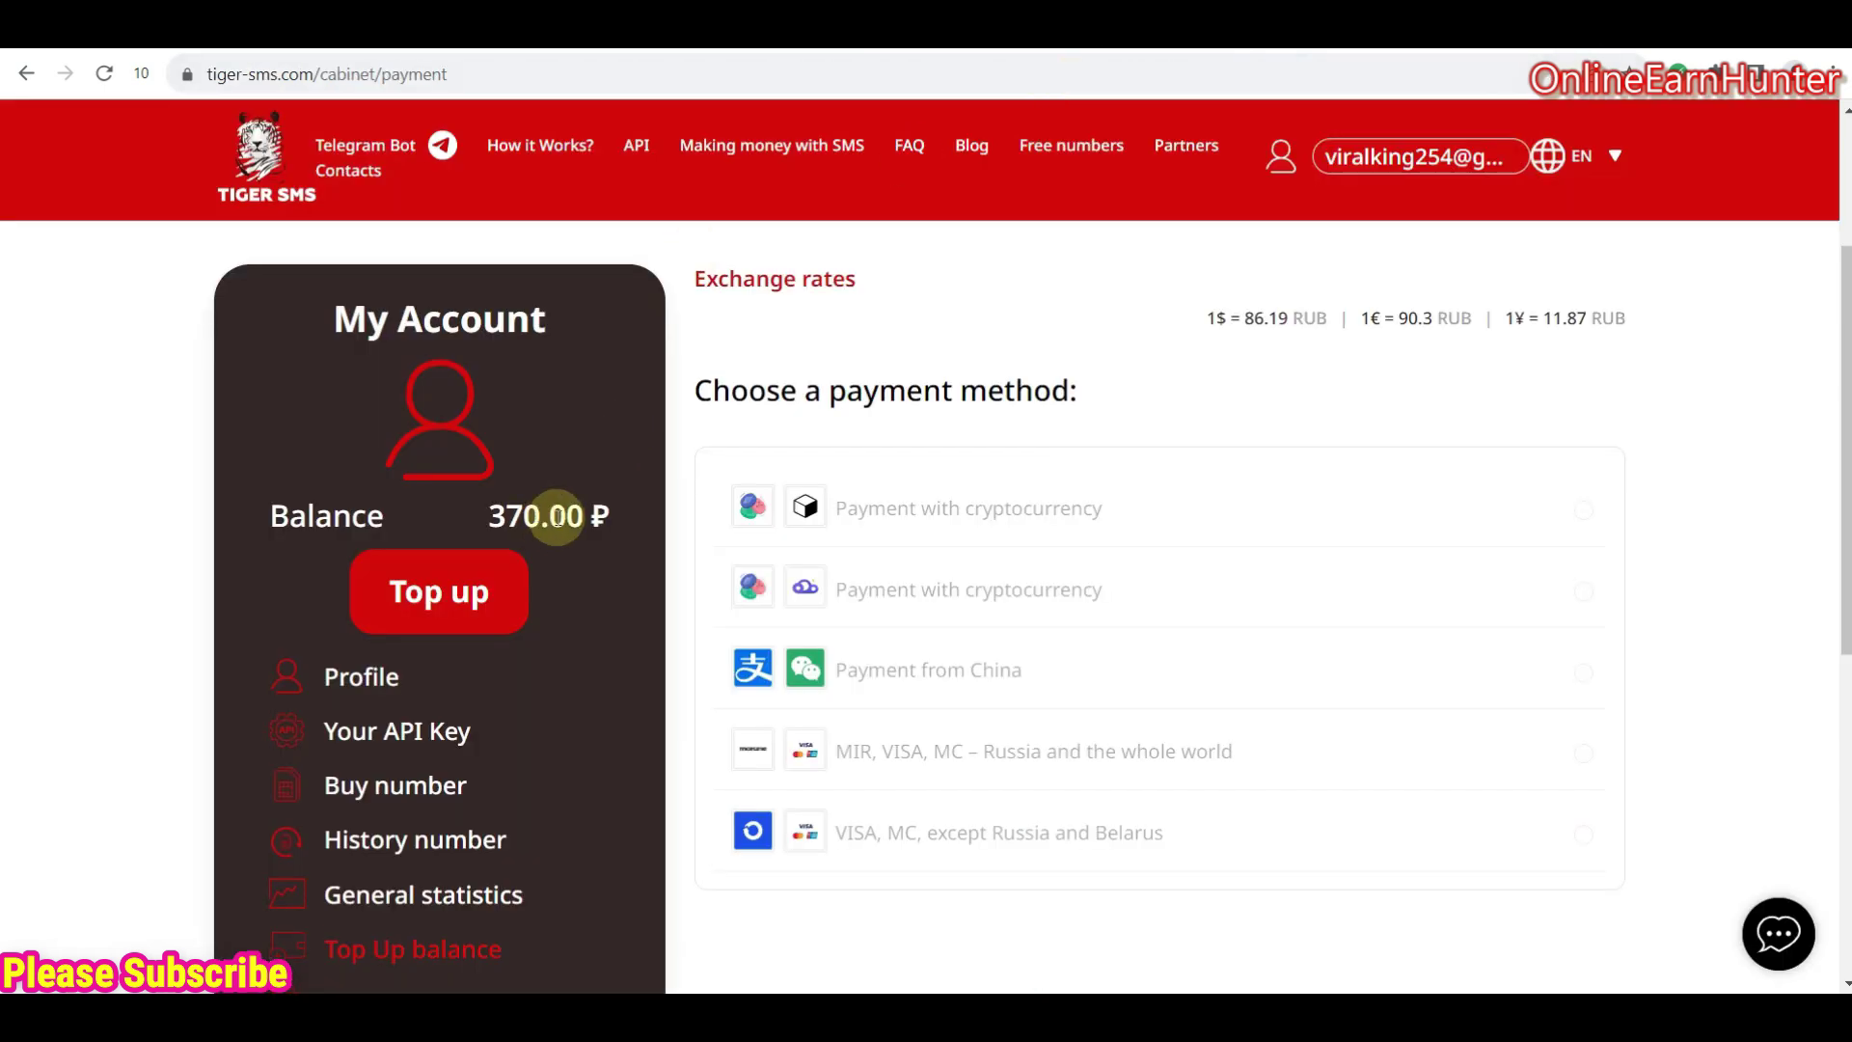
# - Highlight the ₽ sign beside the 370.00 balance on the Tiger SMS top-up page
pyautogui.moveTo(589, 517); pyautogui.dragTo(642, 521)
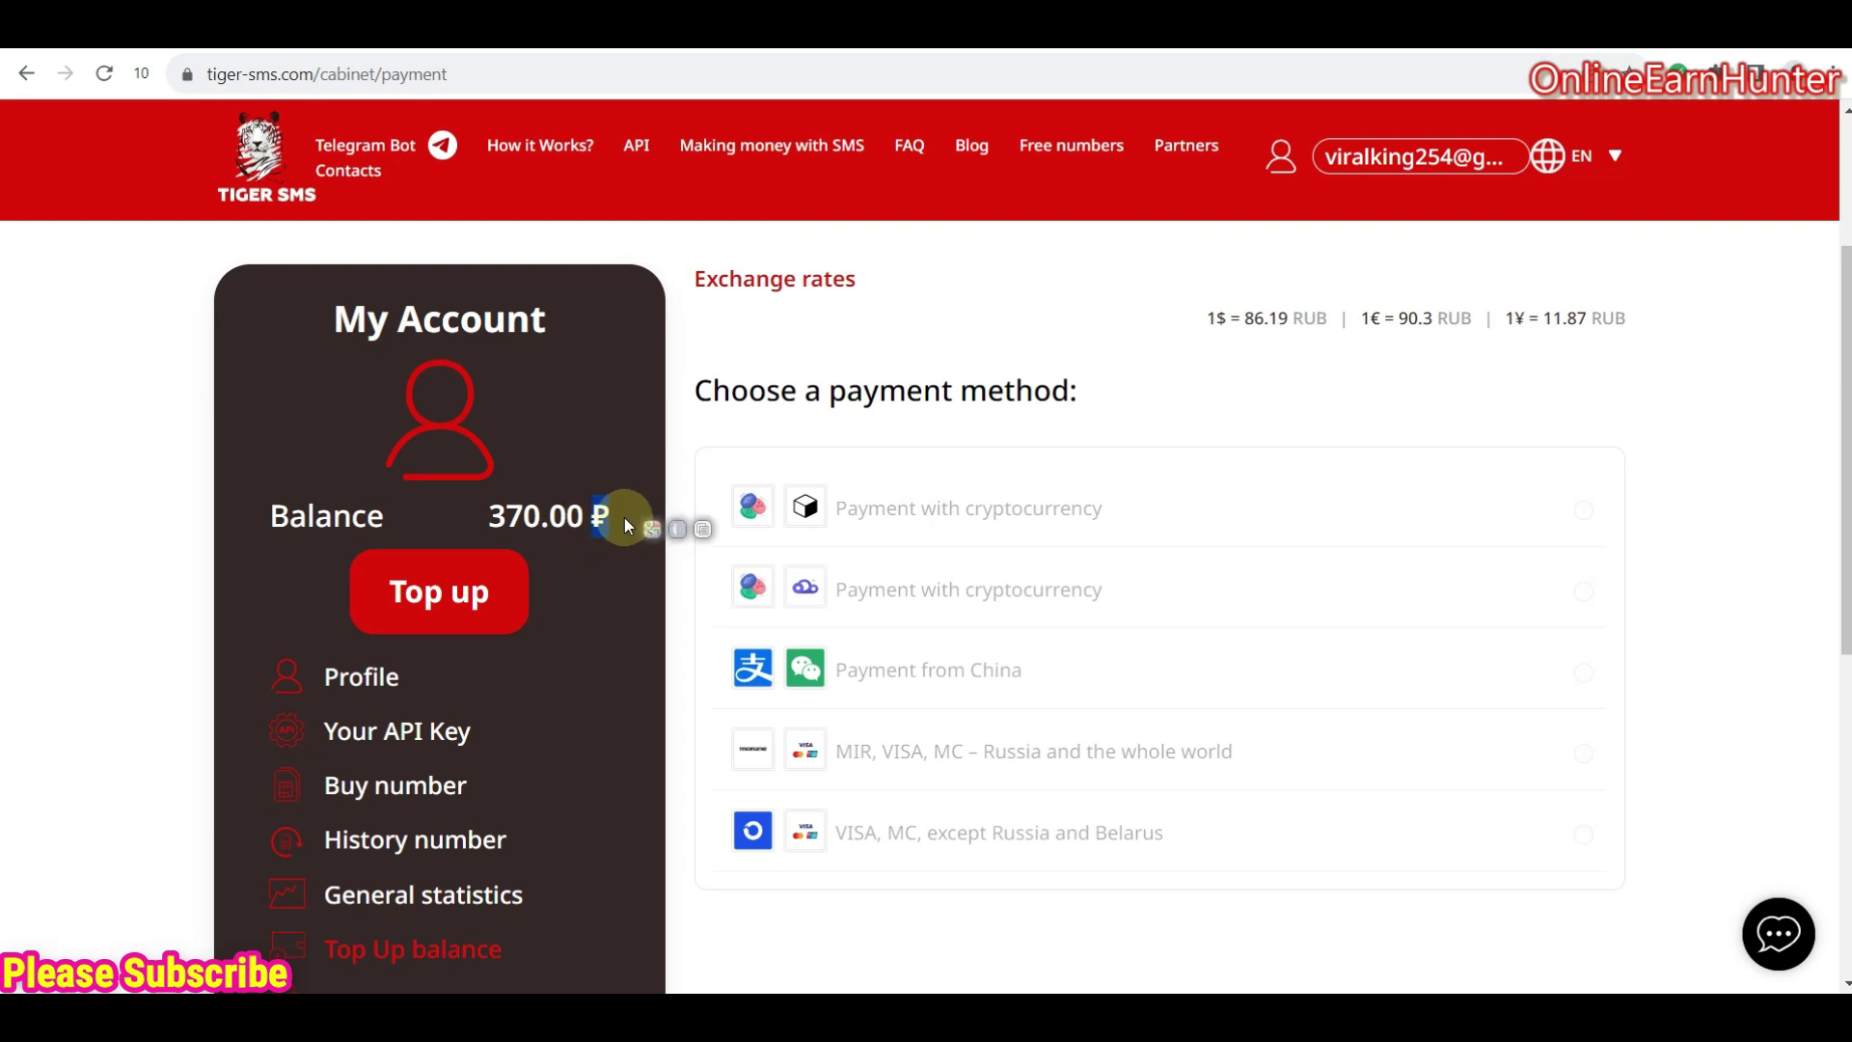
pyautogui.click(599, 514)
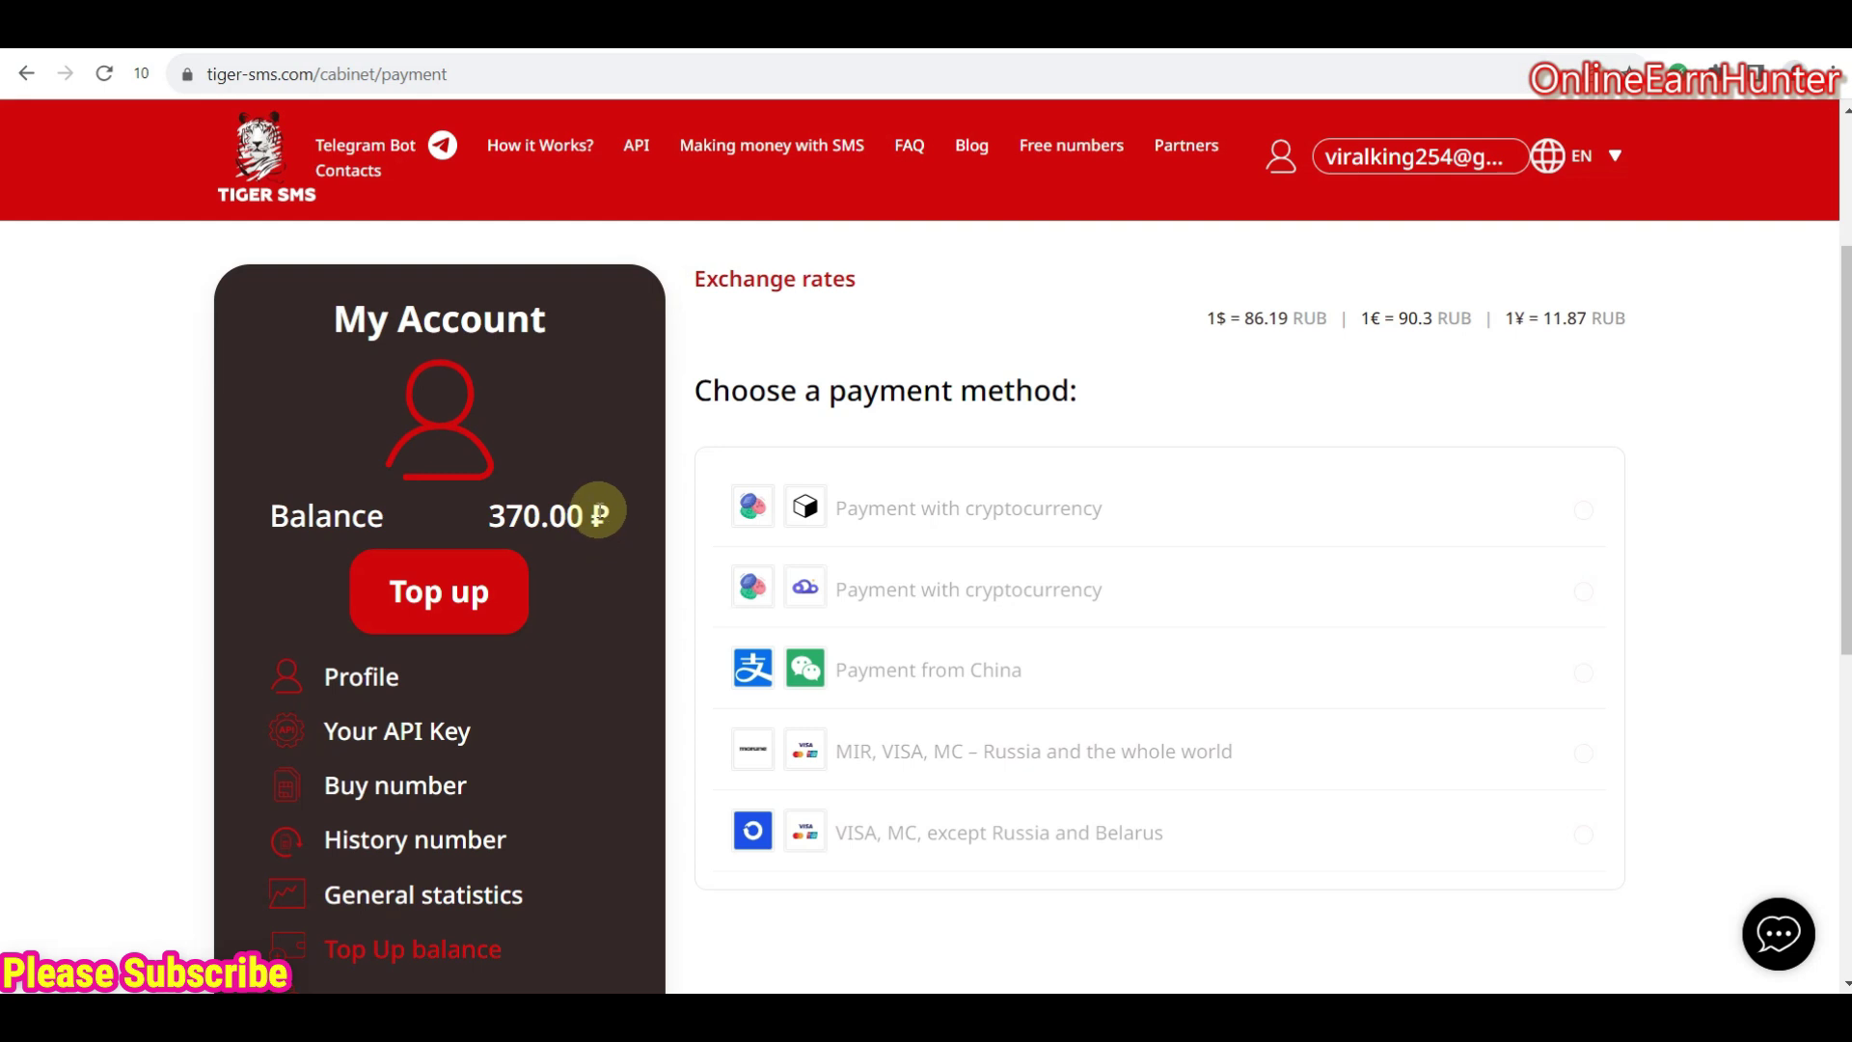
pyautogui.moveTo(591, 517); pyautogui.dragTo(625, 518)
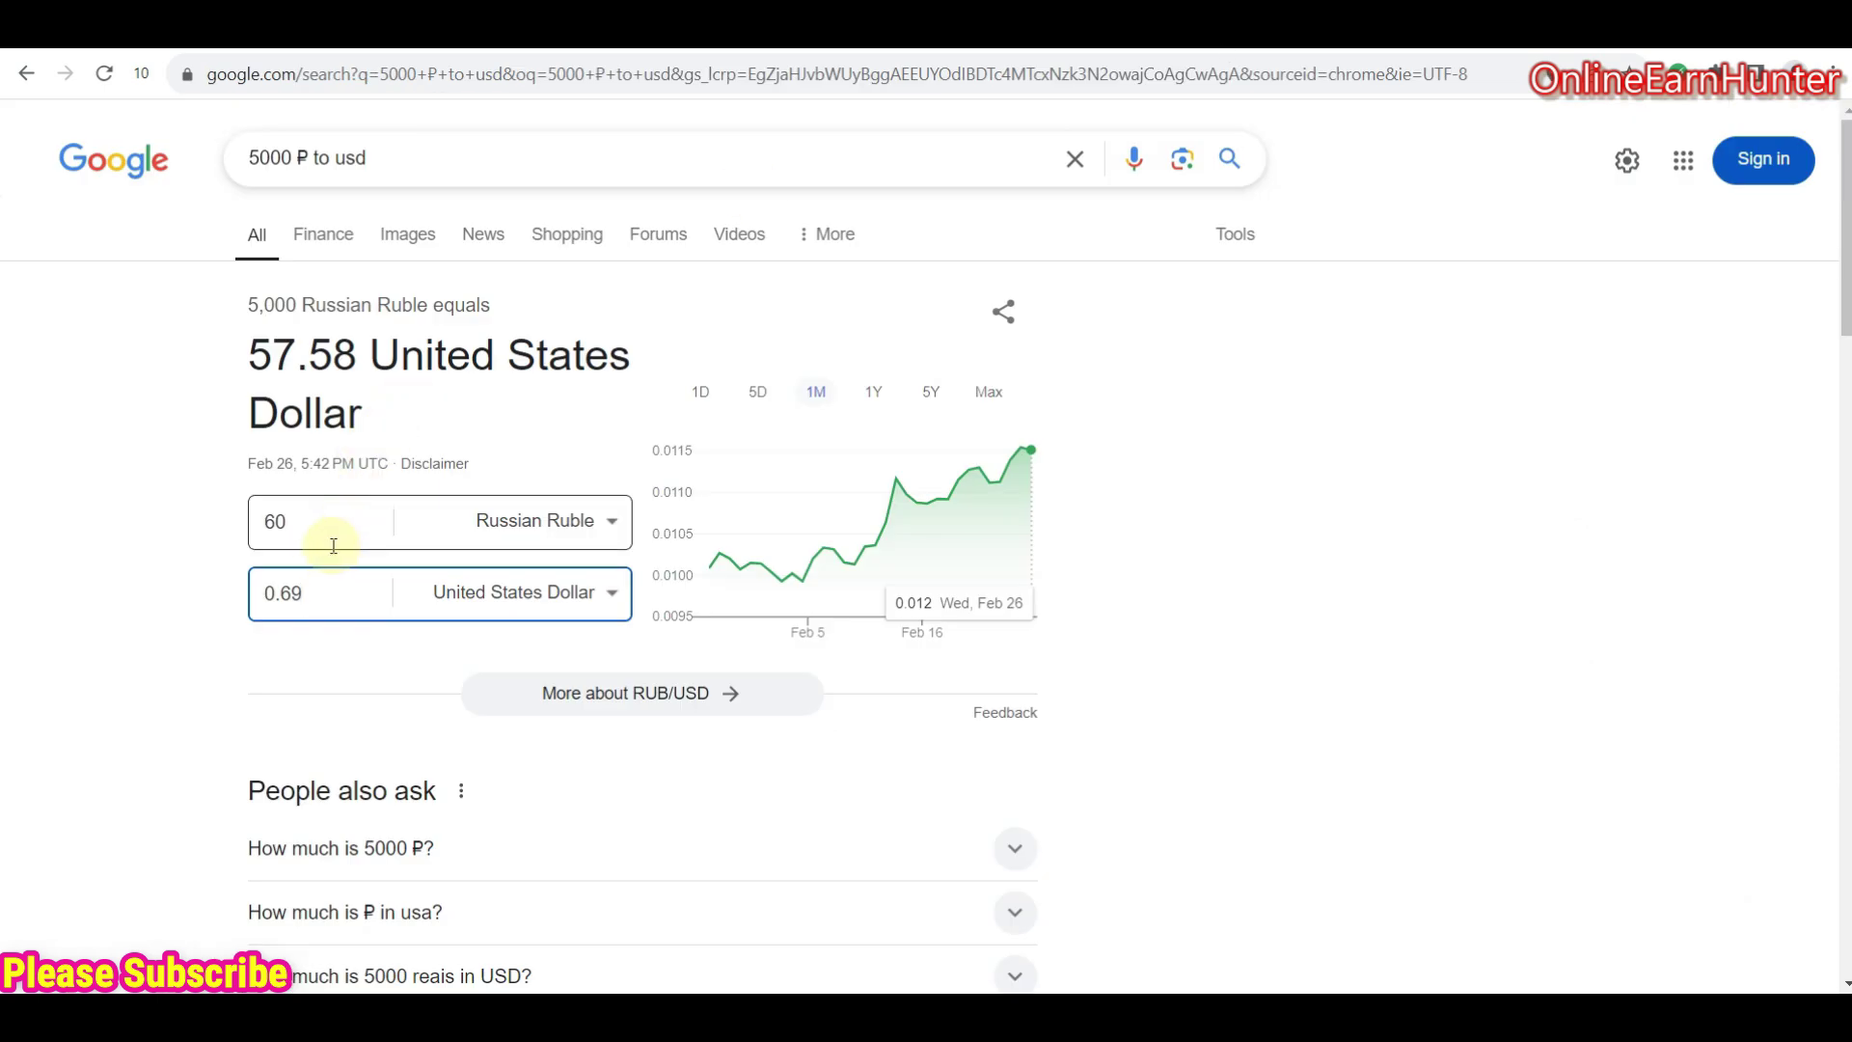
pyautogui.click(316, 588)
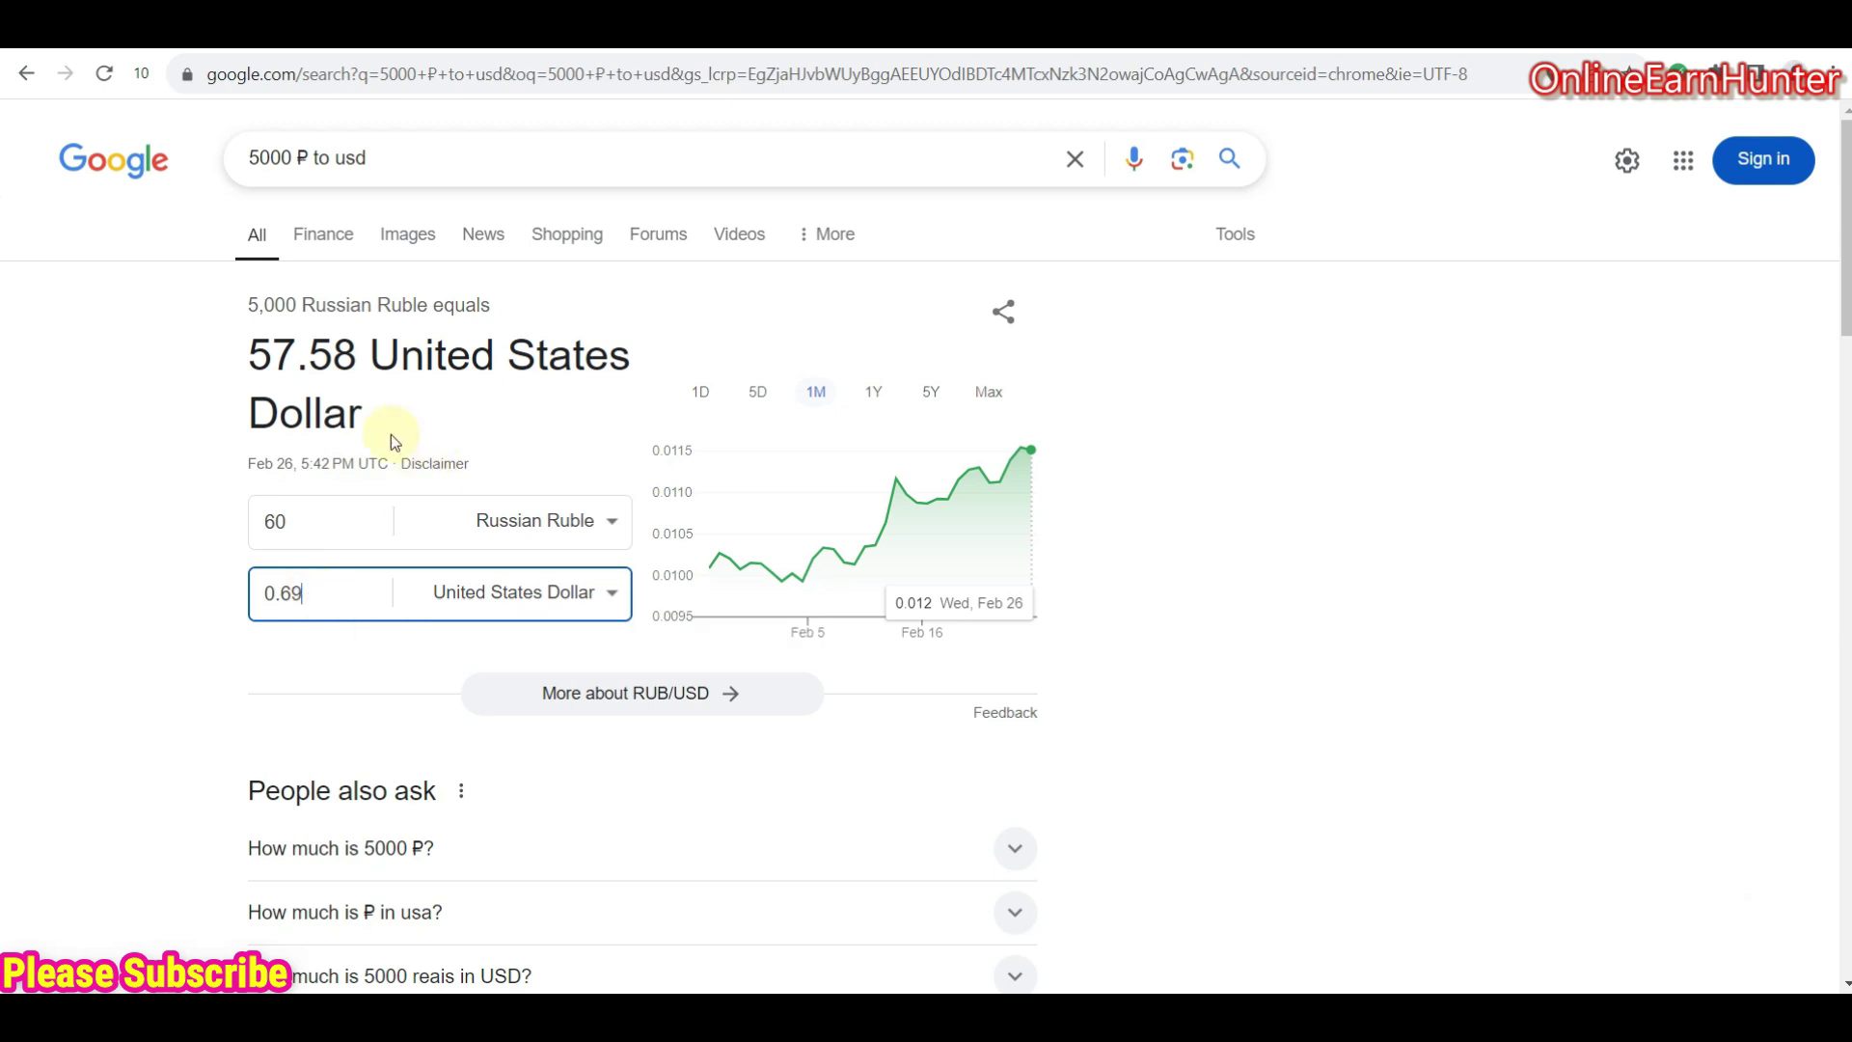
pyautogui.moveTo(309, 593); pyautogui.dragTo(258, 595)
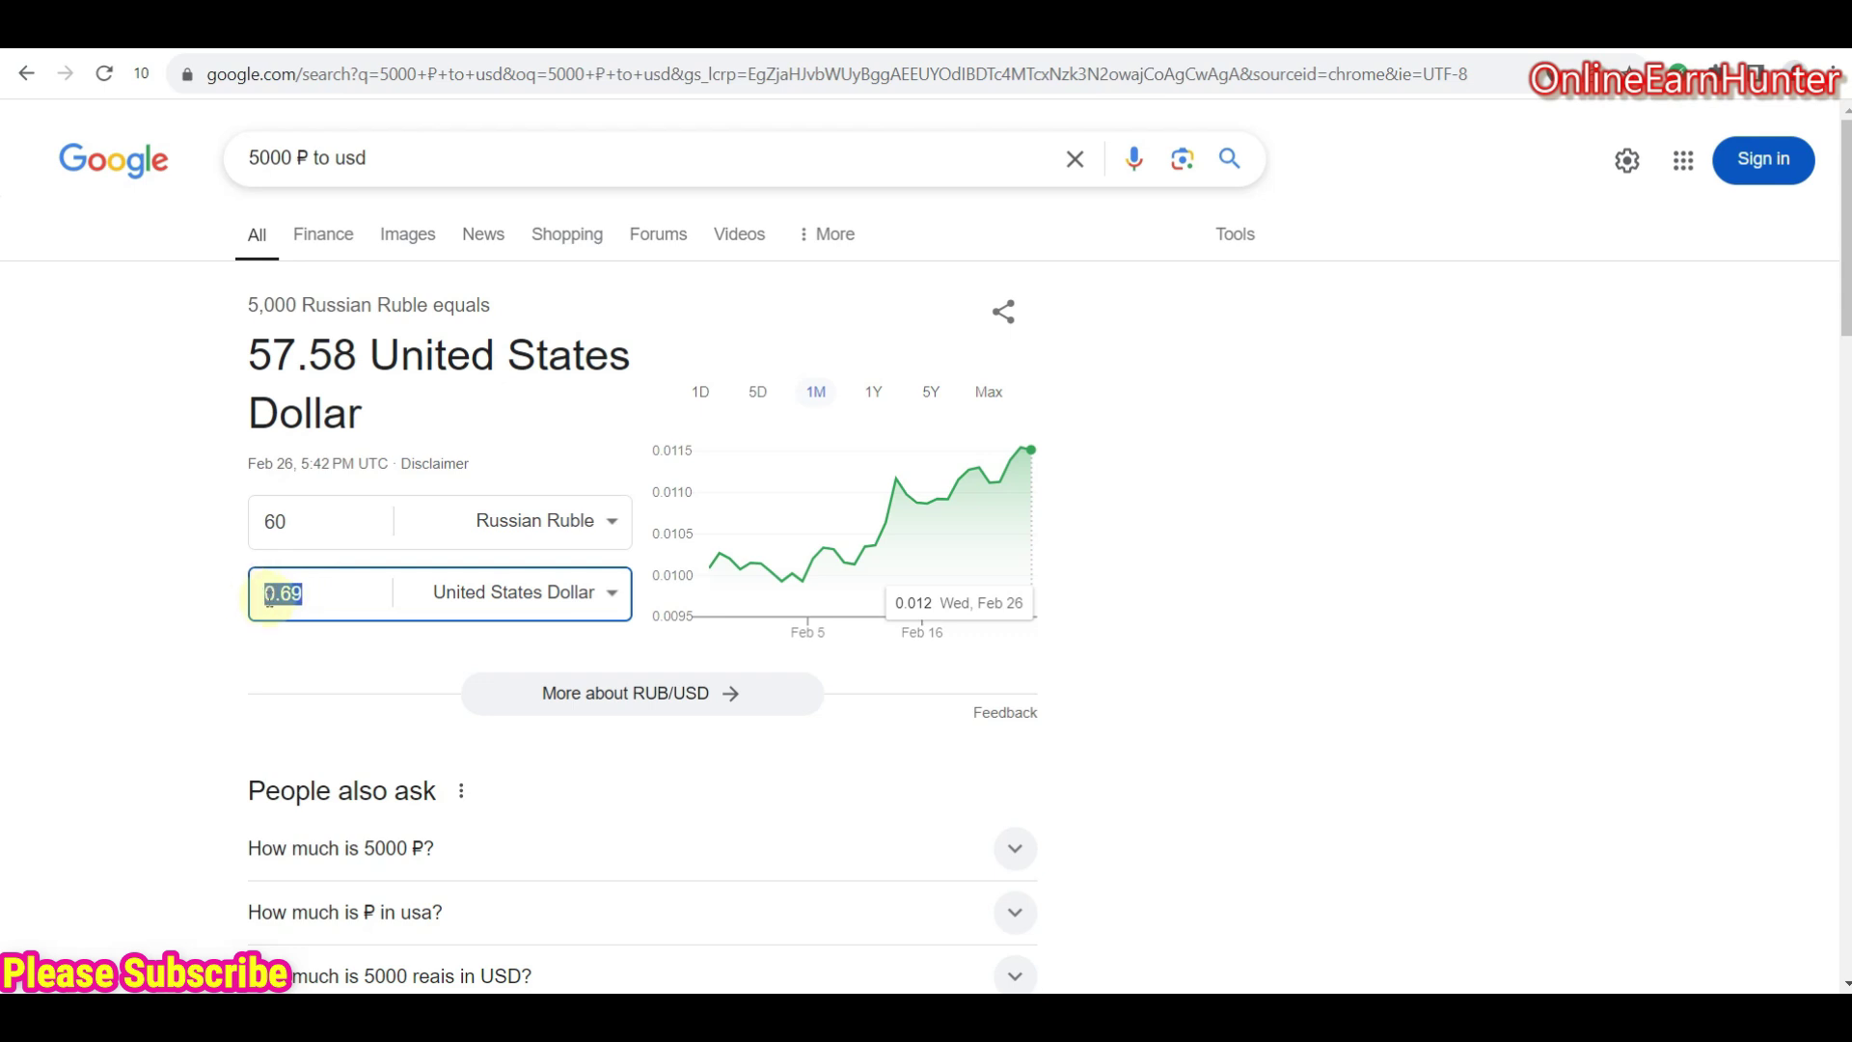
pyautogui.click(260, 596)
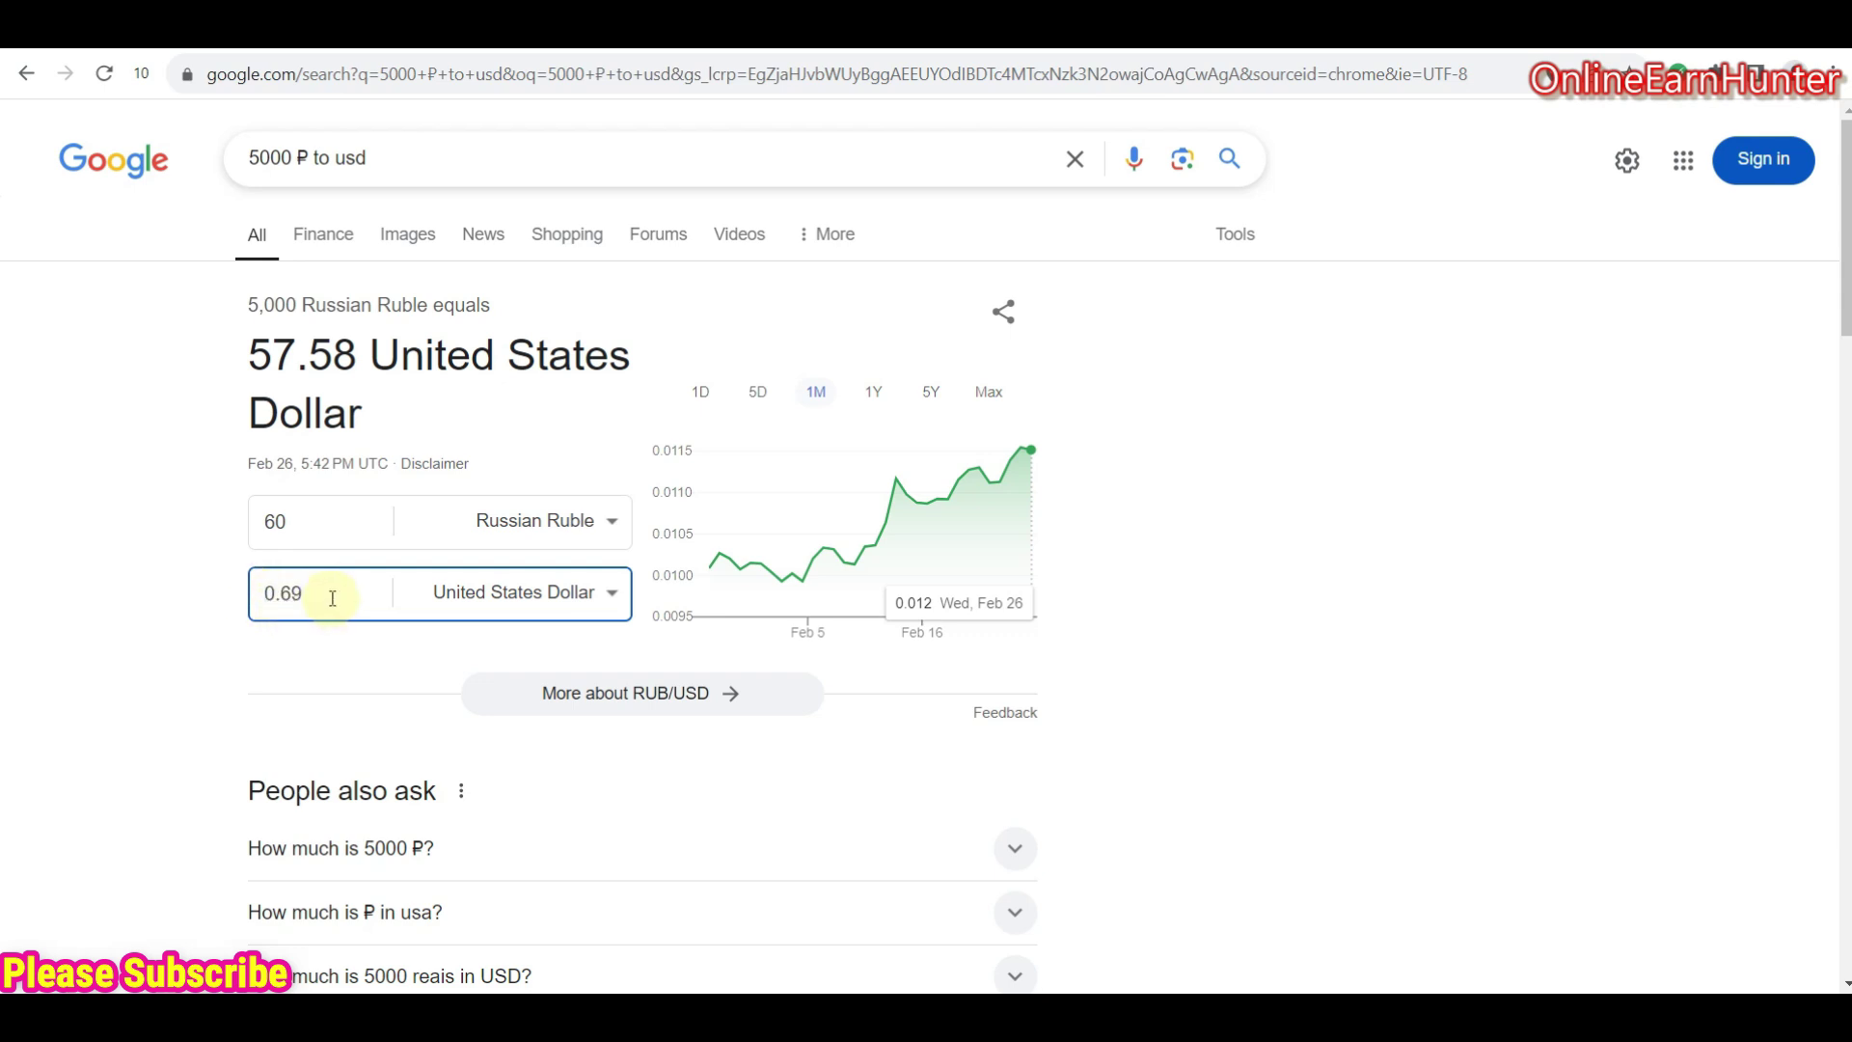
pyautogui.moveTo(313, 595); pyautogui.dragTo(249, 594)
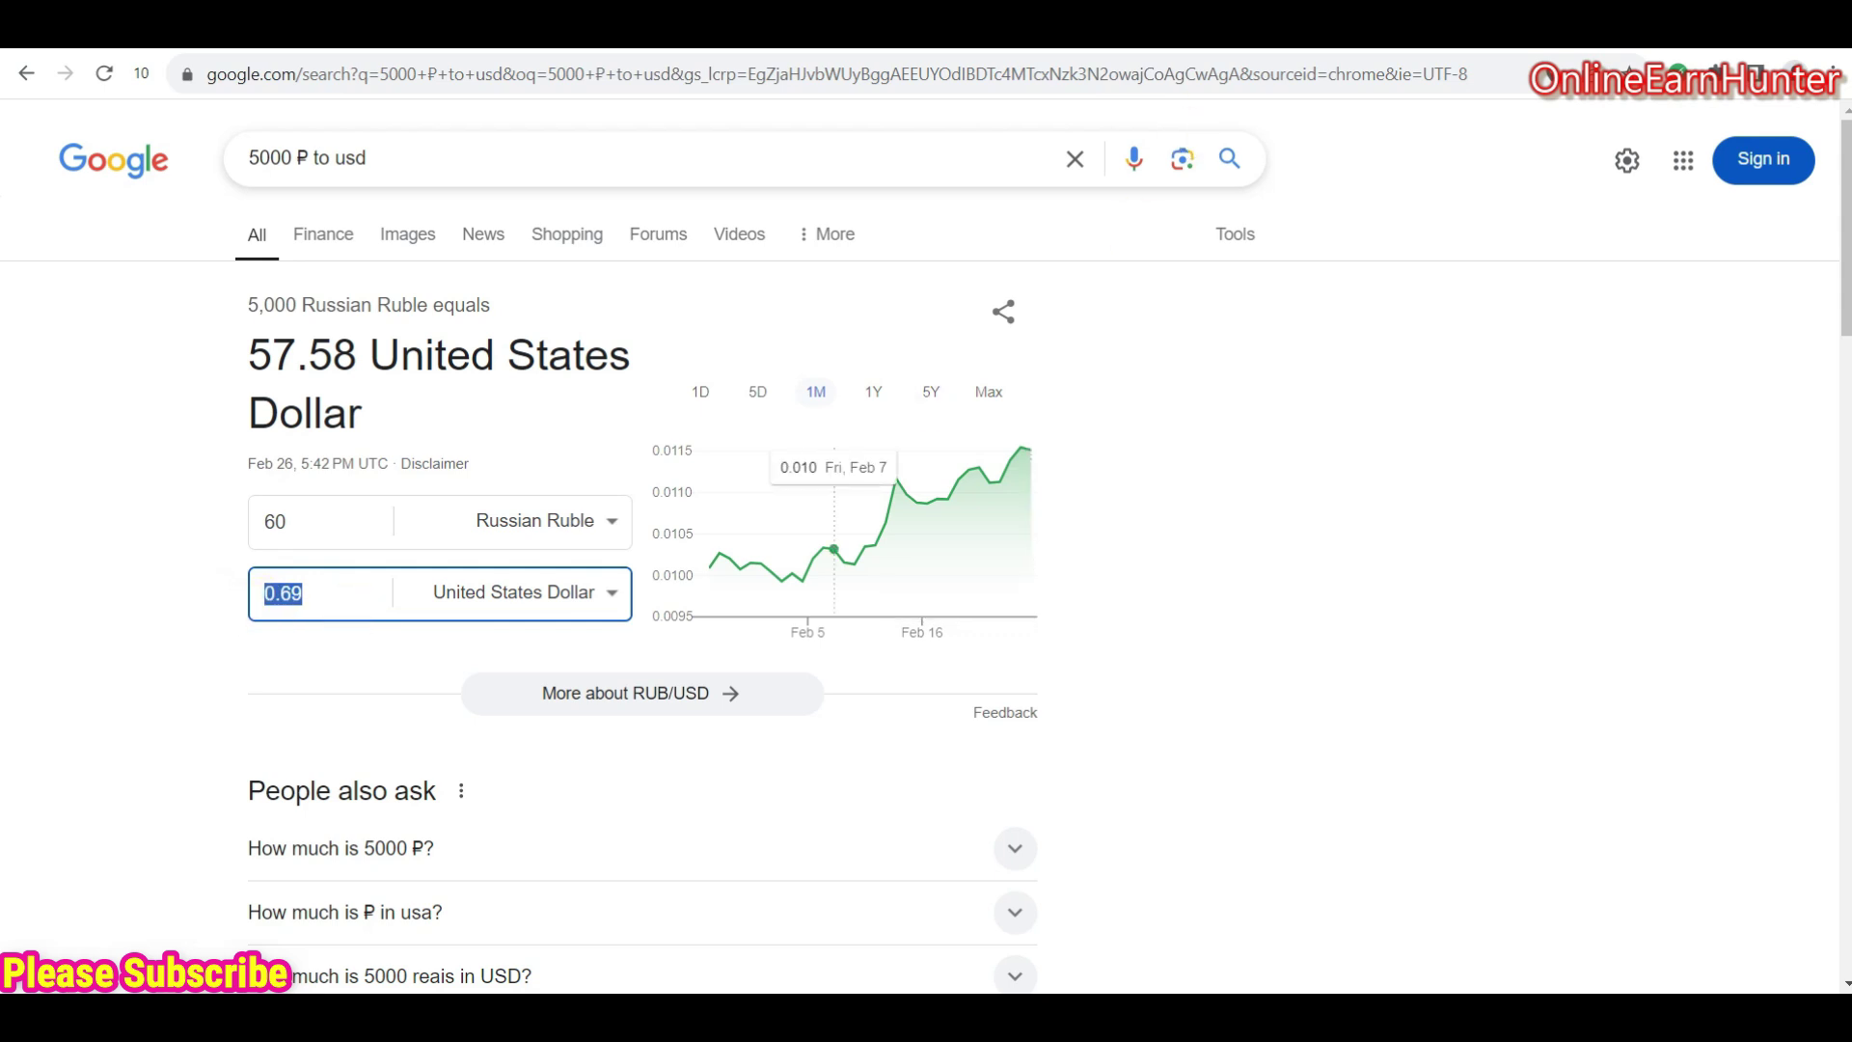
pyautogui.click(1109, 24)
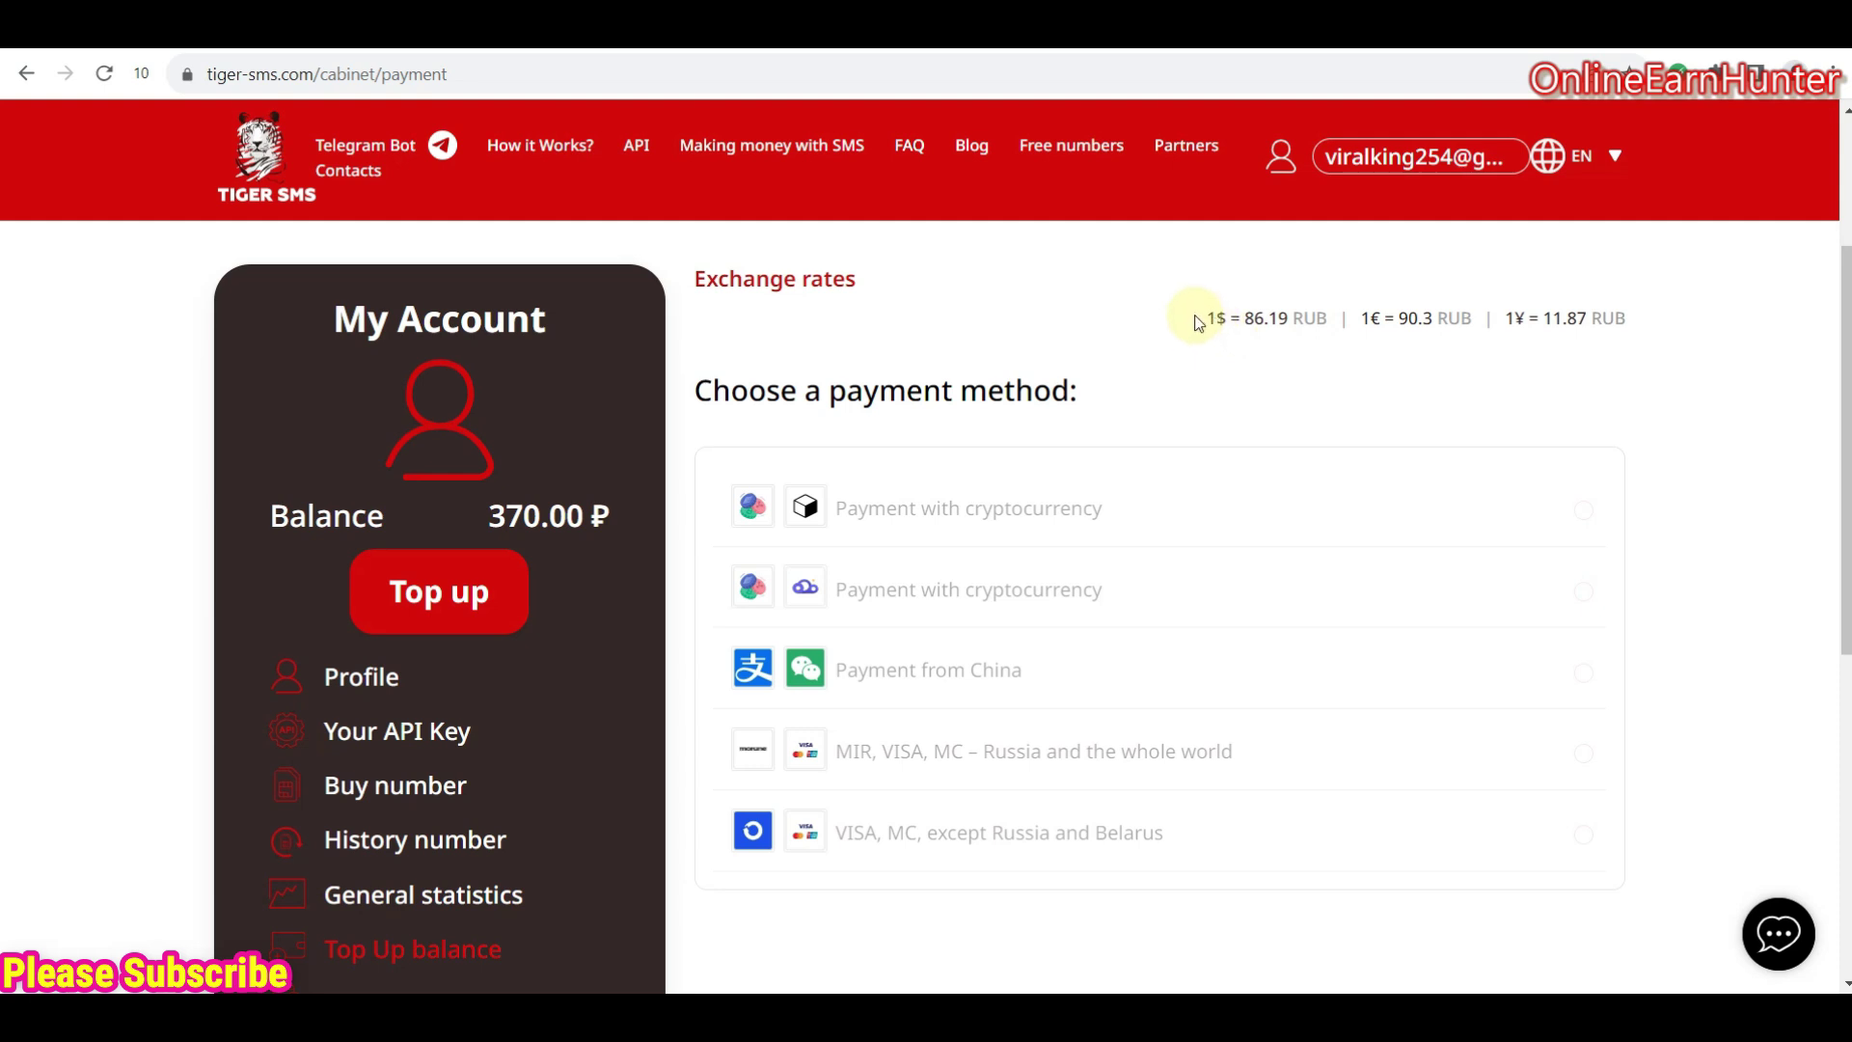
pyautogui.moveTo(1200, 320); pyautogui.dragTo(1645, 328)
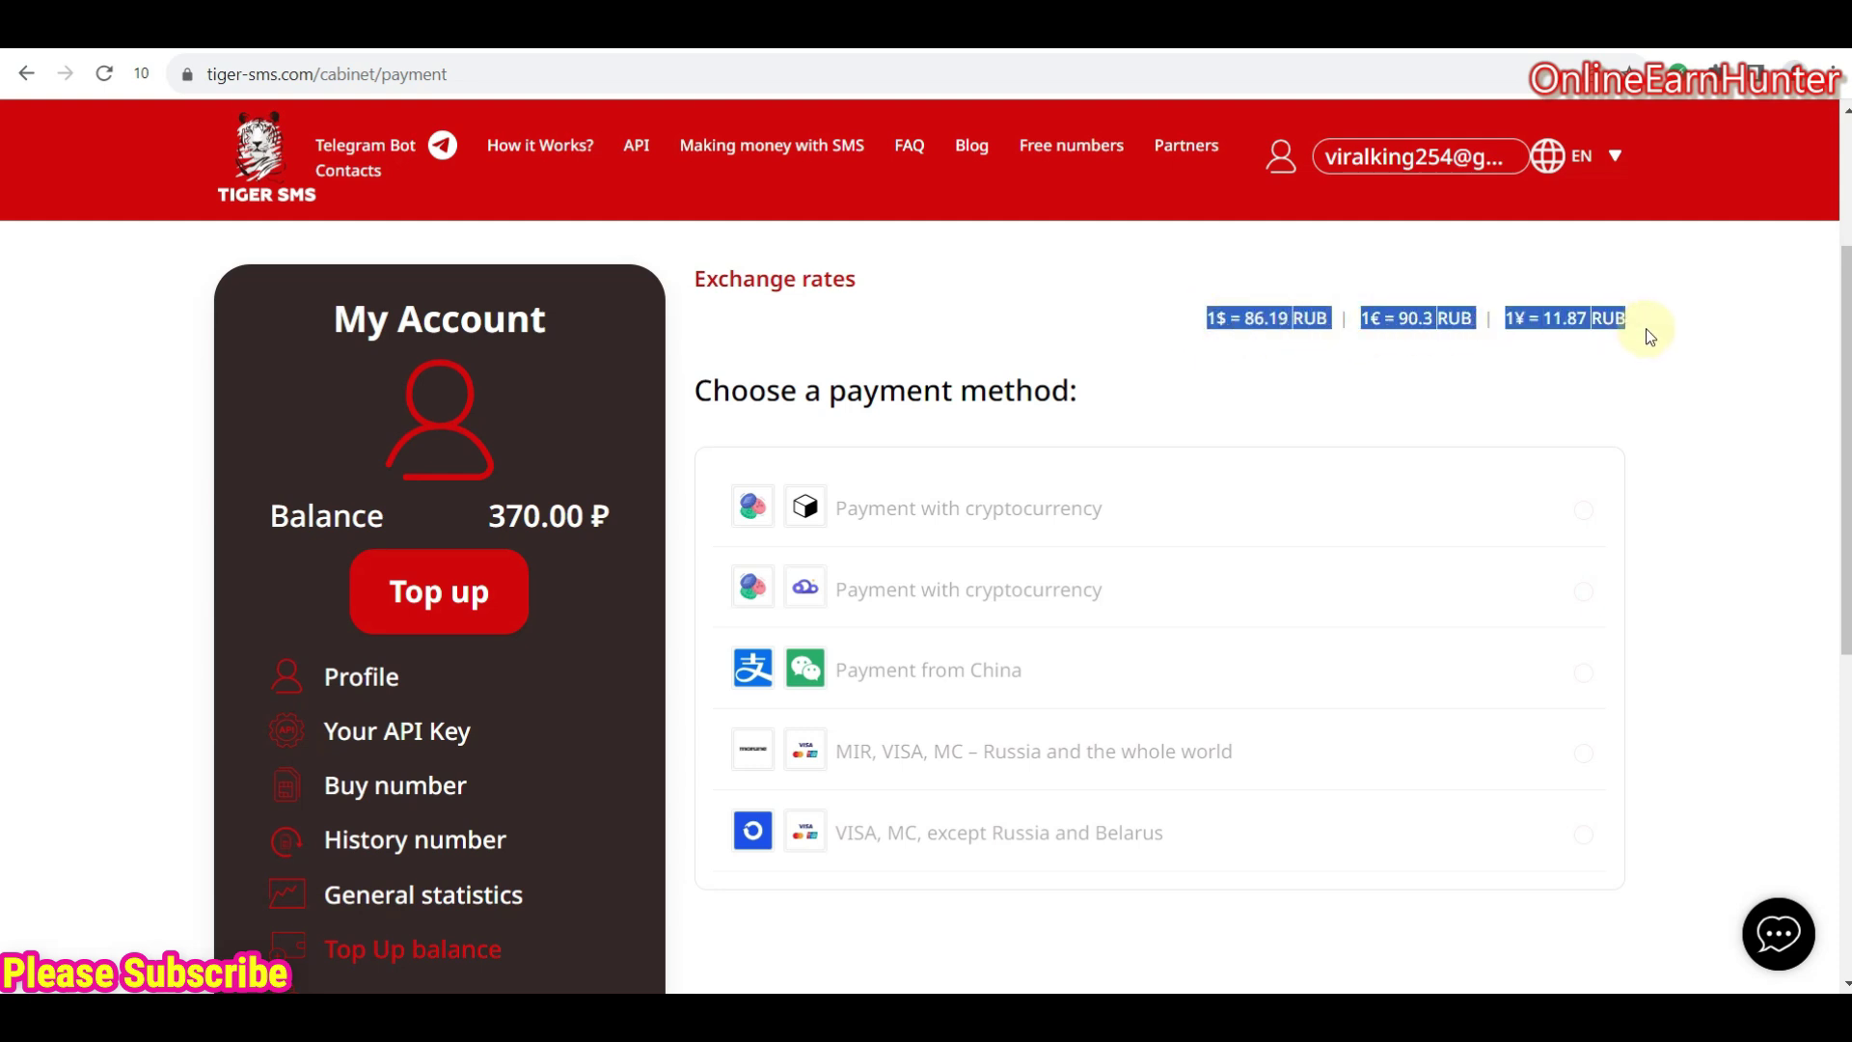
pyautogui.click(1537, 362)
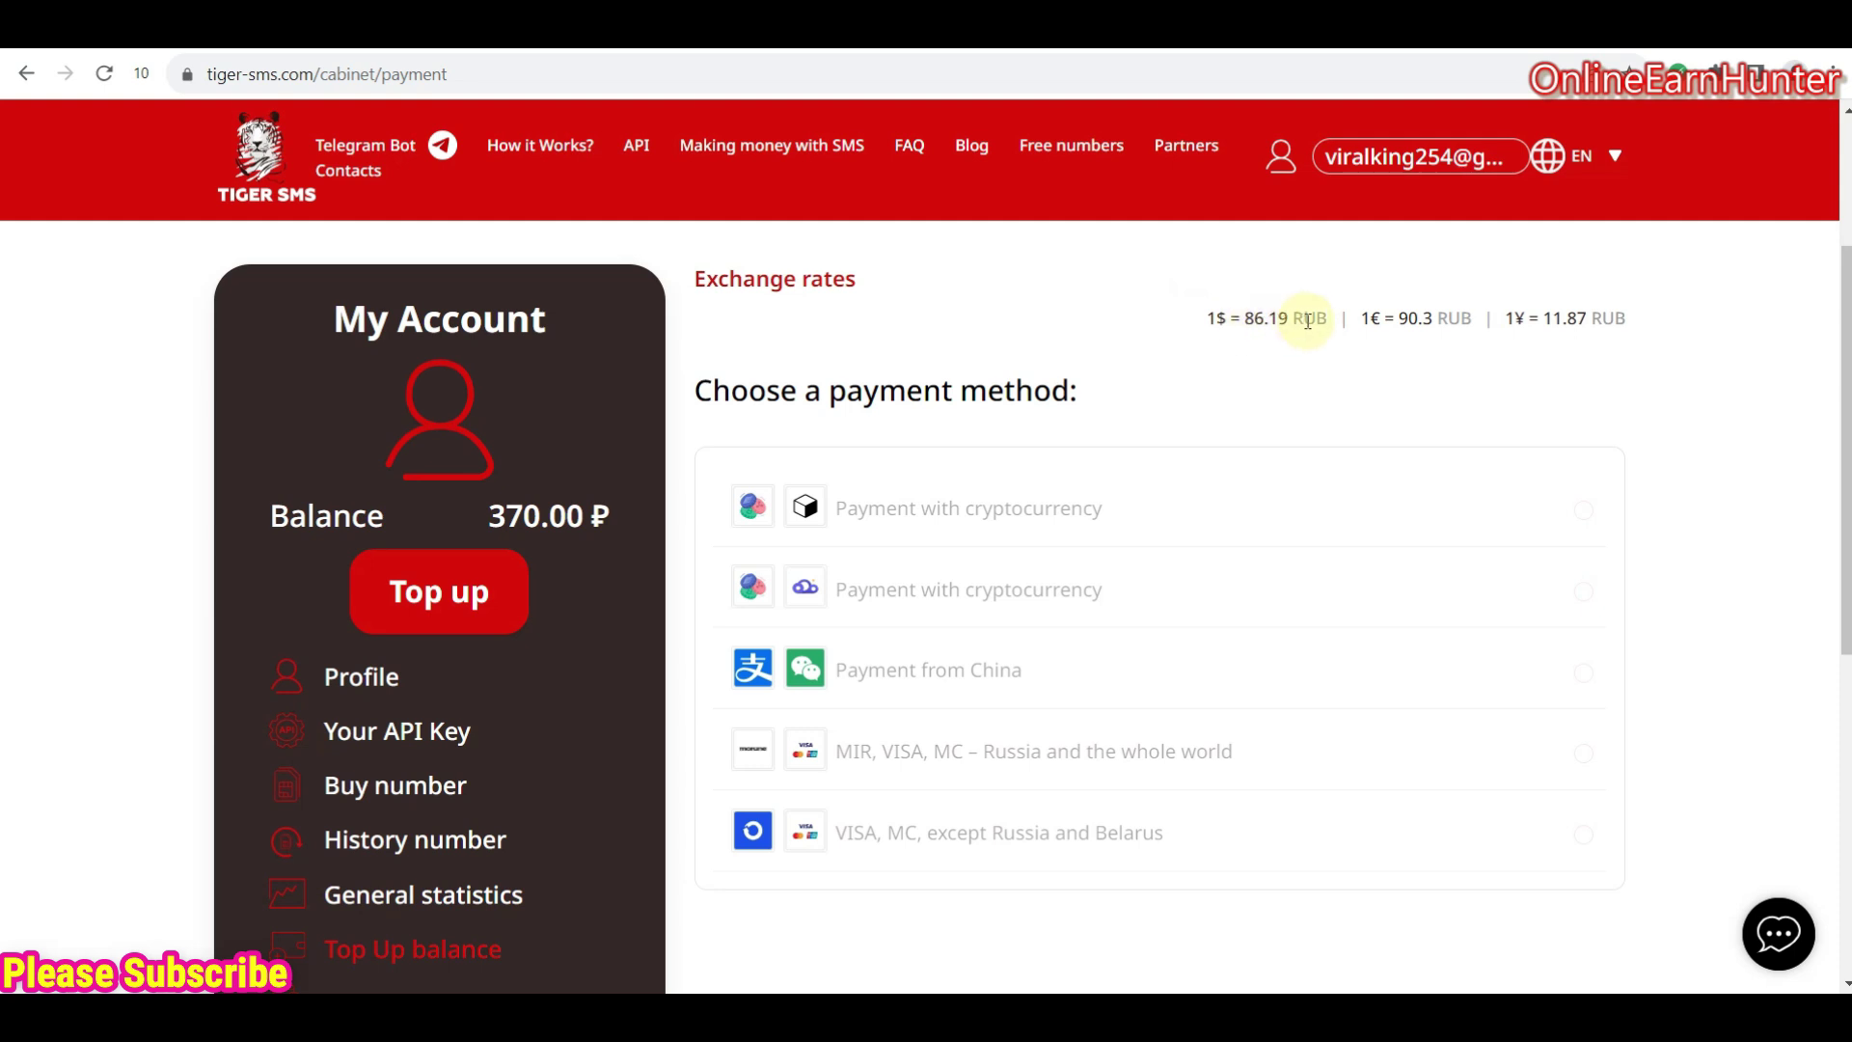
pyautogui.click(1329, 50)
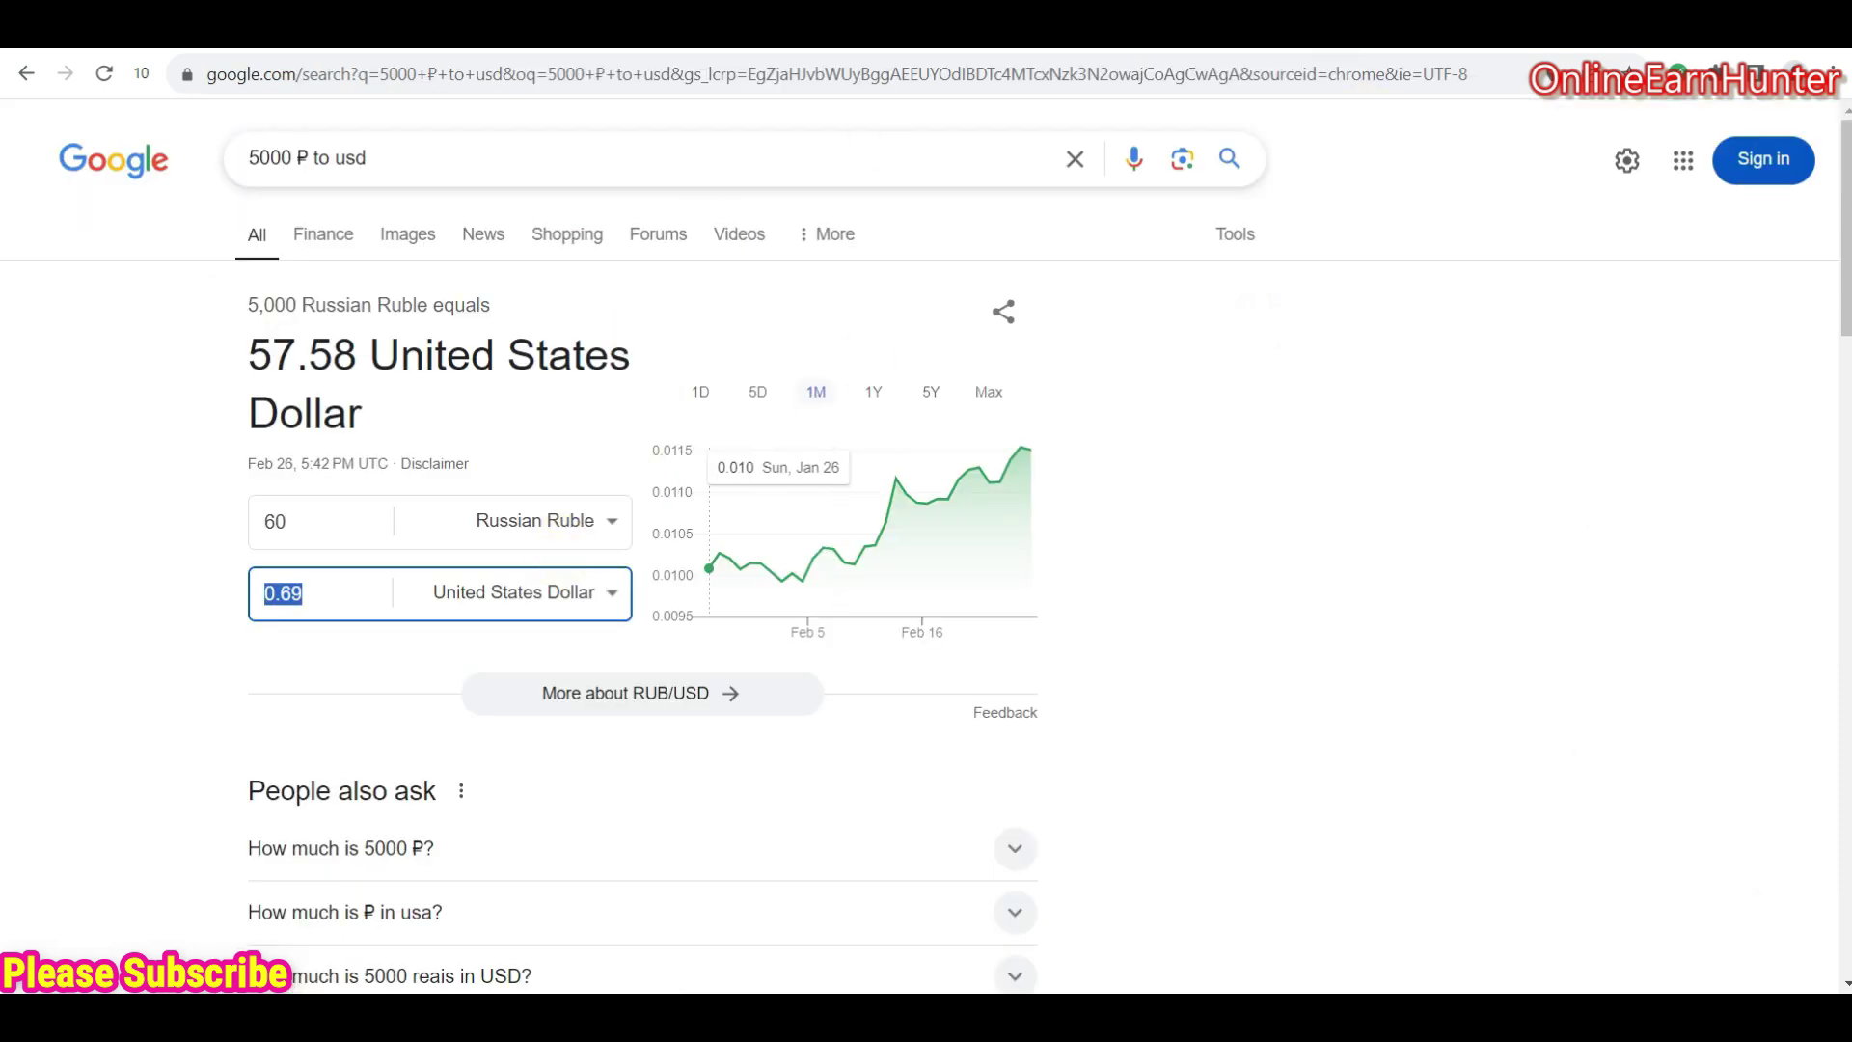
pyautogui.click(1370, 46)
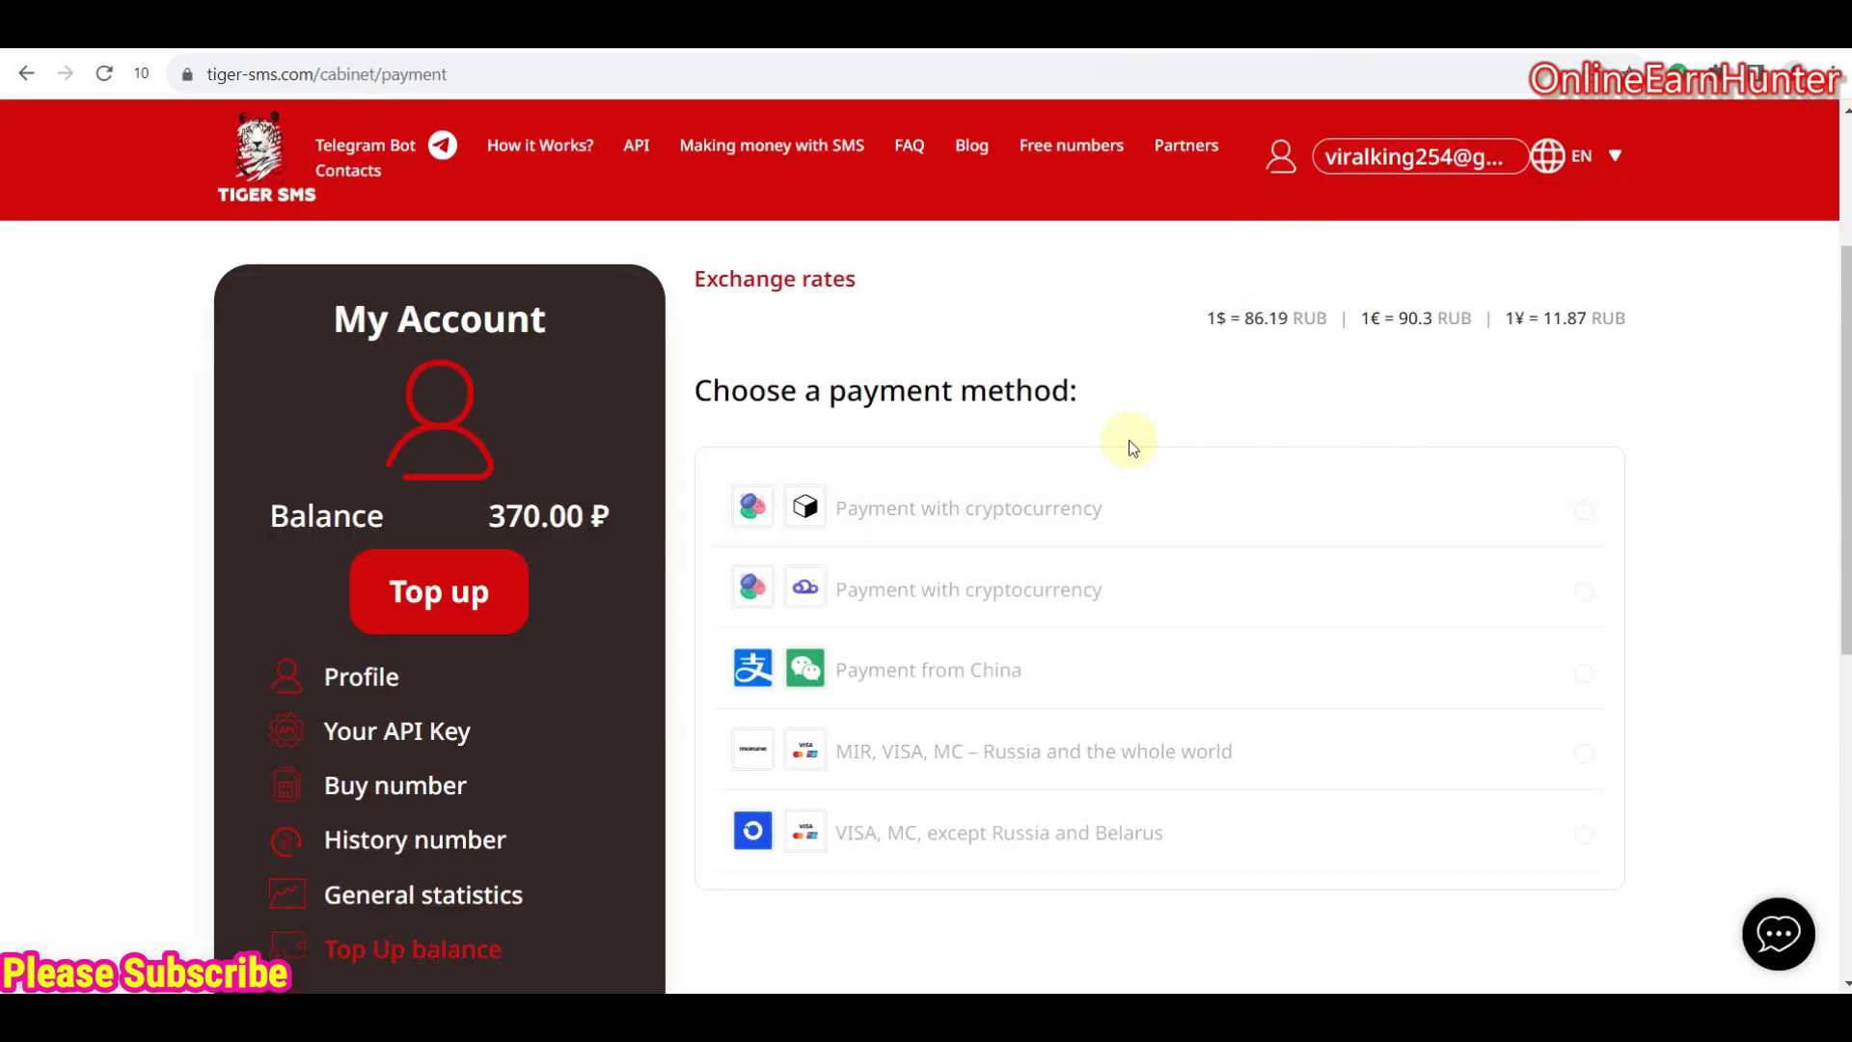
pyautogui.scroll(-1, 926, 579)
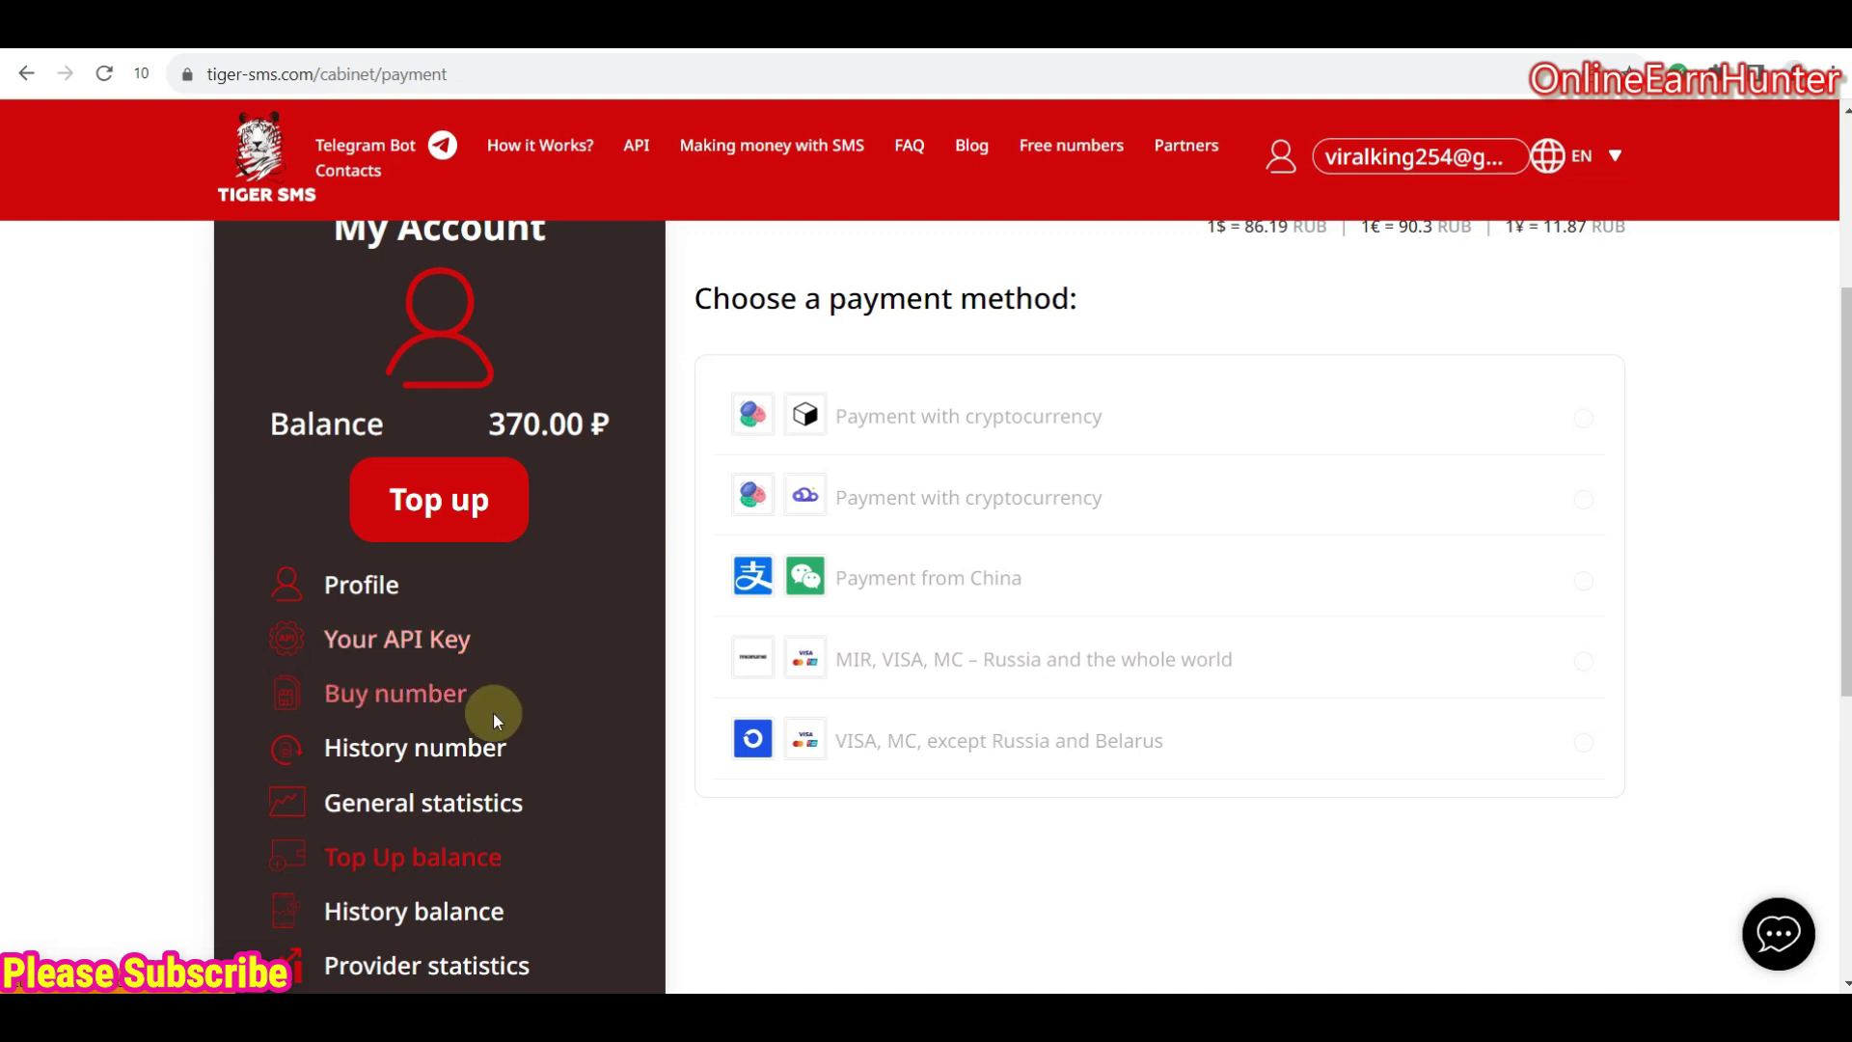
# - Go to Buy number from the My Account sidebar and scroll through the services list
pyautogui.click(434, 496)
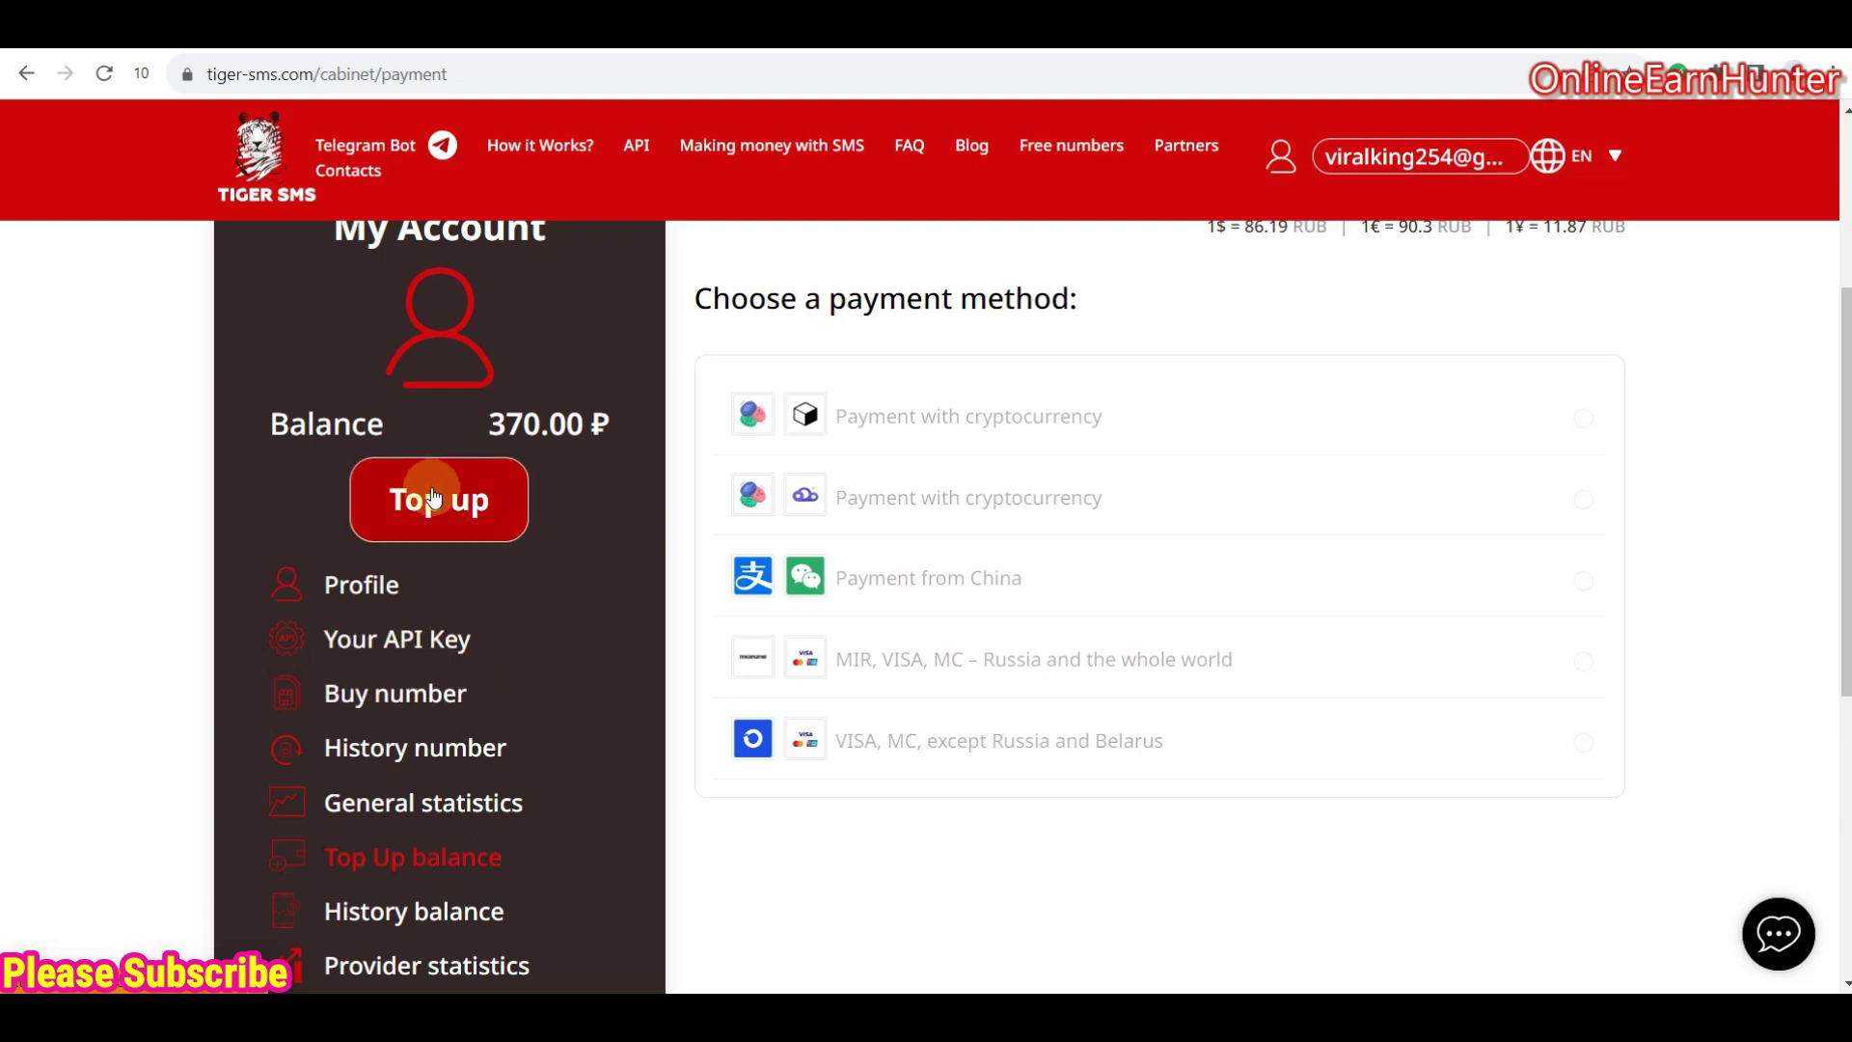
pyautogui.click(379, 699)
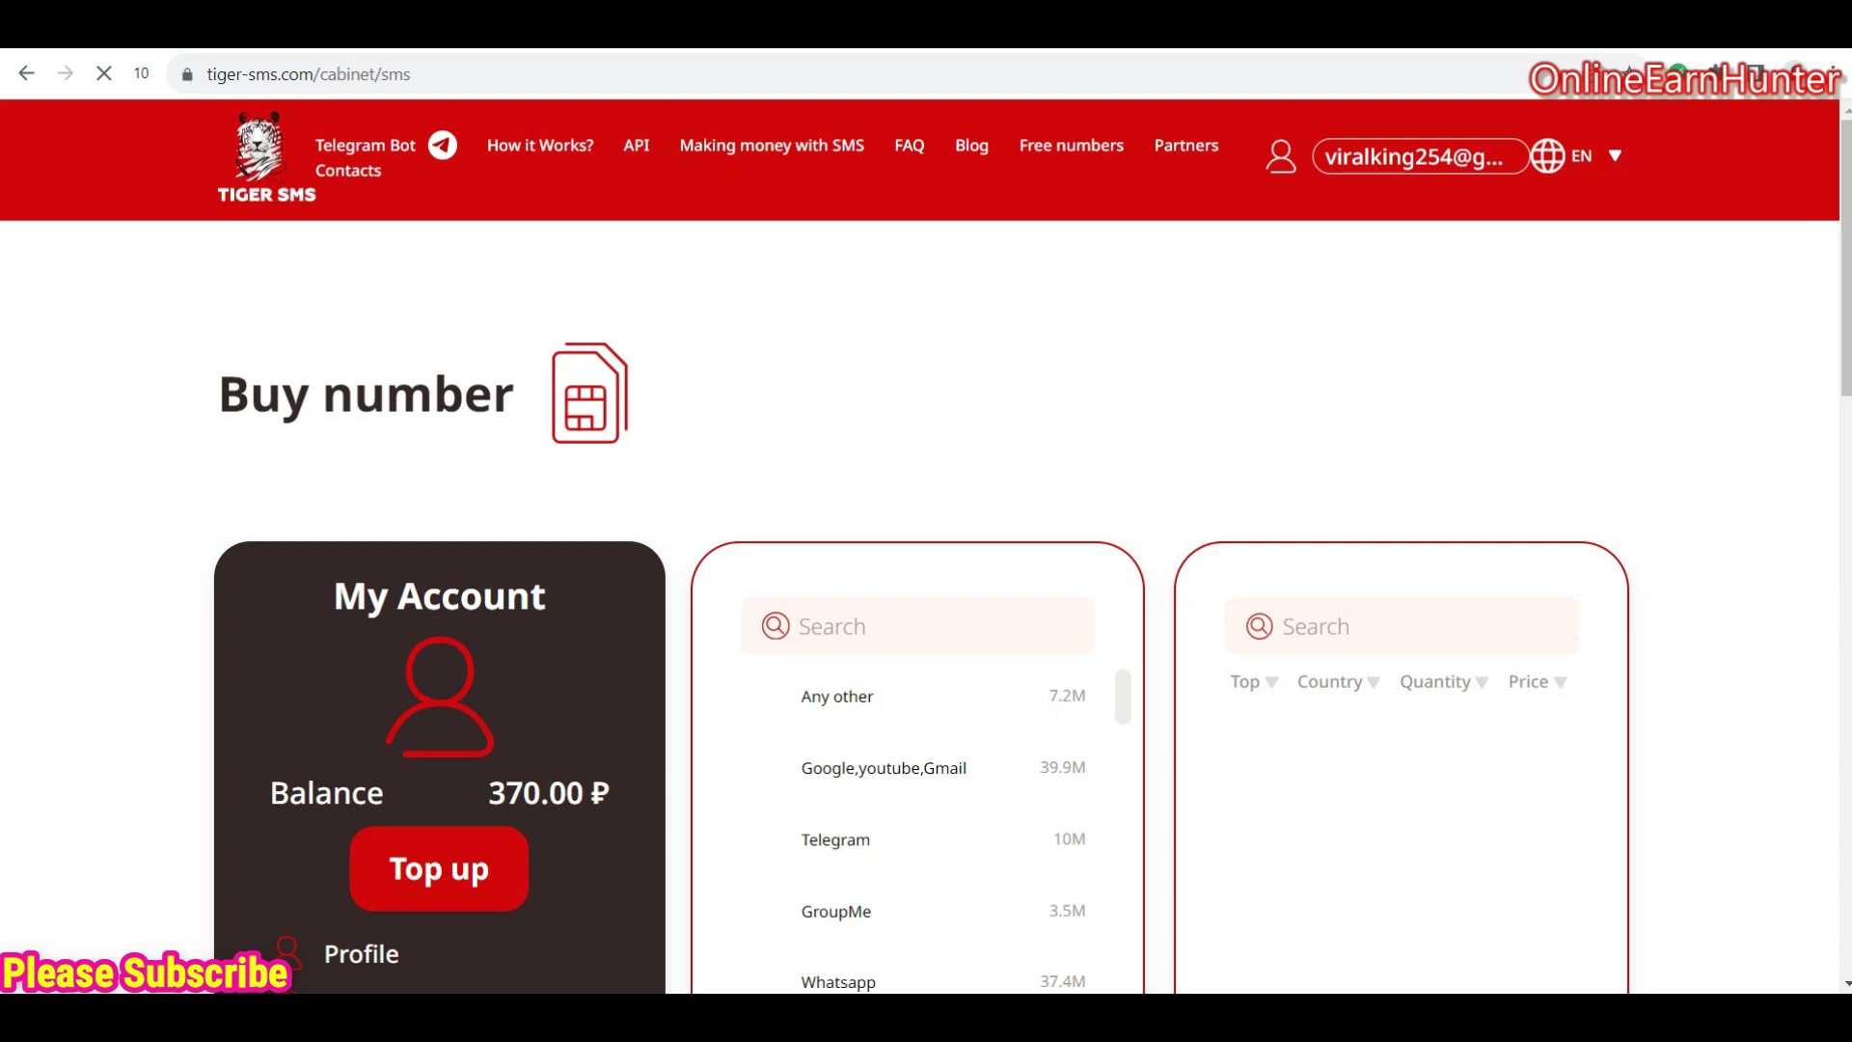
pyautogui.scroll(-5, 830, 513)
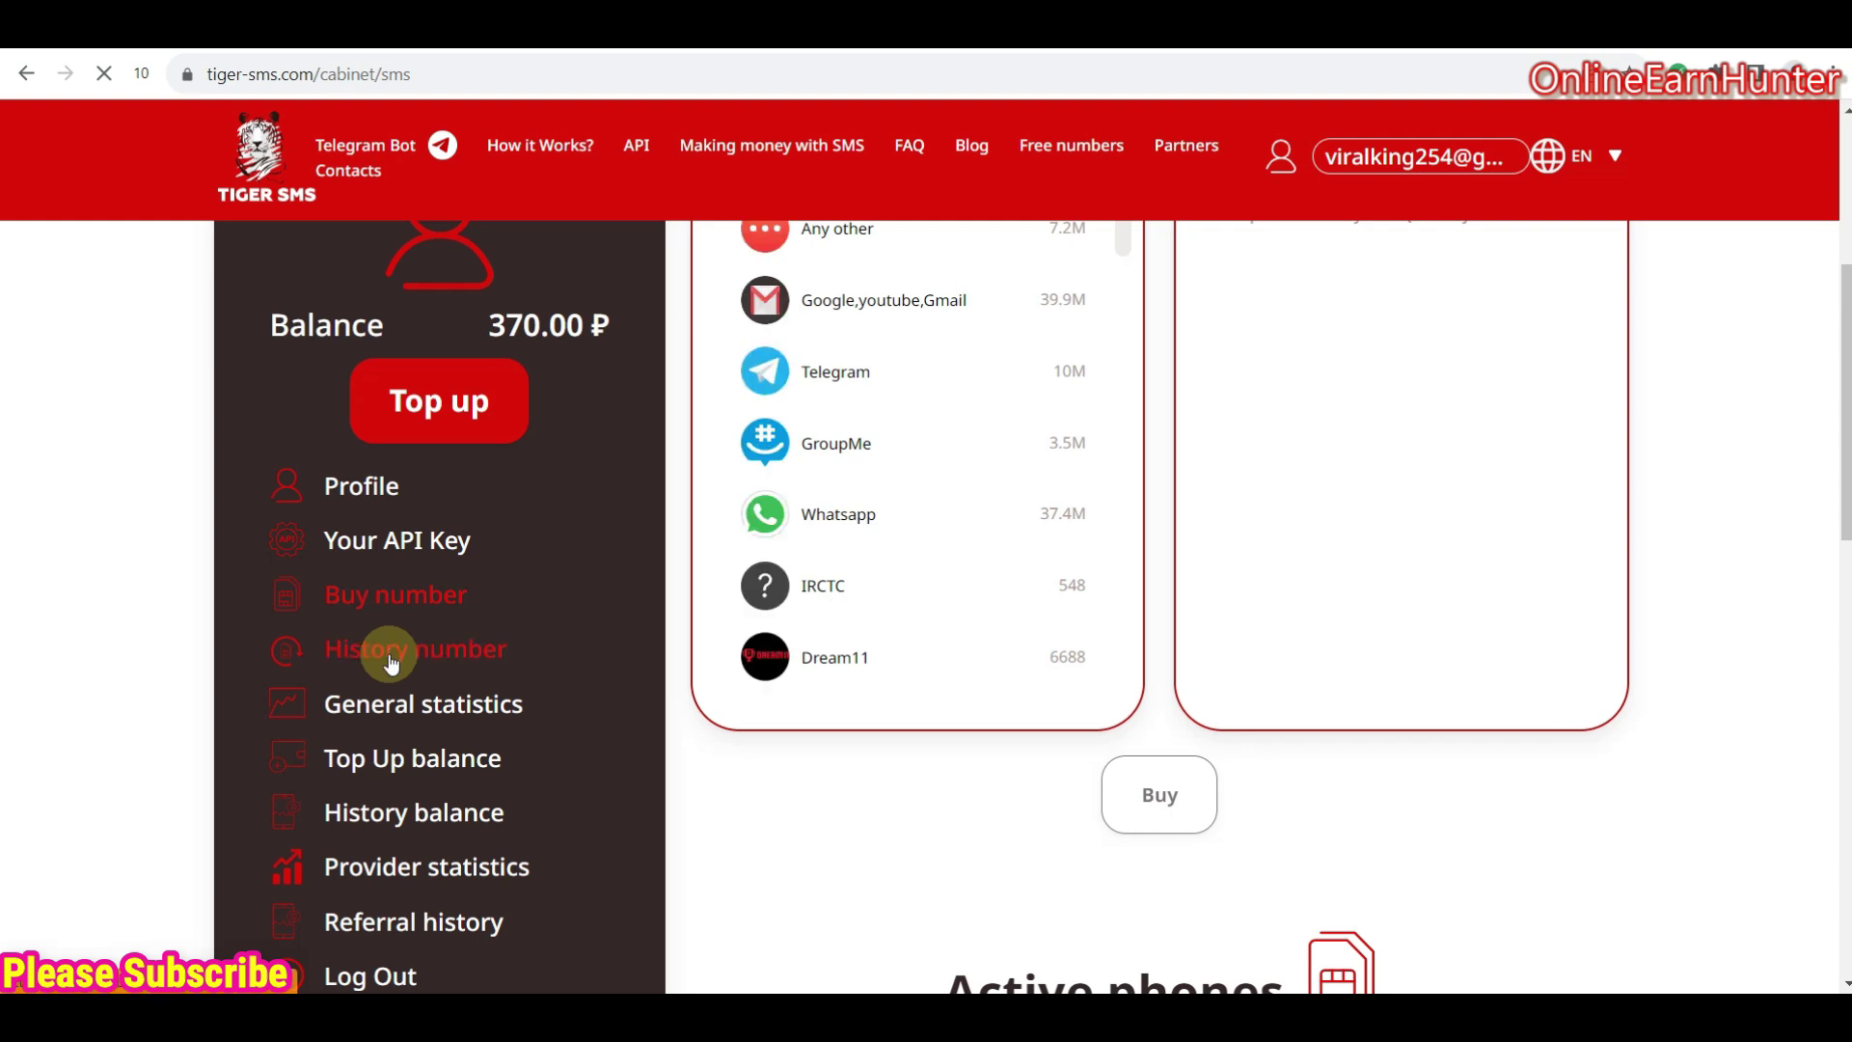
pyautogui.scroll(1, 390, 663)
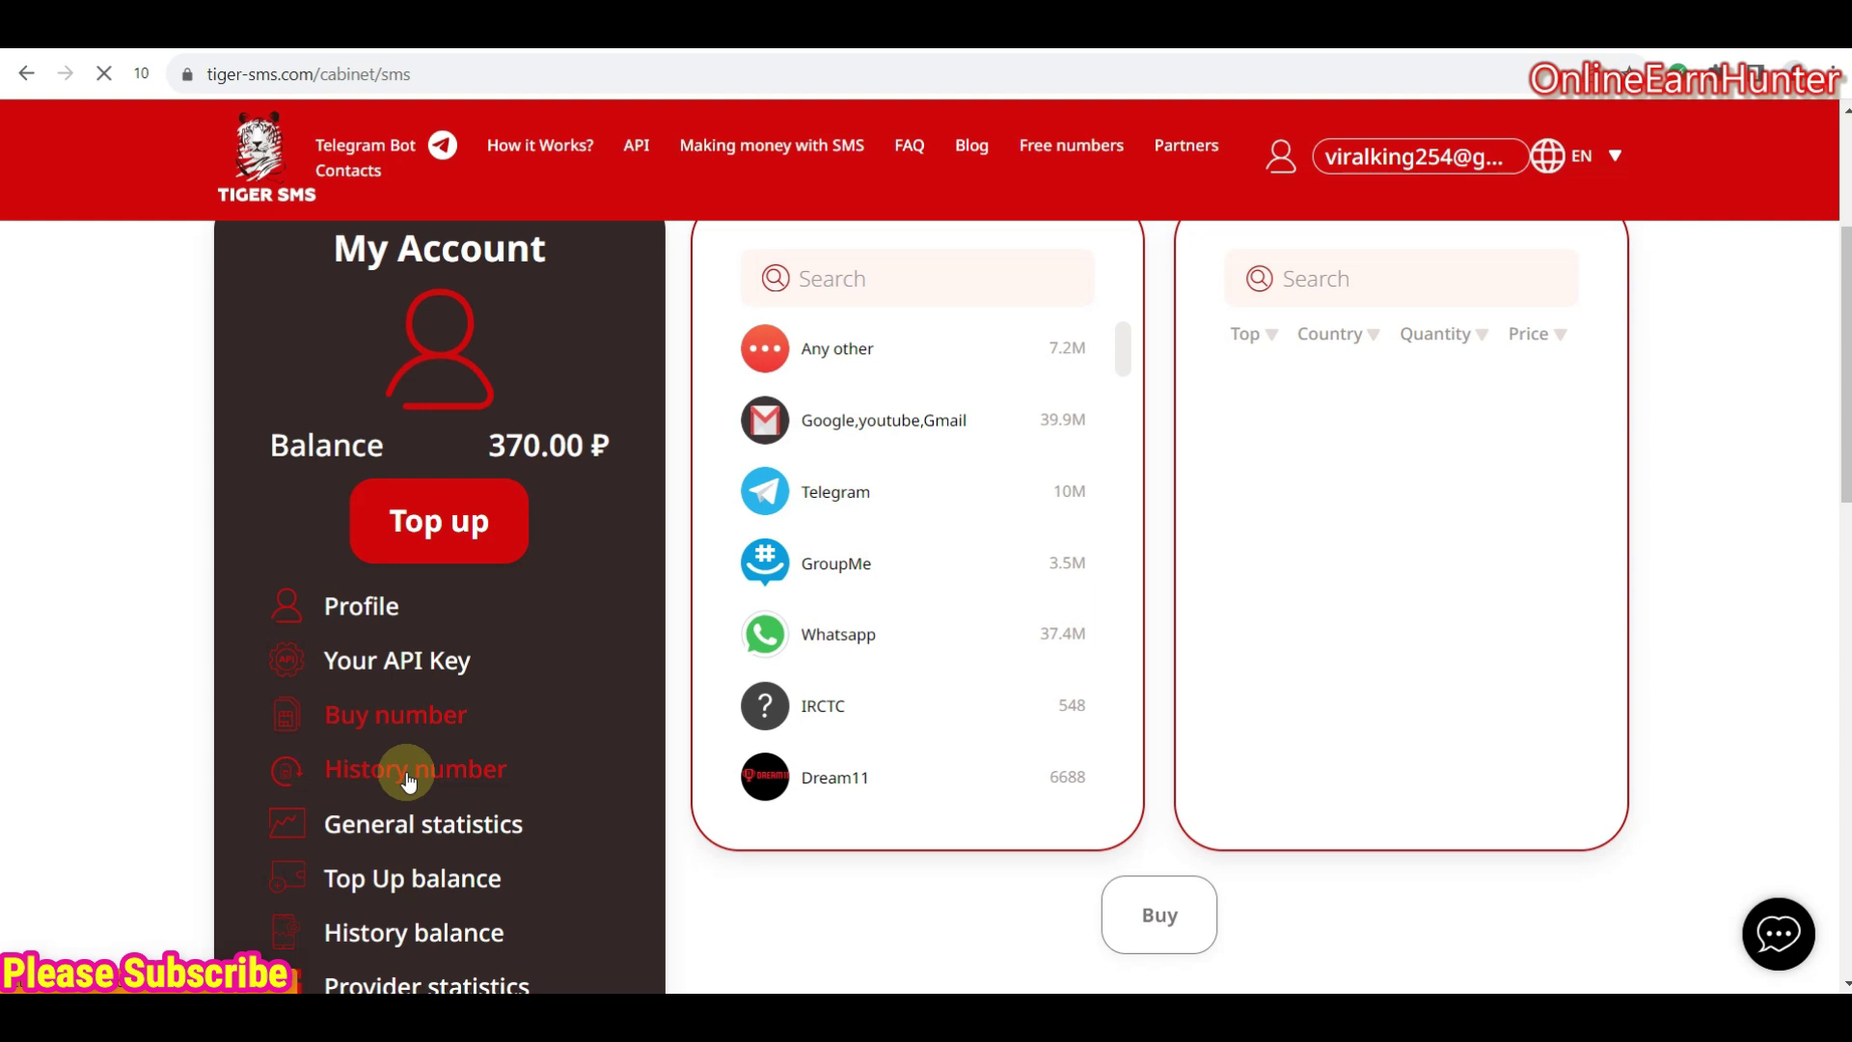
# - Review the Number history, highlighting the two 65.00 ₽ Gmail numbers above four canceled activations
pyautogui.click(407, 771)
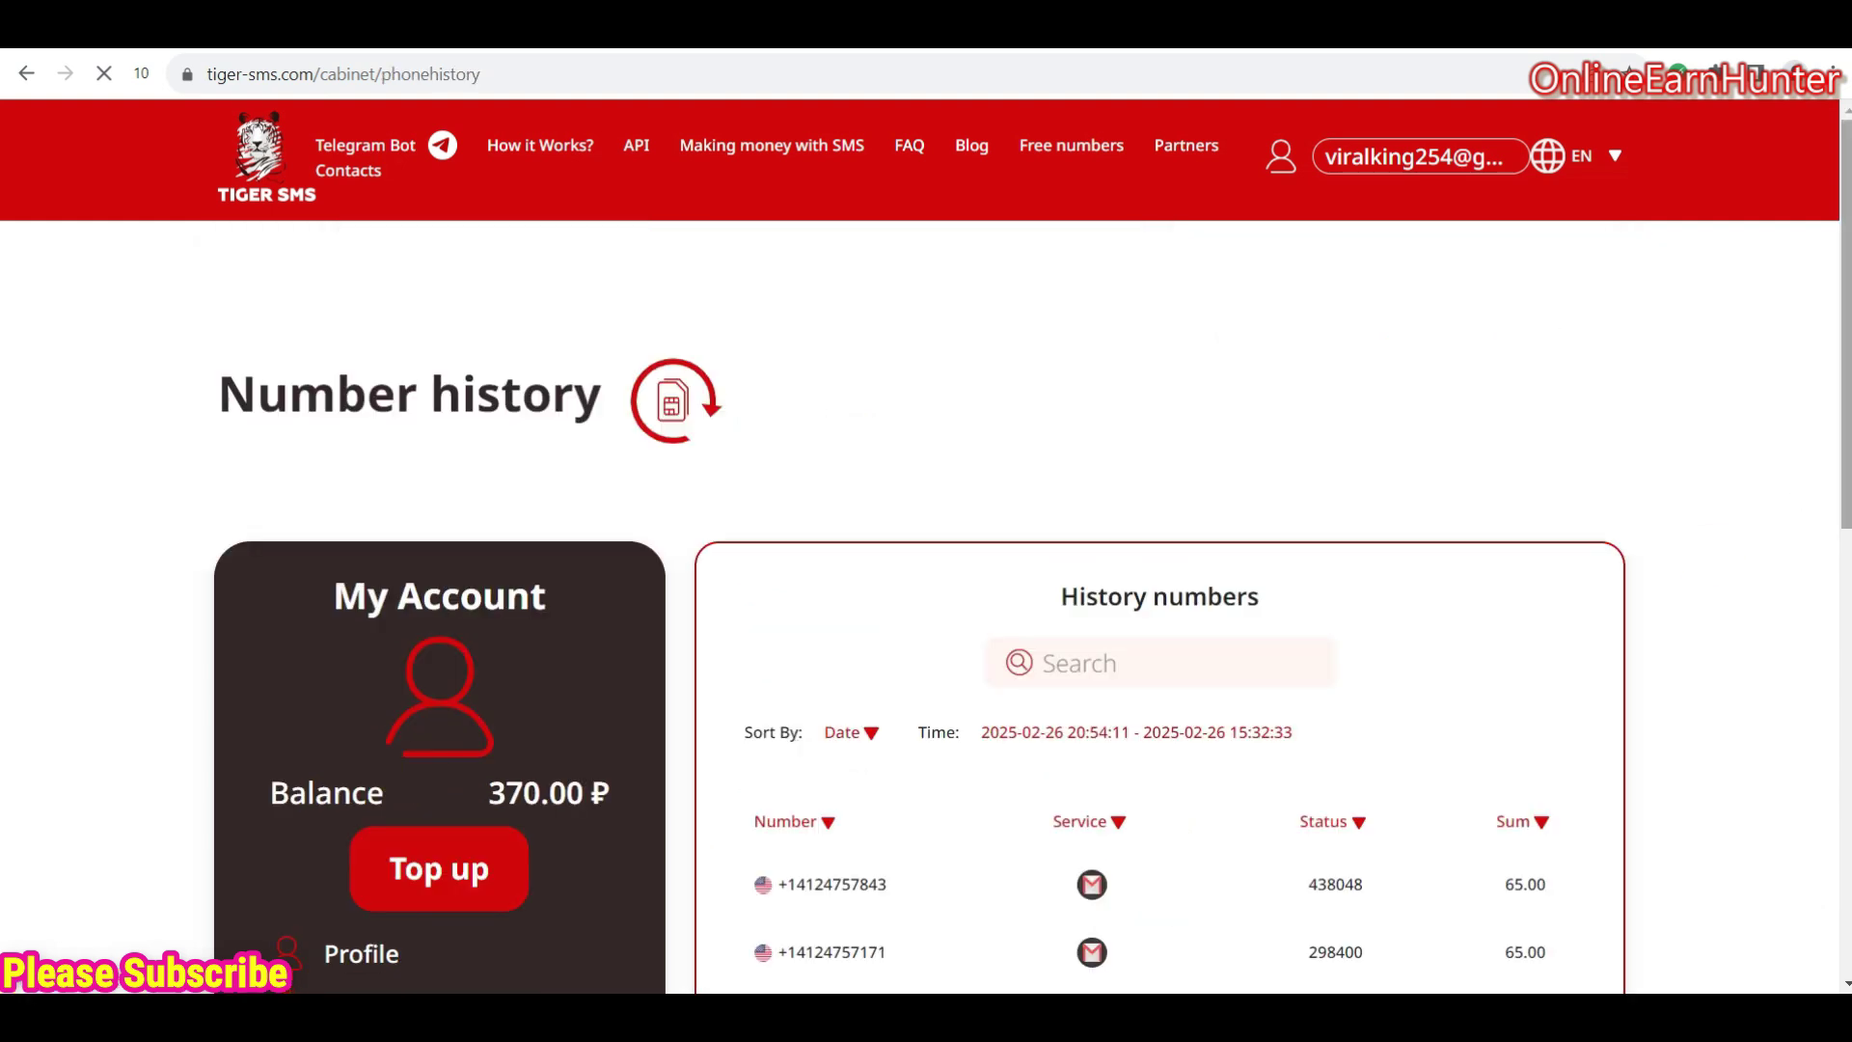
pyautogui.scroll(-3, 1837, 405)
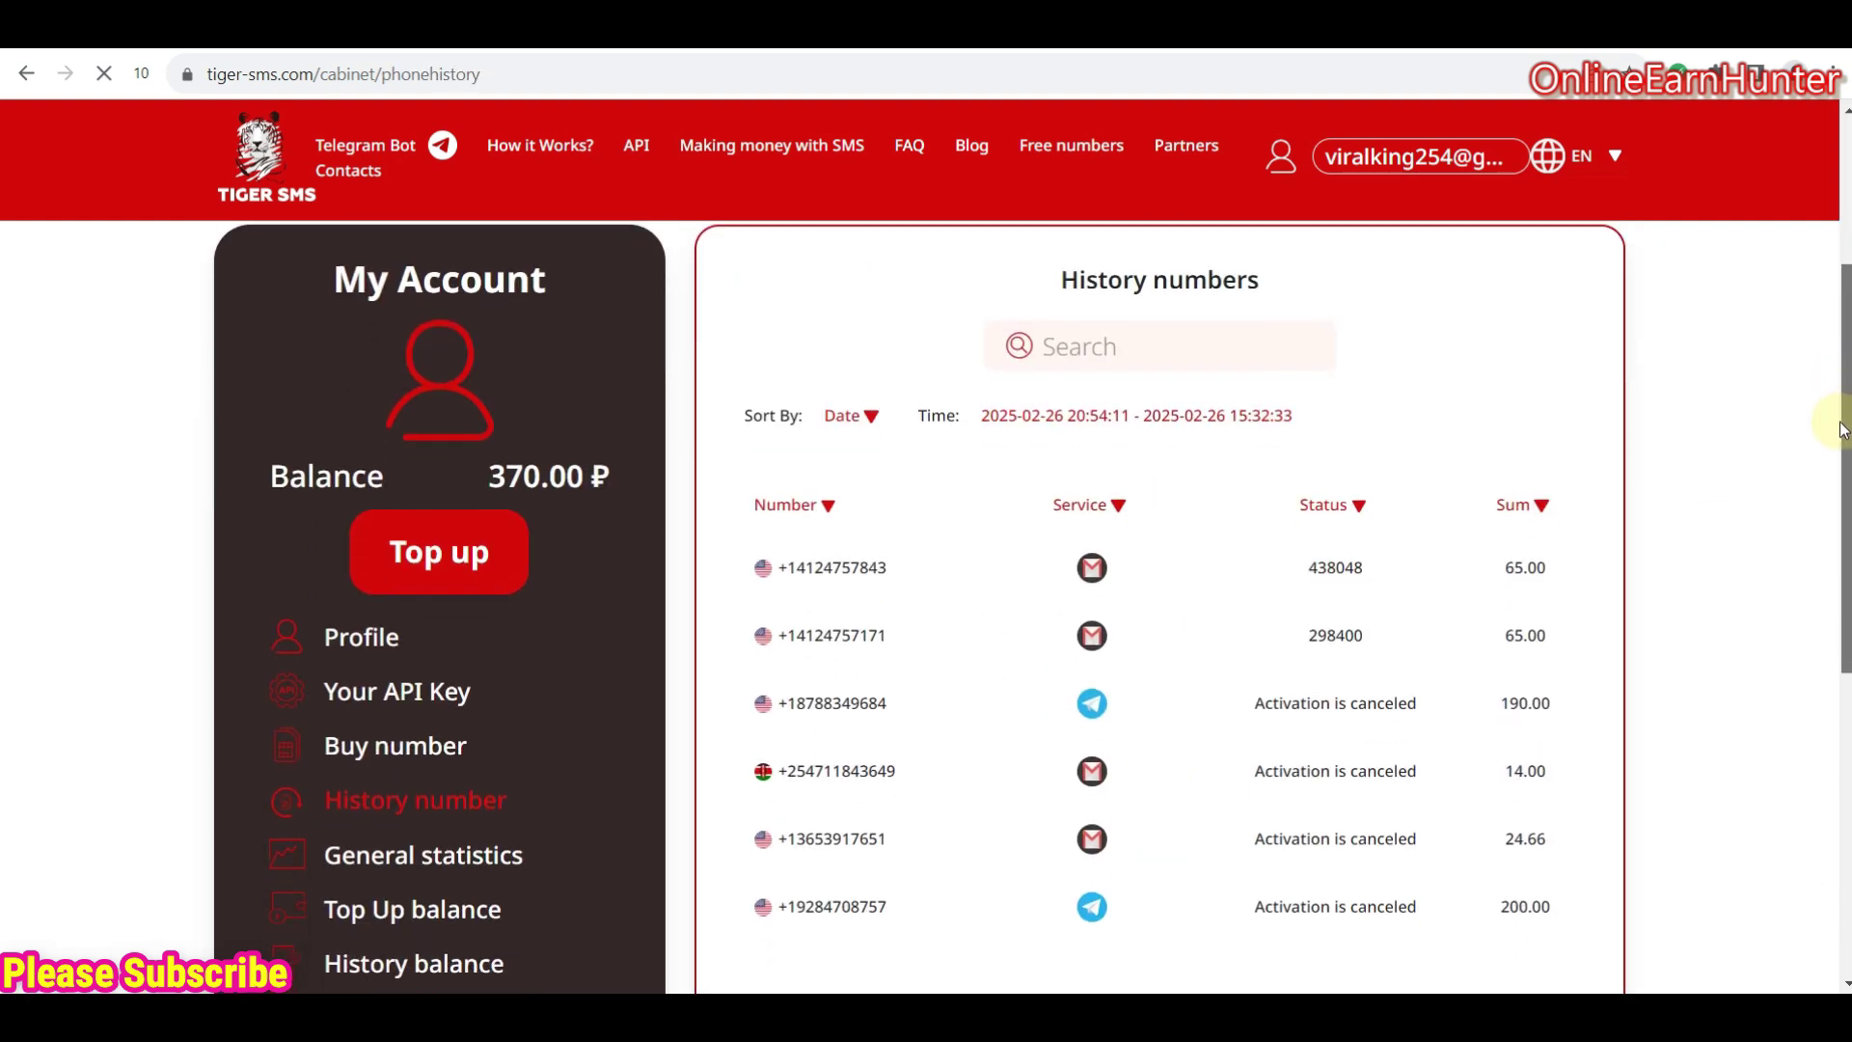
pyautogui.moveTo(1842, 430); pyautogui.dragTo(1842, 432)
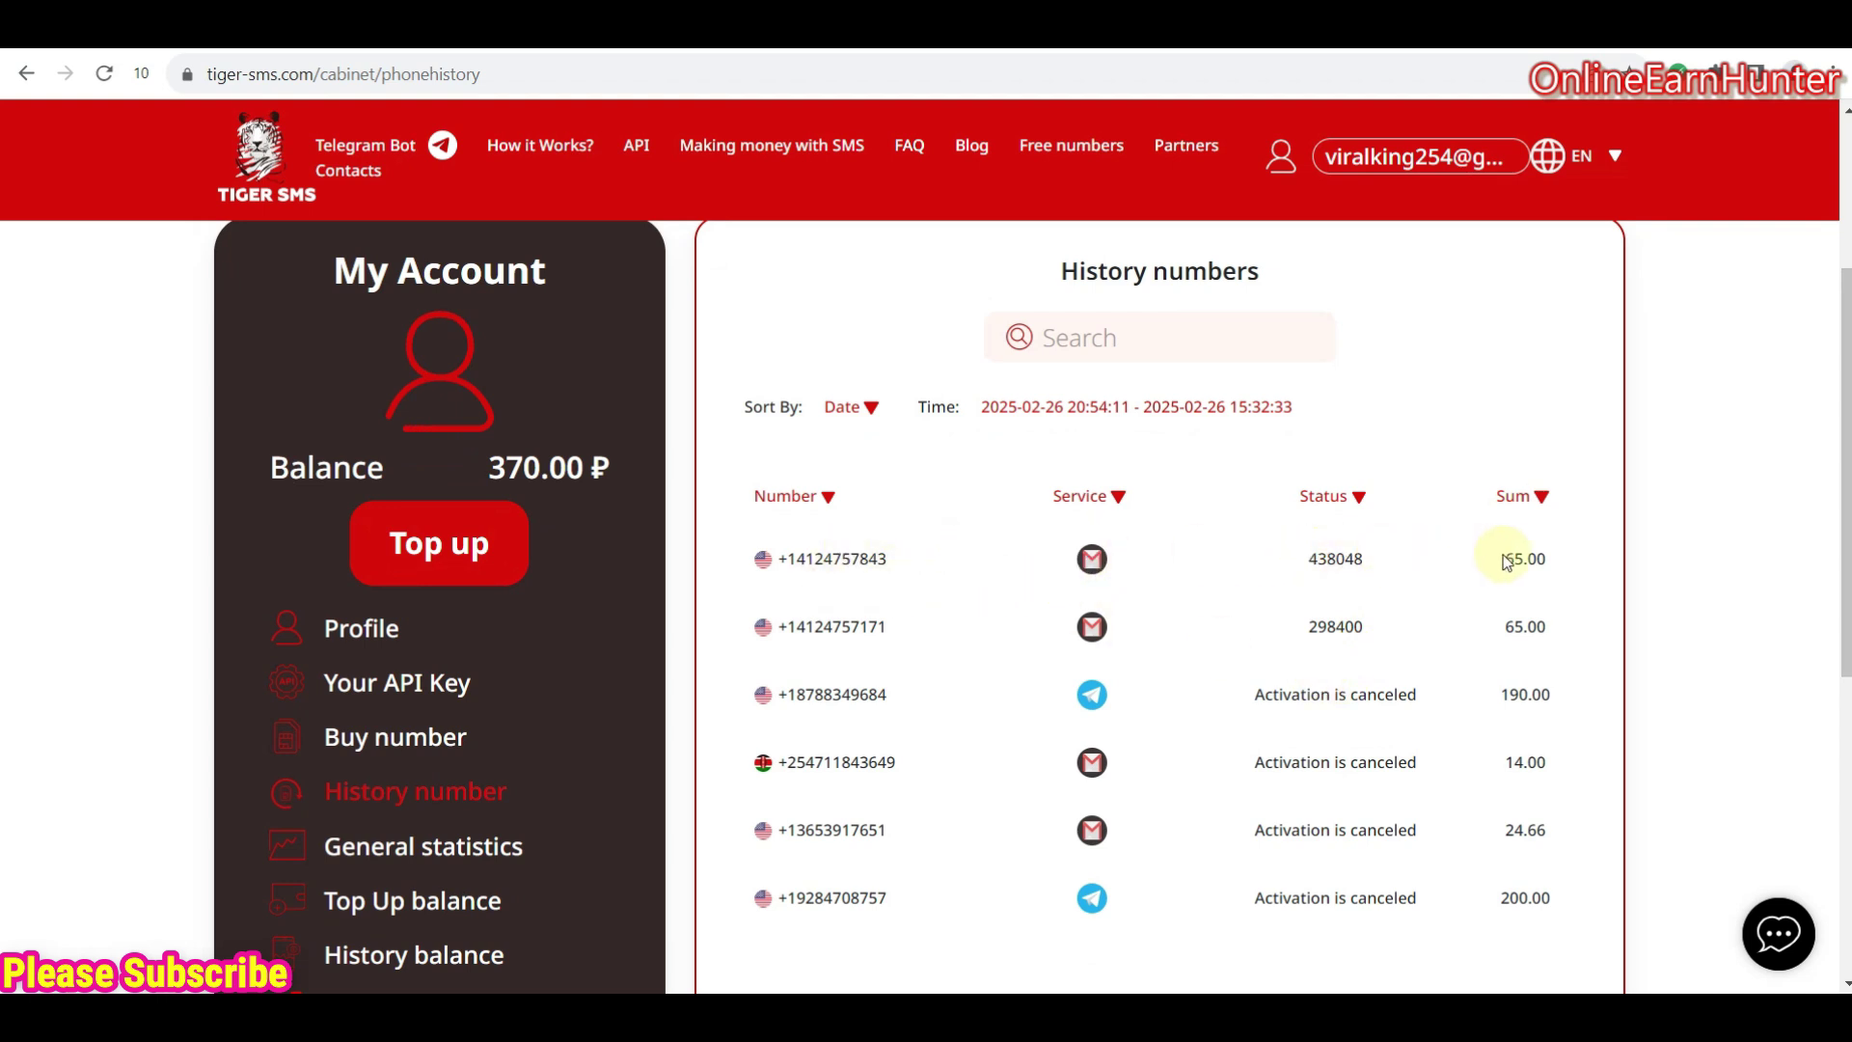
pyautogui.moveTo(1505, 559); pyautogui.dragTo(1521, 617)
pyautogui.click(1548, 548)
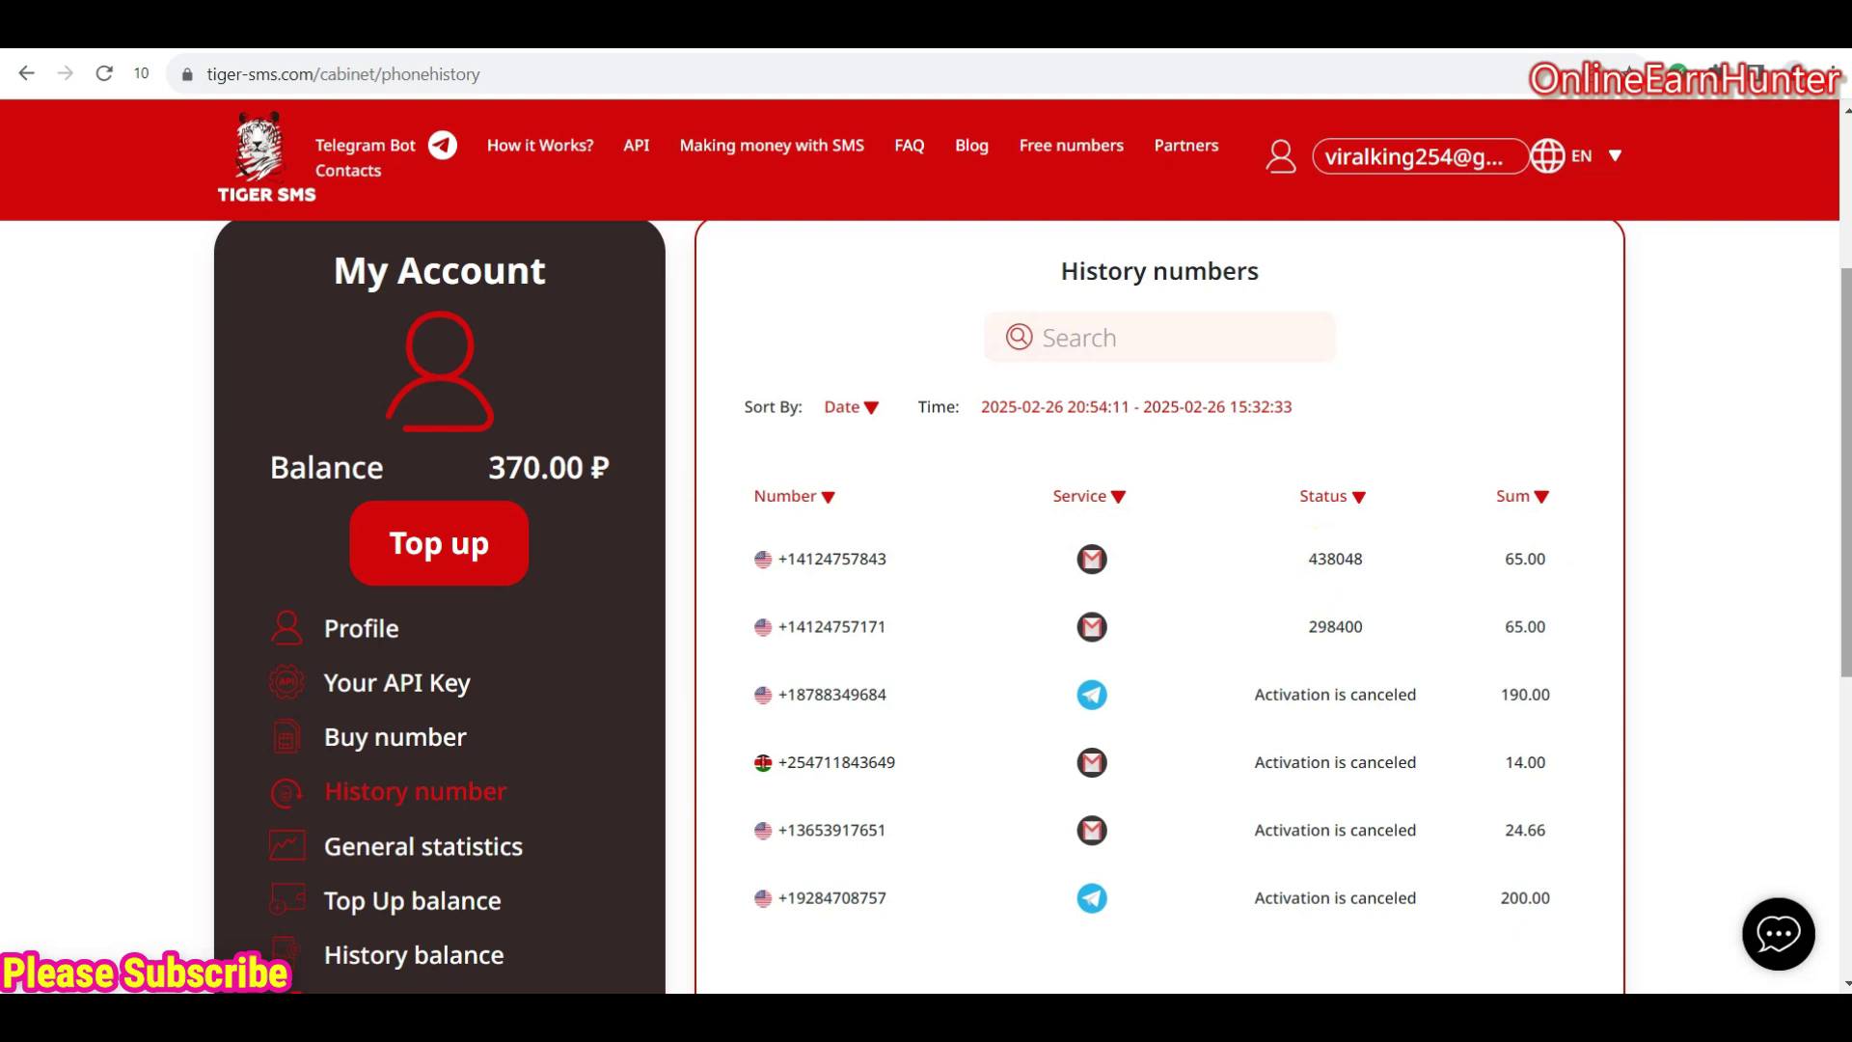
pyautogui.scroll(-1, 1845, 328)
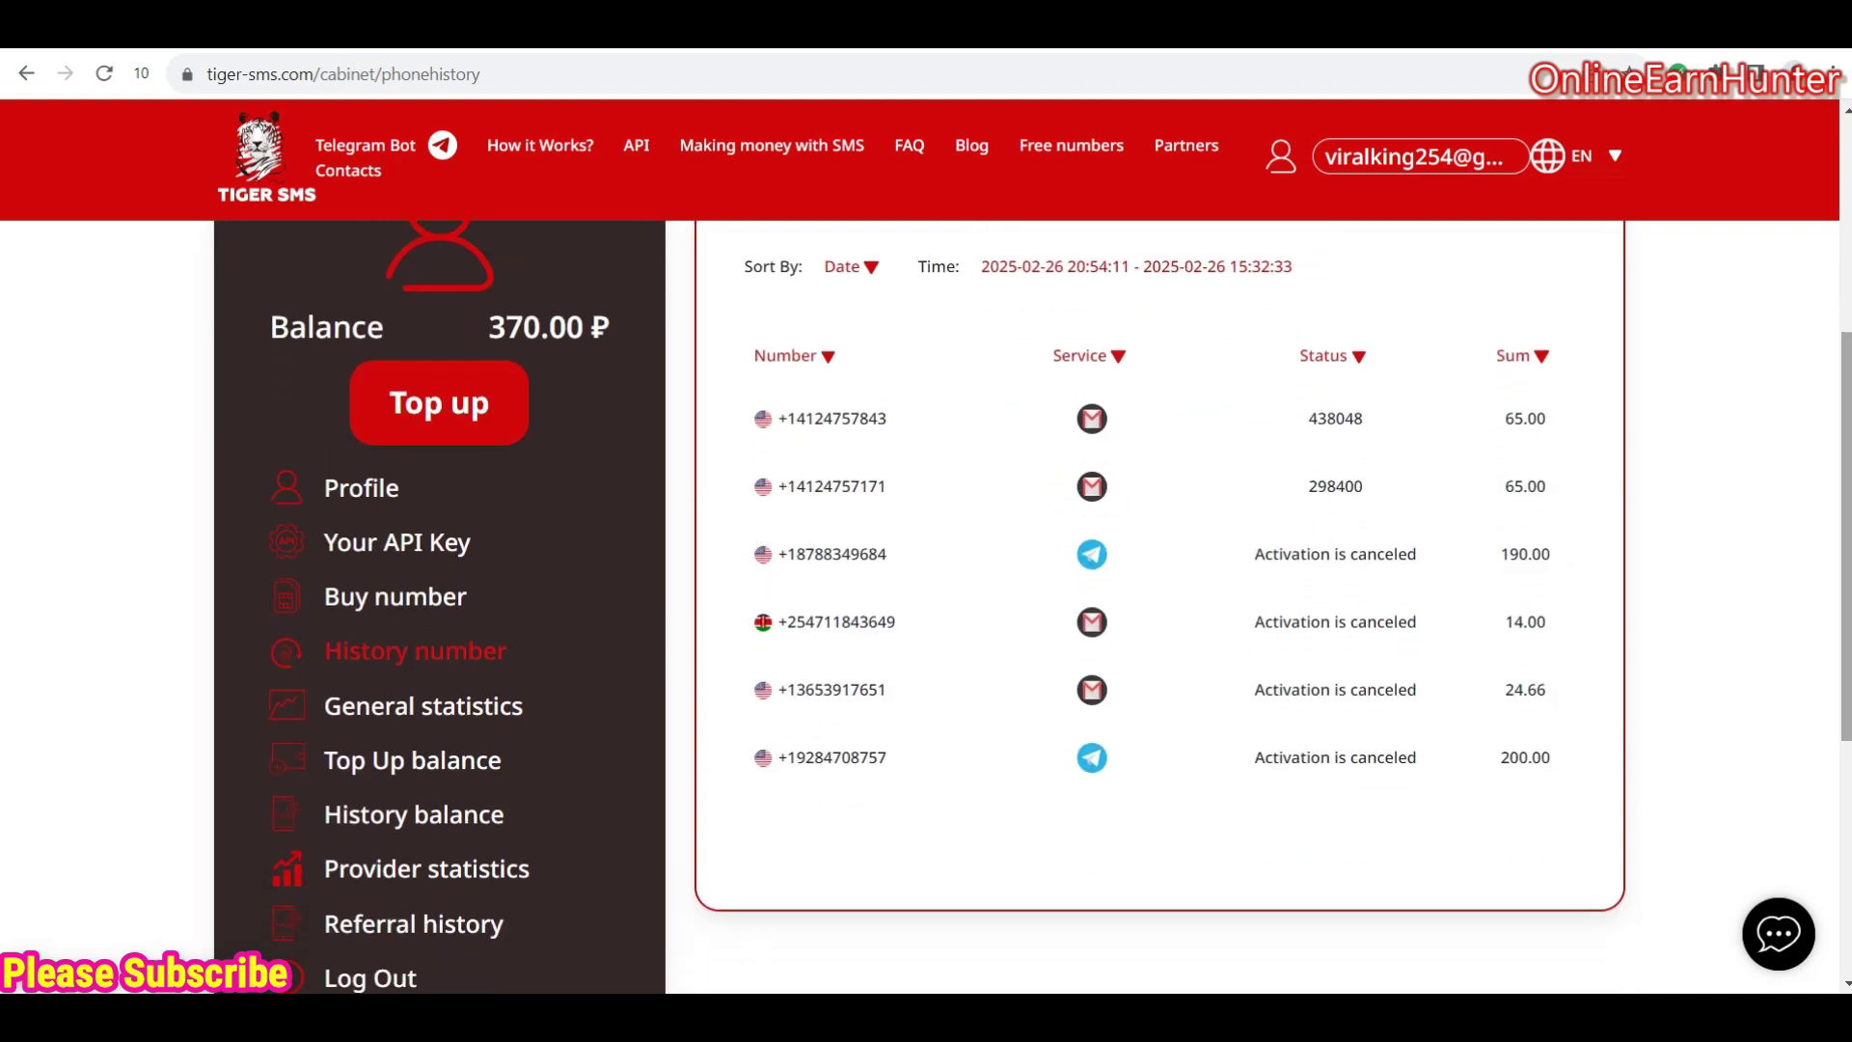
pyautogui.scroll(-1, 911, 489)
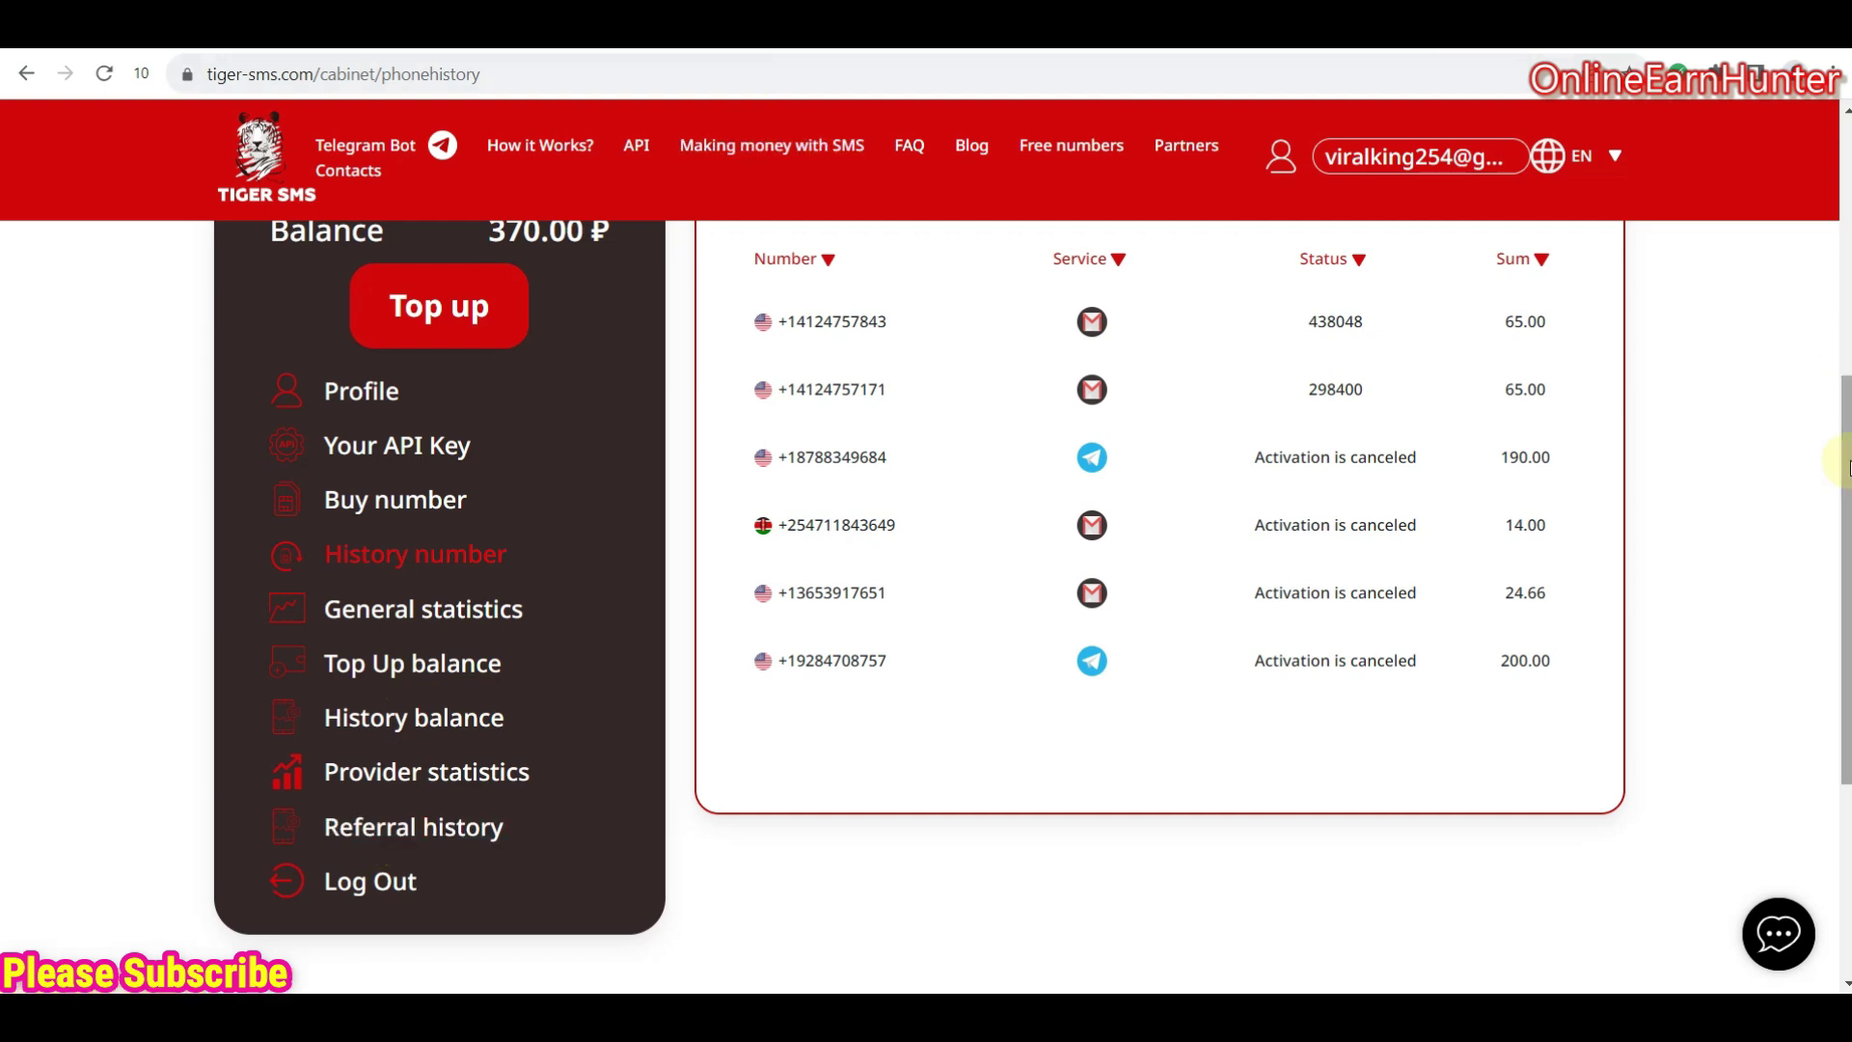
pyautogui.moveTo(1845, 465); pyautogui.dragTo(1844, 239)
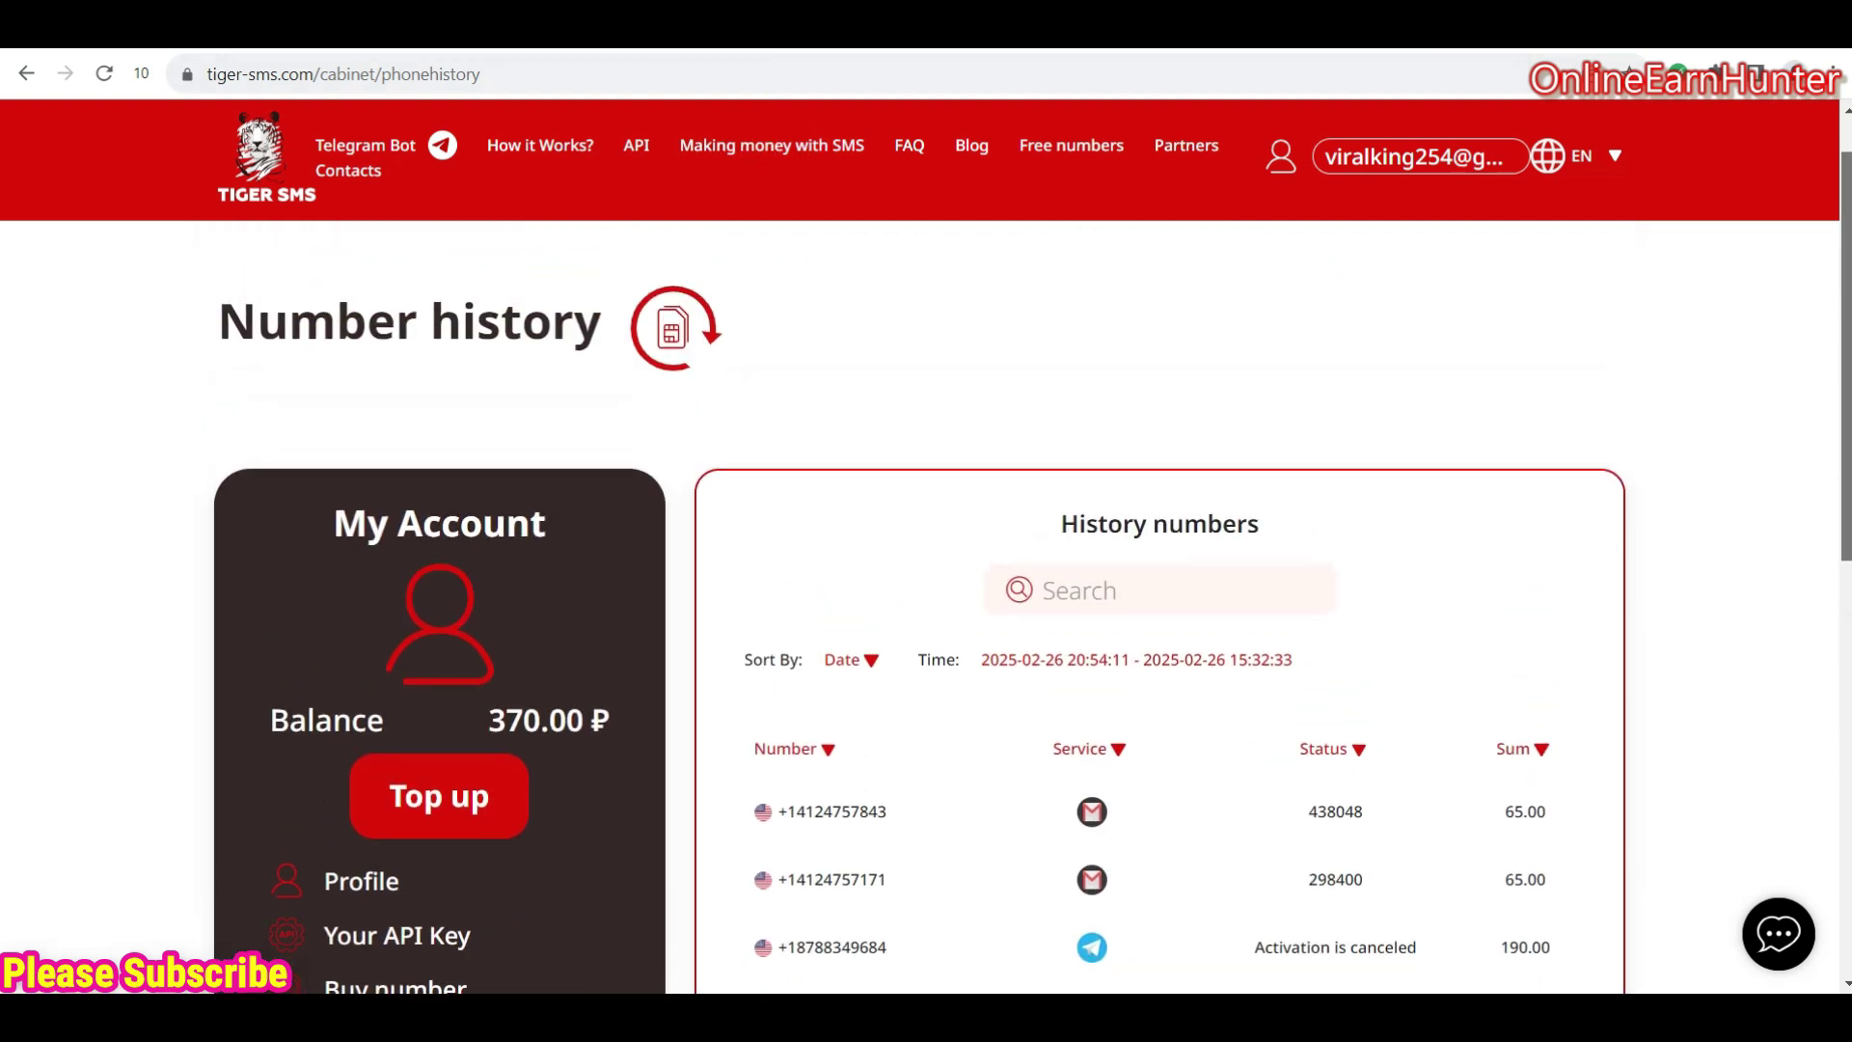
# - Browse the 'Earn money with SIM cards' partner page citing +30% and $1000 monthly
pyautogui.click(761, 149)
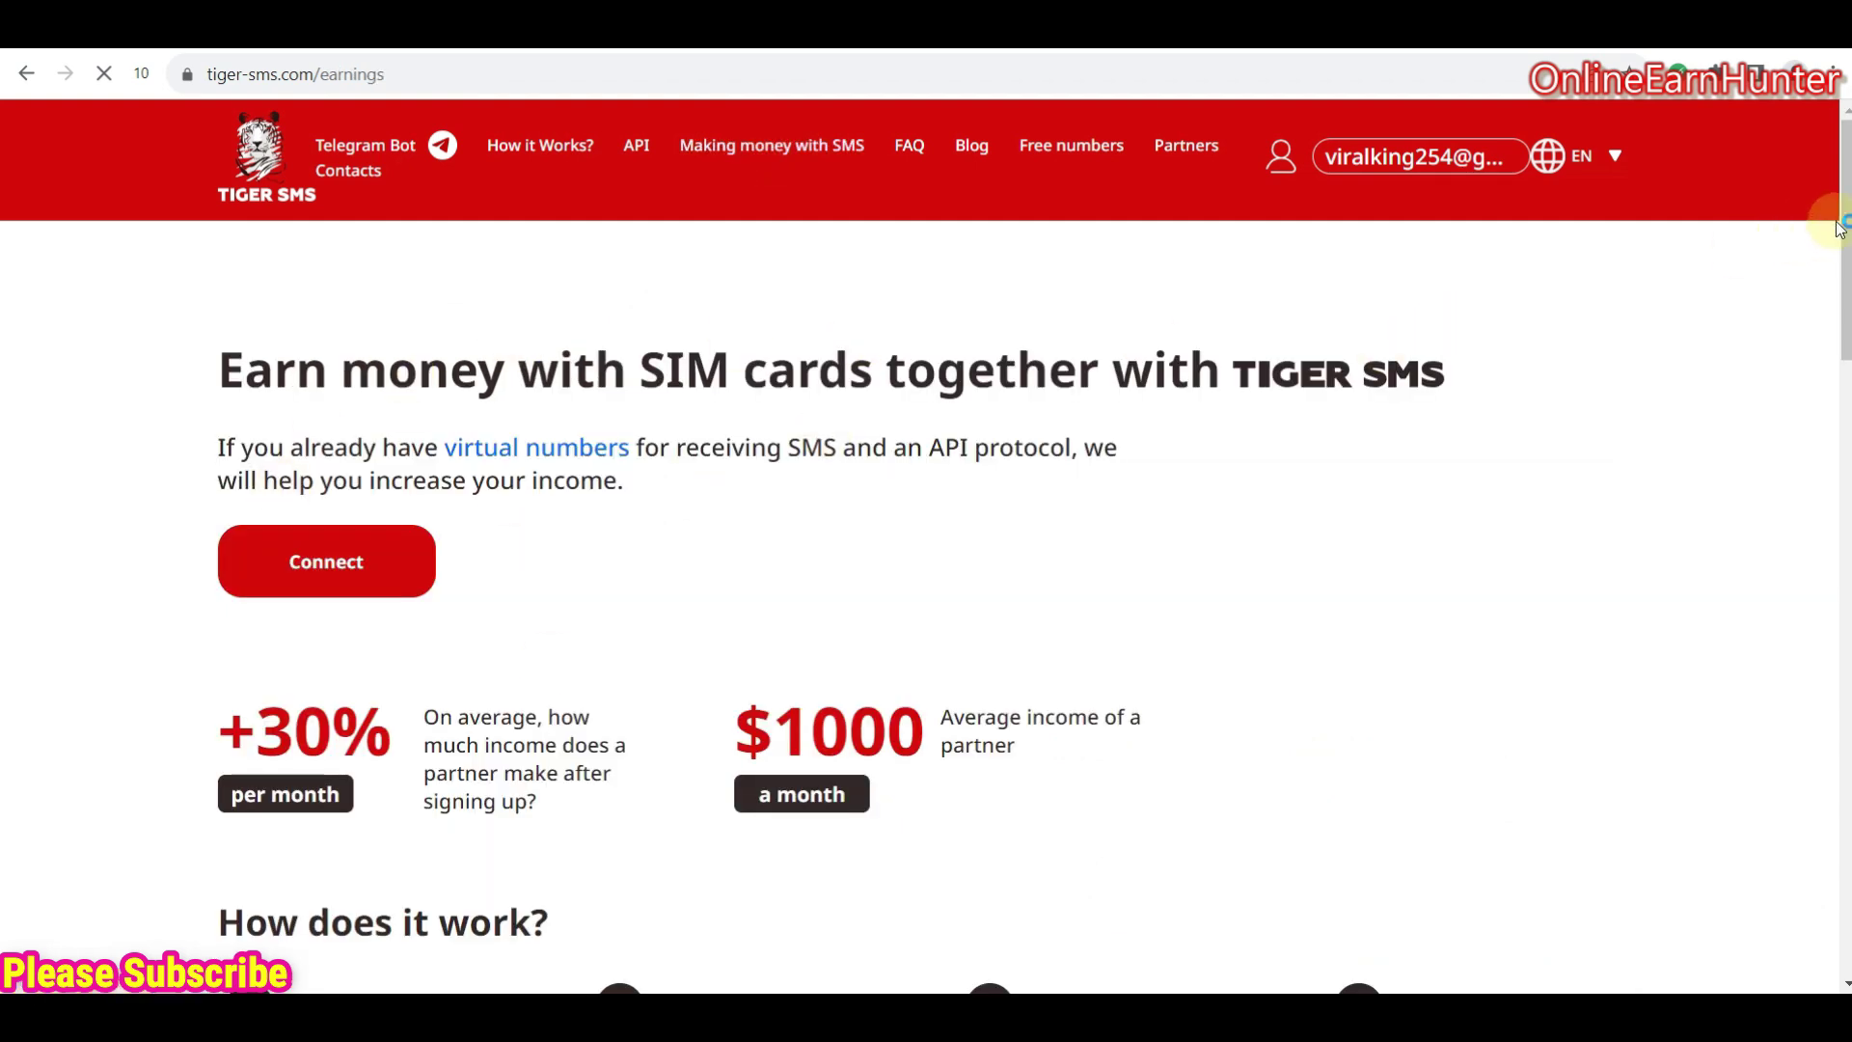
pyautogui.scroll(-1, 1839, 227)
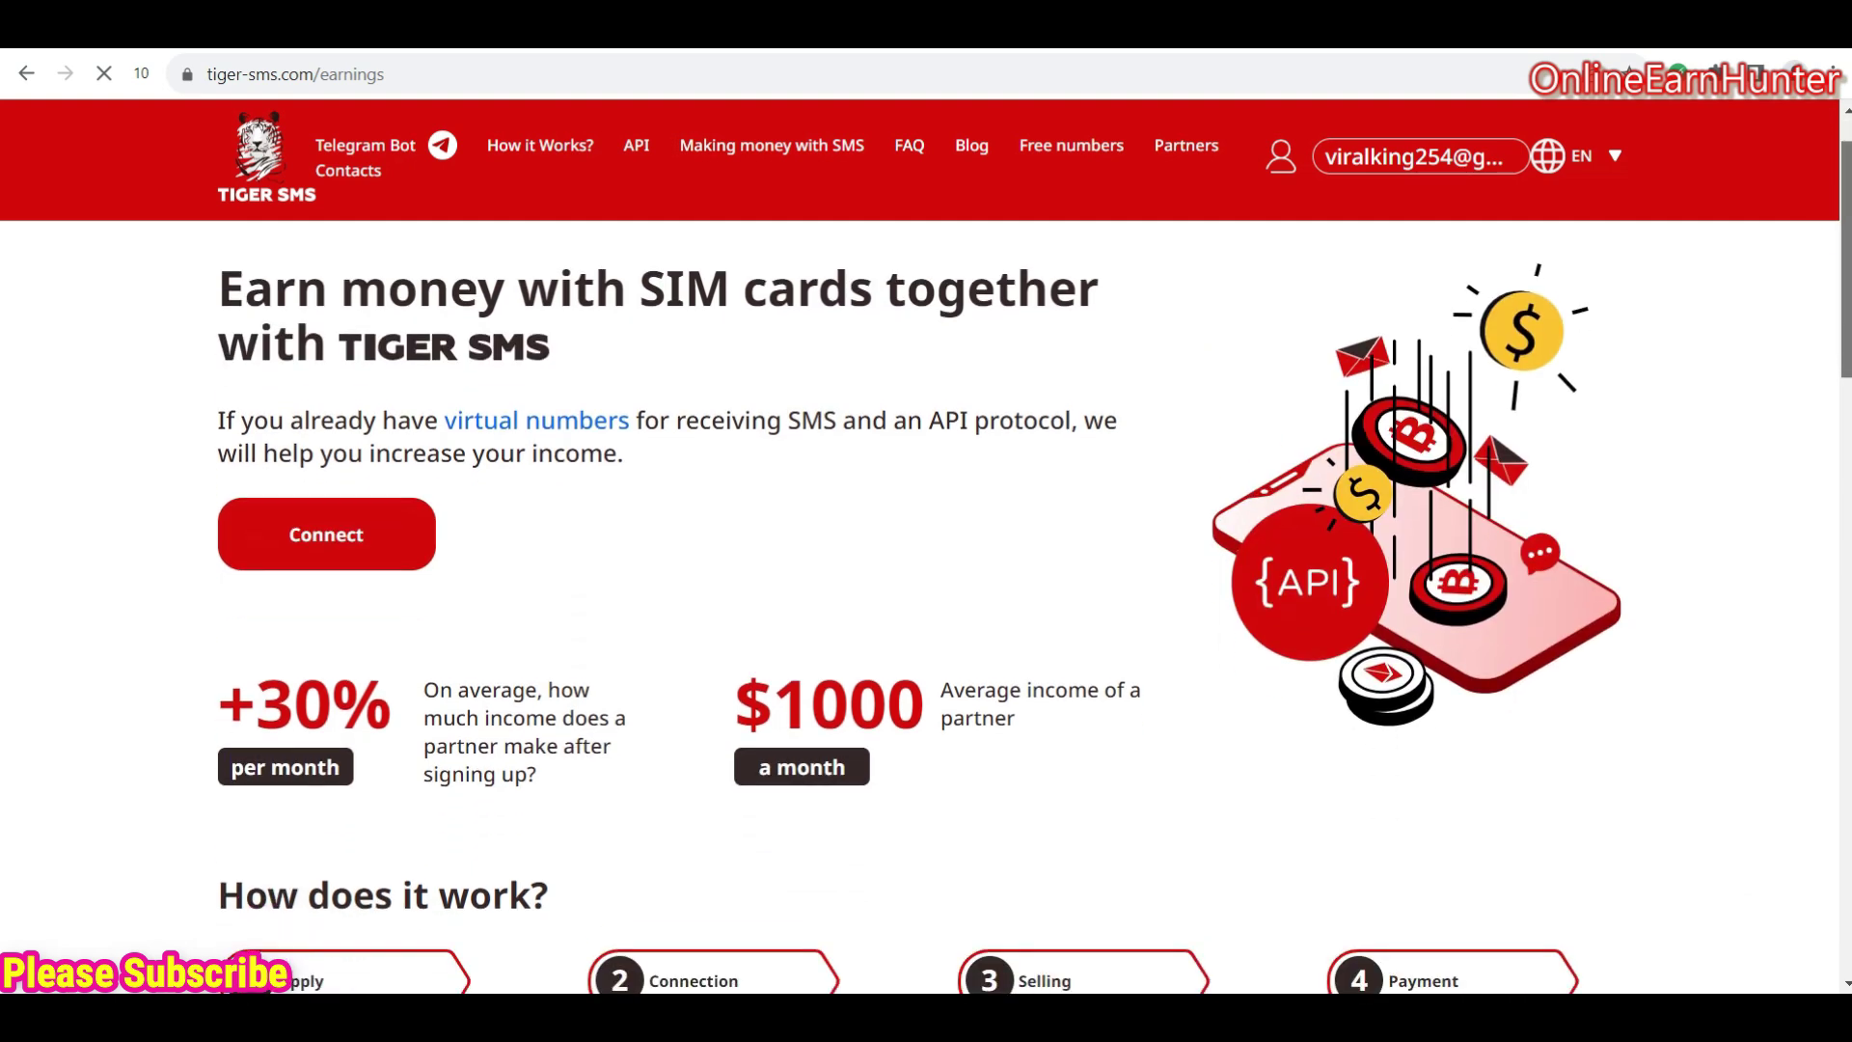
pyautogui.scroll(-2, 1028, 583)
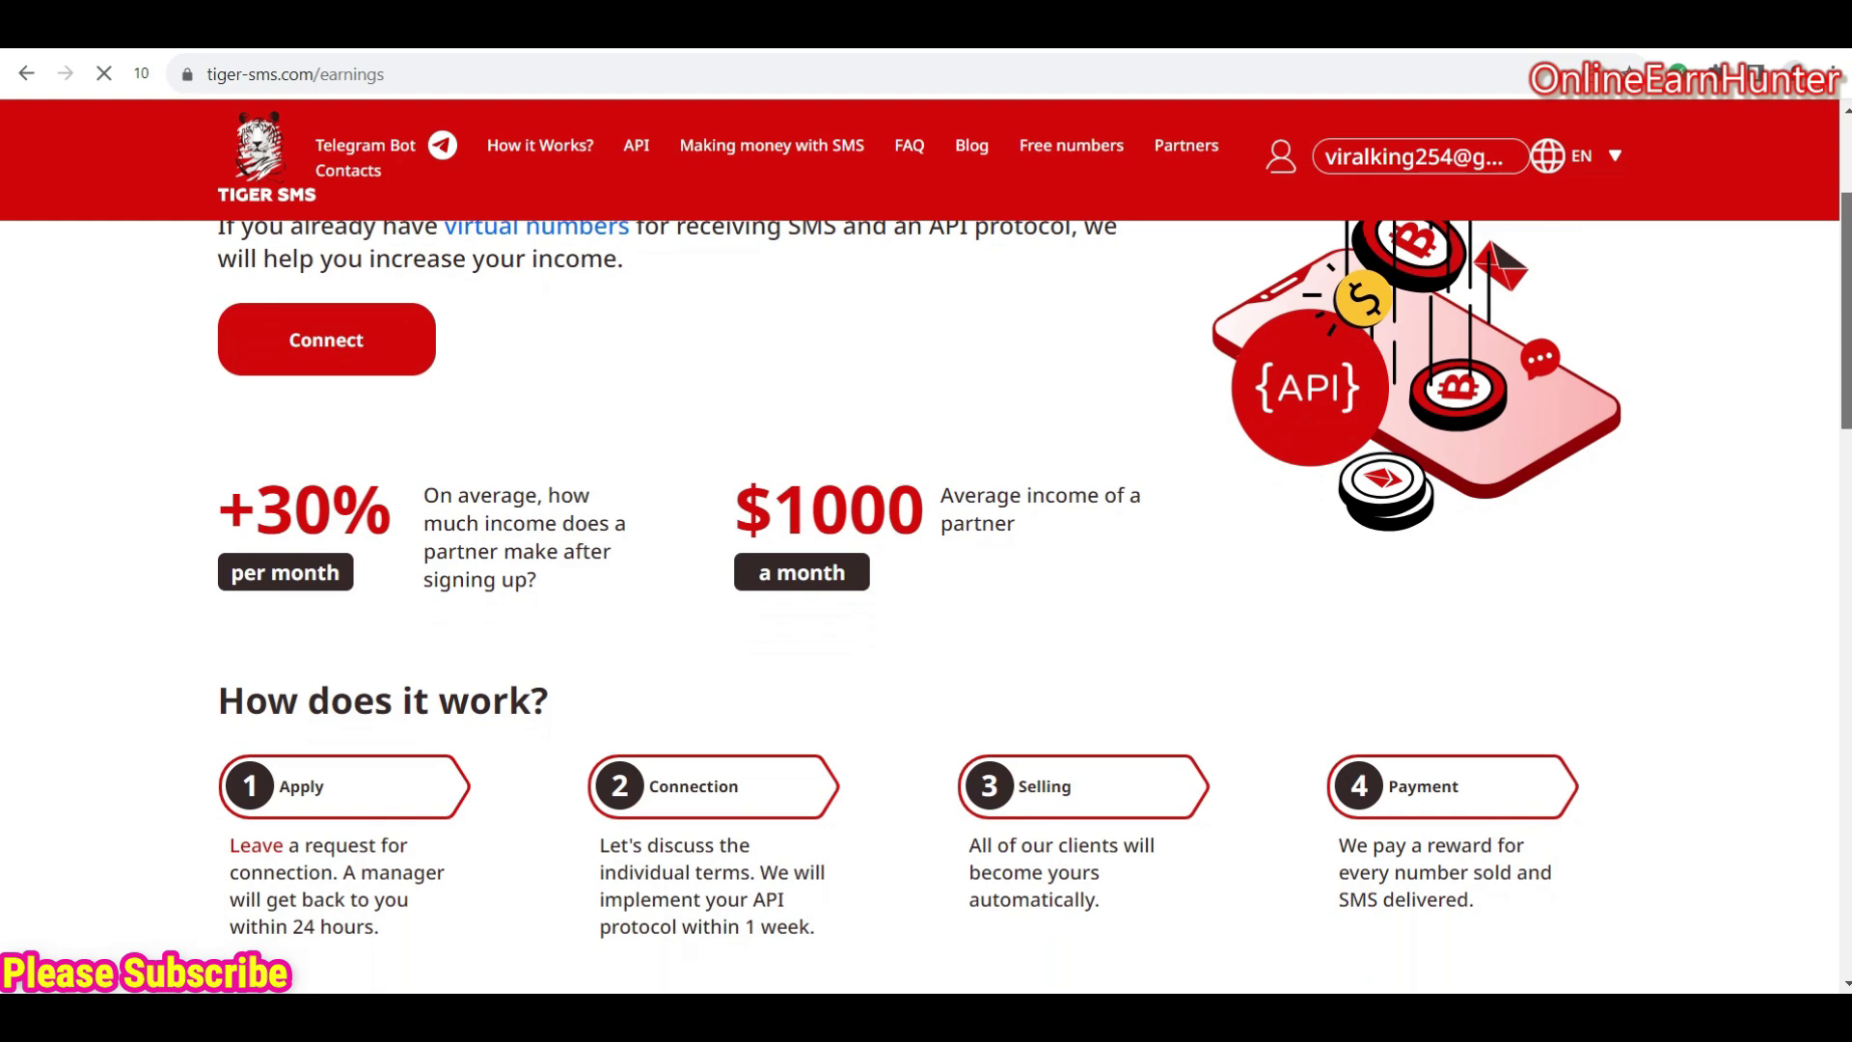
pyautogui.scroll(-4, 1028, 582)
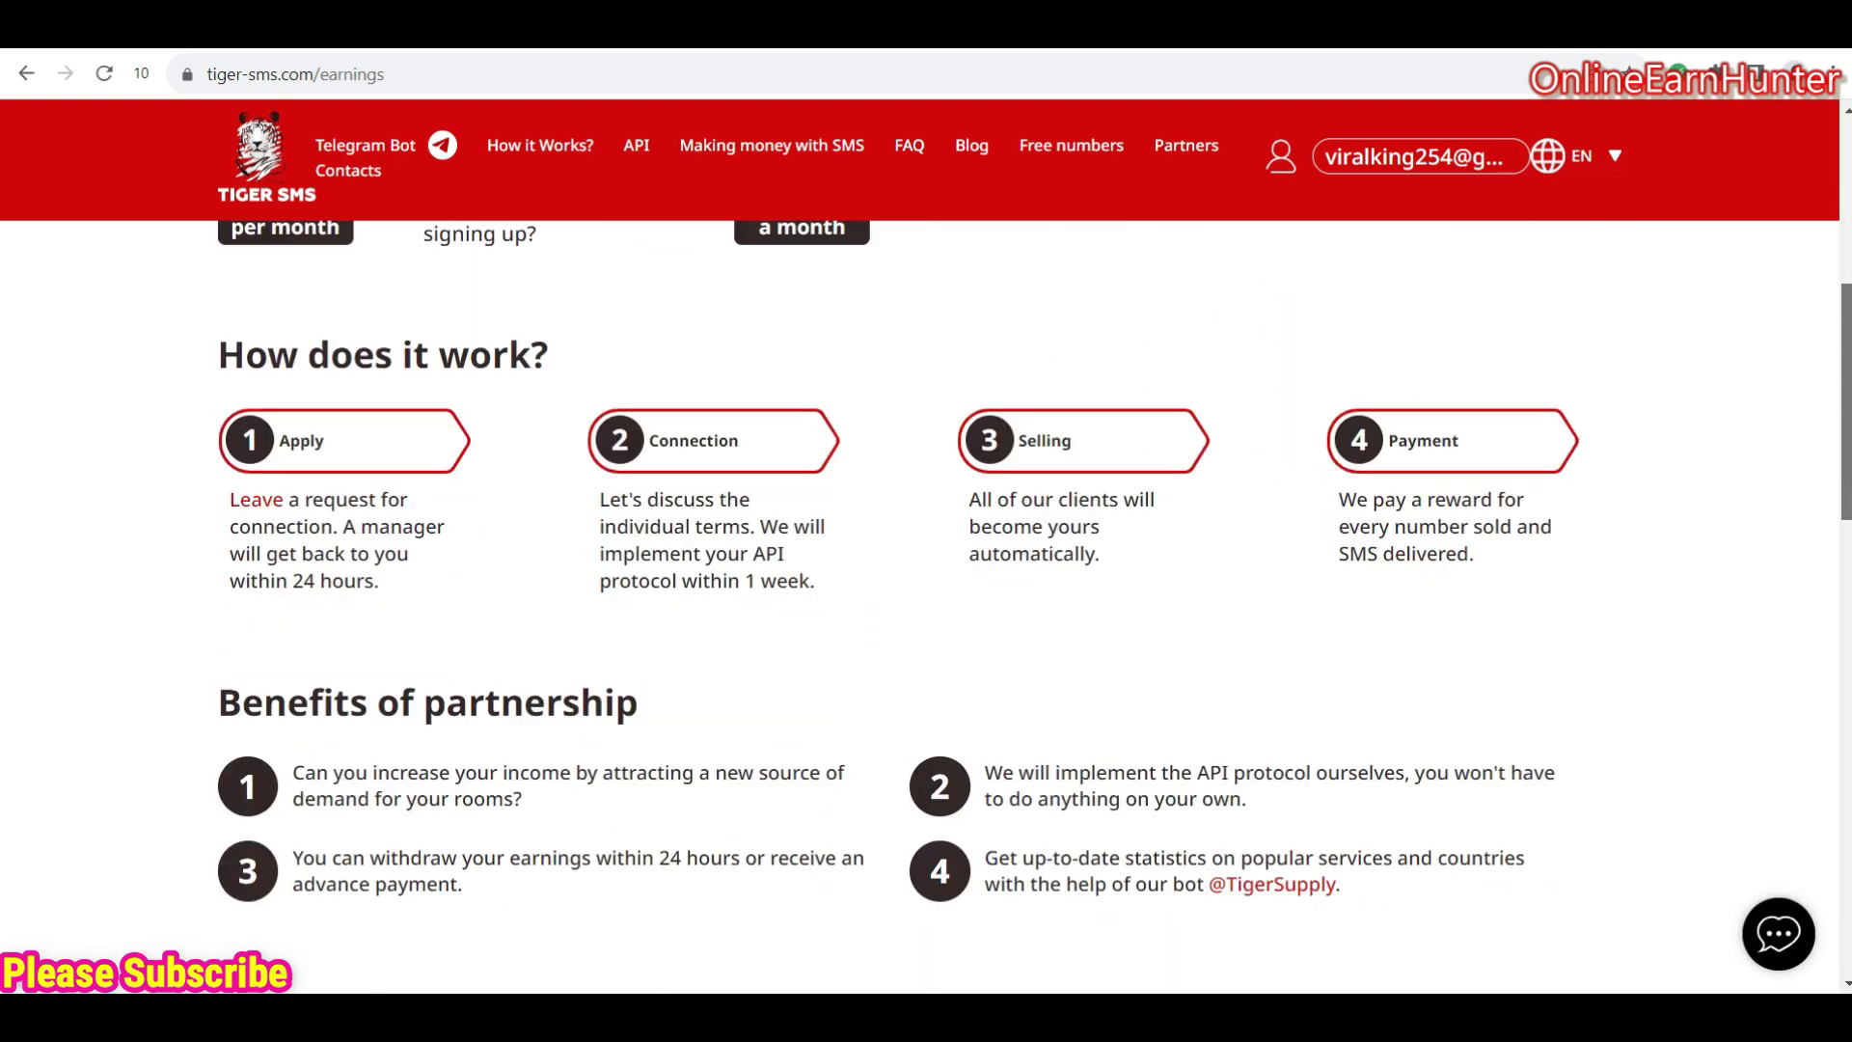
pyautogui.scroll(4, 926, 579)
pyautogui.scroll(-6, 926, 579)
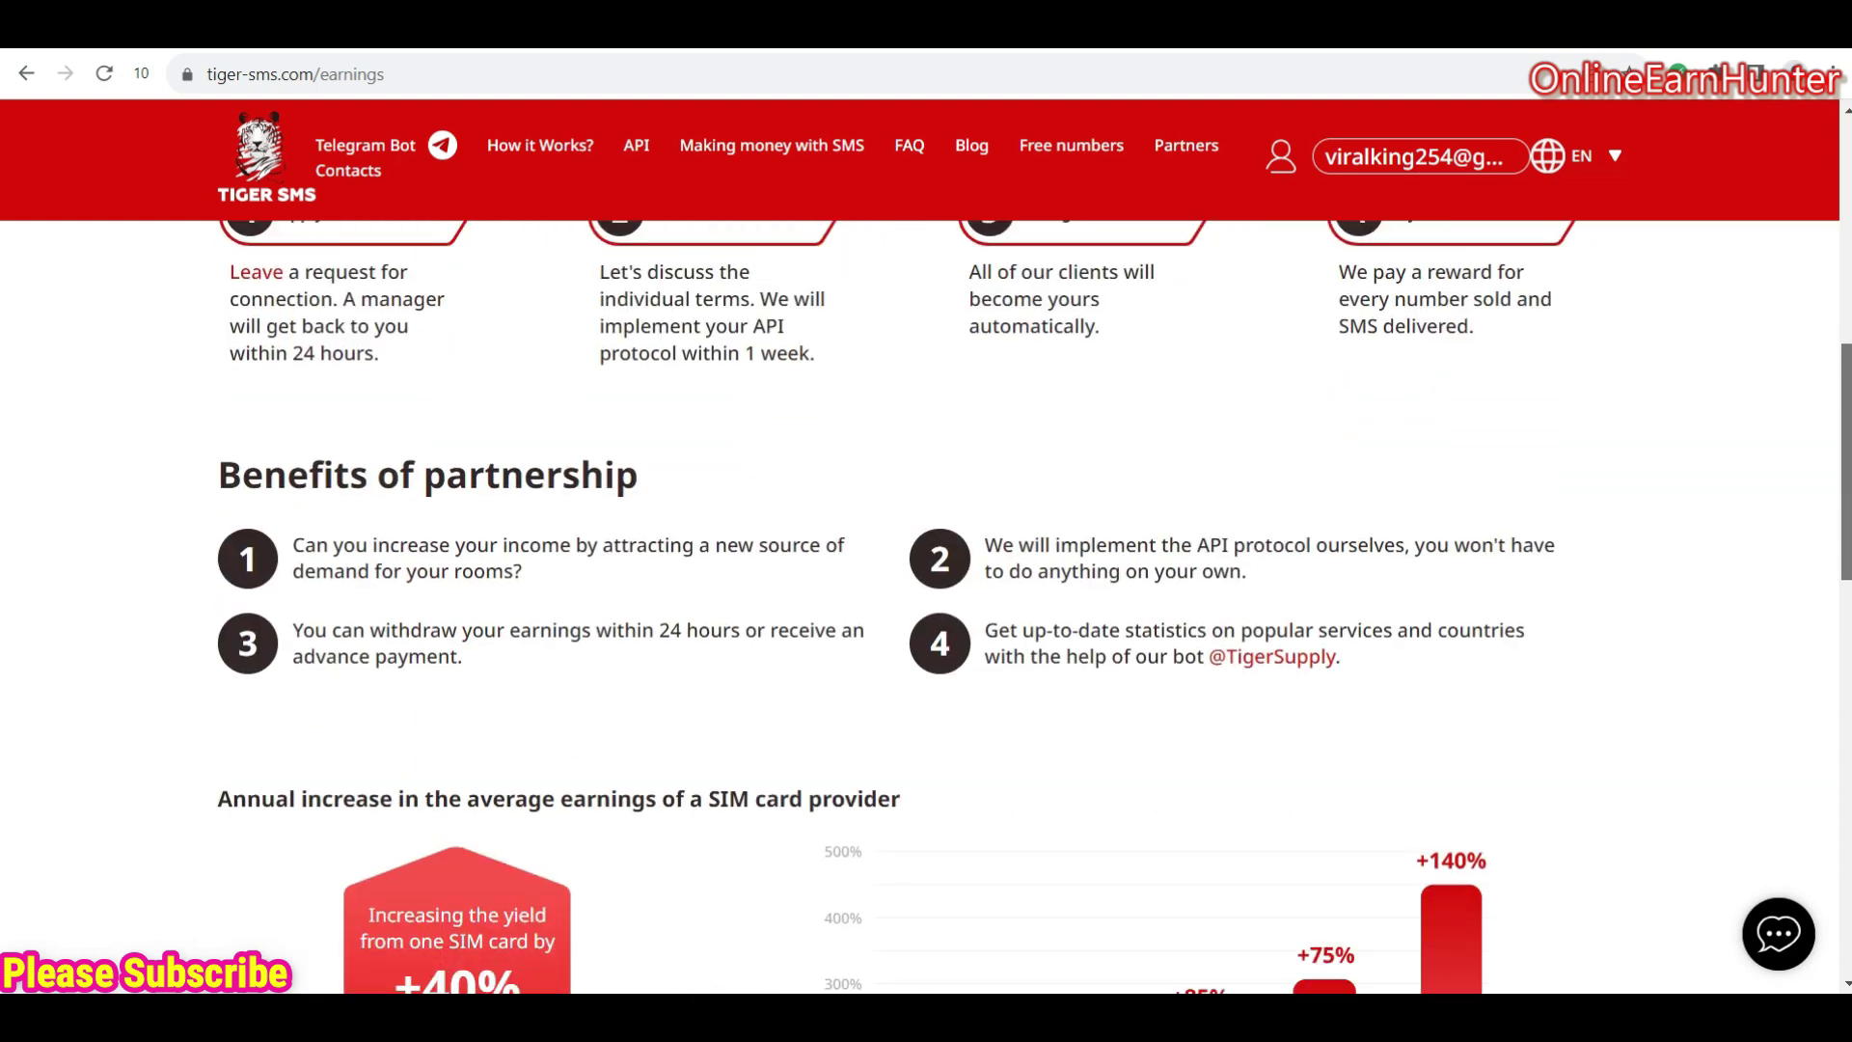
pyautogui.scroll(-5, 926, 579)
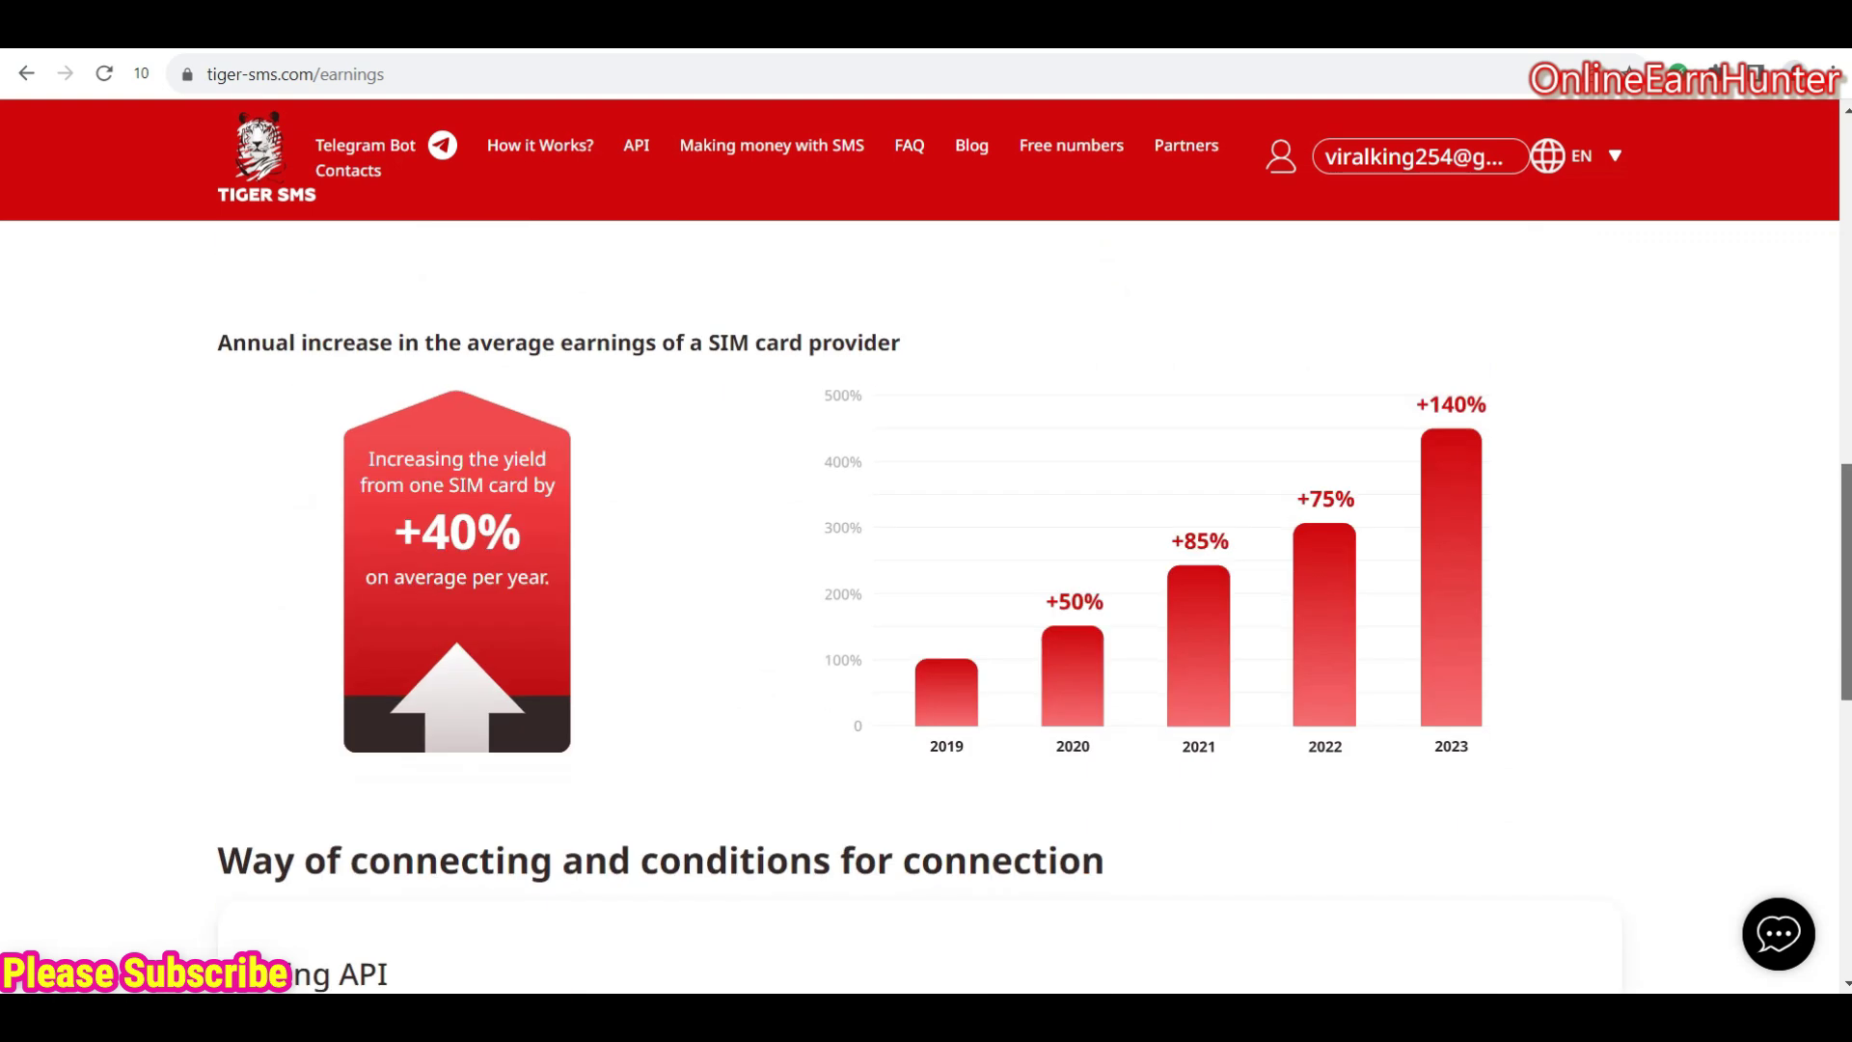
pyautogui.scroll(9, 926, 579)
pyautogui.scroll(5, 926, 578)
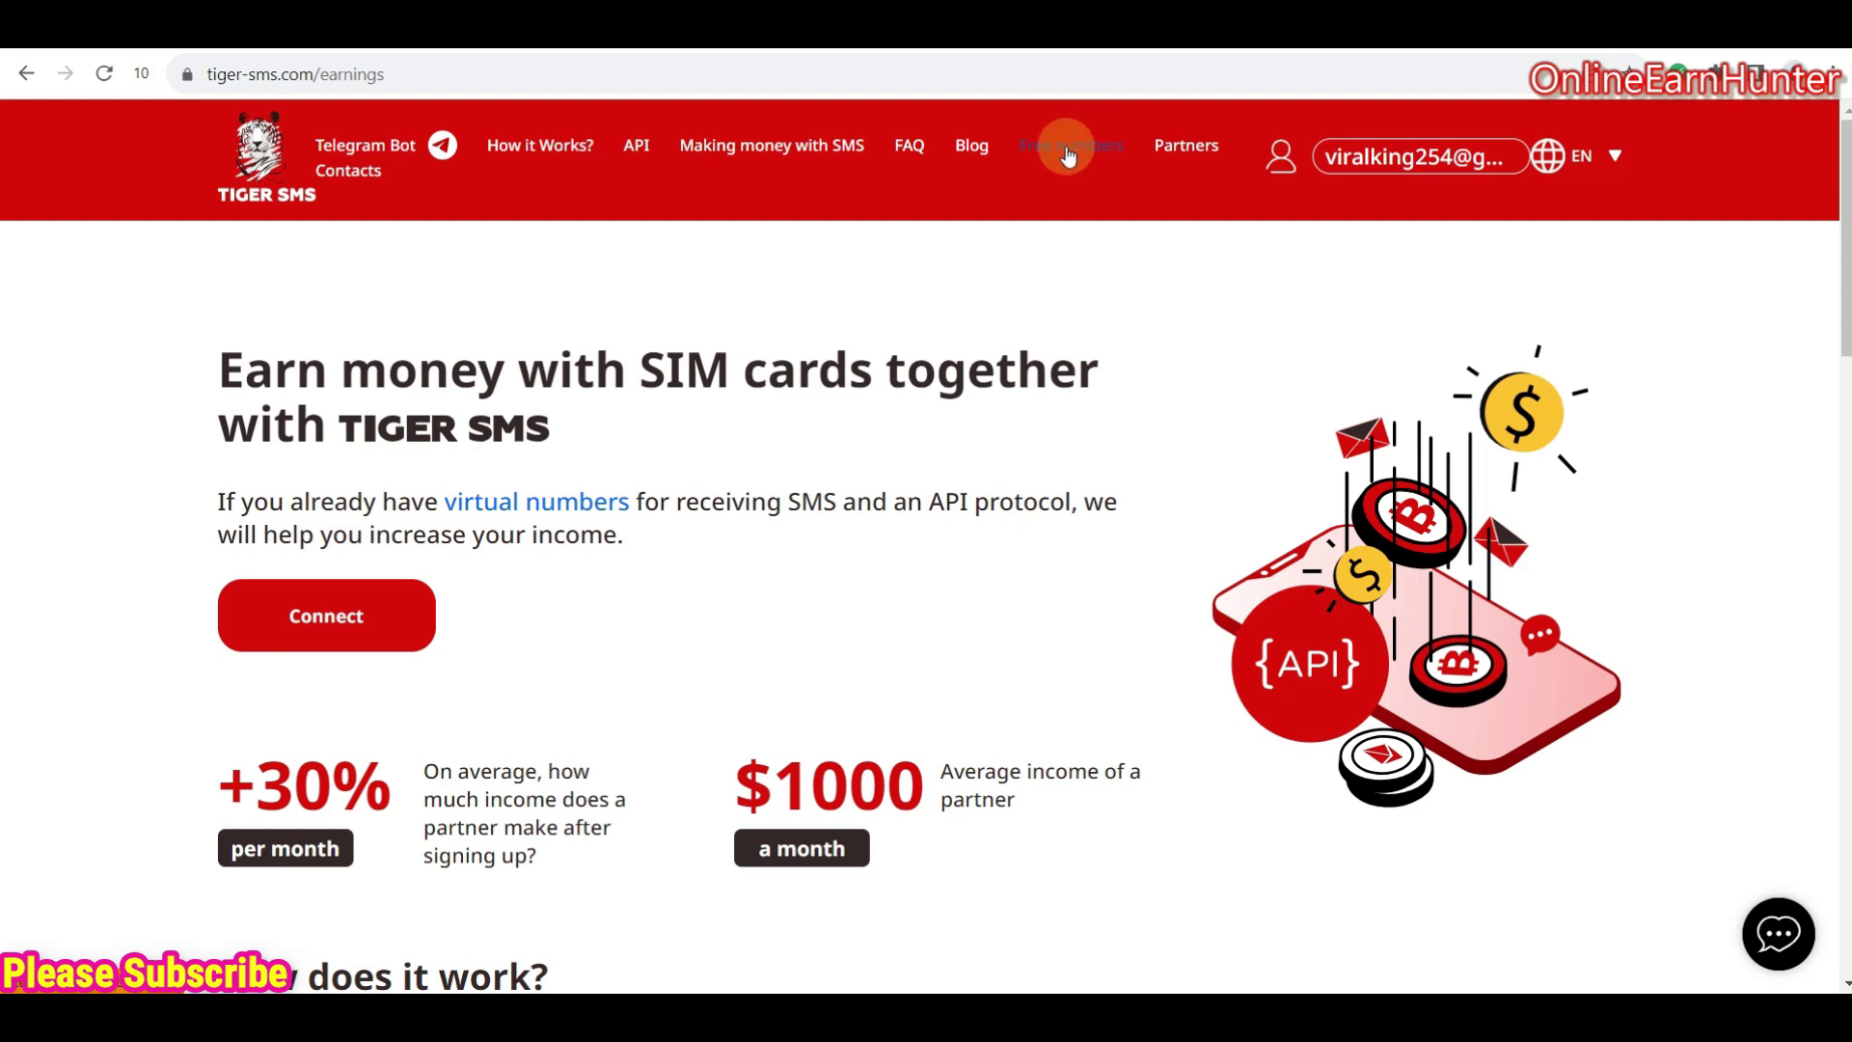
# - Browse the Free numbers page's cards of free USA, Canada and Sweden numbers
pyautogui.click(1069, 154)
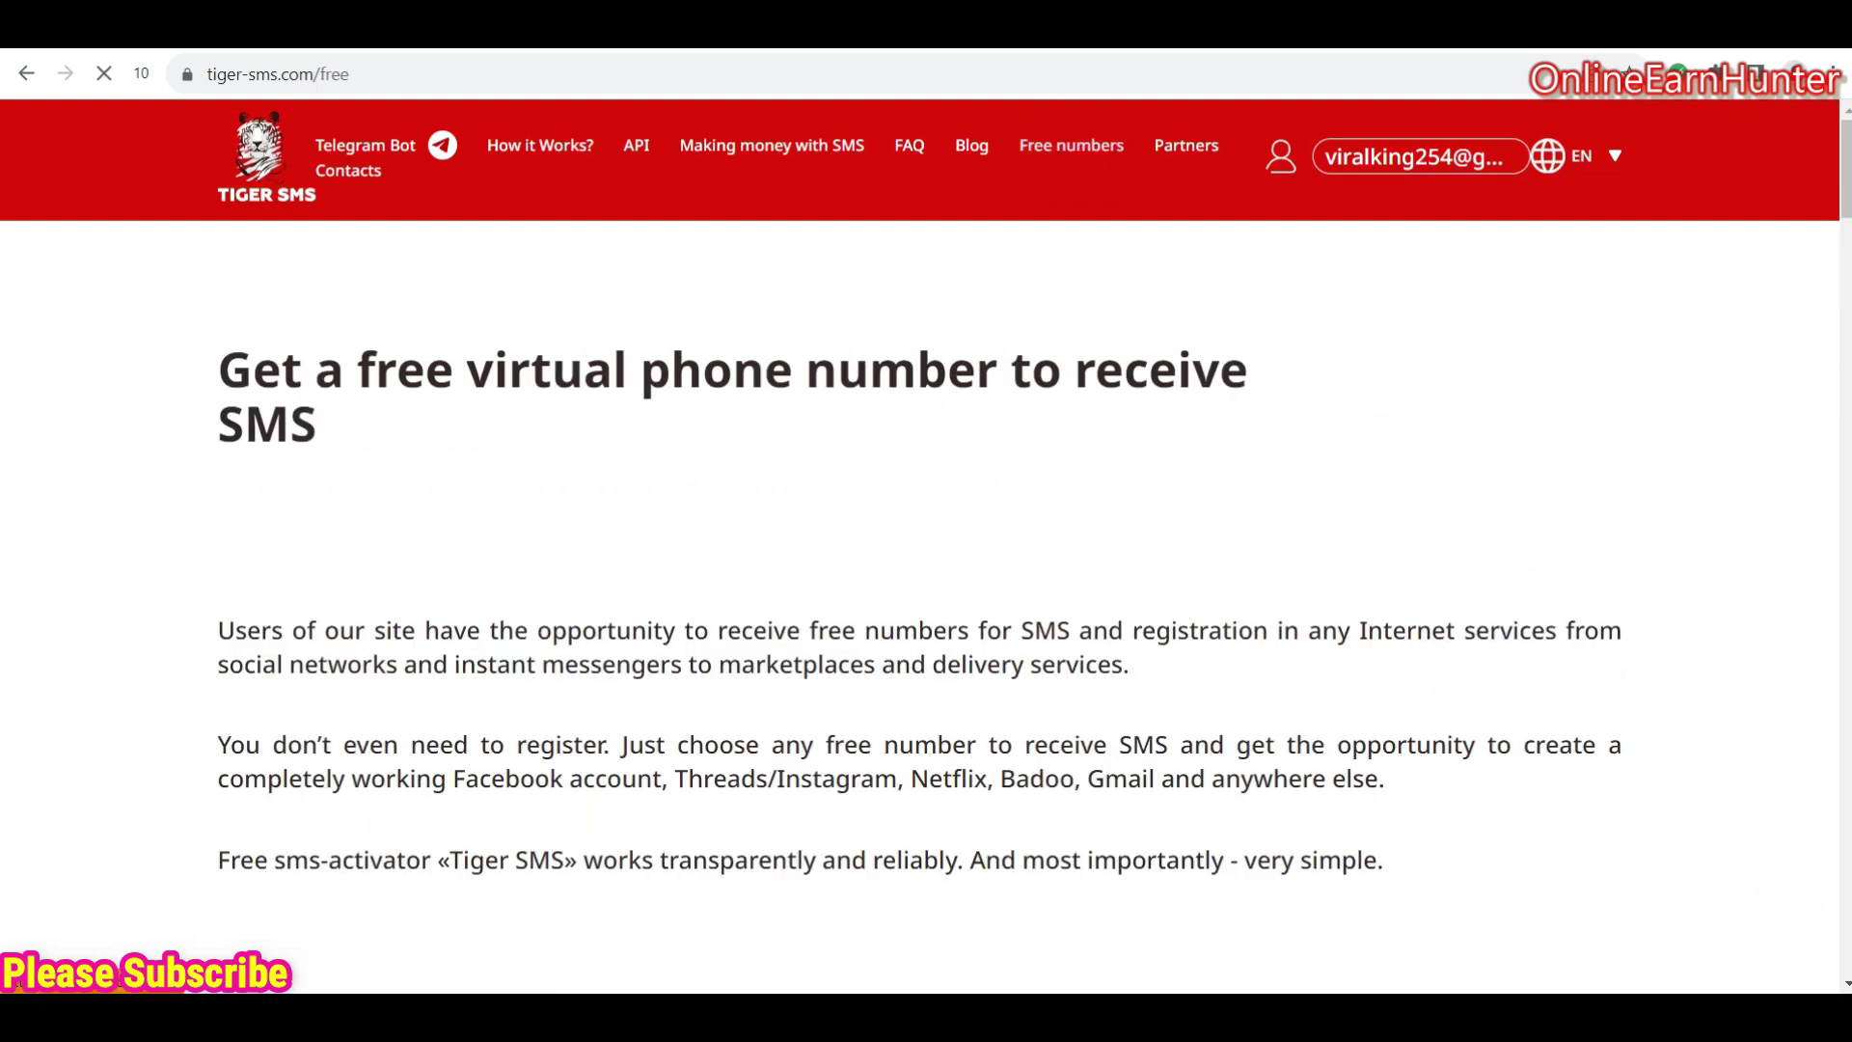
pyautogui.scroll(-6, 926, 608)
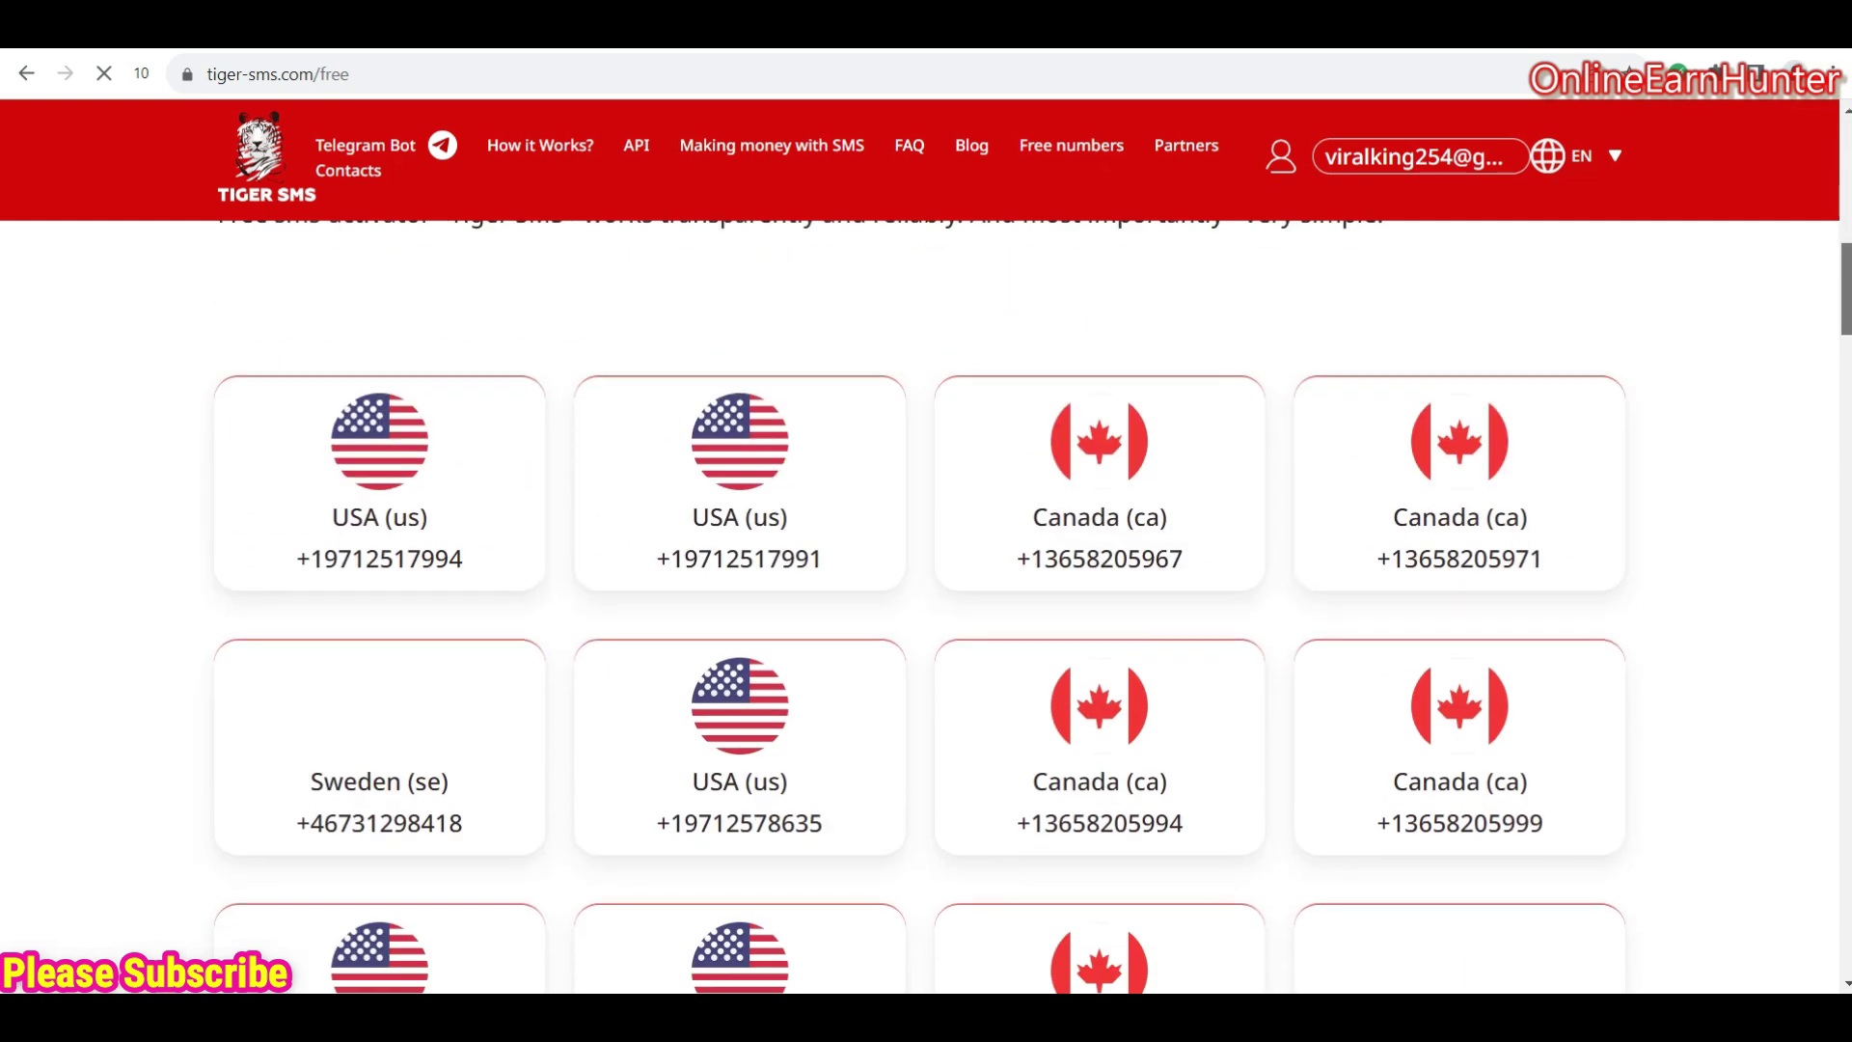
pyautogui.scroll(-5, 926, 608)
pyautogui.scroll(-10, 926, 608)
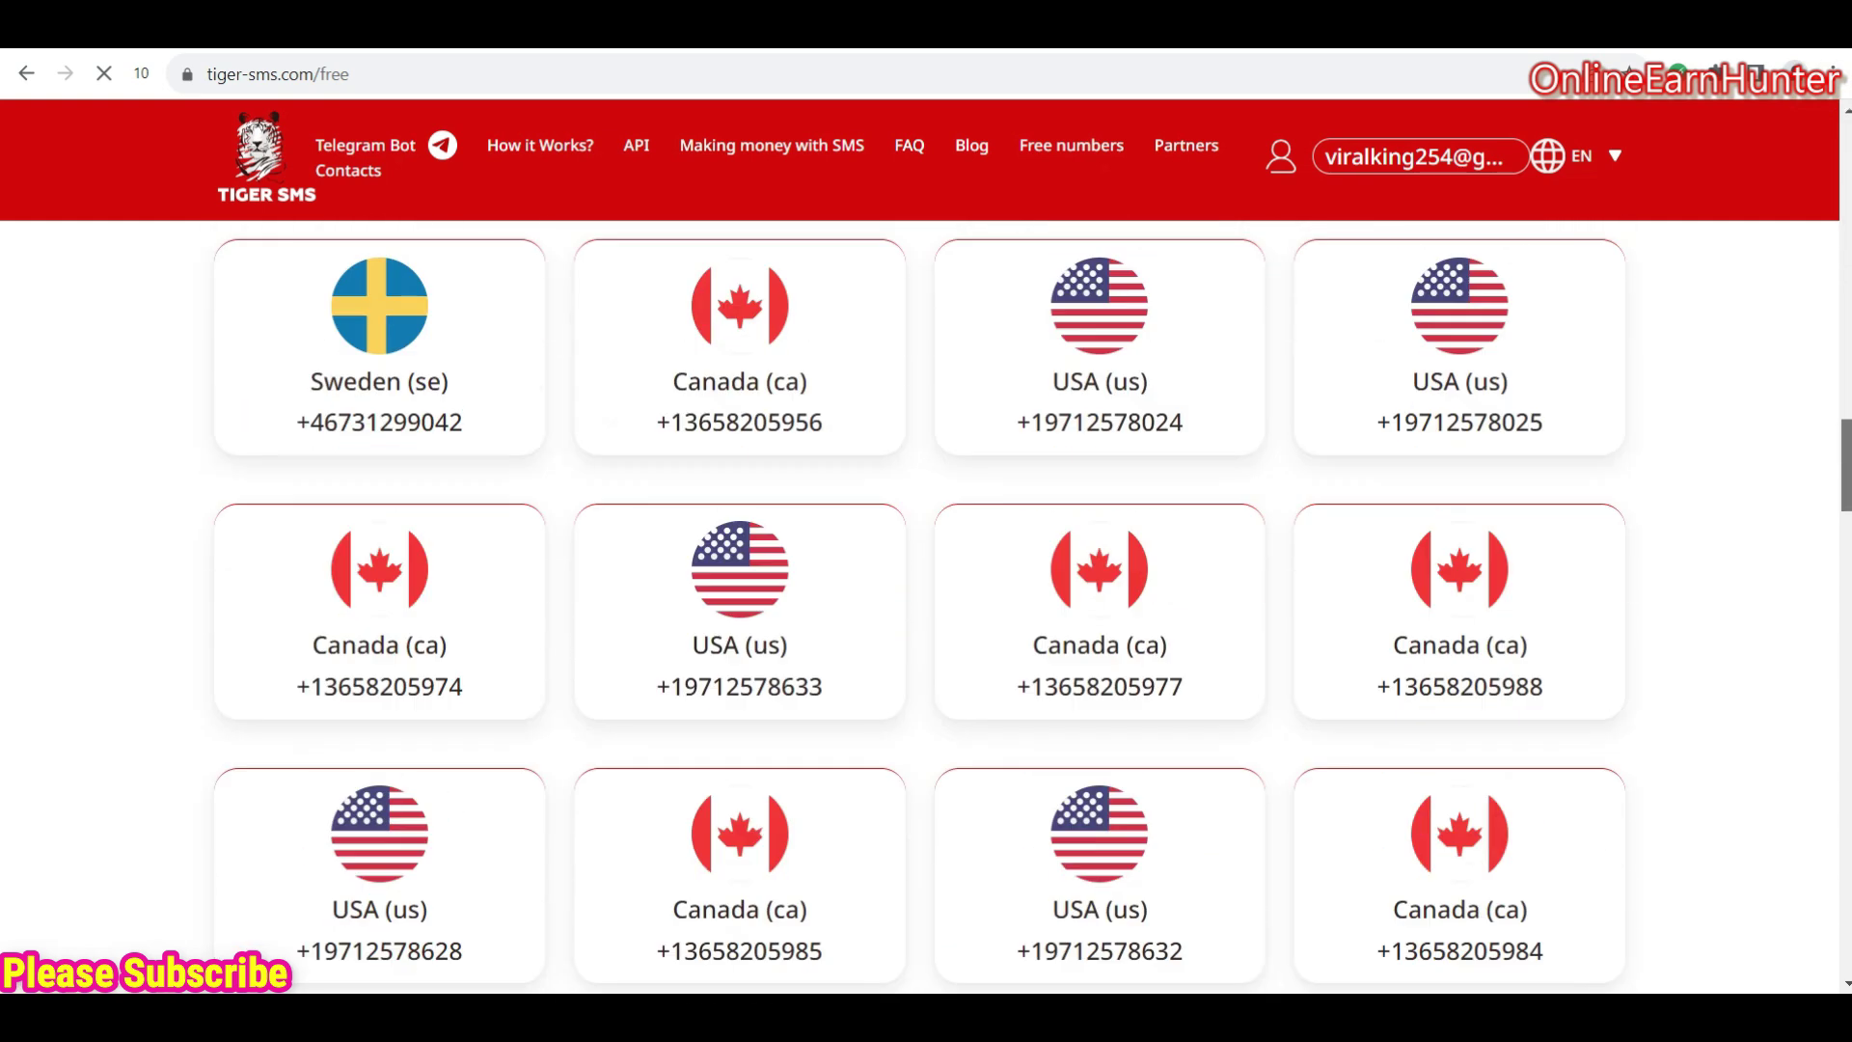
pyautogui.click(1845, 197)
pyautogui.scroll(10, 1842, 121)
pyautogui.scroll(-12, 1843, 121)
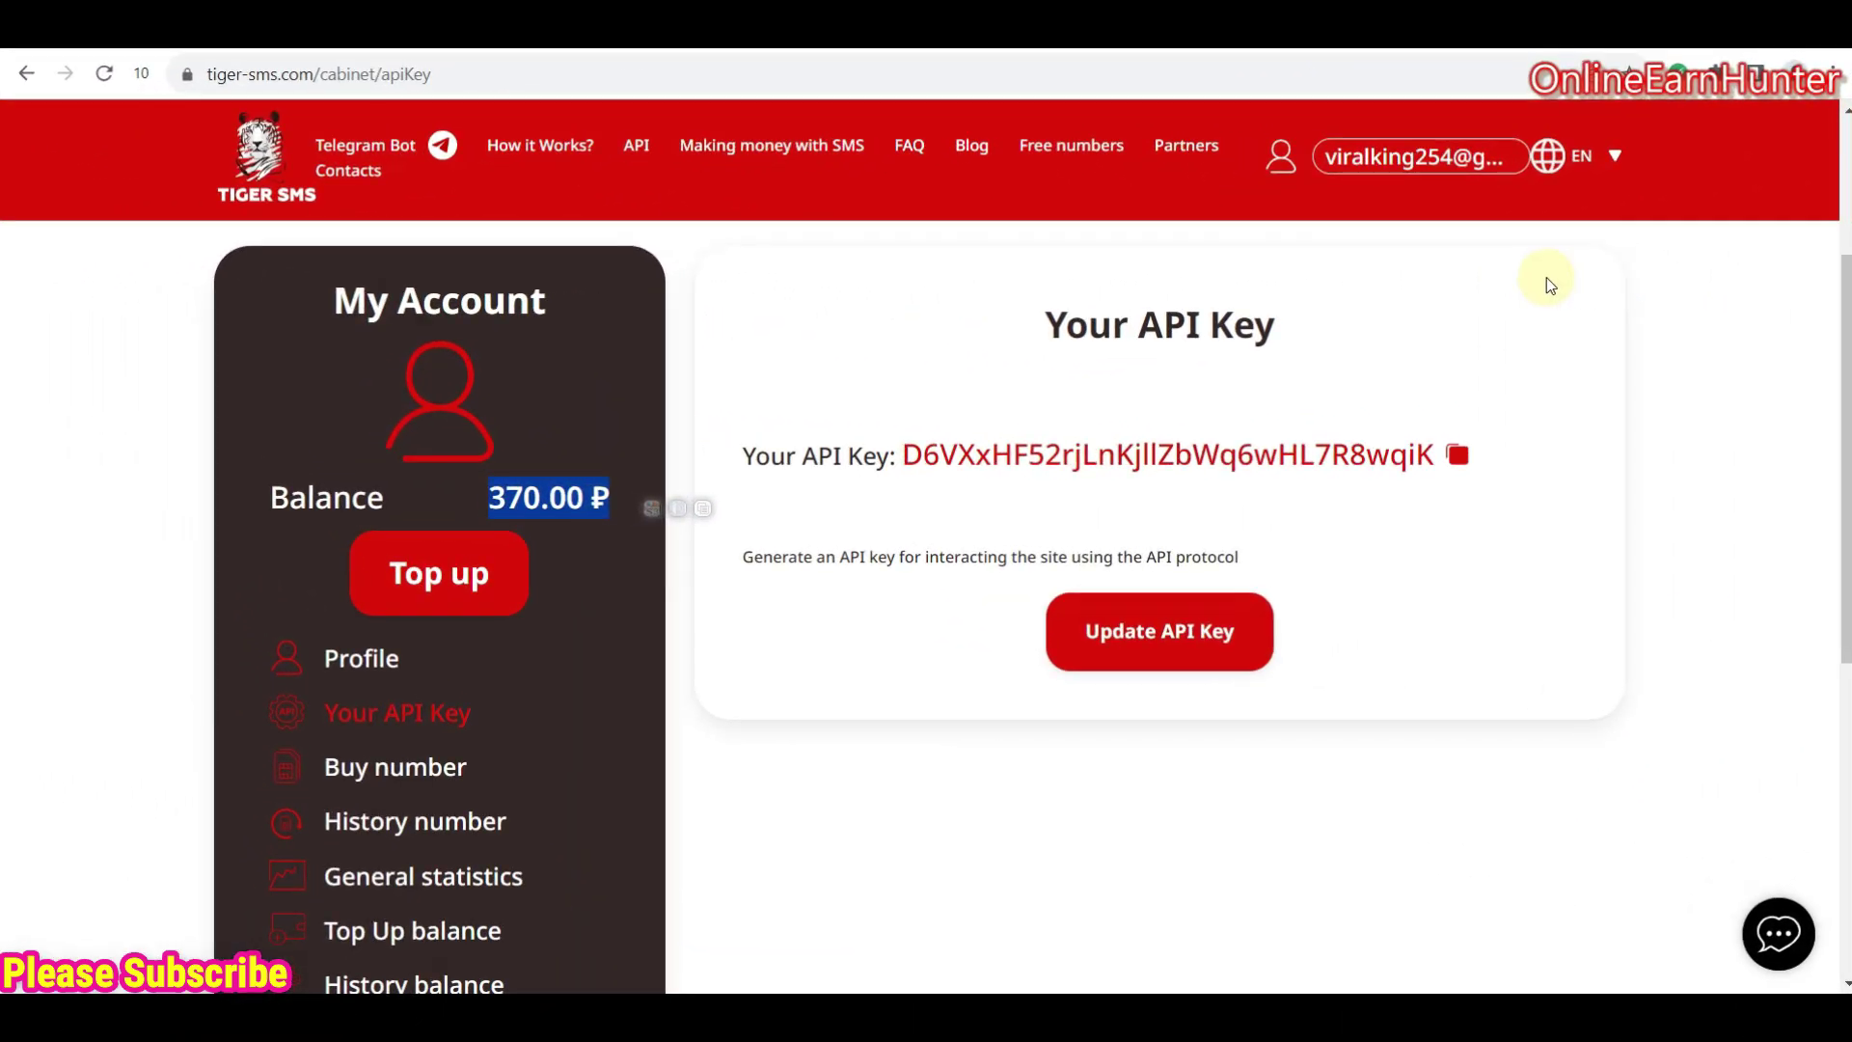
# - View the account's generated API key on the Your API Key page, balance 370.00 ₽
pyautogui.click(1547, 279)
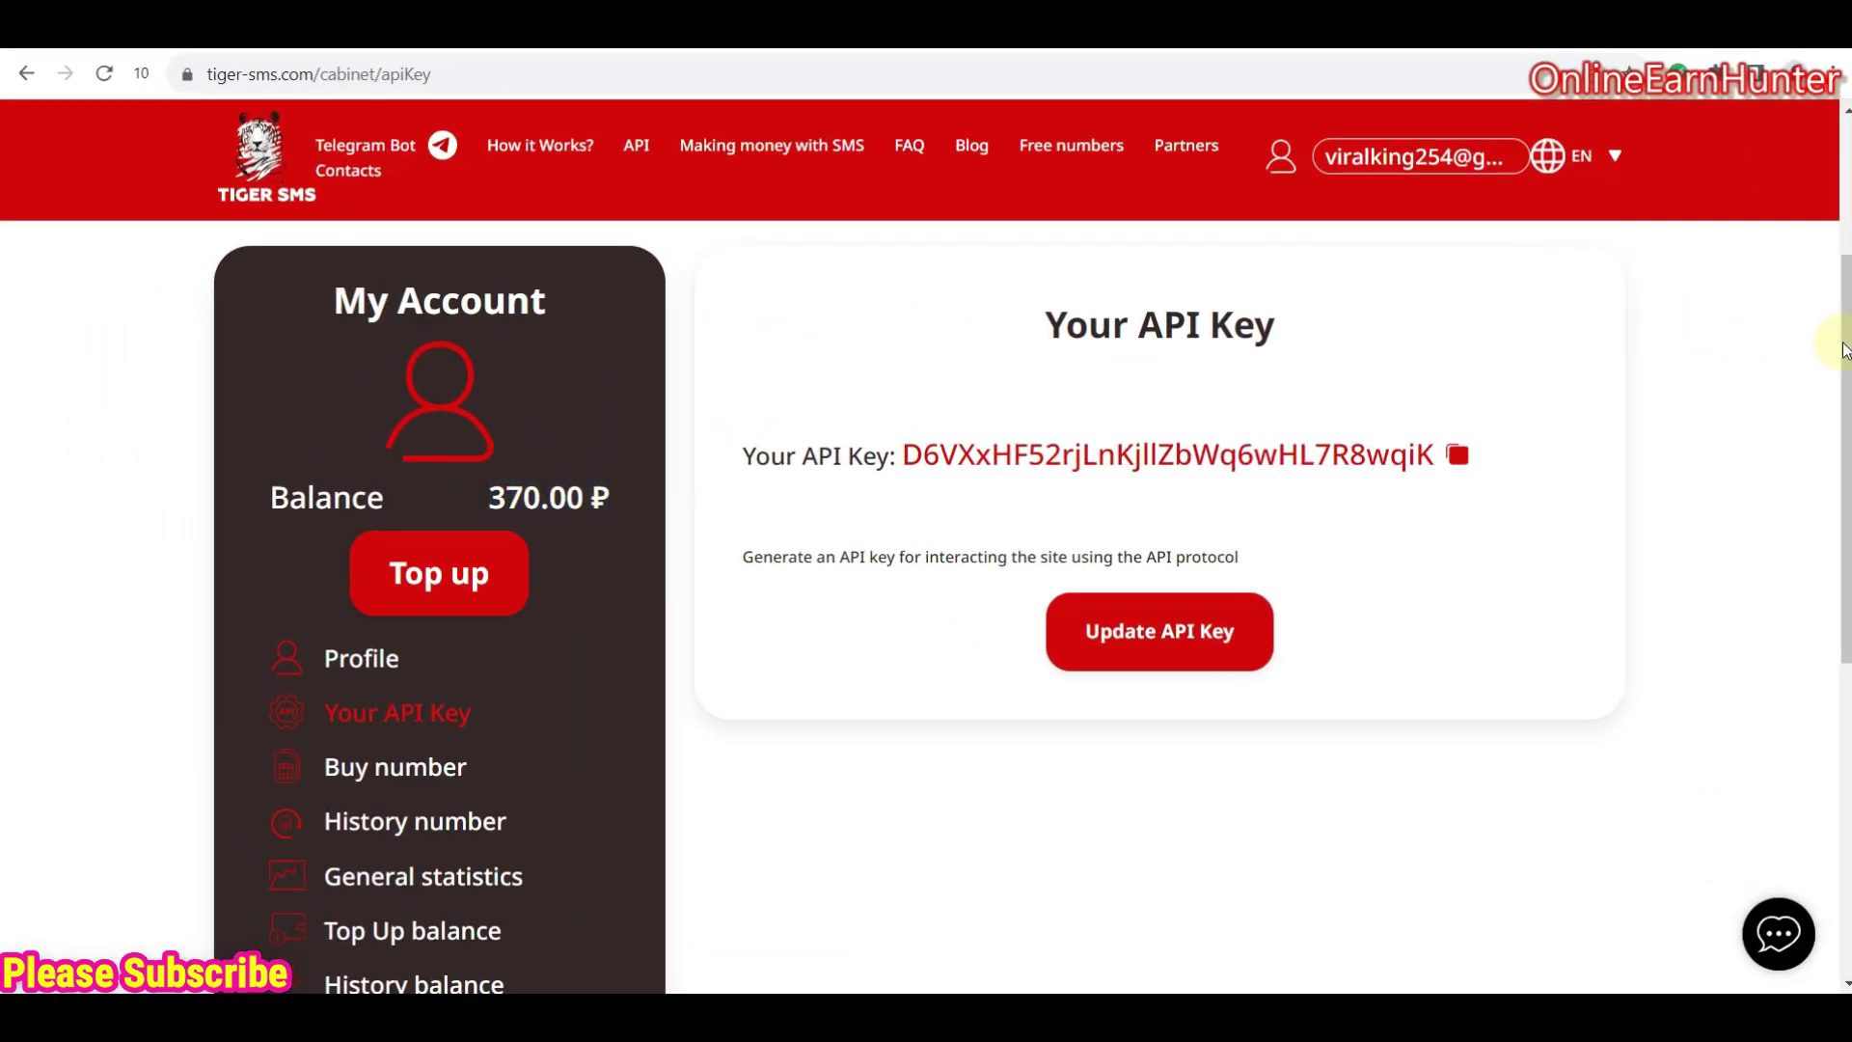
pyautogui.scroll(-2, 1847, 333)
pyautogui.scroll(3, 1847, 333)
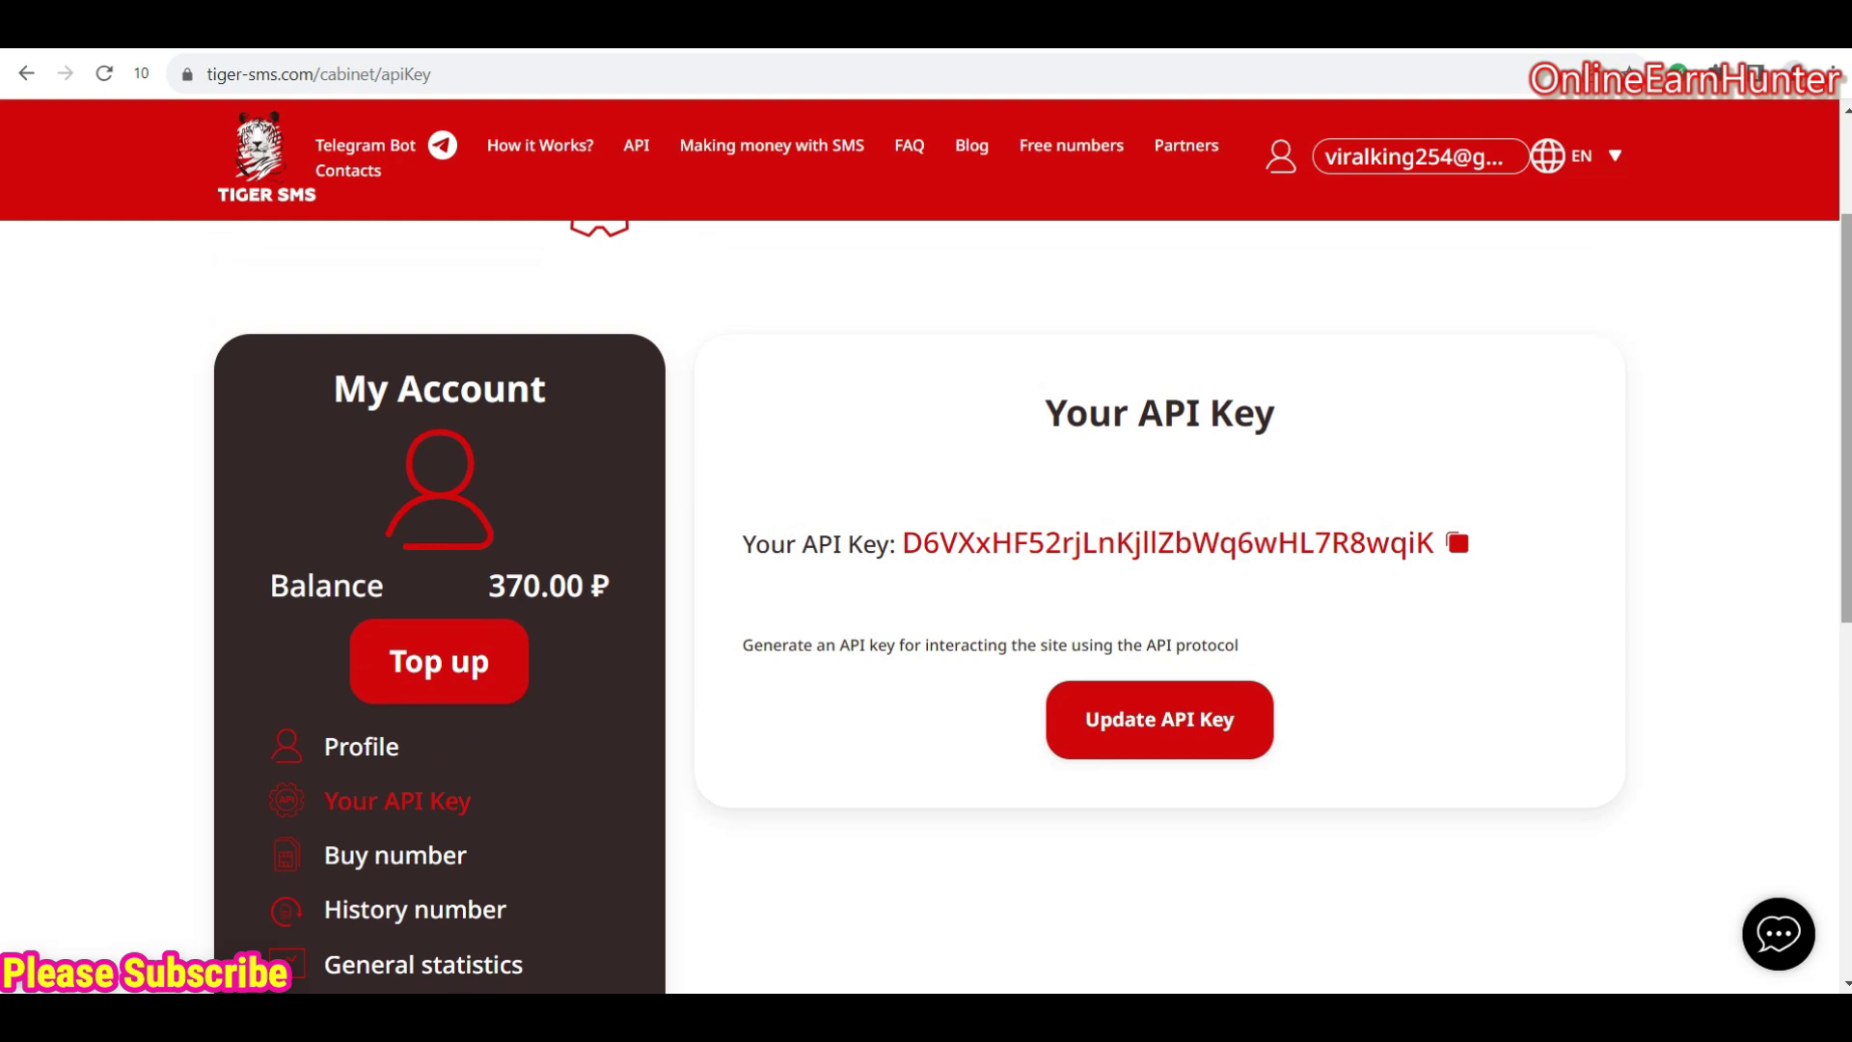
pyautogui.scroll(-3, 964, 598)
pyautogui.scroll(3, 965, 598)
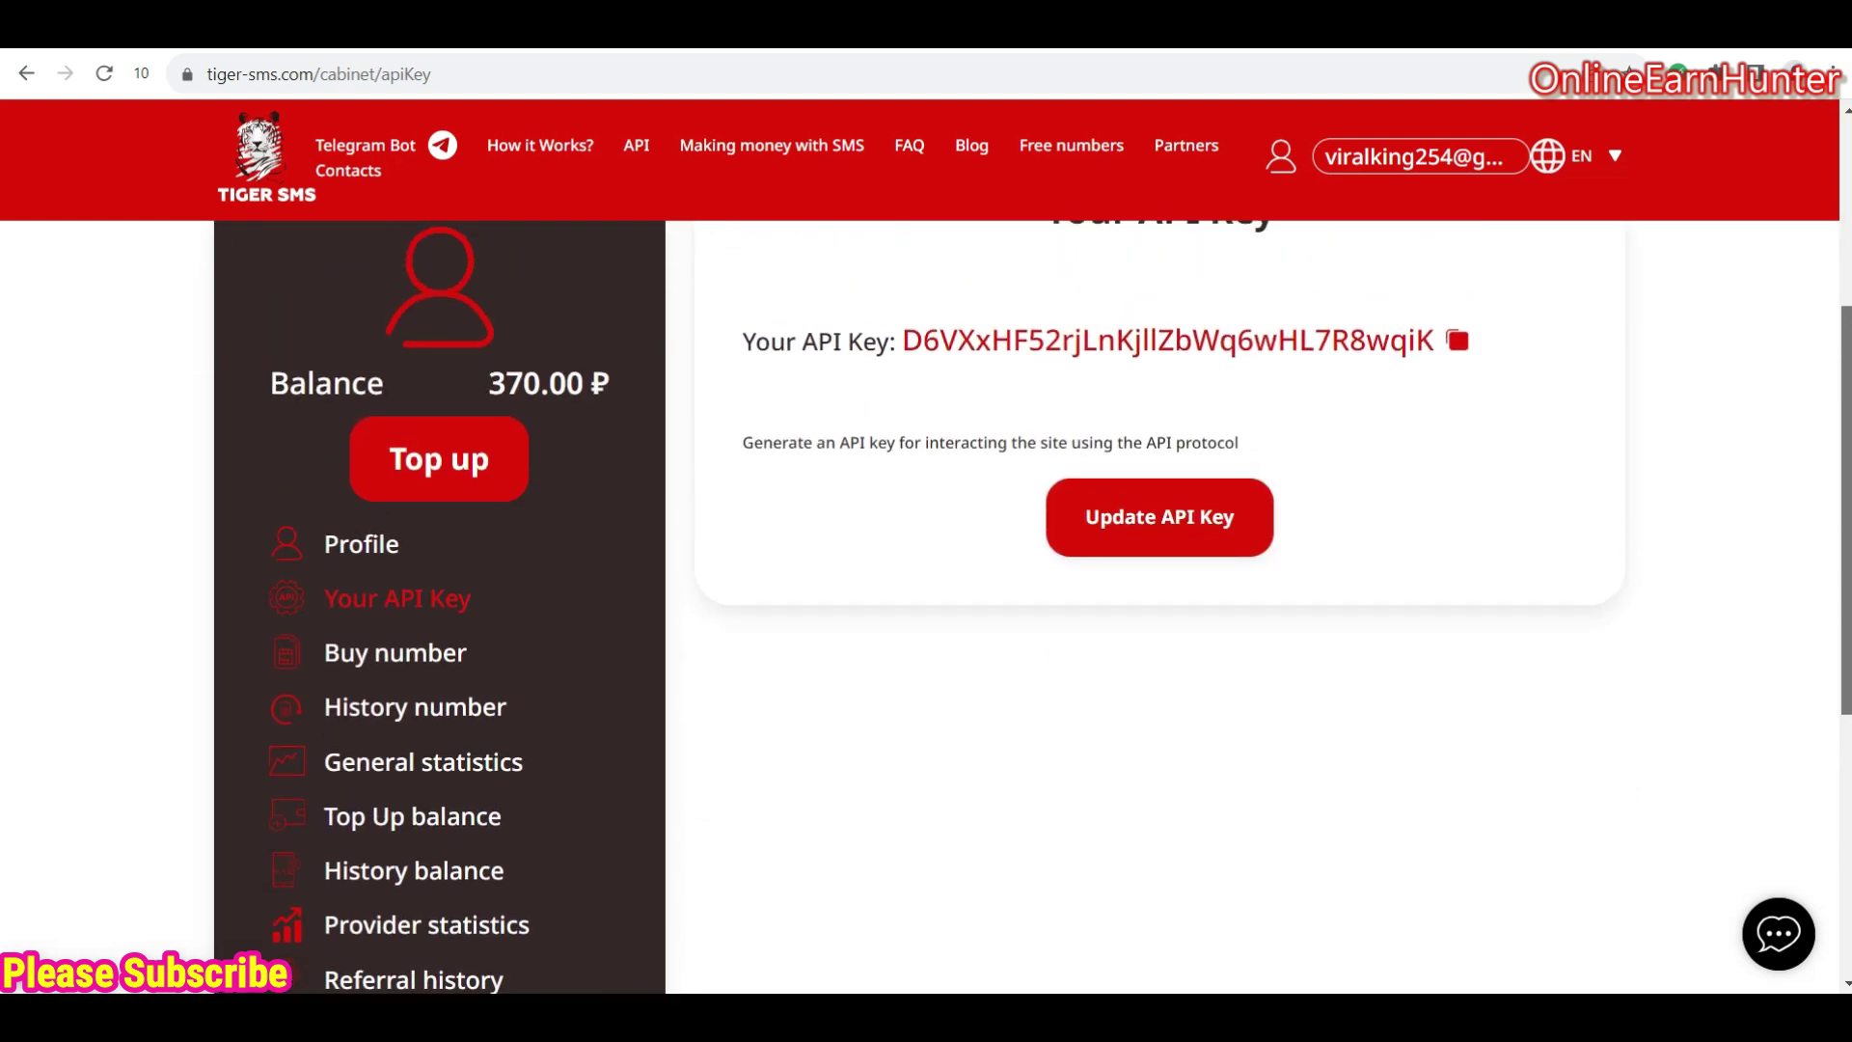
pyautogui.scroll(1, 964, 598)
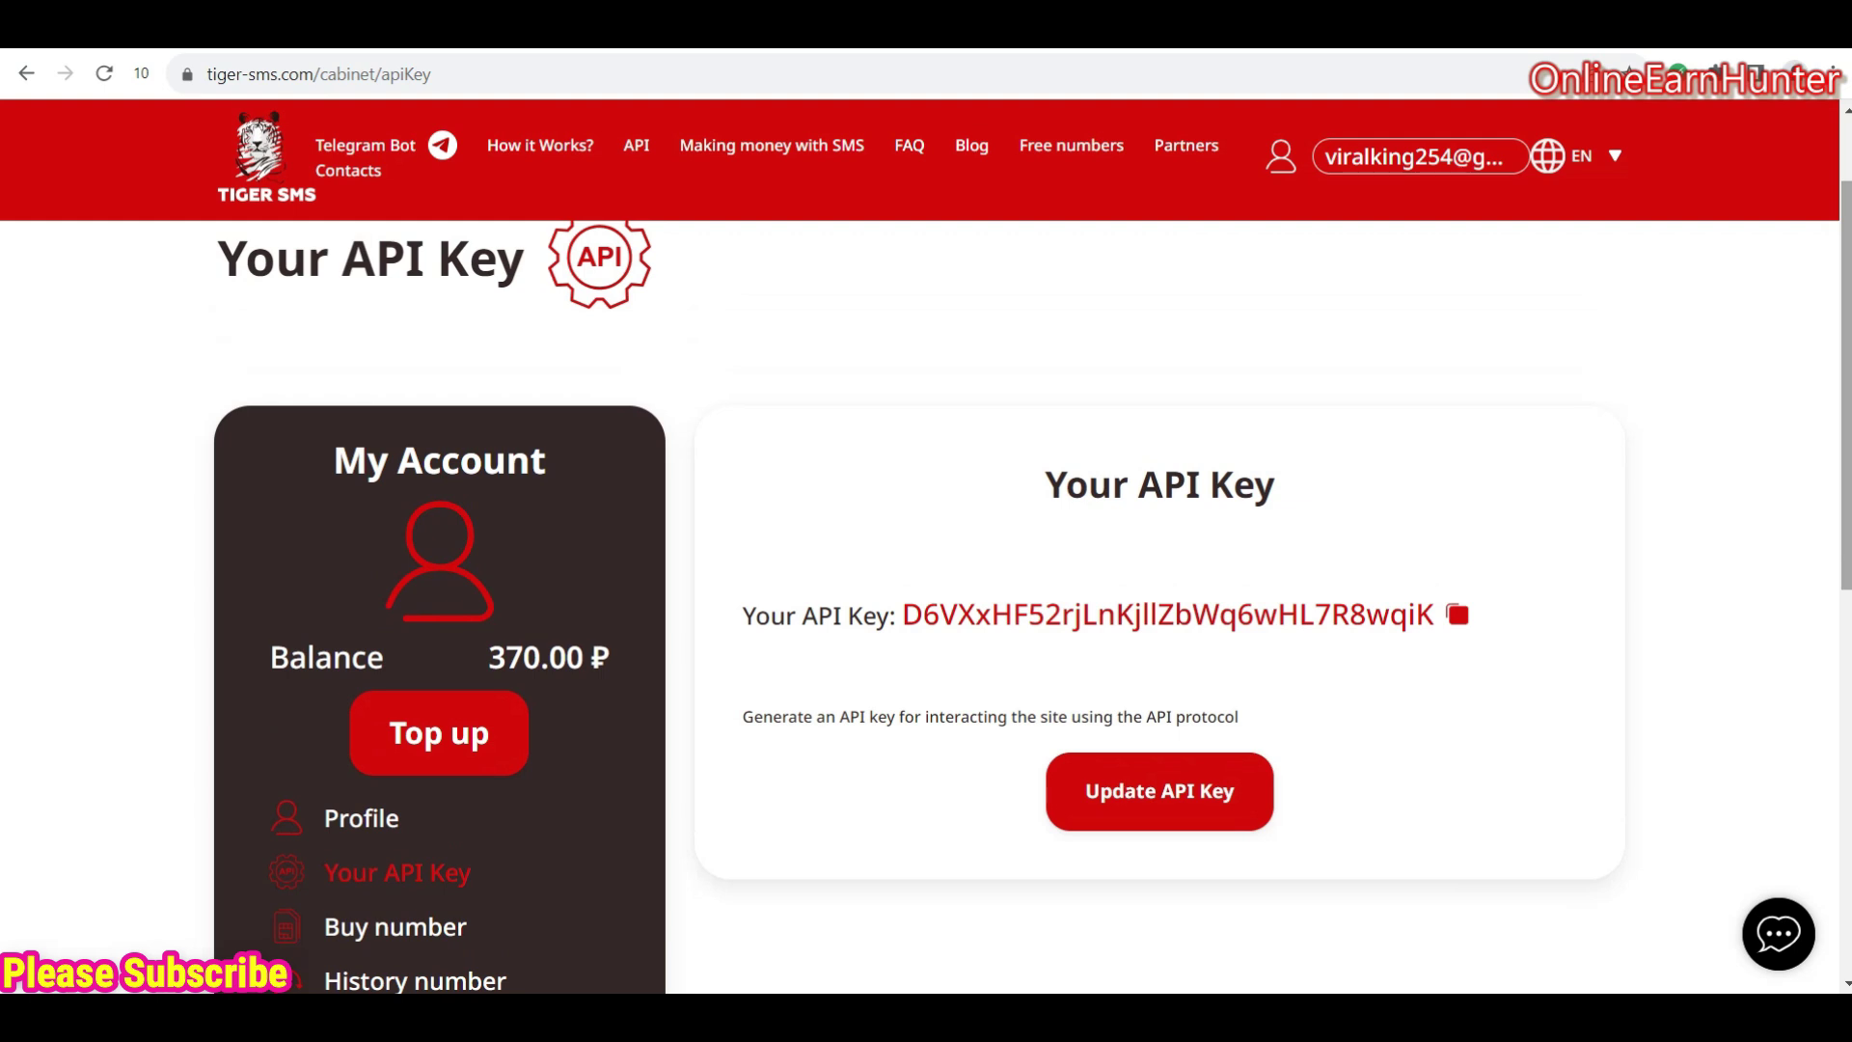
pyautogui.scroll(1, 964, 598)
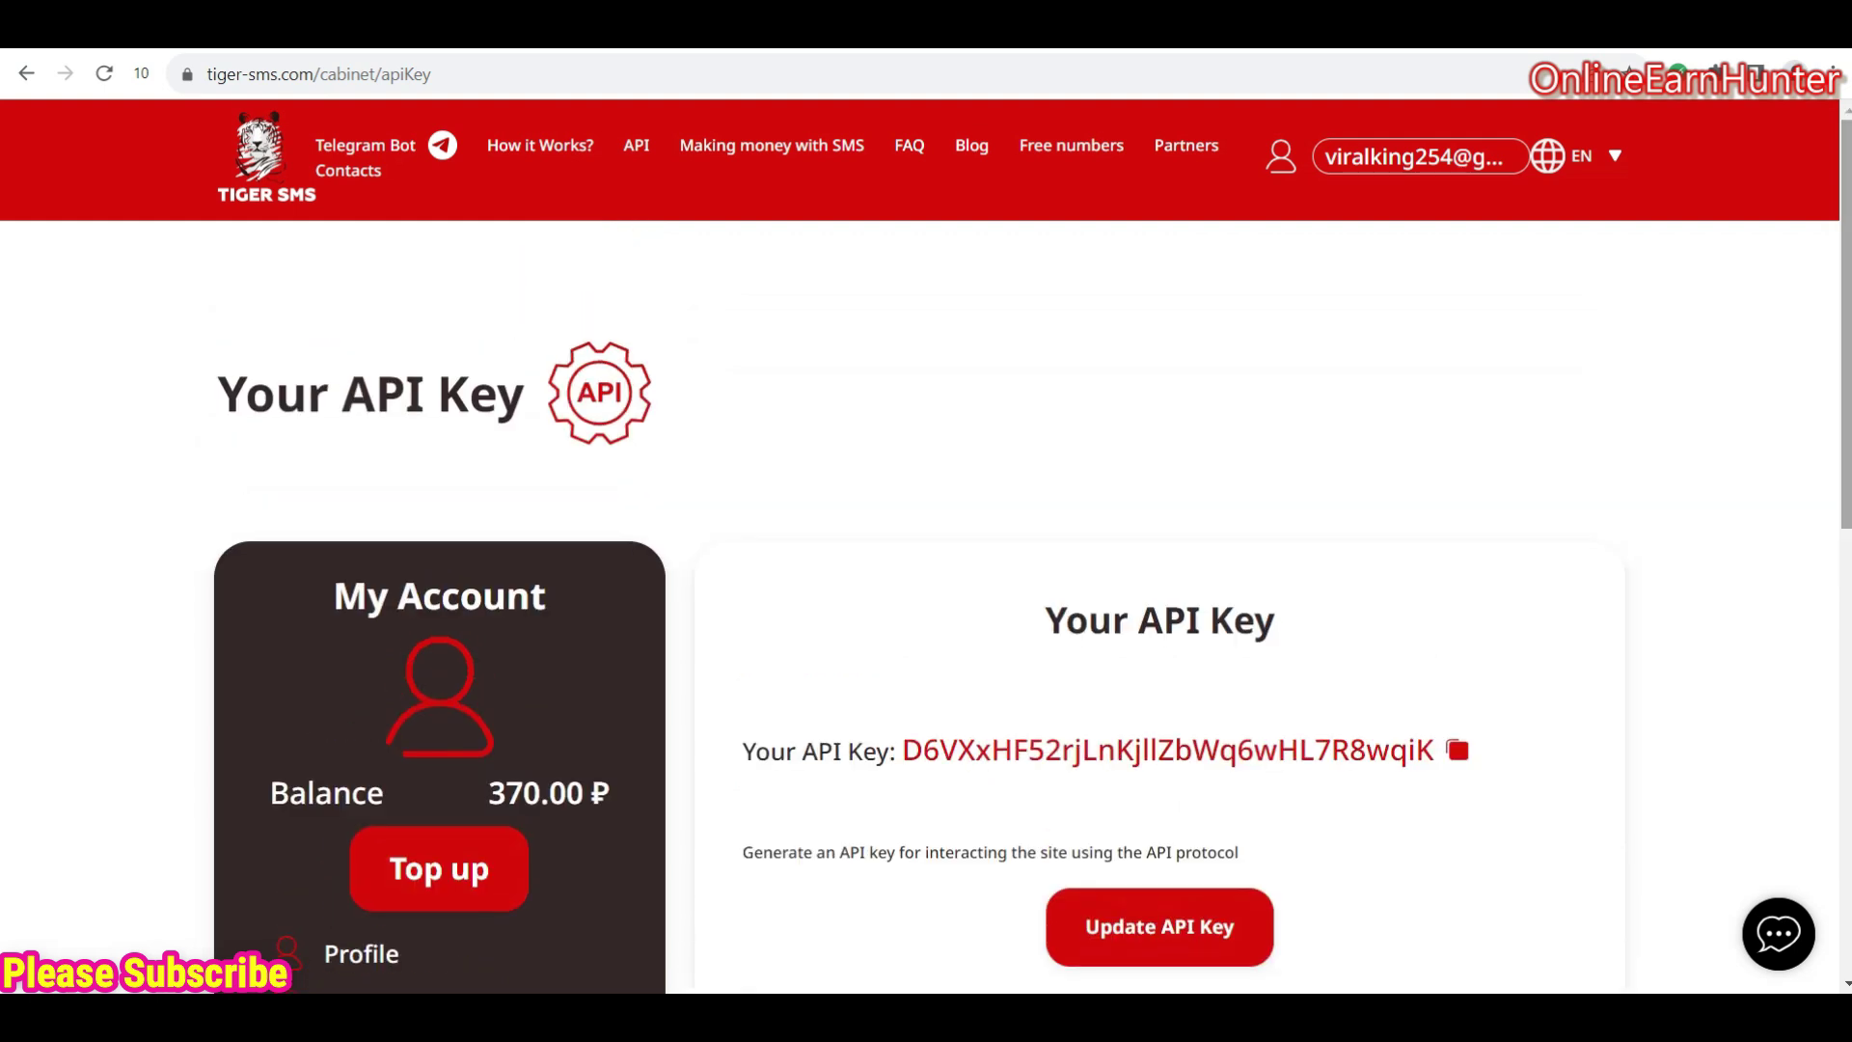
pyautogui.scroll(-3, 1830, 496)
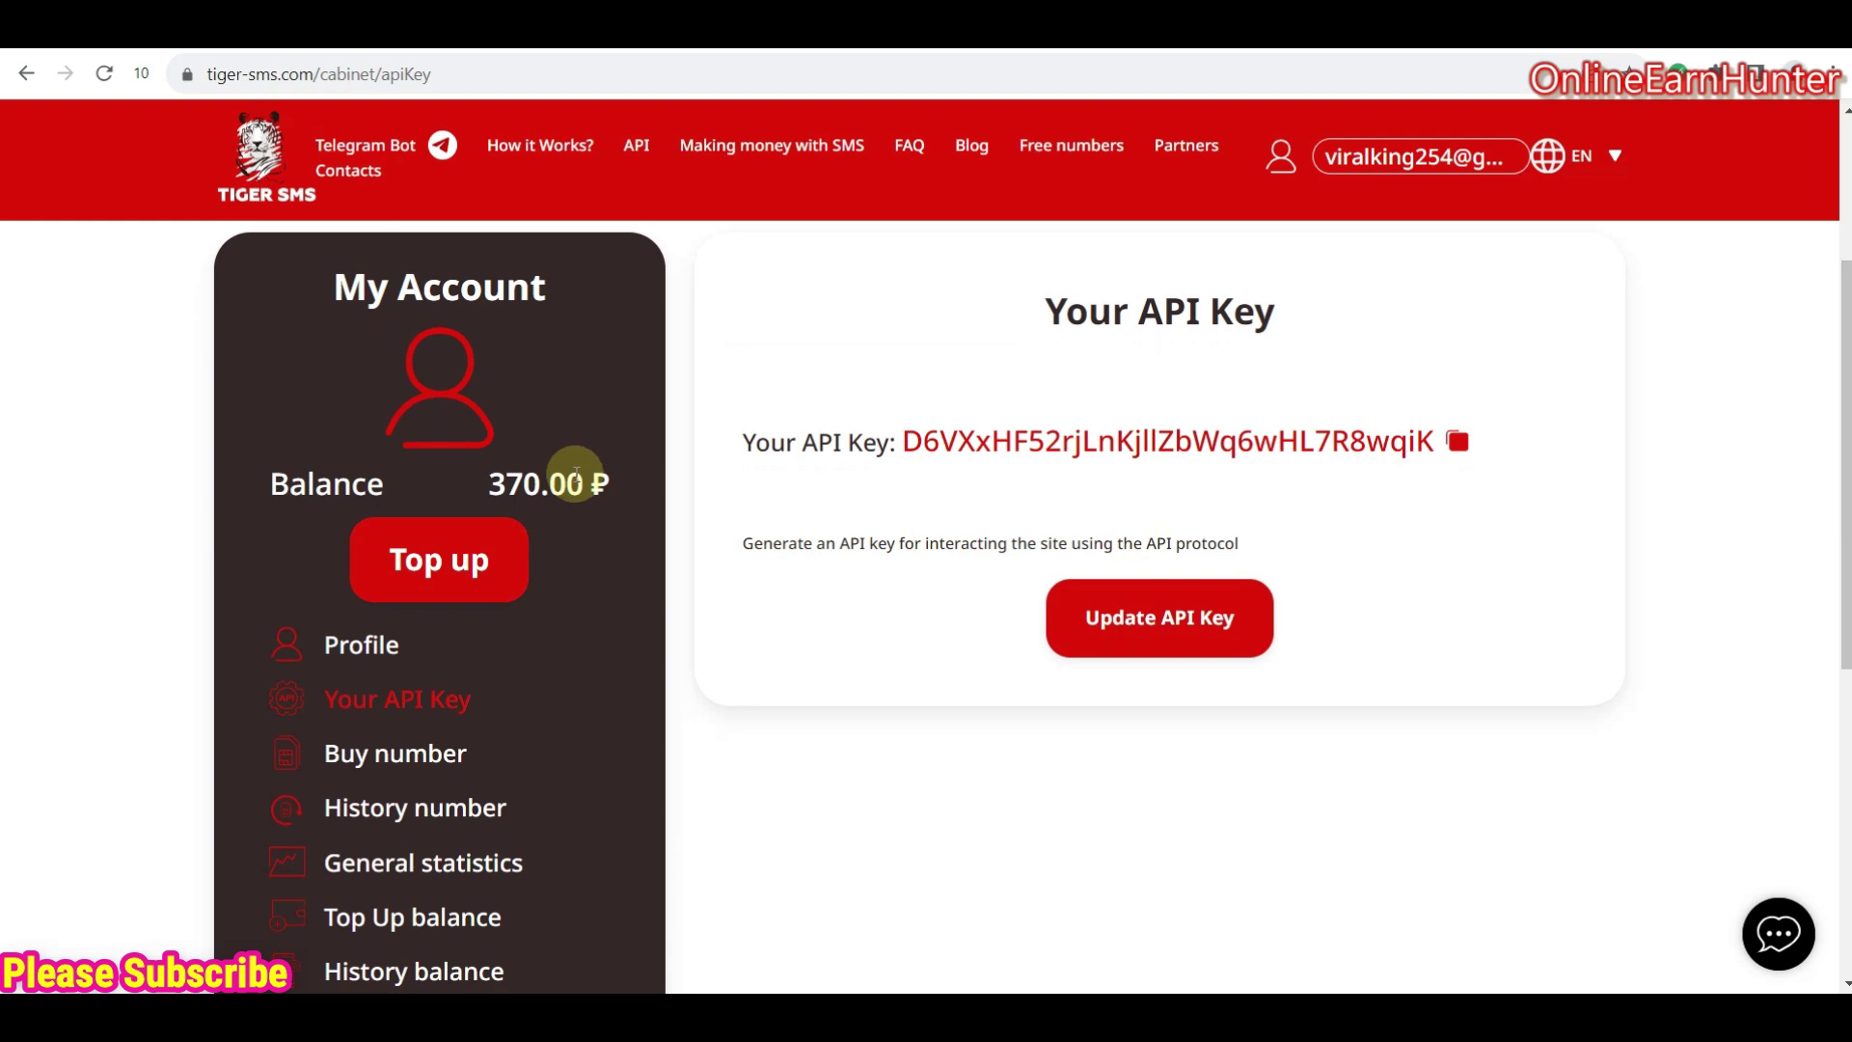
pyautogui.moveTo(485, 483); pyautogui.dragTo(617, 491)
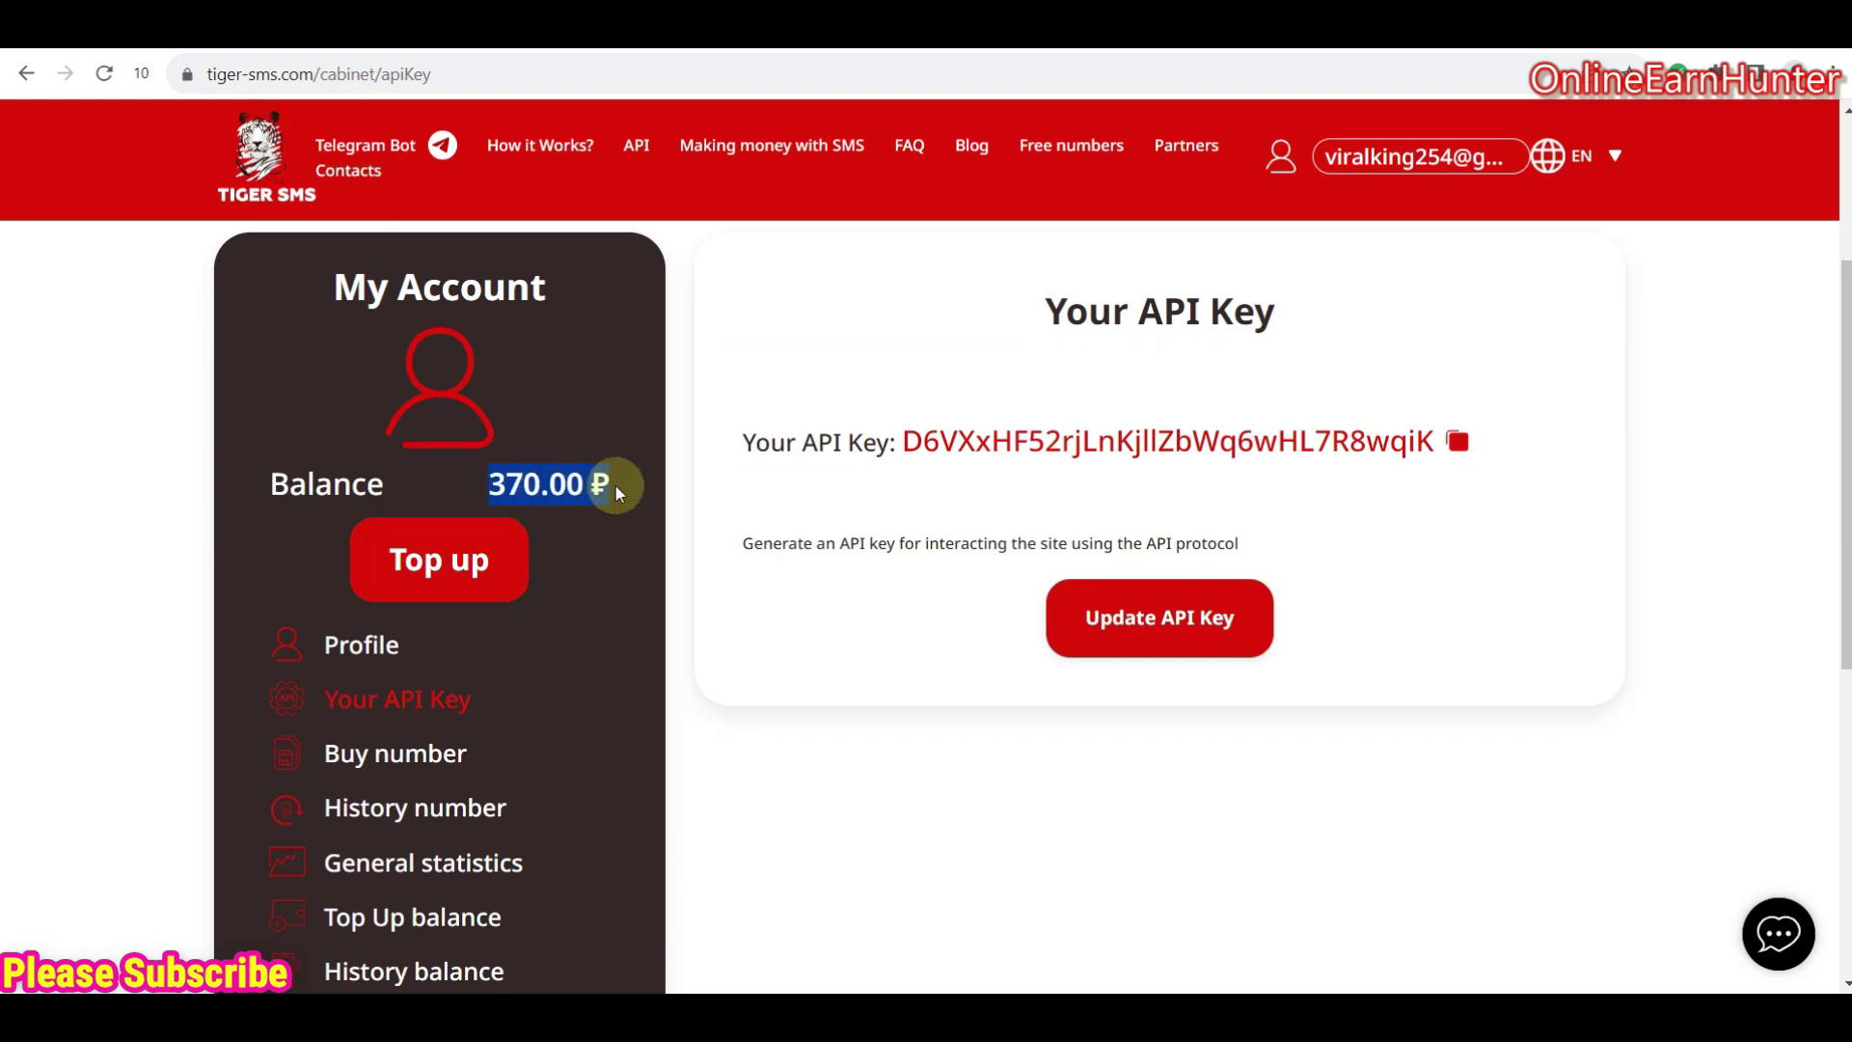
pyautogui.click(567, 484)
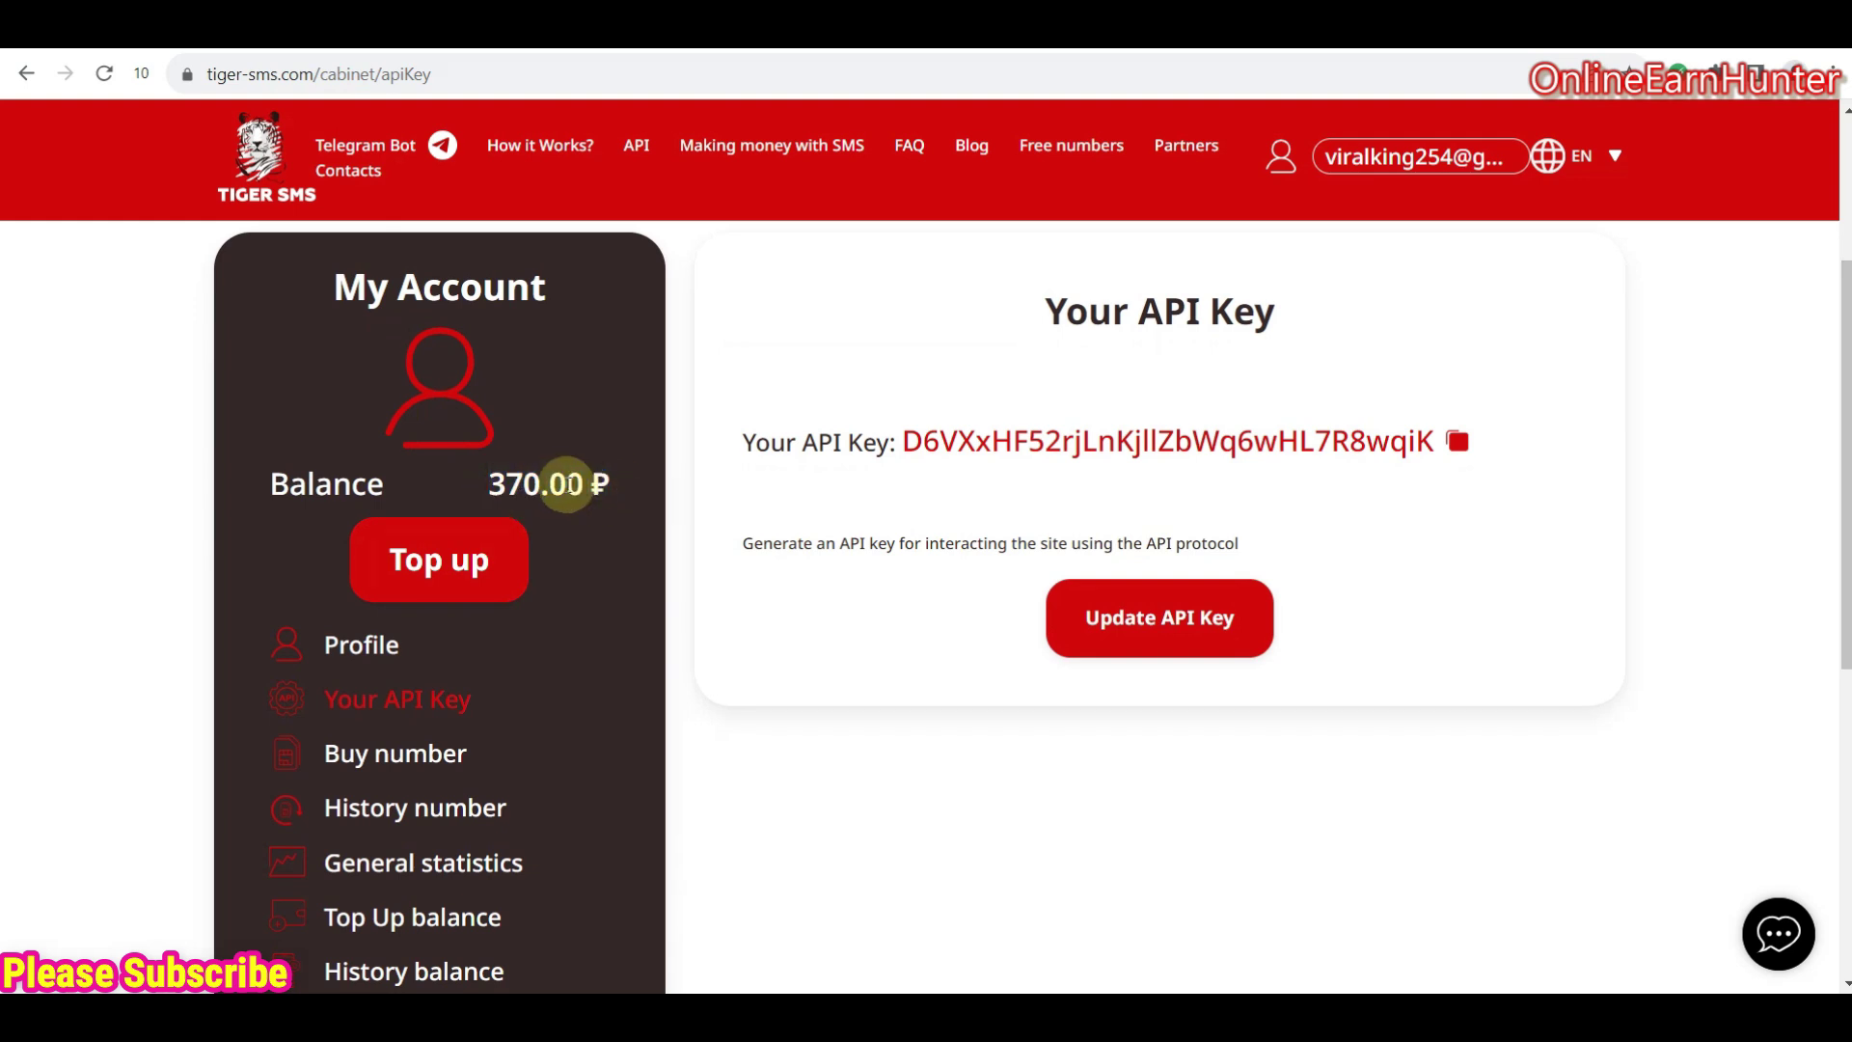